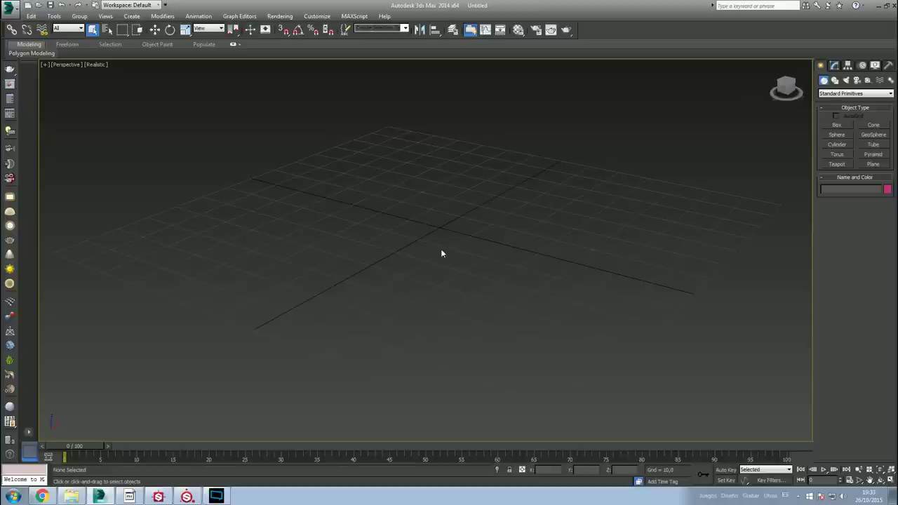
Draw a large Plane primitive on the grid and hide the home grid.
mouse_move(433, 252)
alt+middle_down()
mouse_move(413, 246)
mouse_move(427, 264)
mouse_move(423, 249)
mouse_move(387, 261)
alt+middle_up()
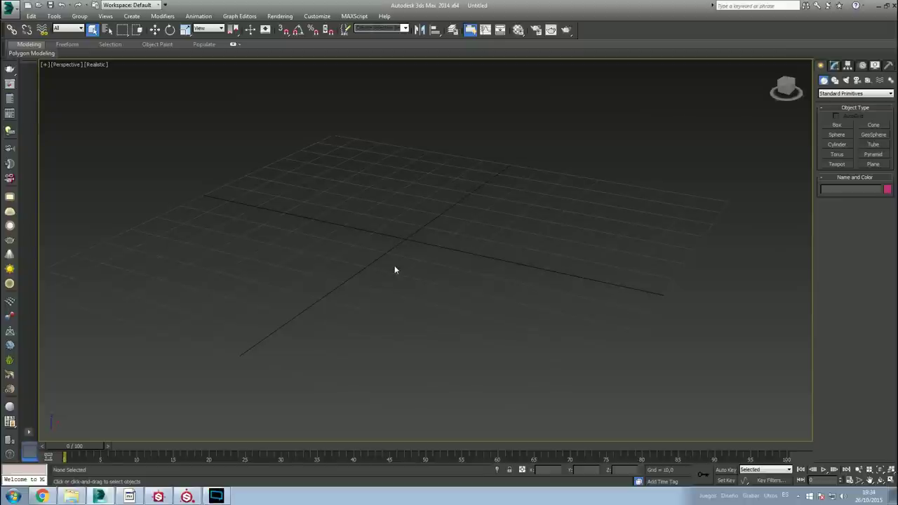
mouse_move(394, 265)
alt+middle_down()
mouse_move(379, 266)
mouse_move(388, 256)
alt+middle_up()
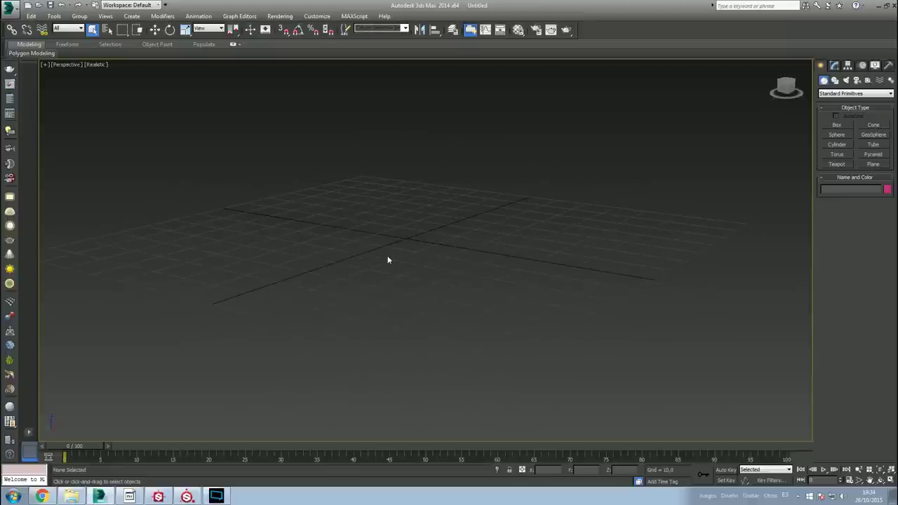
alt+middle_drag(388, 260, 372, 260)
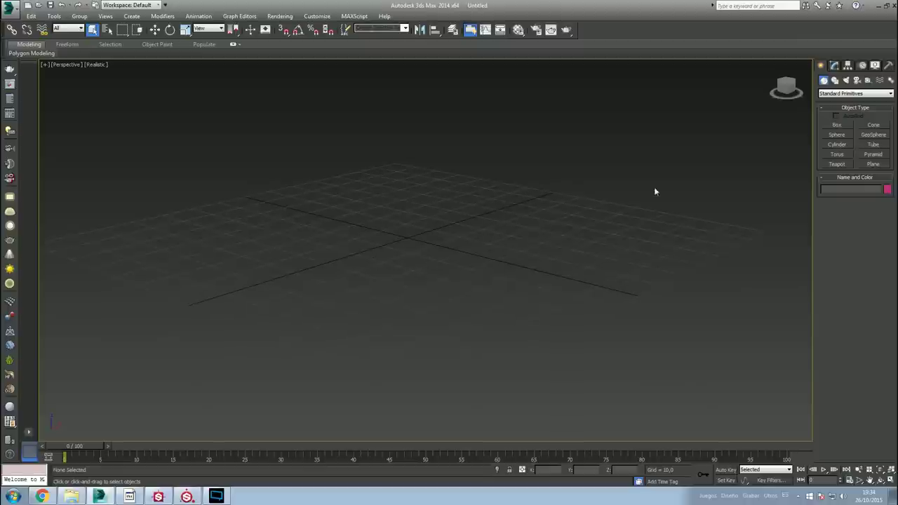
click(873, 164)
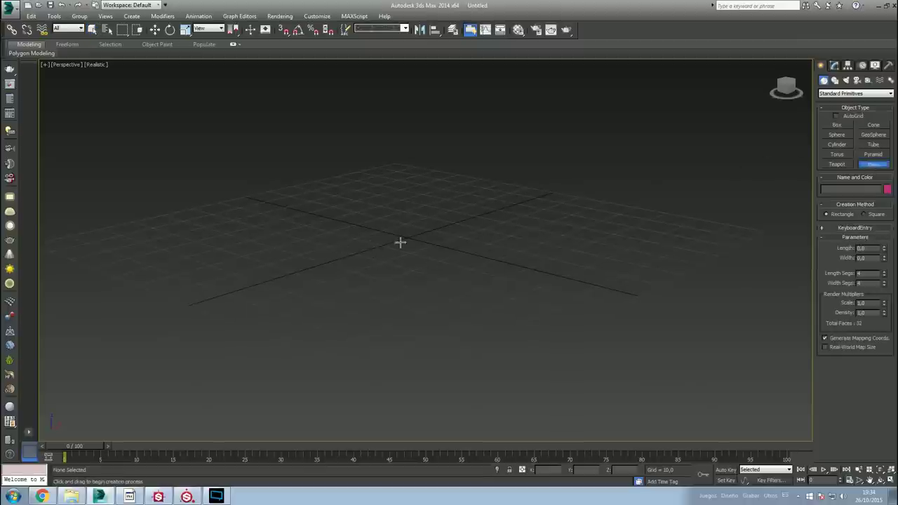
mouse_move(228, 227)
mouse_down()
mouse_move(497, 301)
mouse_move(676, 217)
mouse_move(744, 216)
mouse_up()
mouse_move(744, 216)
alt+middle_down()
mouse_move(573, 280)
mouse_move(525, 271)
mouse_move(595, 281)
mouse_move(542, 282)
alt+middle_up()
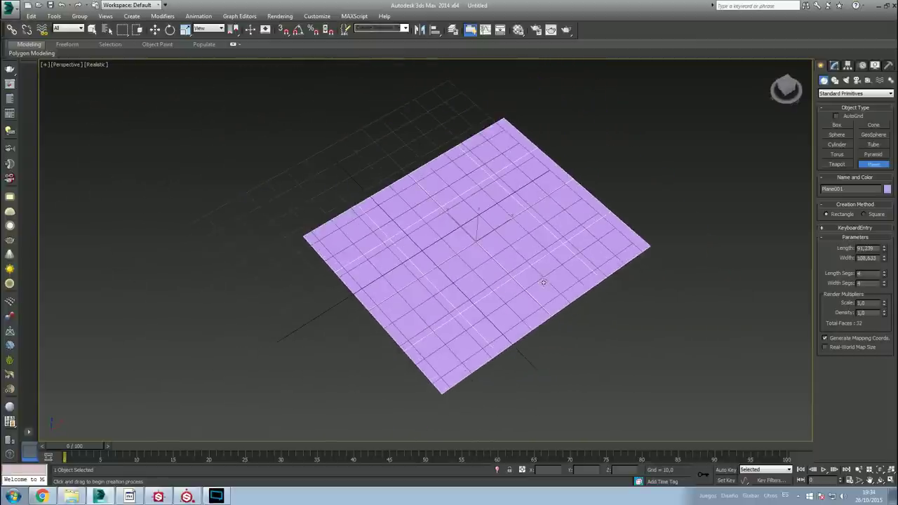
key(g)
key(q)
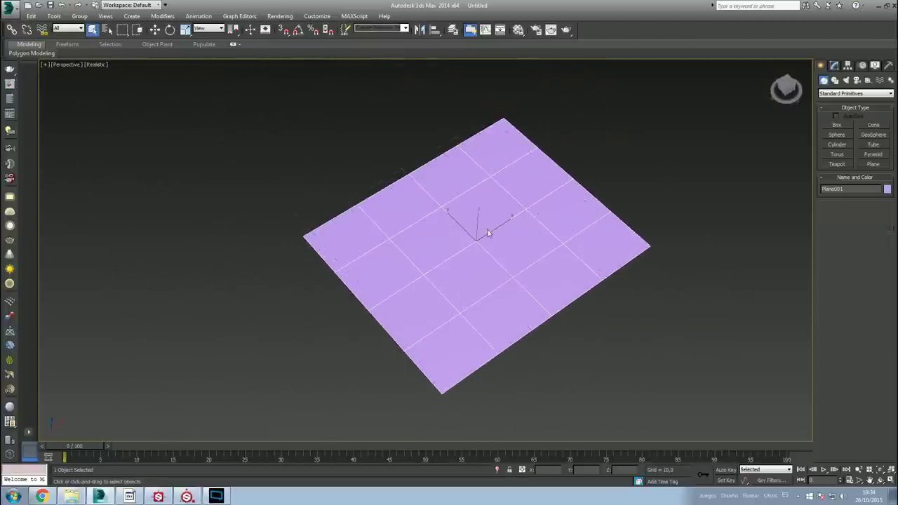
alt+middle_drag(484, 258, 500, 239)
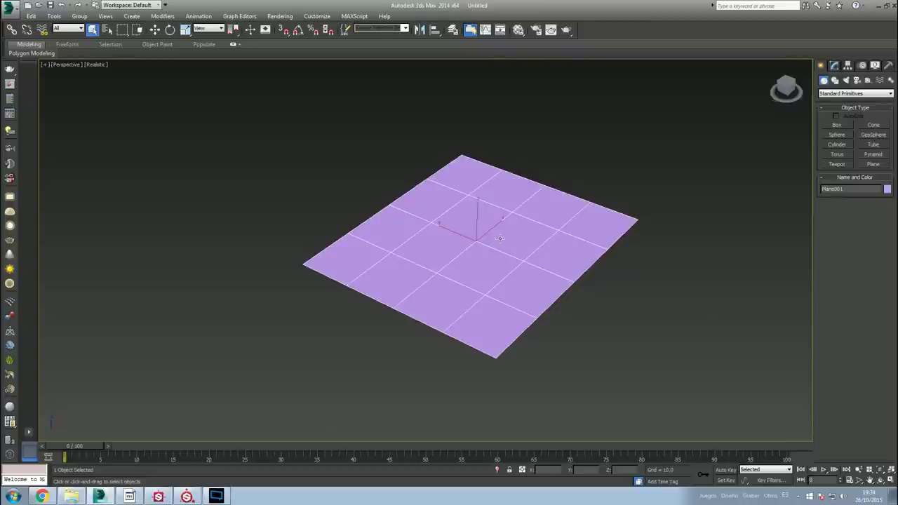
Set the plane's Length Segs and Width Segs both to 1.
click(834, 64)
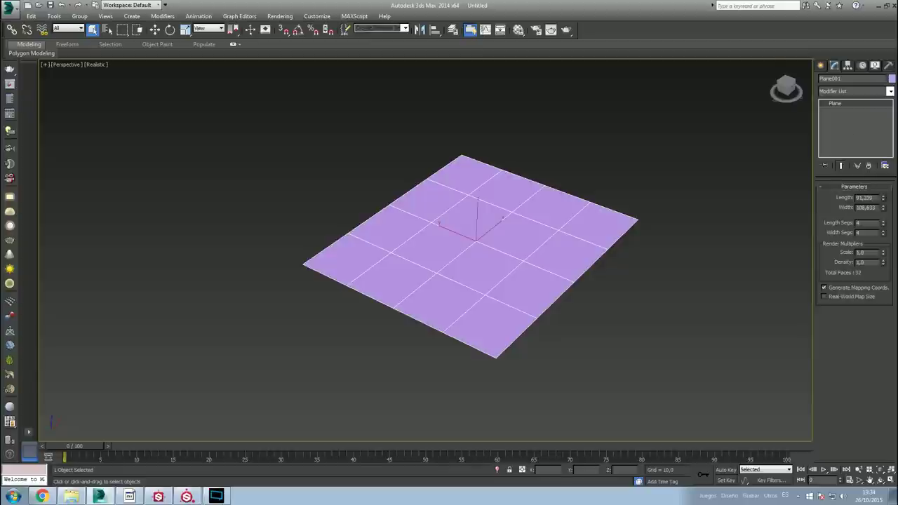
key(Tab)
text(1)
key(Tab)
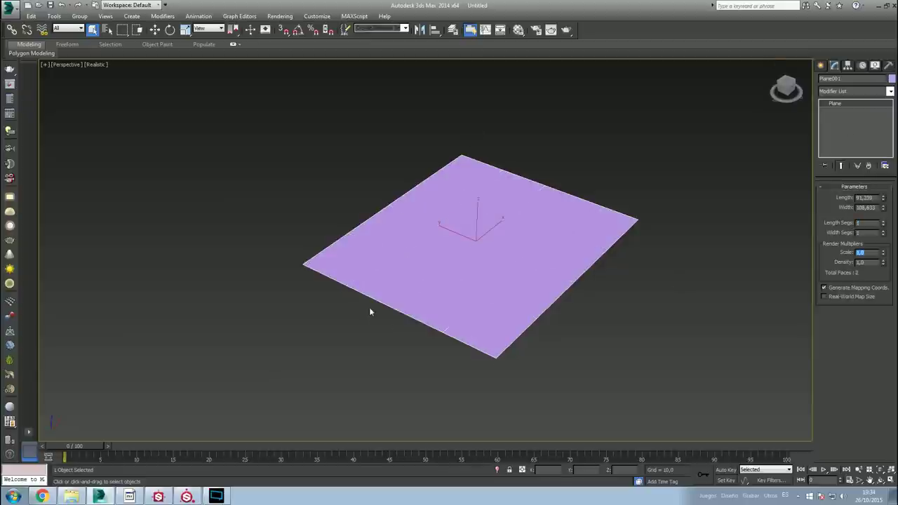
click(863, 232)
text(2)
key(Tab)
text(2)
key(Tab)
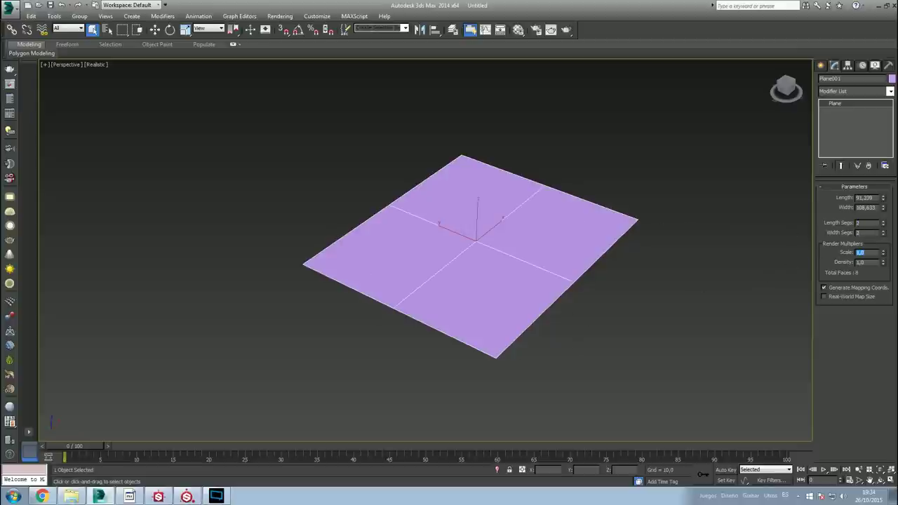
double_click(858, 223)
text(1)
key(Tab)
text(1)
key(Tab)
alt+middle_drag(421, 273, 385, 267)
Stretch Plane003 wider along X with Select and Uniform Scale, then return to Move.
key(r)
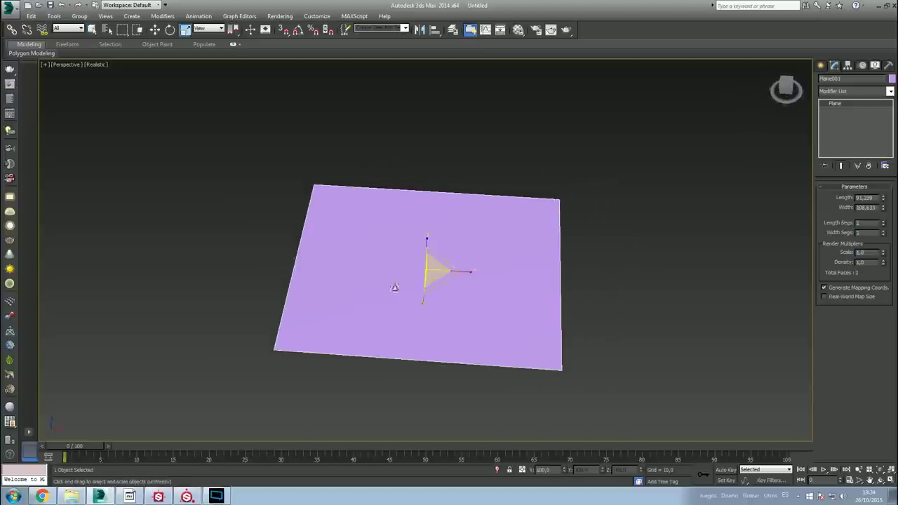
drag(465, 272, 479, 275)
alt+middle_drag(479, 276, 475, 245)
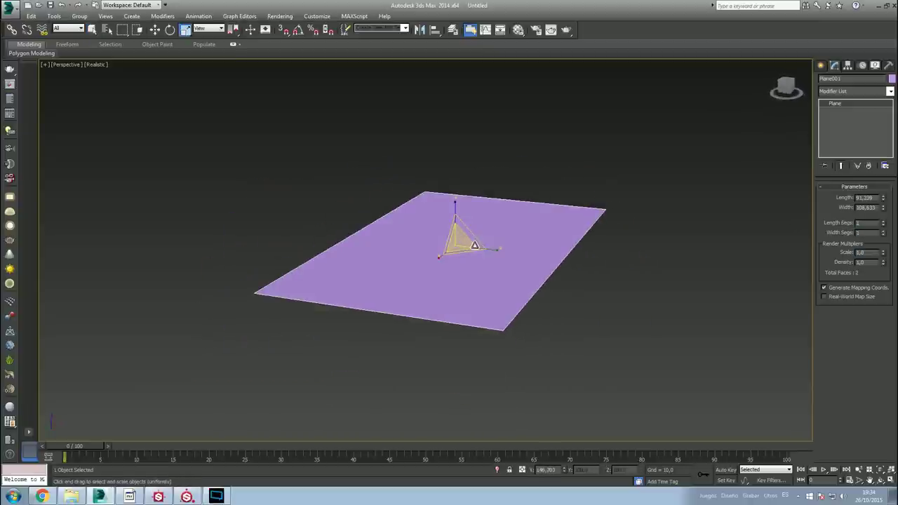
mouse_move(475, 245)
alt+middle_down()
mouse_move(432, 263)
mouse_move(432, 254)
mouse_move(417, 272)
alt+middle_up()
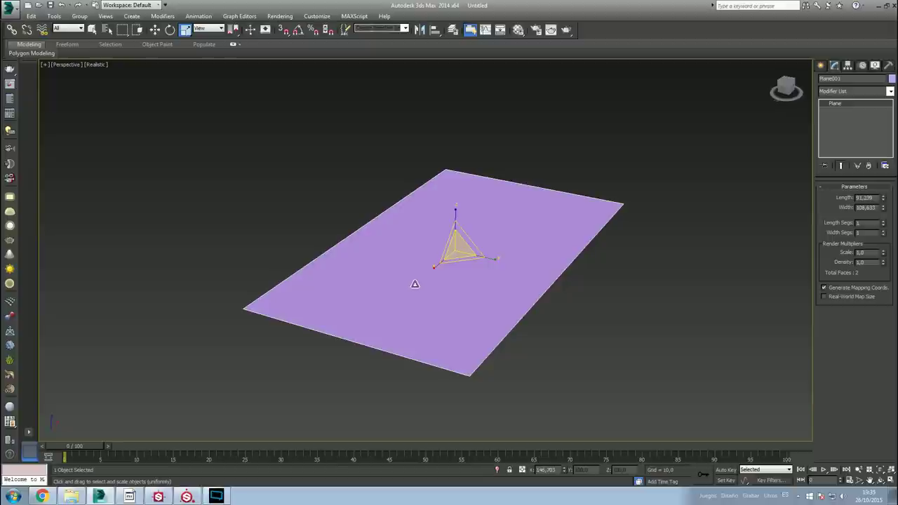
key(w)
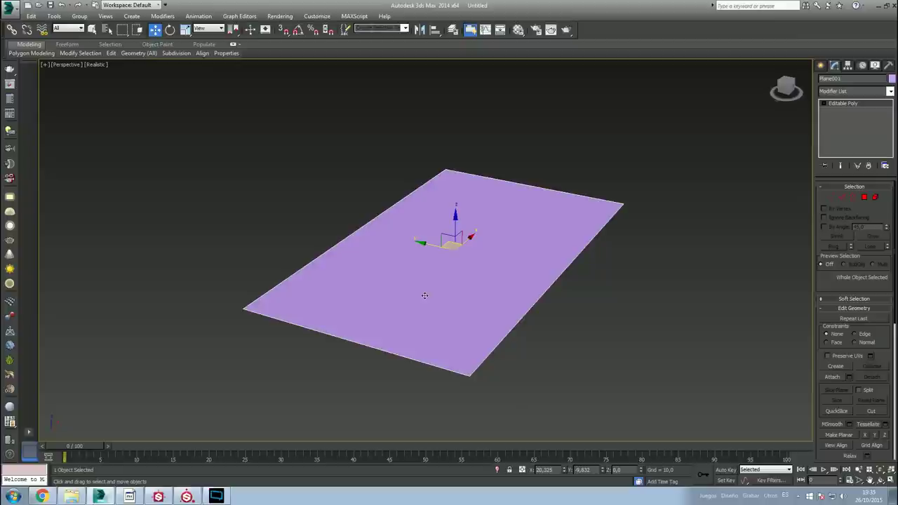
Test lifting the left corner vertex and the upper-left edge, undoing each move.
mouse_move(421, 290)
alt+middle_down()
mouse_move(414, 281)
mouse_move(503, 263)
mouse_move(499, 273)
alt+middle_up()
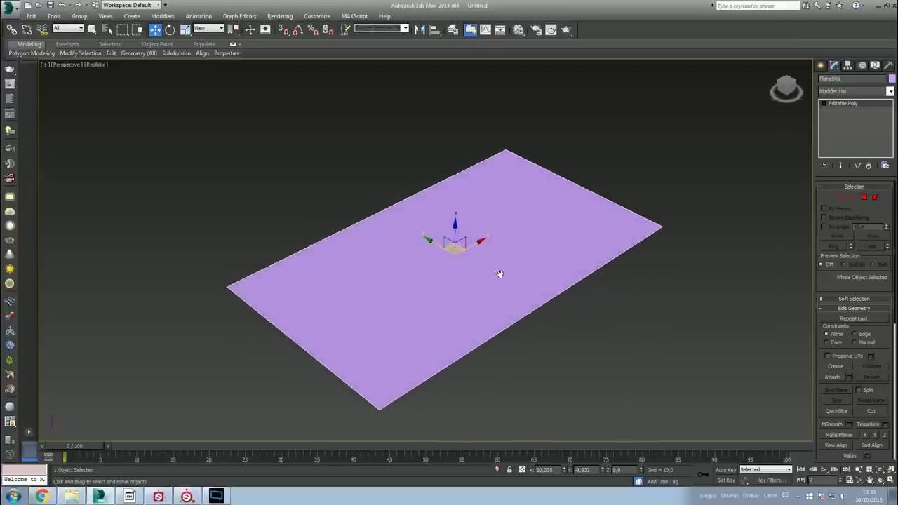
click(831, 198)
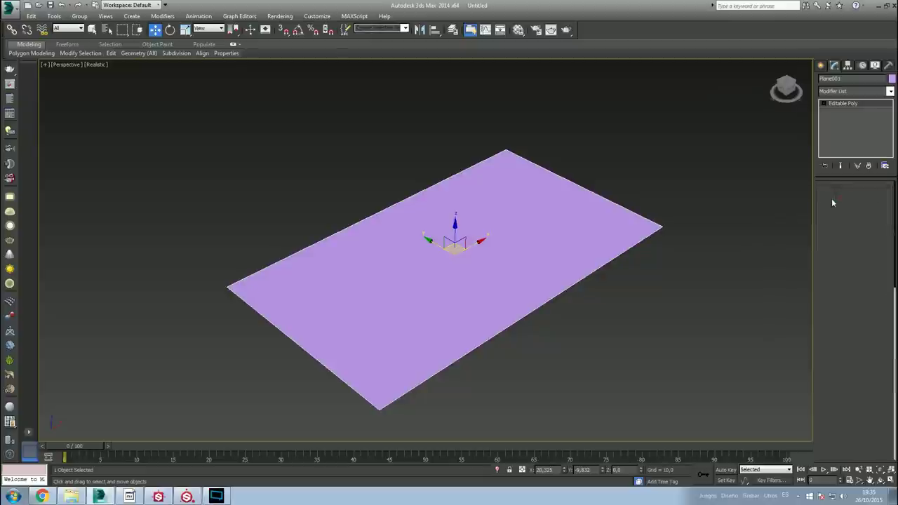
click(226, 285)
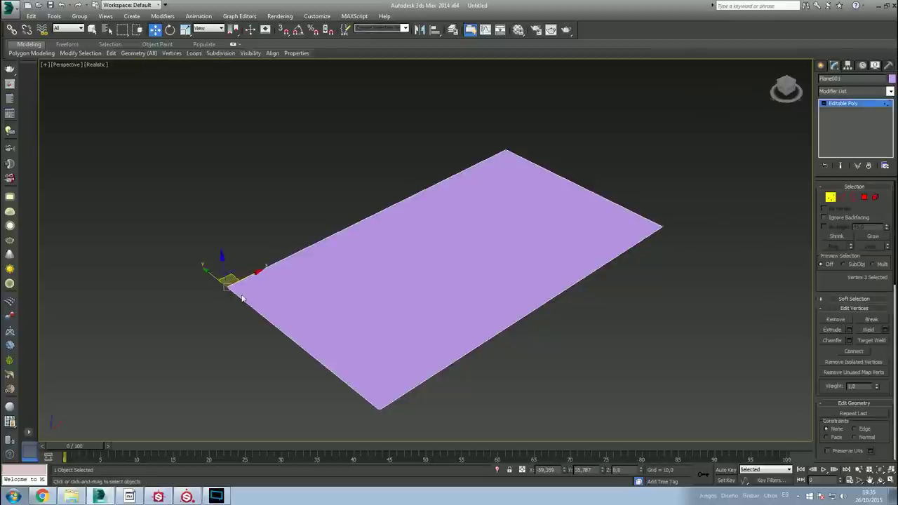
drag(221, 272, 214, 198)
key(ctrl+z)
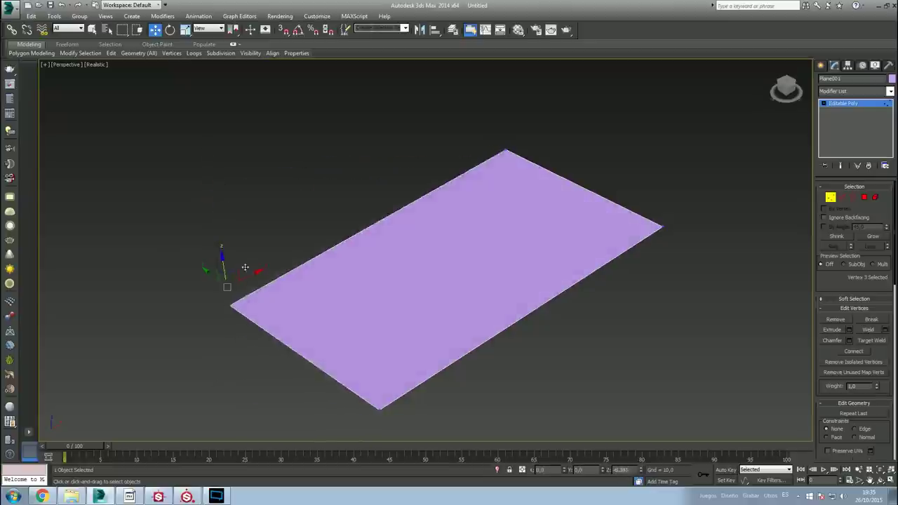
click(385, 208)
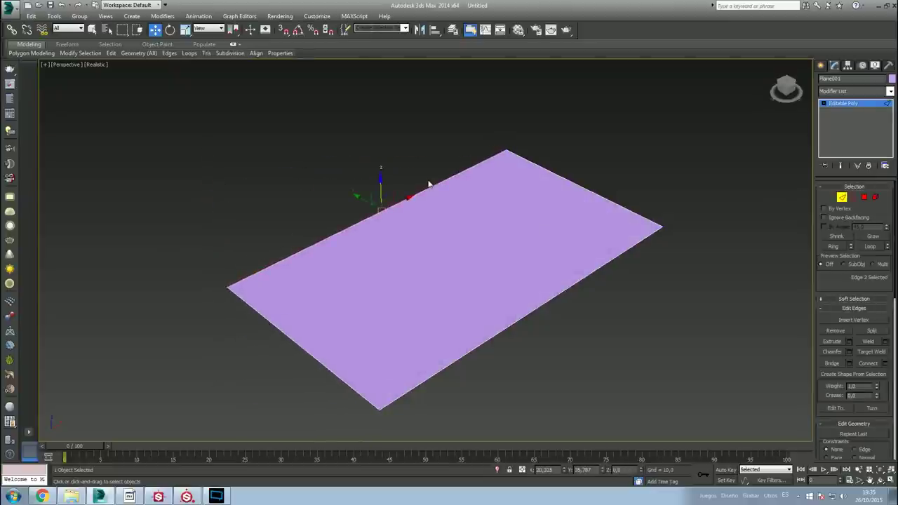
alt+middle_drag(430, 184, 436, 186)
mouse_move(380, 188)
mouse_down()
mouse_move(386, 155)
mouse_move(399, 255)
mouse_move(383, 88)
mouse_move(393, 112)
mouse_up()
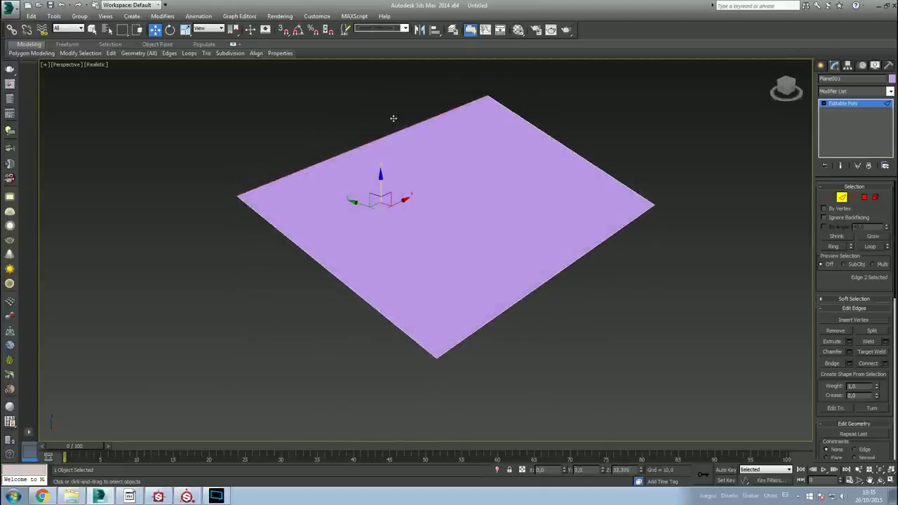
key(ctrl+z)
Select the top and left corner vertices and test moving them, undoing the move.
key(1)
click(486, 162)
ctrl+click(245, 277)
drag(381, 183, 376, 204)
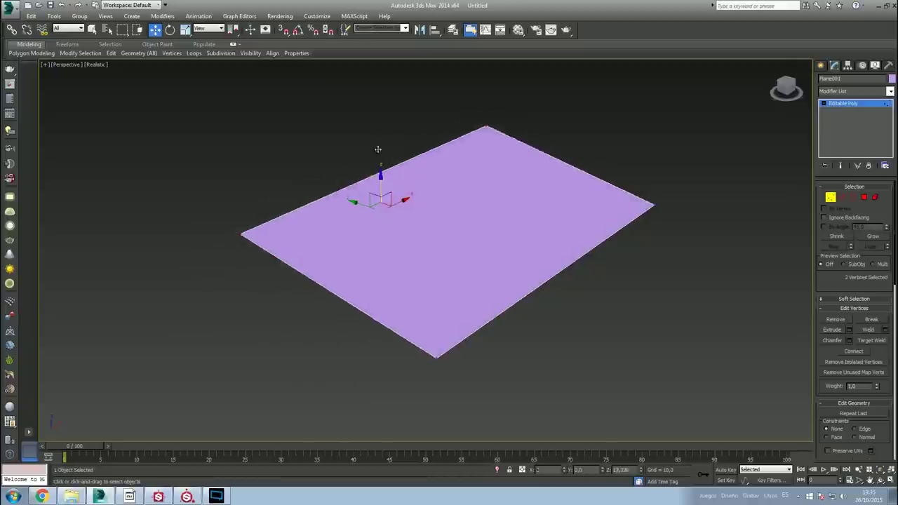
key(ctrl+z)
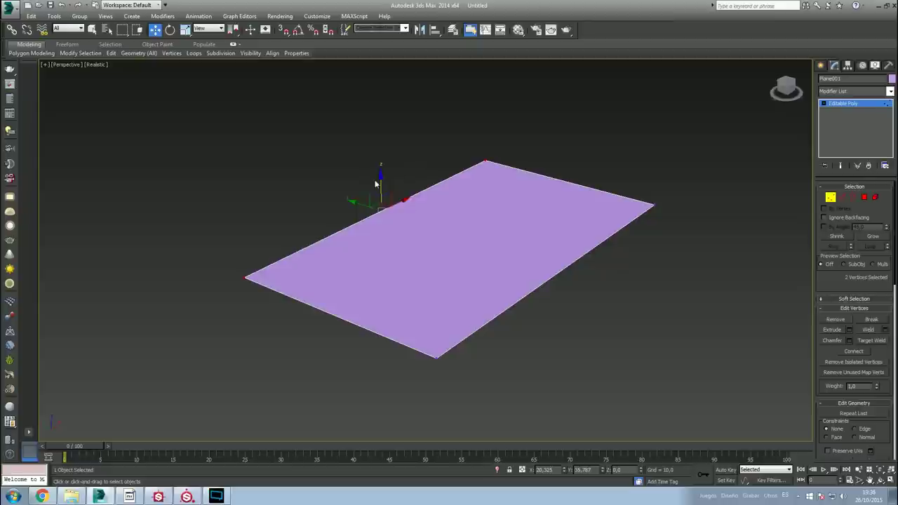
drag(378, 187, 479, 235)
Test lowering the polygon and undo it, then select the far edge in Edge mode.
click(864, 197)
click(461, 281)
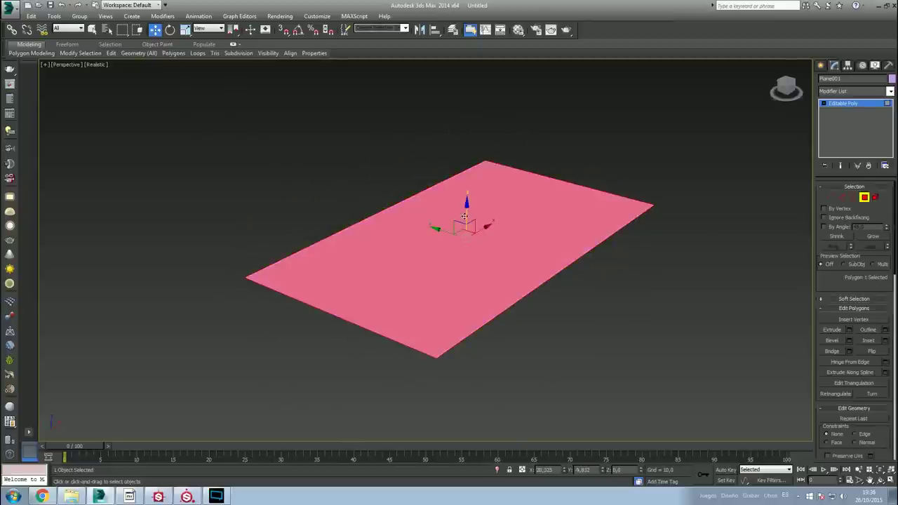
drag(461, 280, 453, 289)
key(ctrl+z)
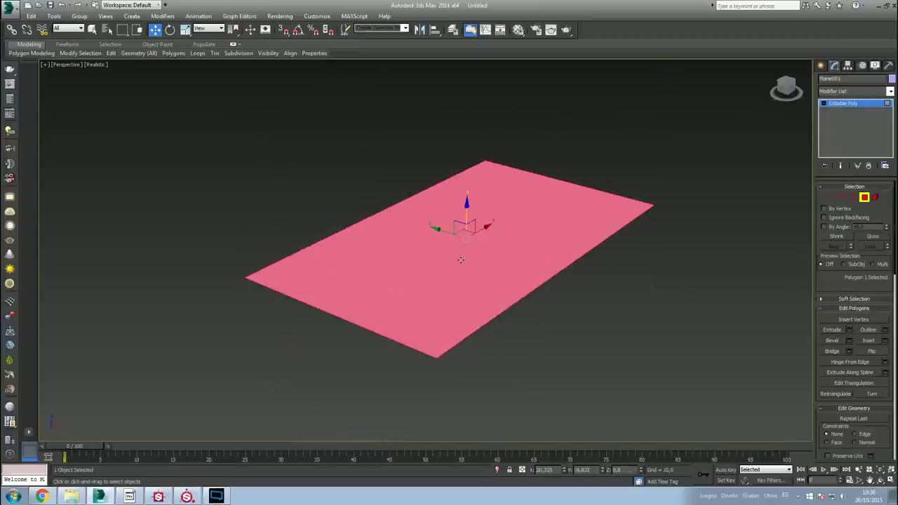
click(578, 314)
alt+middle_drag(578, 314, 517, 286)
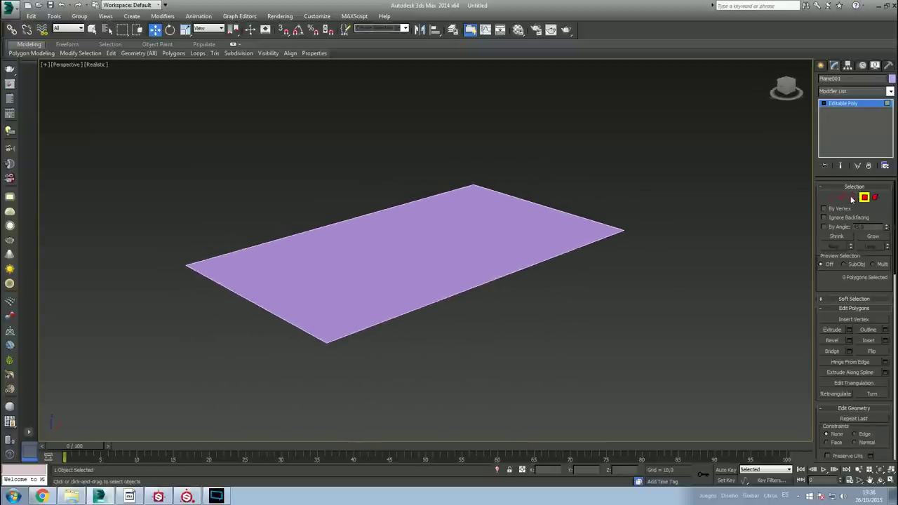
mouse_move(267, 295)
alt+middle_down()
mouse_move(316, 273)
mouse_move(369, 286)
alt+middle_up()
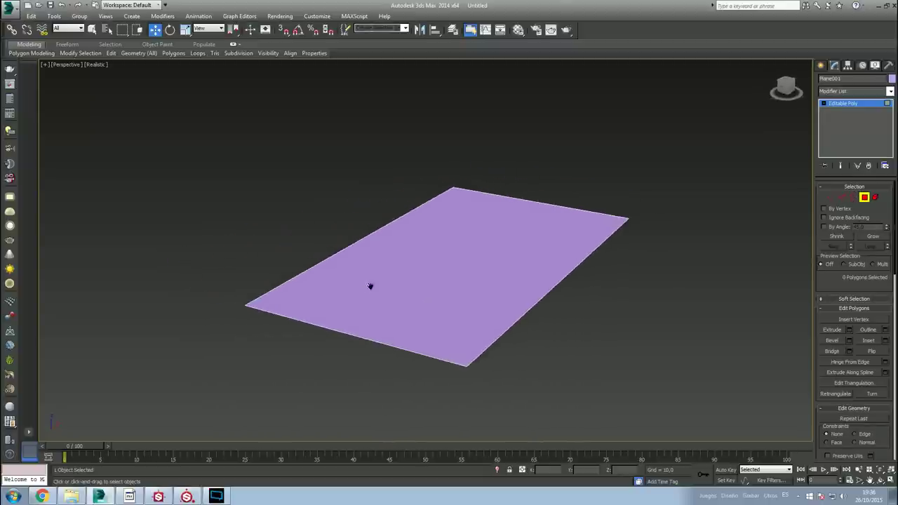
key(2)
click(354, 244)
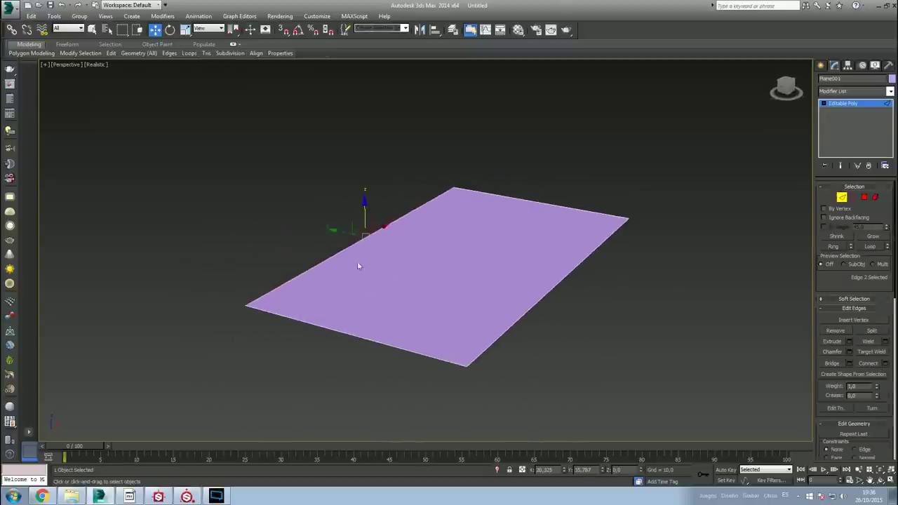
Pull the far edge outward and Shift-drag it up into a vertical wall.
alt+middle_drag(348, 251, 359, 253)
mouse_move(377, 198)
alt+middle_down()
mouse_move(360, 254)
mouse_move(373, 257)
alt+middle_up()
mouse_move(373, 257)
mouse_down()
mouse_move(384, 56)
mouse_move(381, 250)
mouse_move(389, 113)
mouse_move(381, 231)
mouse_move(380, 136)
mouse_move(374, 169)
mouse_up()
shift+drag(368, 216, 355, 69)
Switch the viewport to Shaded and raise the wall's top edge to make it taller.
click(96, 64)
click(122, 87)
key(alt)
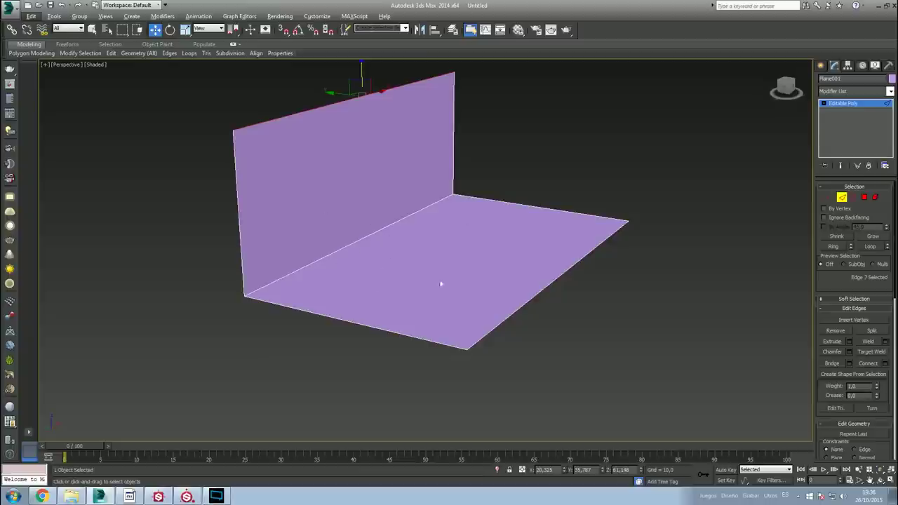
alt+middle_drag(370, 231, 377, 260)
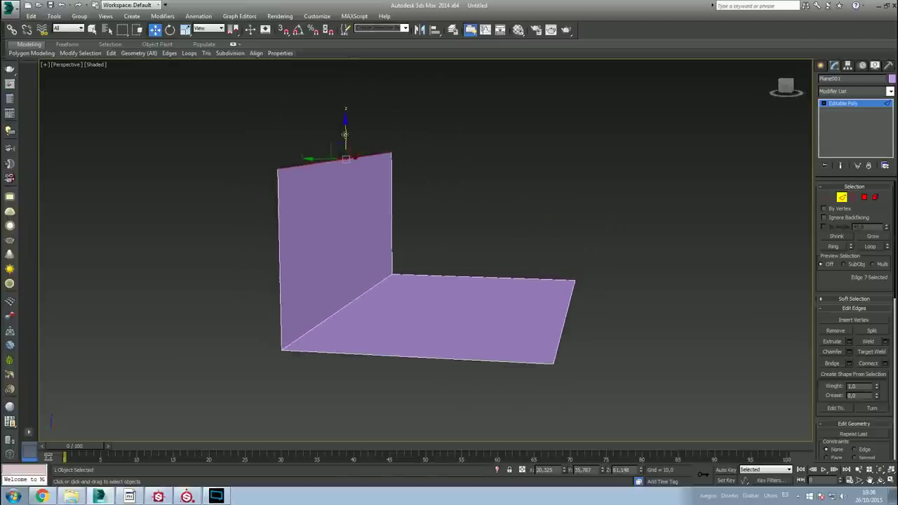
drag(345, 134, 345, 113)
mouse_move(467, 184)
alt+middle_down()
mouse_move(419, 204)
mouse_move(472, 140)
mouse_move(509, 155)
alt+middle_up()
scroll(480, 169, down, 3)
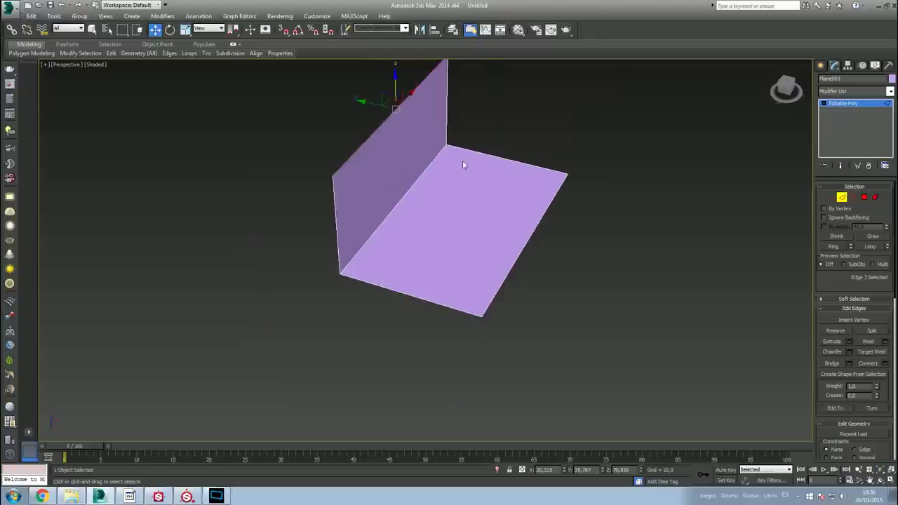
alt+middle_drag(467, 160, 457, 150)
mouse_move(395, 71)
alt+middle_down()
mouse_move(449, 161)
mouse_move(445, 203)
mouse_move(385, 246)
mouse_move(435, 212)
mouse_move(530, 190)
mouse_move(451, 213)
mouse_move(433, 204)
mouse_move(409, 226)
mouse_move(467, 238)
mouse_move(421, 260)
mouse_move(443, 217)
mouse_move(467, 215)
mouse_move(445, 281)
mouse_move(399, 293)
mouse_move(397, 246)
alt+middle_up()
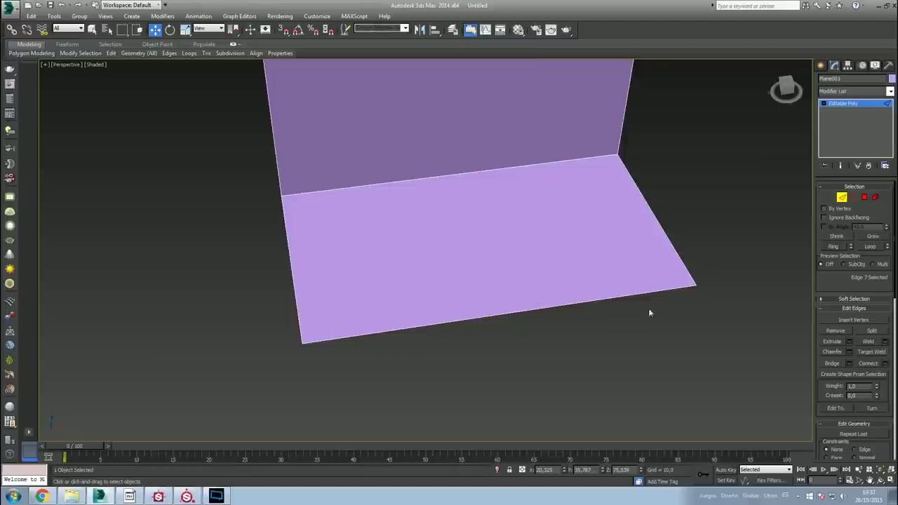
Cut several vertical loops and one horizontal loop through wall and floor with Swift Loop.
alt+middle_drag(471, 269, 454, 292)
mouse_move(494, 320)
alt+middle_down()
mouse_move(453, 353)
mouse_move(414, 355)
mouse_move(440, 351)
alt+middle_up()
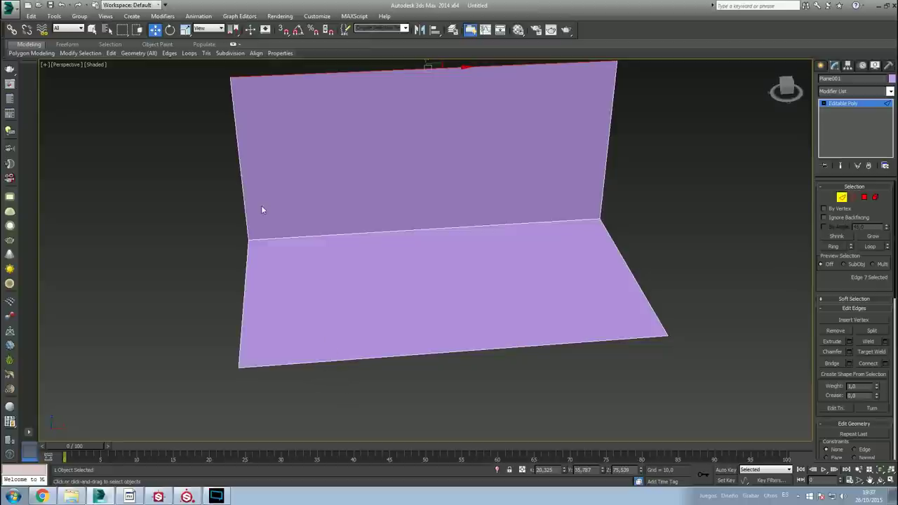
mouse_move(110, 54)
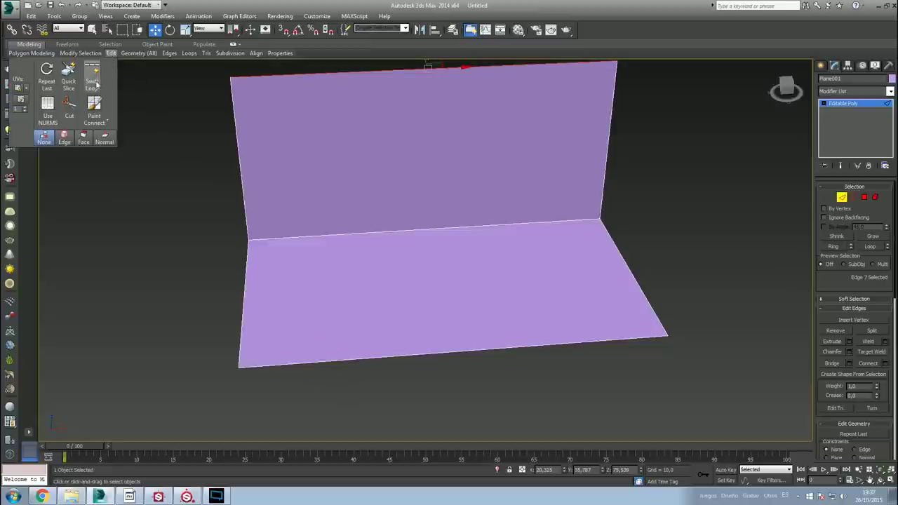
click(95, 80)
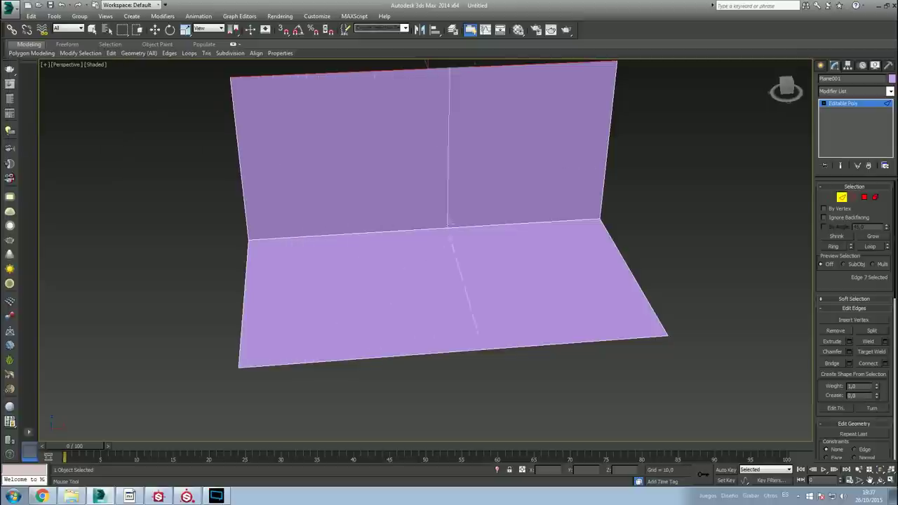
click(295, 237)
click(307, 232)
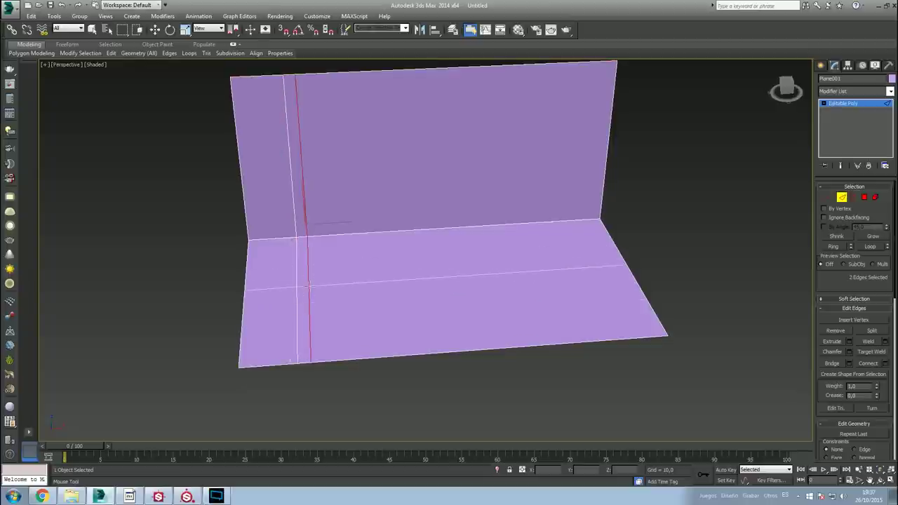
click(307, 244)
mouse_move(306, 244)
alt+middle_down()
mouse_move(306, 267)
mouse_move(333, 285)
mouse_move(351, 259)
alt+middle_up()
click(330, 275)
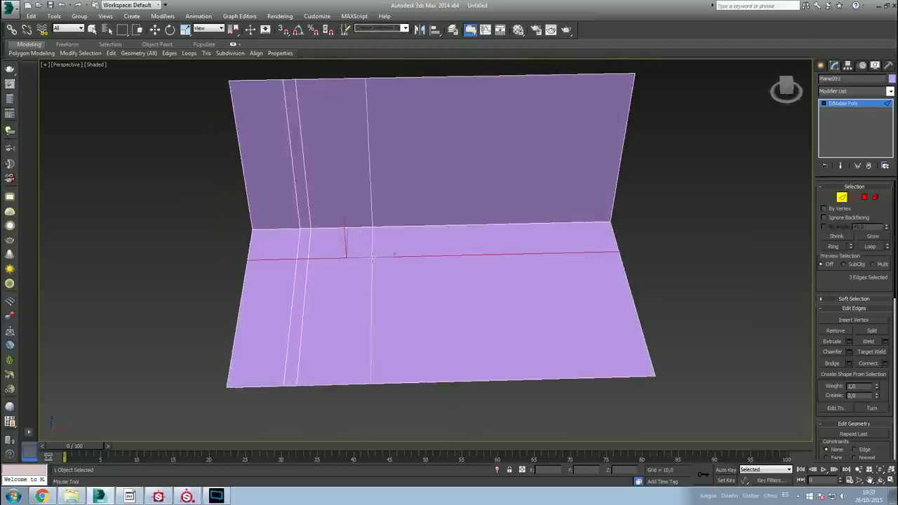
click(365, 256)
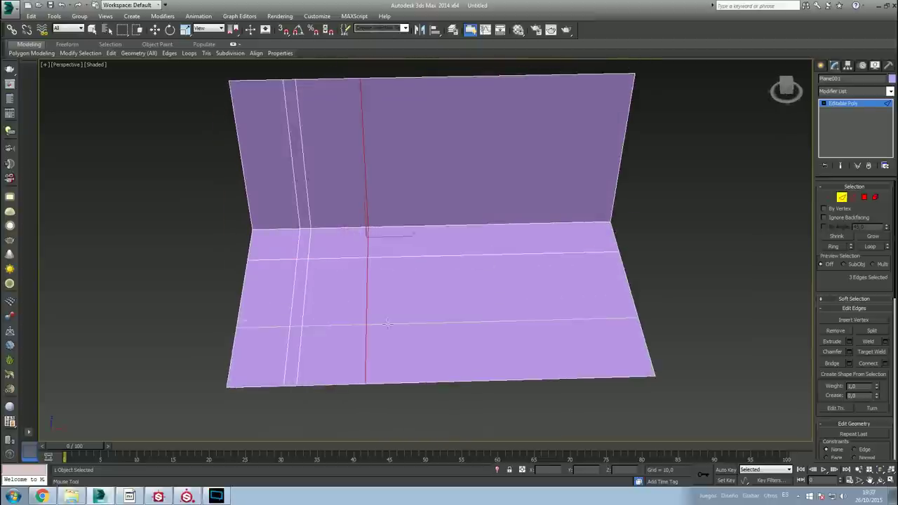
mouse_move(390, 321)
alt+middle_down()
mouse_move(381, 301)
mouse_move(333, 315)
mouse_move(323, 273)
alt+middle_up()
Loop-select the two left edge loops and slide them slightly right along X.
click(364, 219)
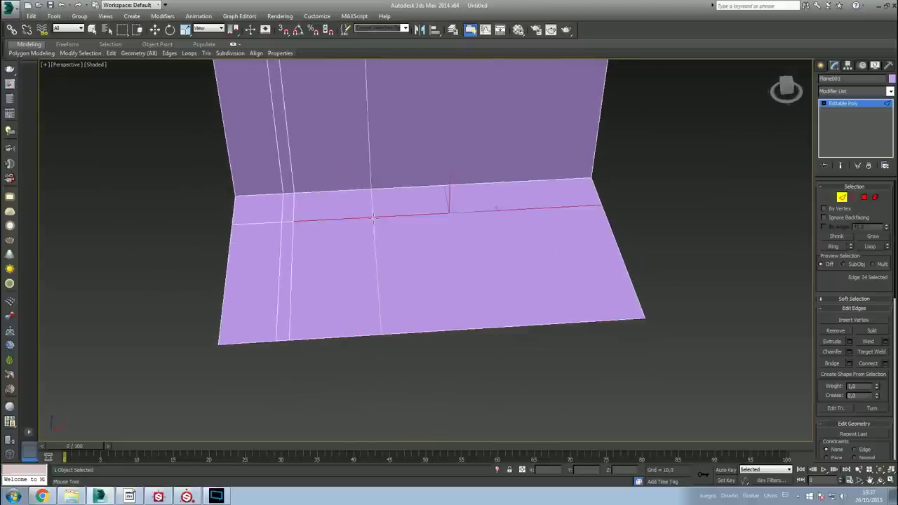
double_click(365, 233)
key(w)
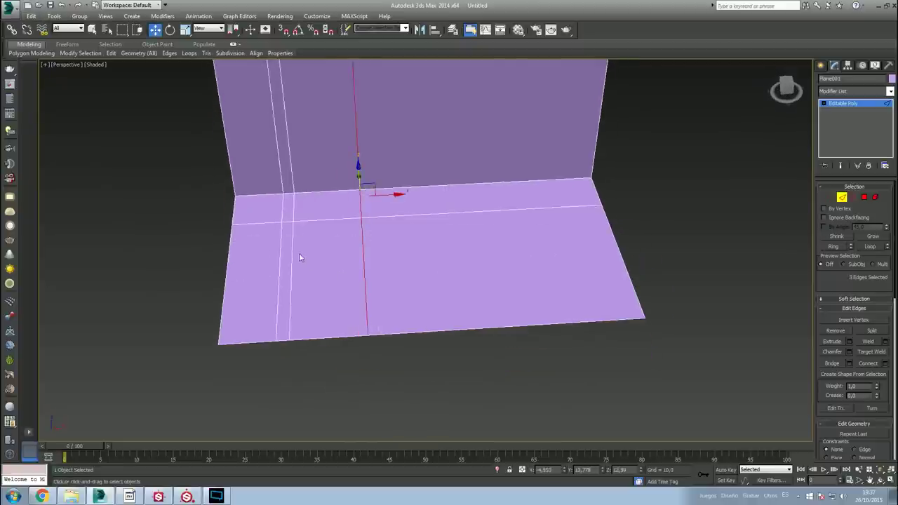
click(290, 251)
ctrl+click(281, 252)
click(870, 247)
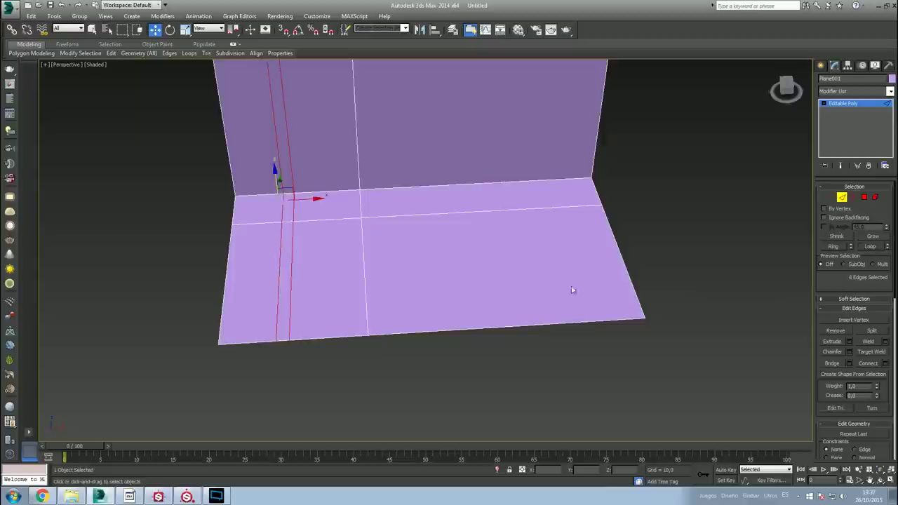
drag(314, 198, 325, 198)
mouse_move(325, 199)
alt+middle_down()
mouse_move(400, 220)
mouse_move(382, 270)
alt+middle_up()
click(607, 194)
mouse_move(607, 194)
alt+middle_down()
mouse_move(419, 246)
mouse_move(349, 238)
mouse_move(358, 247)
mouse_move(389, 234)
alt+middle_up()
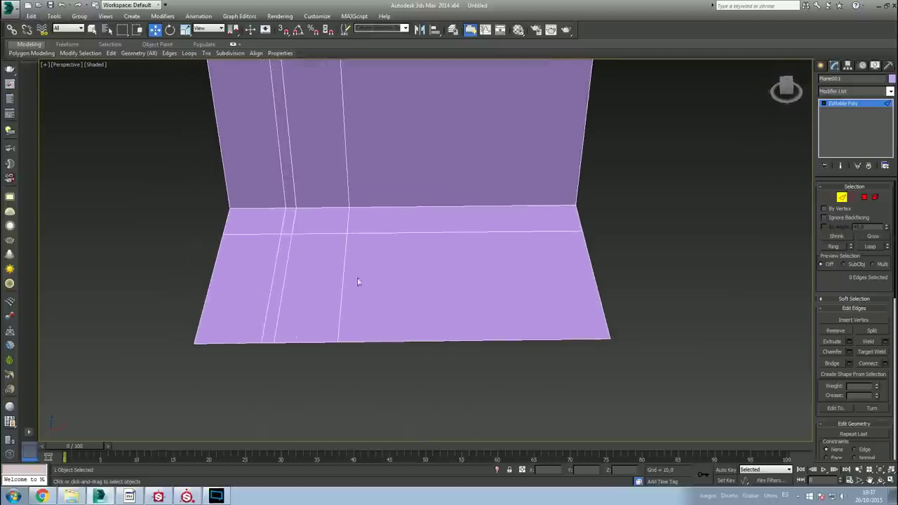
mouse_move(786, 89)
click(875, 91)
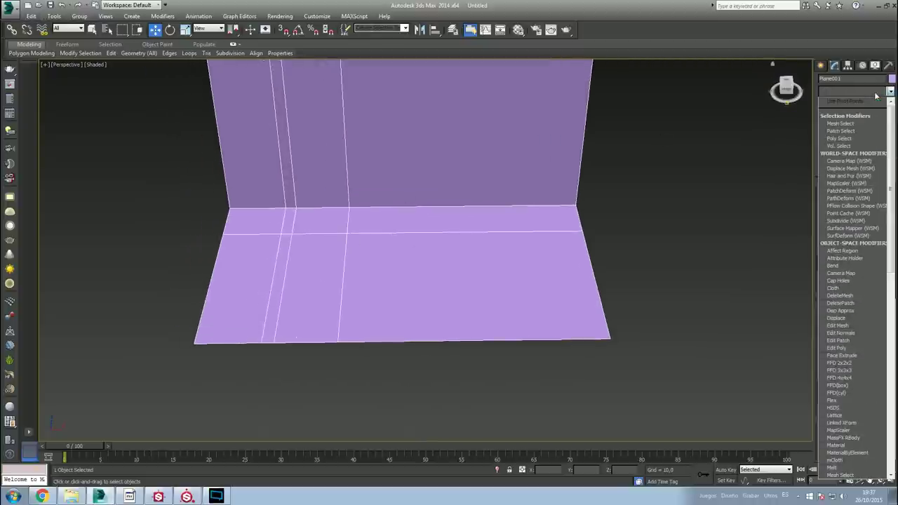
Add a Symmetry modifier, tick Flip, and move its mirror plane along X.
text(sy)
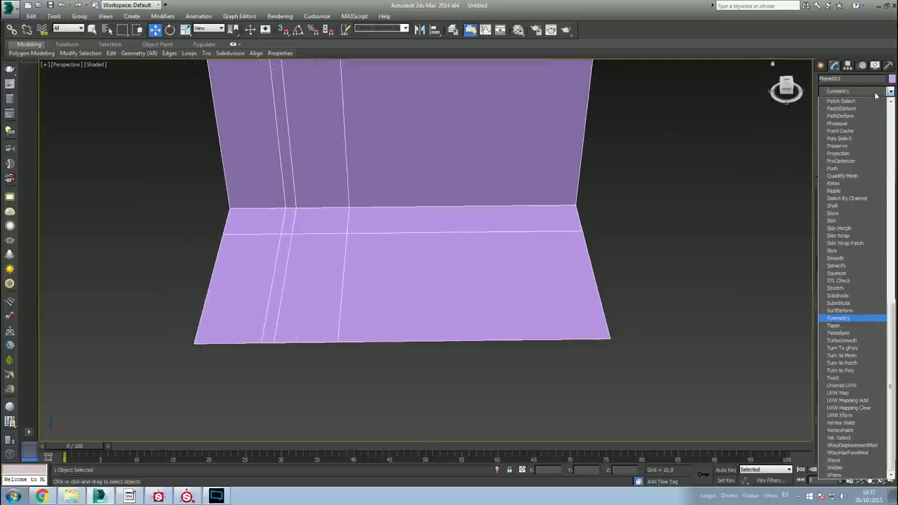
key(Return)
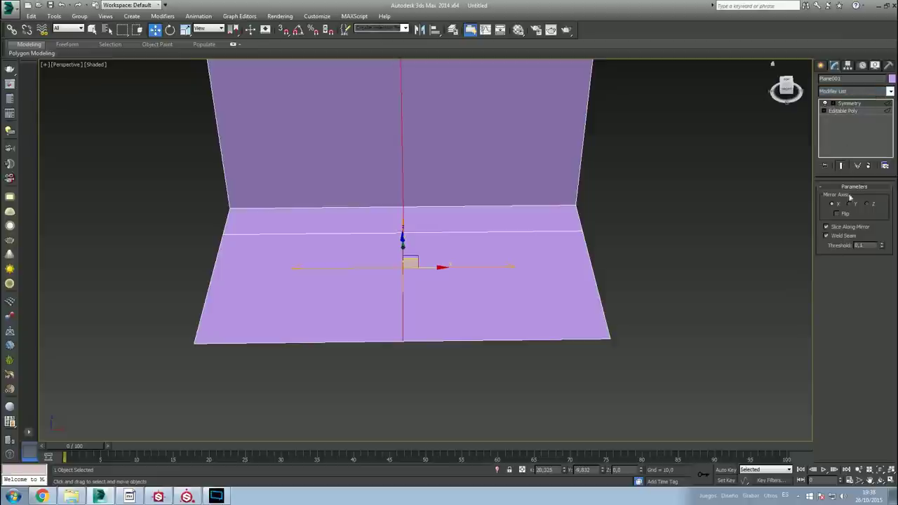
click(825, 104)
click(849, 111)
mouse_move(427, 266)
mouse_down()
mouse_move(453, 266)
mouse_move(259, 244)
mouse_up()
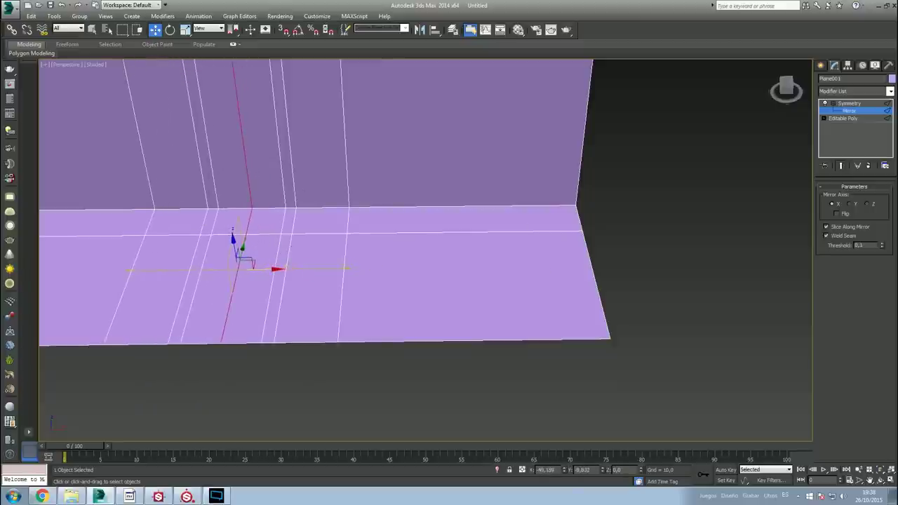
click(836, 213)
drag(270, 269, 455, 287)
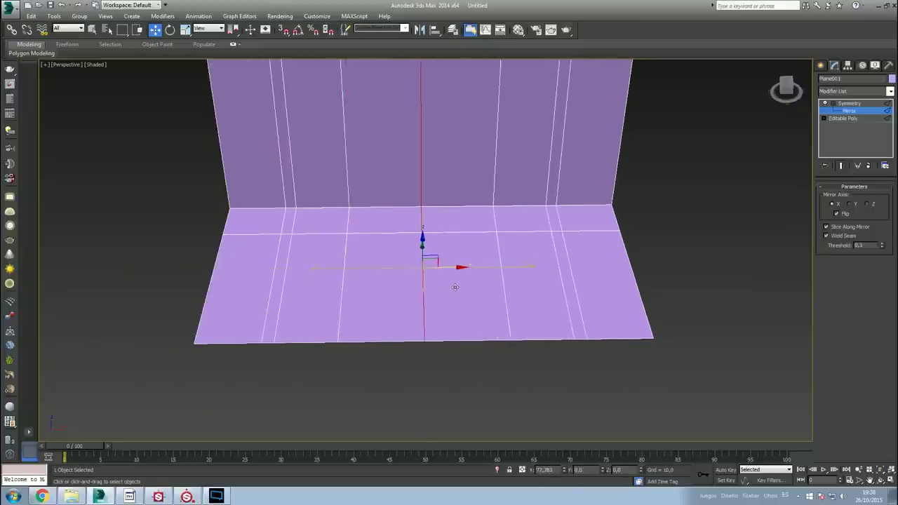
mouse_move(455, 287)
alt+middle_down()
mouse_move(435, 301)
mouse_move(390, 261)
alt+middle_up()
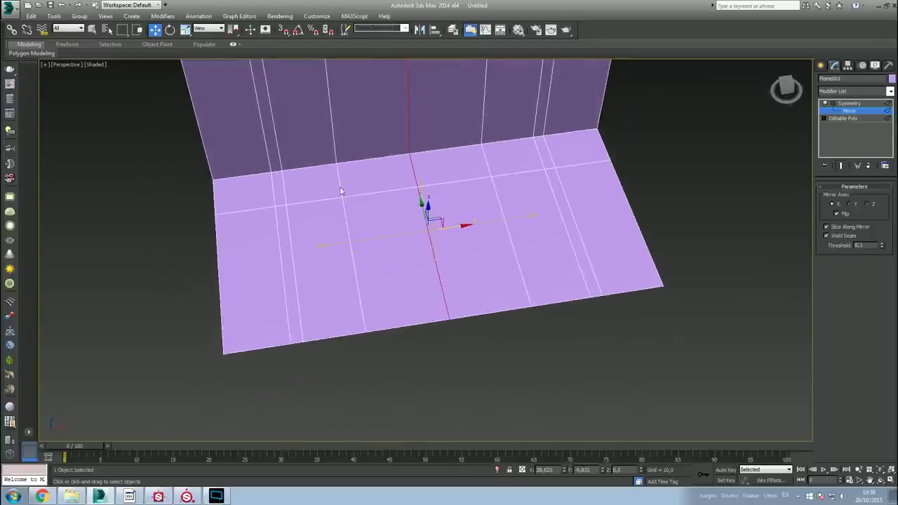
mouse_move(455, 224)
alt+middle_down()
mouse_move(465, 206)
mouse_move(445, 255)
mouse_move(511, 287)
mouse_move(465, 280)
mouse_move(446, 275)
mouse_move(593, 253)
alt+middle_up()
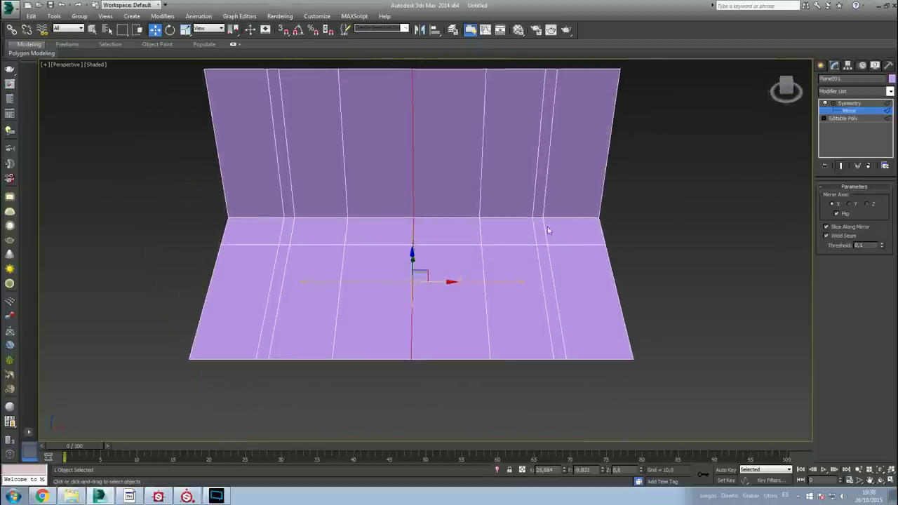
click(863, 110)
click(859, 92)
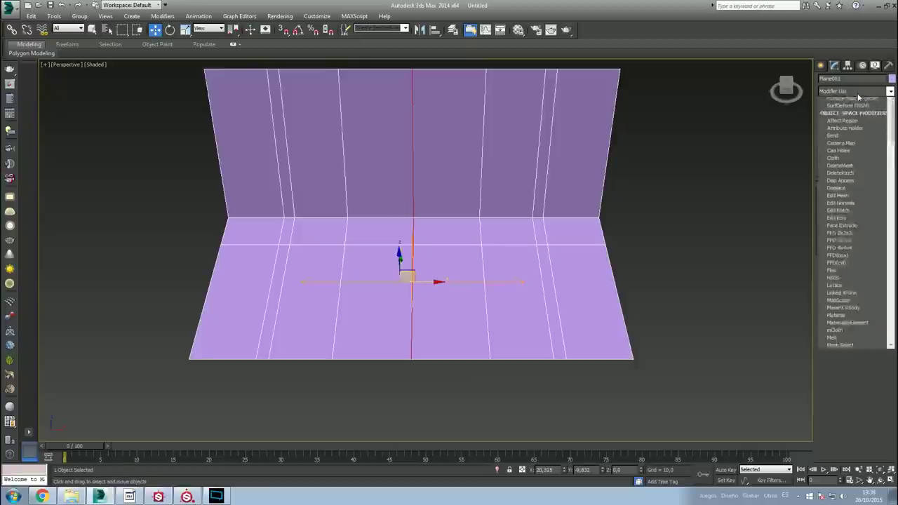
scroll(854, 125, down, 1)
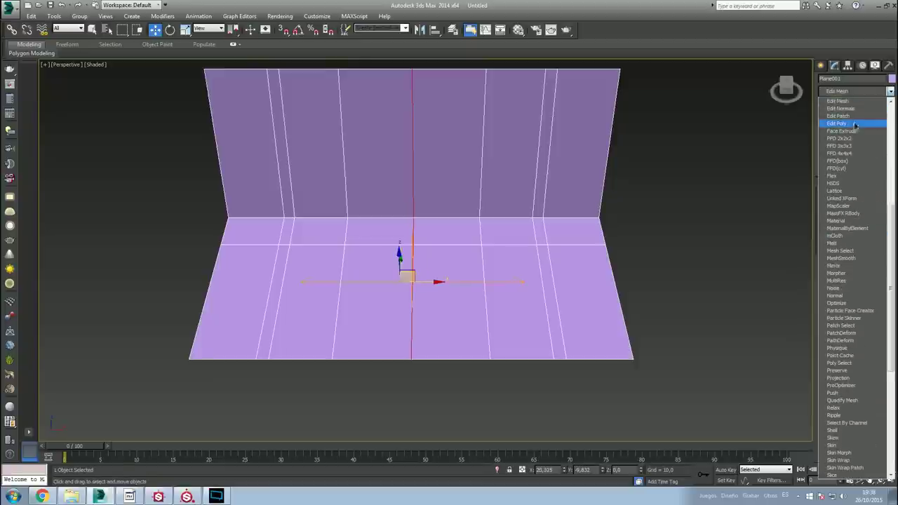
Add an Edit Poly modifier above Symmetry and narrow the plane slightly along its width.
click(855, 124)
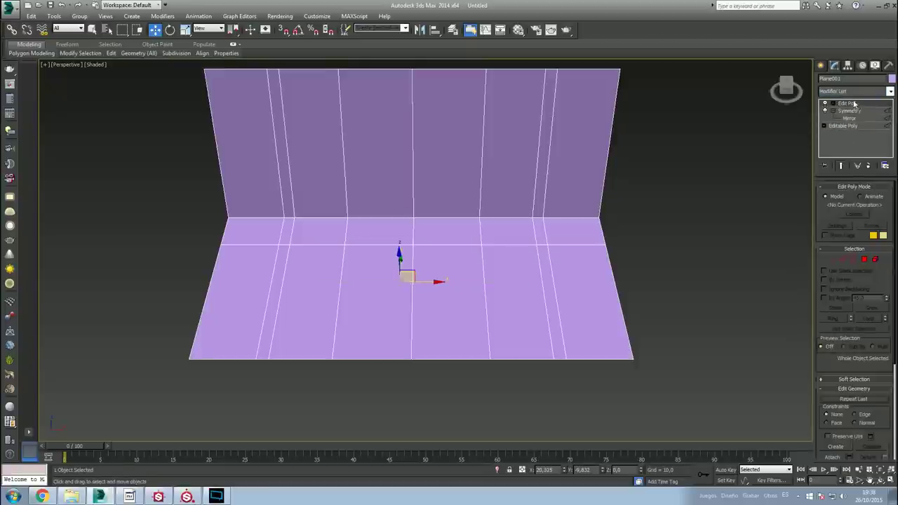
mouse_move(282, 243)
alt+middle_down()
mouse_move(294, 212)
mouse_move(281, 208)
alt+middle_up()
key(r)
drag(360, 258, 359, 267)
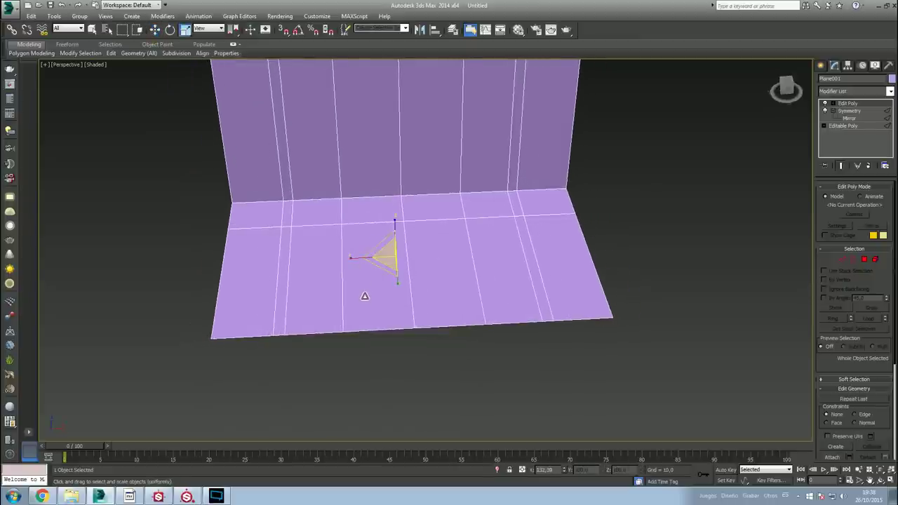
Loop-select two vertical edge loops from the floor and nudge them slightly left.
key(2)
click(343, 293)
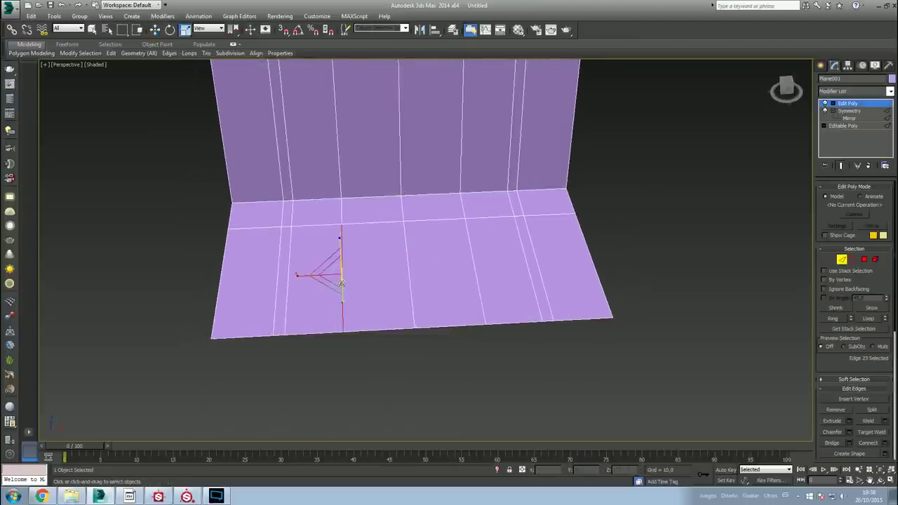
ctrl+click(480, 284)
click(868, 318)
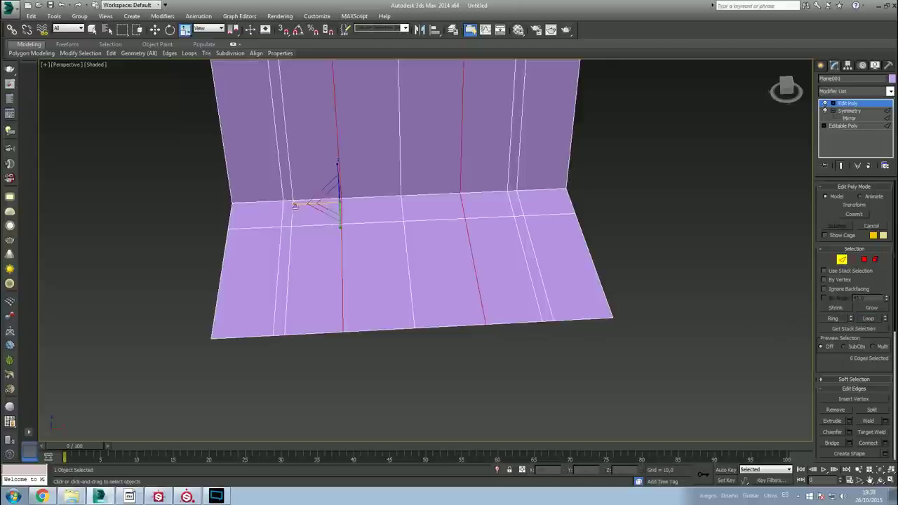
drag(302, 204, 301, 203)
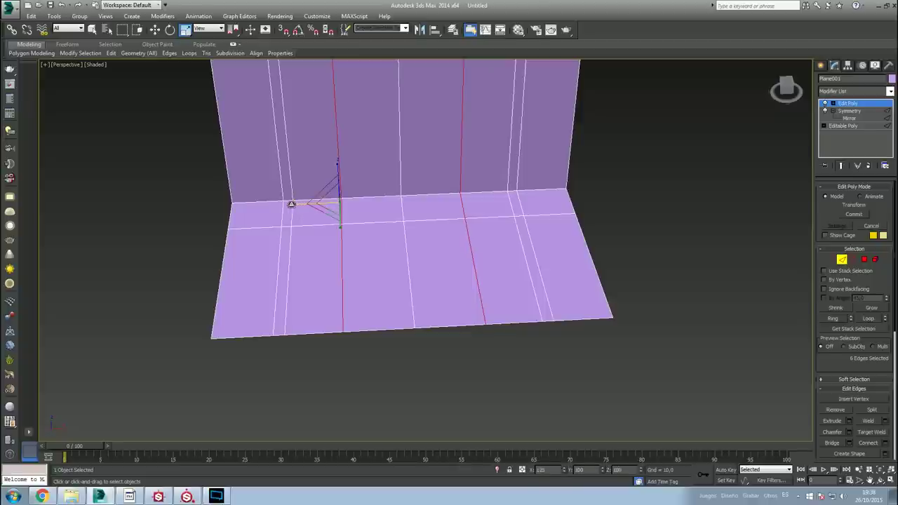
middle_drag(409, 196, 391, 255)
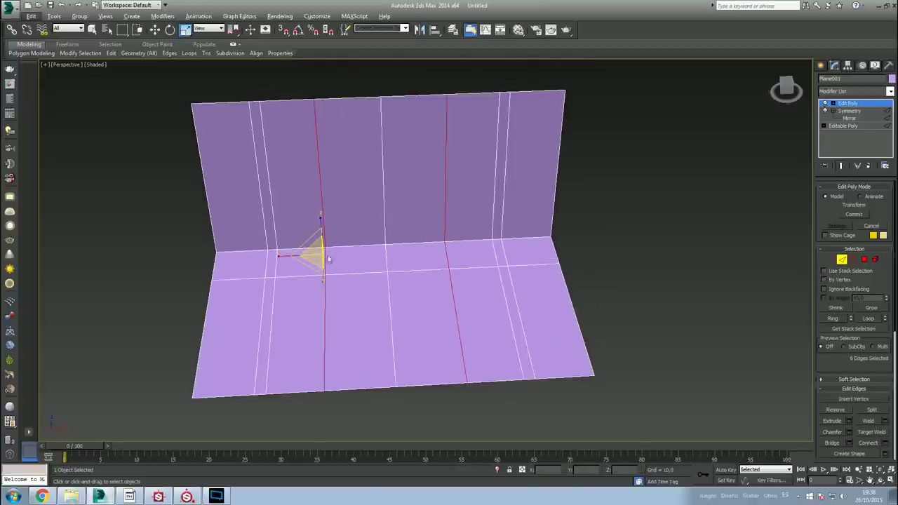
key(w)
drag(356, 254, 349, 254)
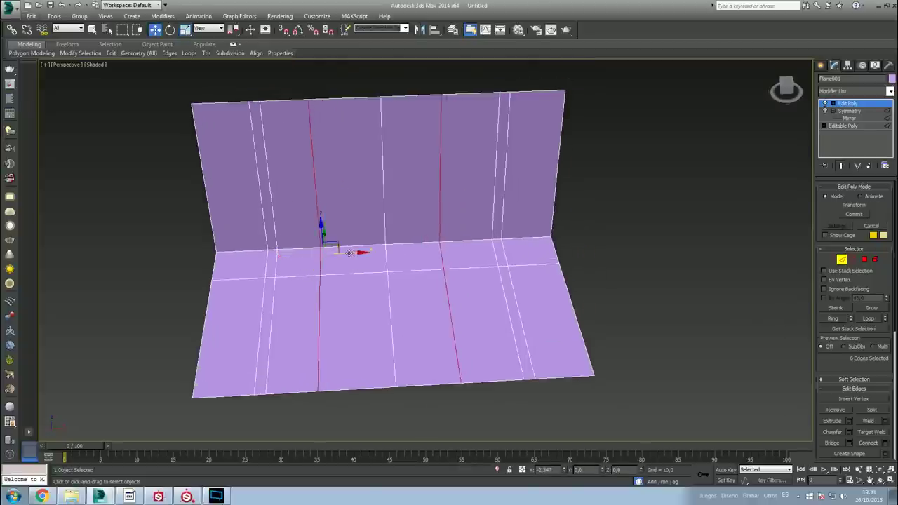
key(ctrl+z)
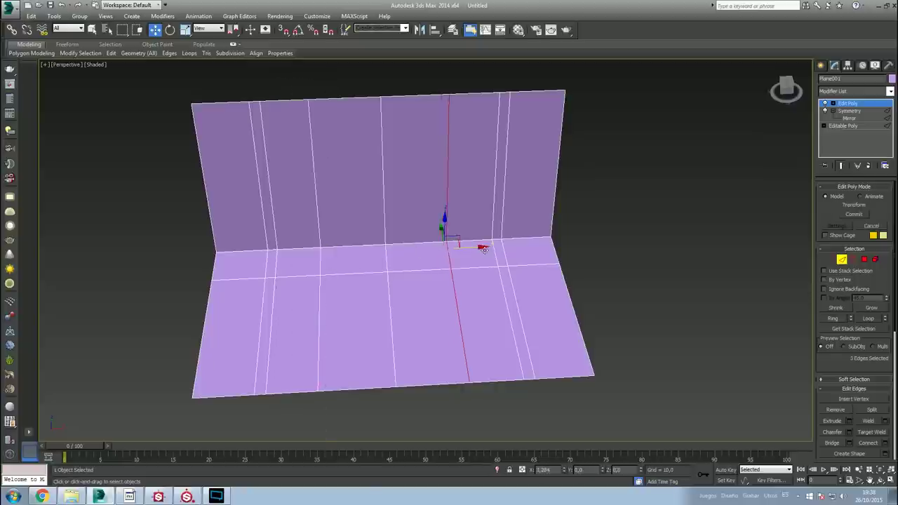
Cut a horizontal edge loop across the wall with Swift Loop.
mouse_move(467, 283)
alt+middle_down()
mouse_move(401, 272)
mouse_move(421, 294)
mouse_move(392, 337)
alt+middle_up()
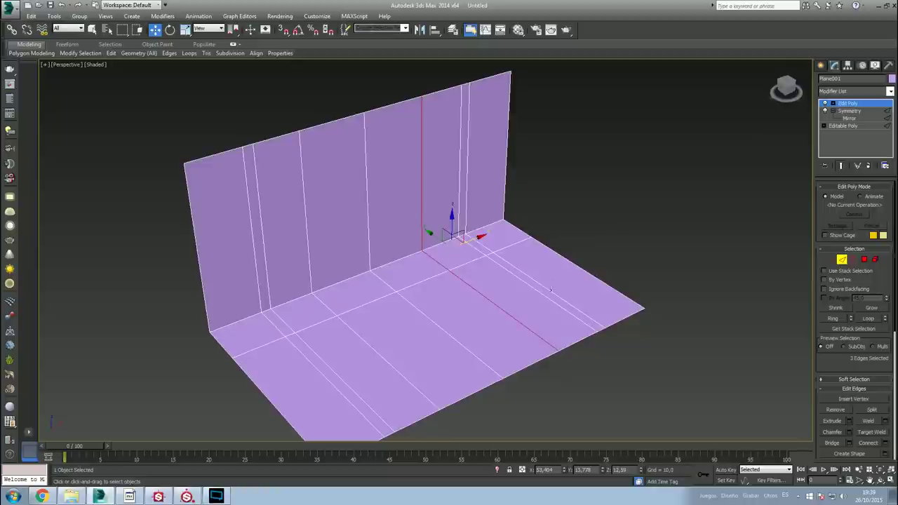
alt+middle_drag(341, 291, 333, 270)
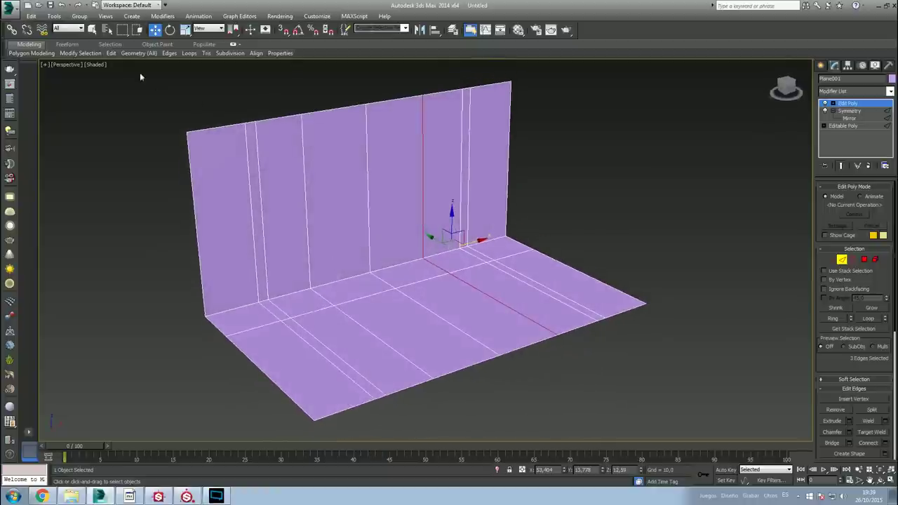
click(91, 77)
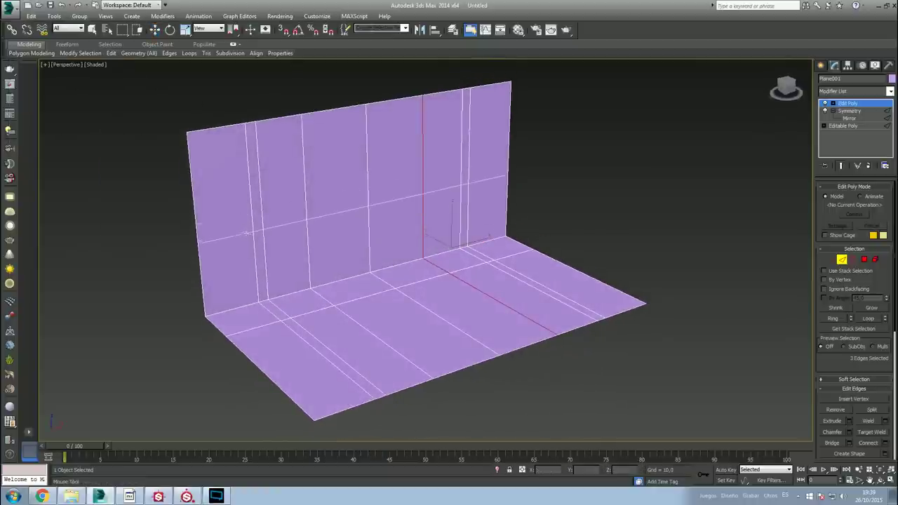
click(249, 240)
alt+middle_drag(249, 240, 200, 242)
Select the vertices along the wall's top edge, viewing the wall edge-on.
mouse_move(326, 212)
alt+middle_down()
mouse_move(358, 212)
mouse_move(356, 202)
alt+middle_up()
alt+middle_drag(351, 90, 358, 98)
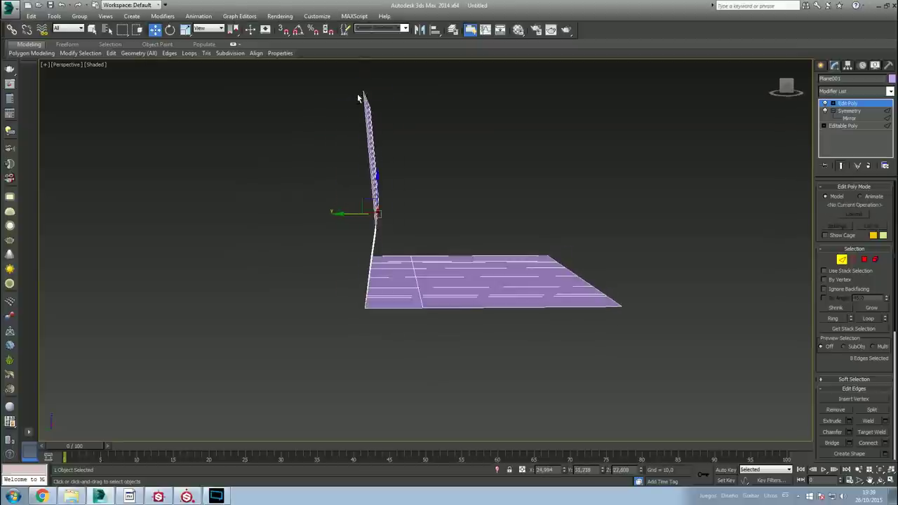
click(830, 260)
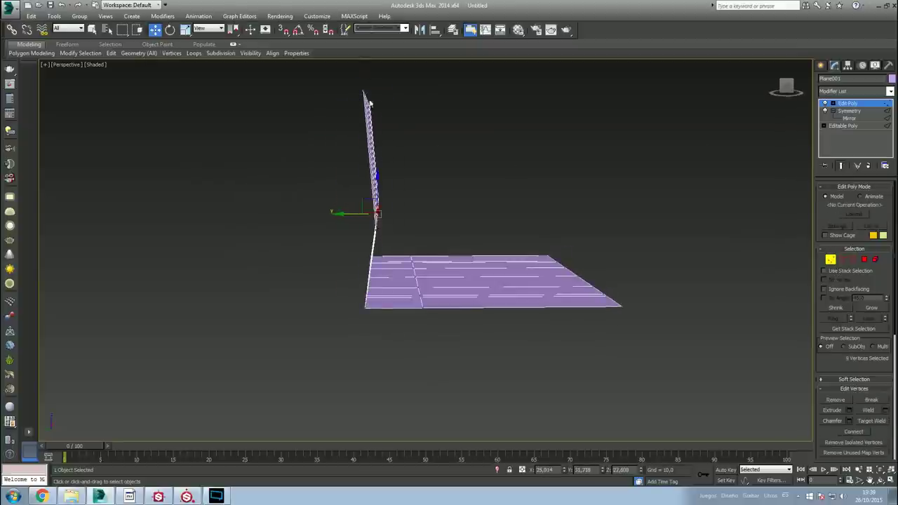
drag(413, 133, 411, 131)
mouse_move(345, 110)
alt+middle_down()
mouse_move(425, 171)
mouse_move(465, 183)
mouse_move(414, 187)
mouse_move(390, 214)
mouse_move(345, 194)
alt+middle_up()
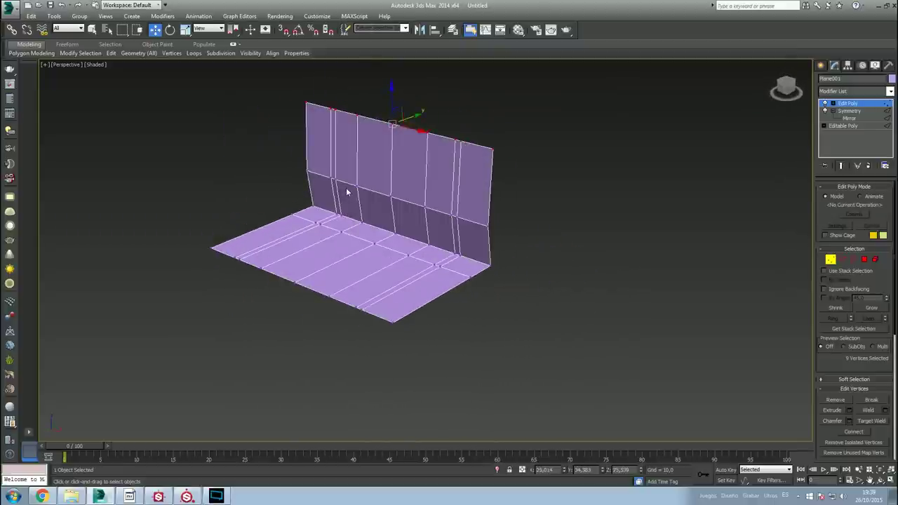
alt+middle_drag(306, 218, 289, 218)
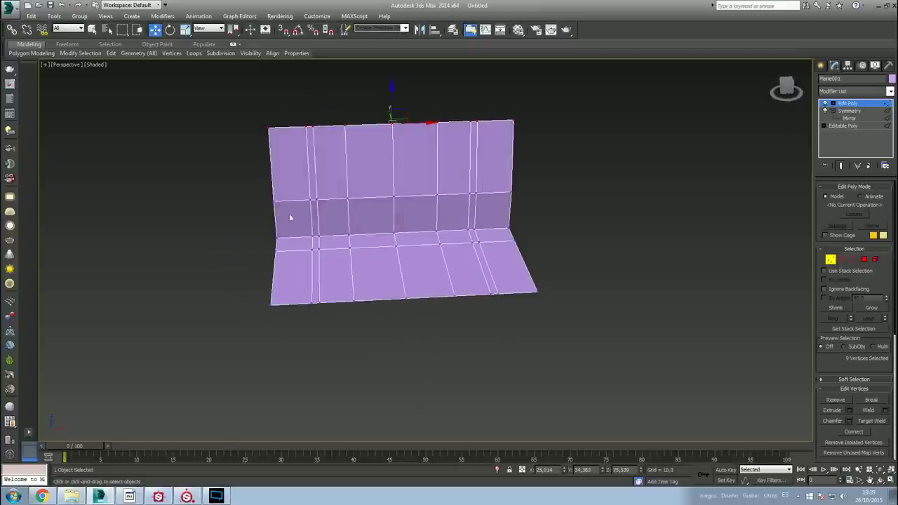
alt+middle_drag(332, 321, 387, 239)
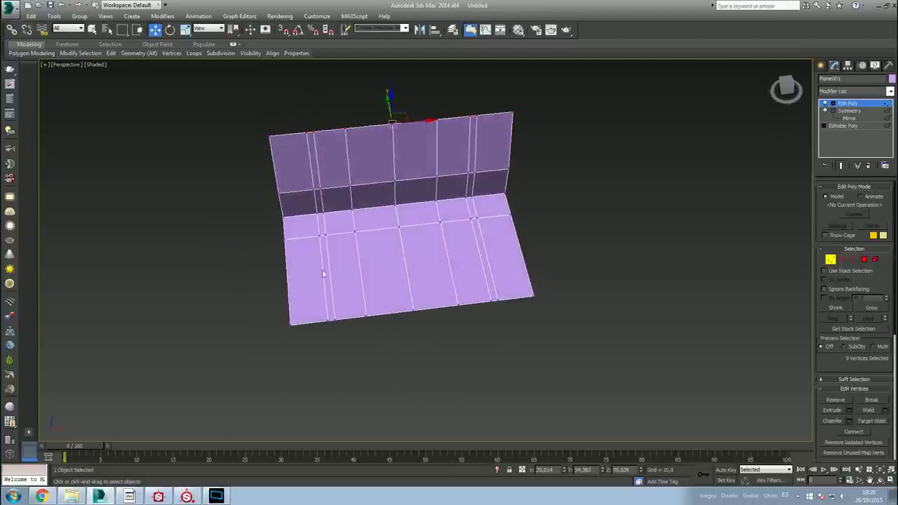
Loop-select the middle edge loop through floor and wall and remove it with Backspace.
click(841, 260)
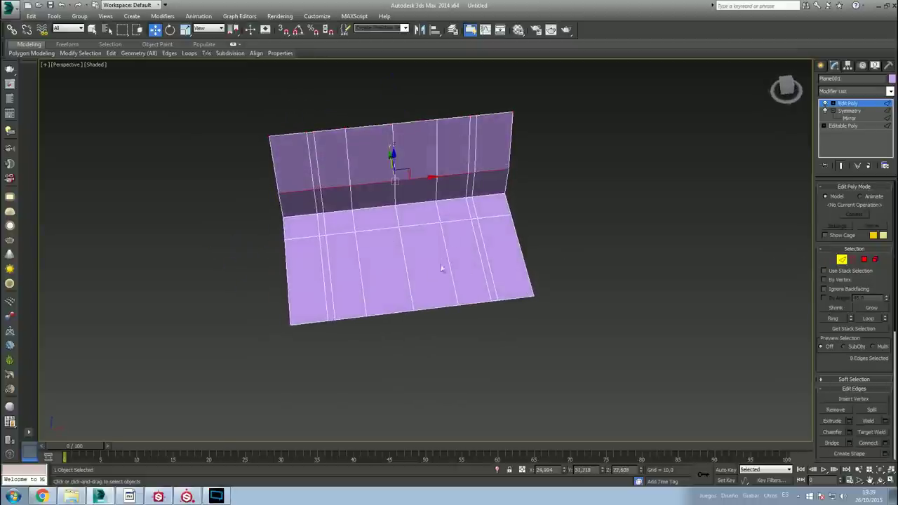
click(405, 261)
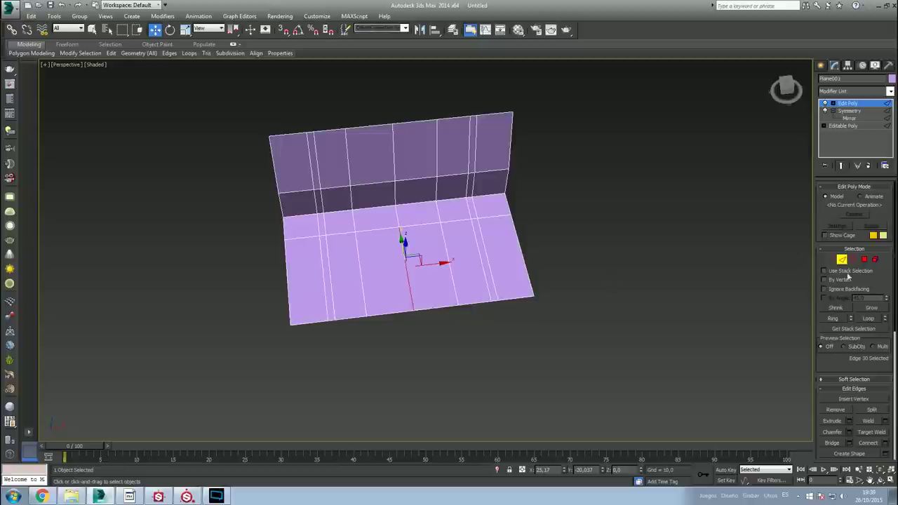
click(871, 318)
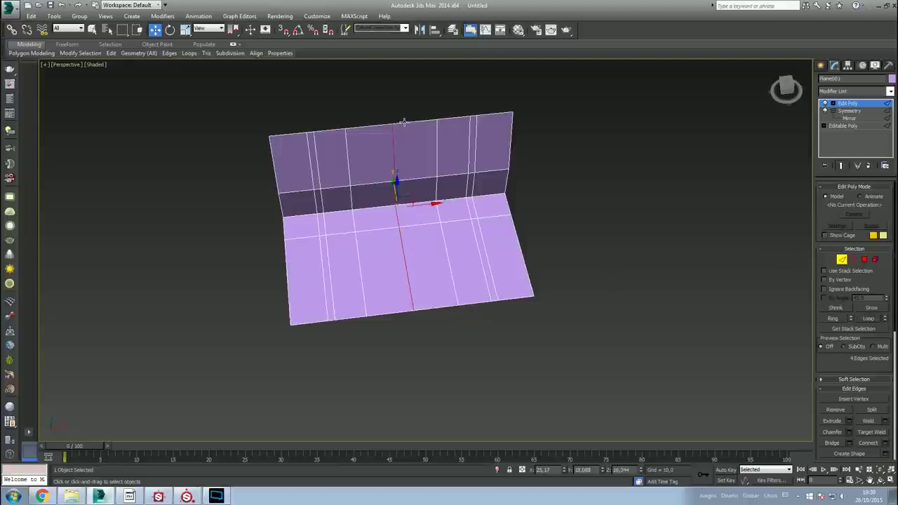
alt+middle_drag(418, 303, 464, 247)
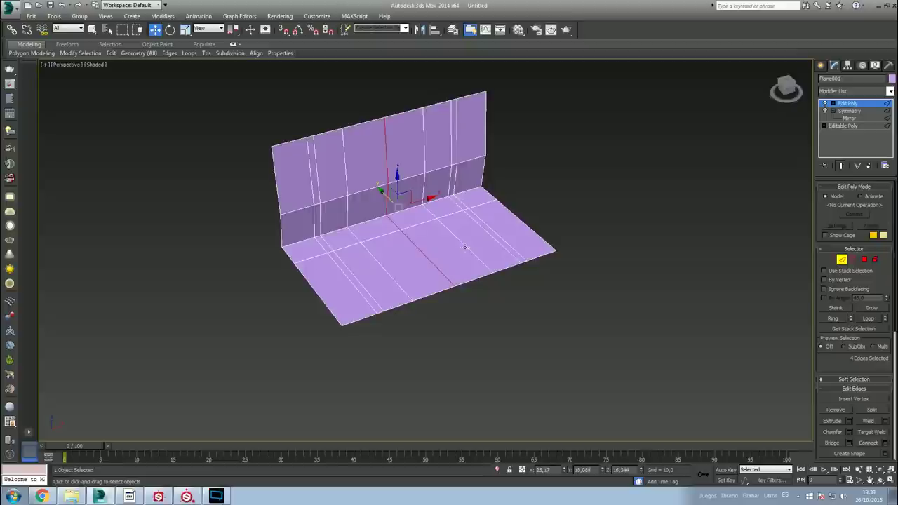
key(BackSpace)
mouse_move(407, 208)
alt+middle_down()
mouse_move(440, 206)
mouse_move(399, 217)
mouse_move(397, 180)
mouse_move(386, 194)
mouse_move(393, 245)
alt+middle_up()
scroll(387, 194, up, 2)
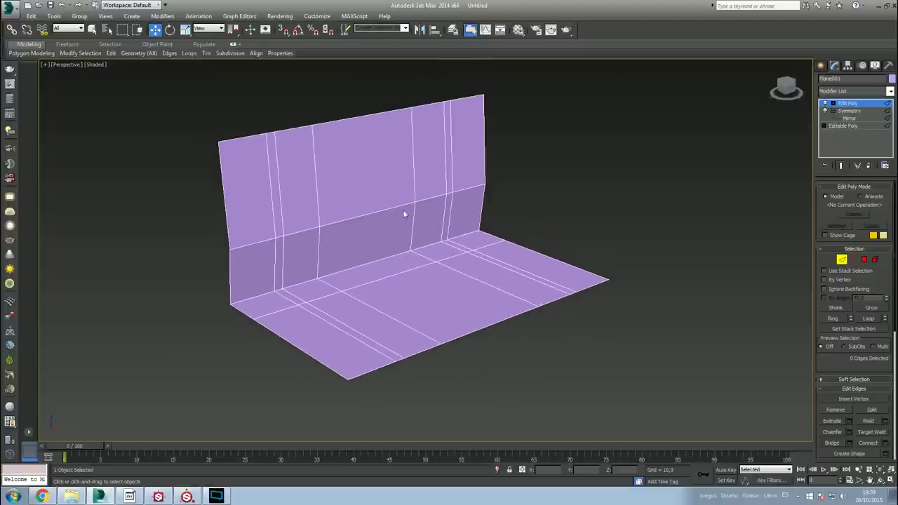
alt+middle_drag(404, 214, 393, 241)
alt+middle_drag(430, 309, 344, 315)
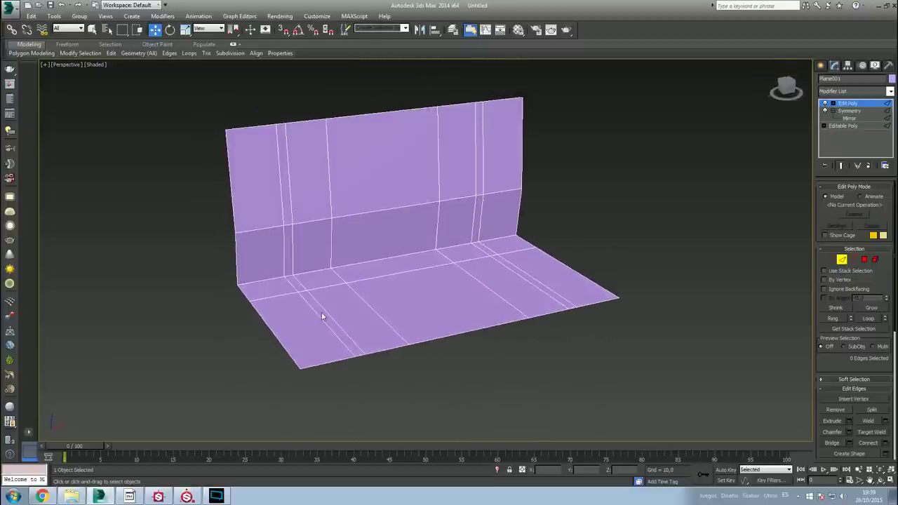
click(863, 260)
Select the large central floor panel and the two thin floor strips.
click(512, 272)
ctrl+click(421, 288)
ctrl+click(327, 319)
alt+middle_drag(328, 318, 630, 288)
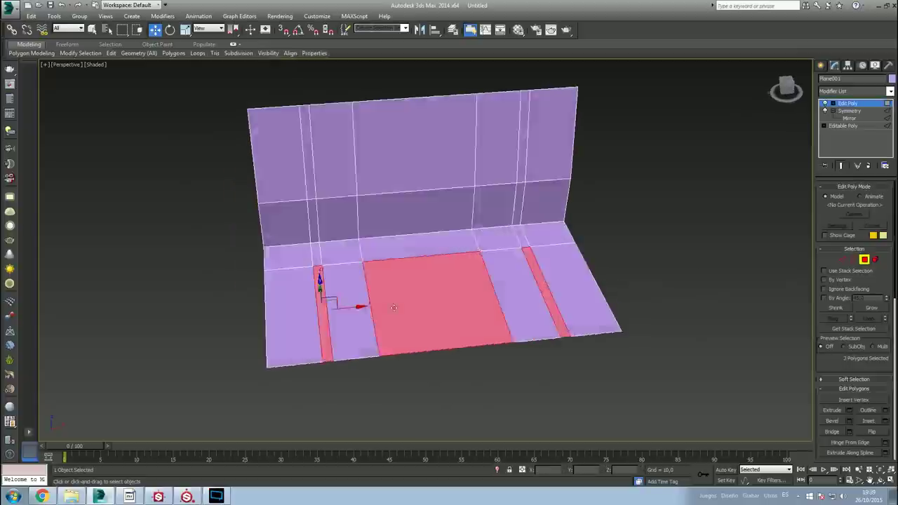
alt+middle_drag(450, 263, 353, 319)
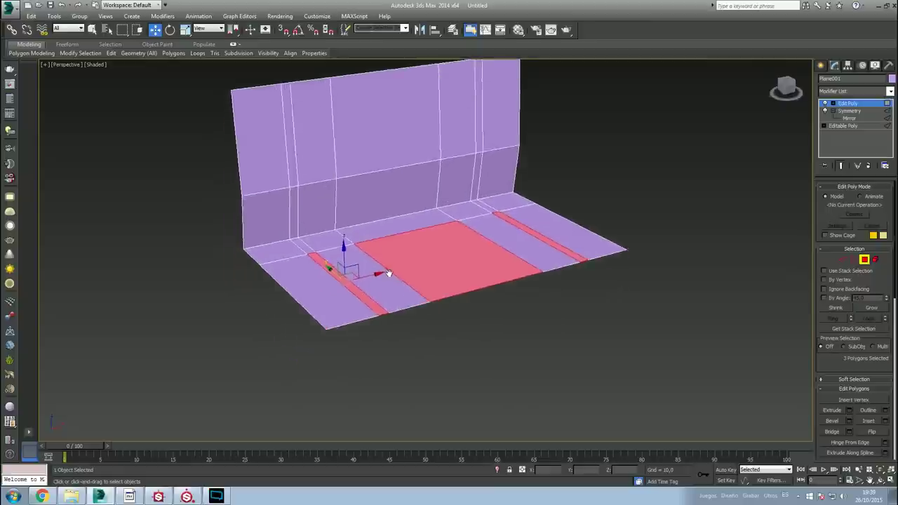
scroll(353, 319, up, 2)
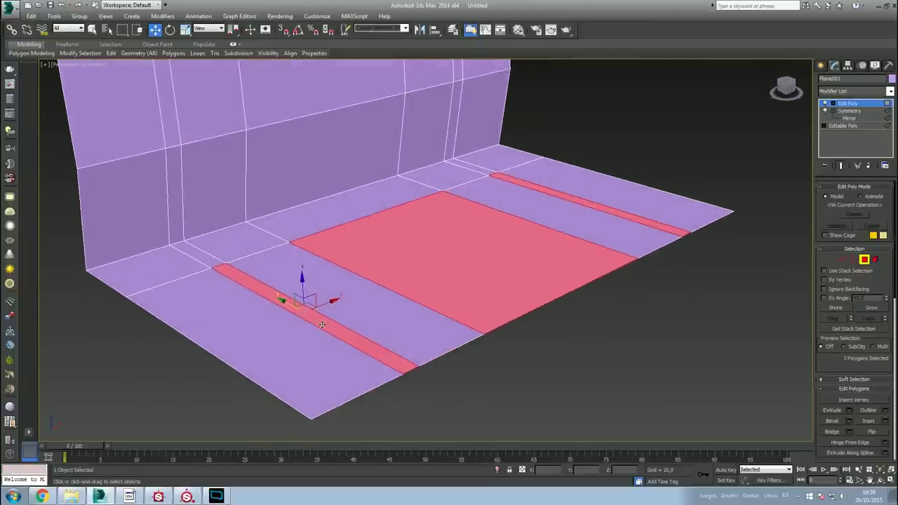
scroll(322, 325, up, 2)
alt+middle_drag(430, 318, 453, 296)
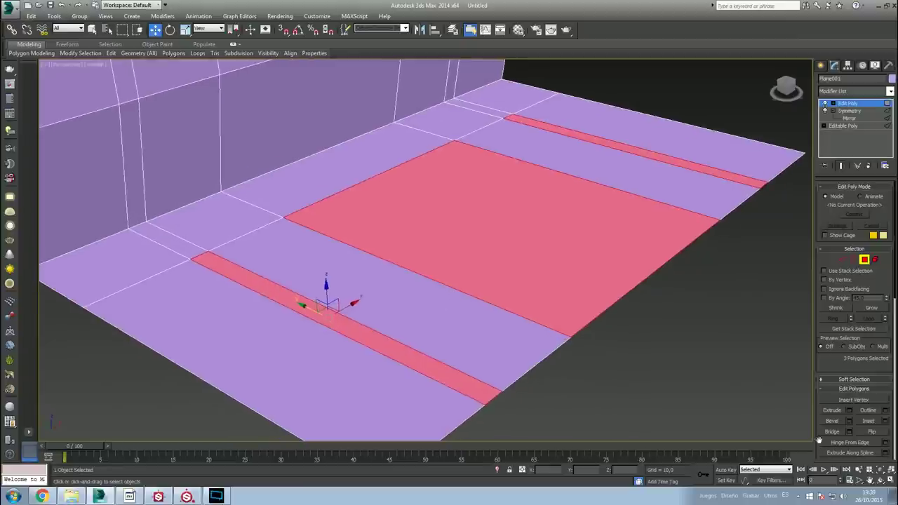
Extrude the selected floor polygons downward into recesses.
click(852, 410)
mouse_move(433, 274)
mouse_down()
mouse_move(433, 288)
mouse_move(434, 275)
mouse_up()
mouse_move(444, 314)
mouse_down()
mouse_move(444, 174)
mouse_move(449, 280)
mouse_up()
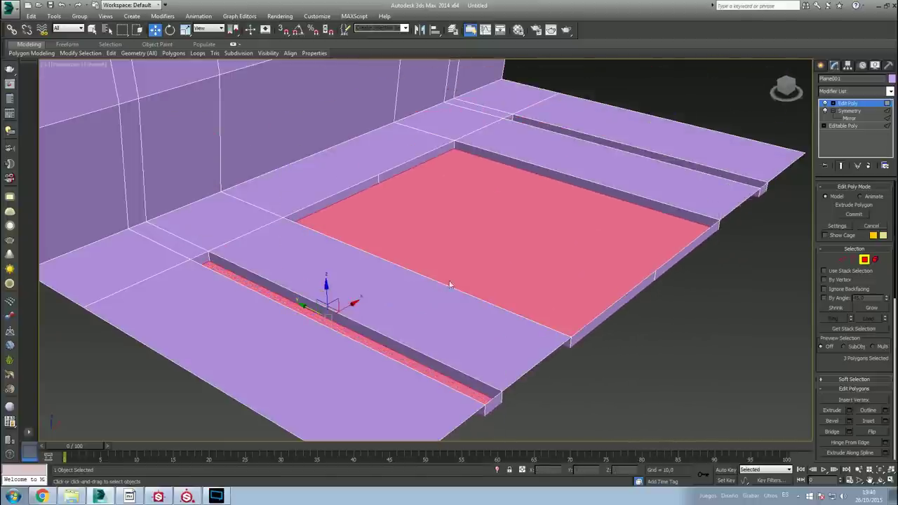
alt+middle_drag(400, 270, 437, 286)
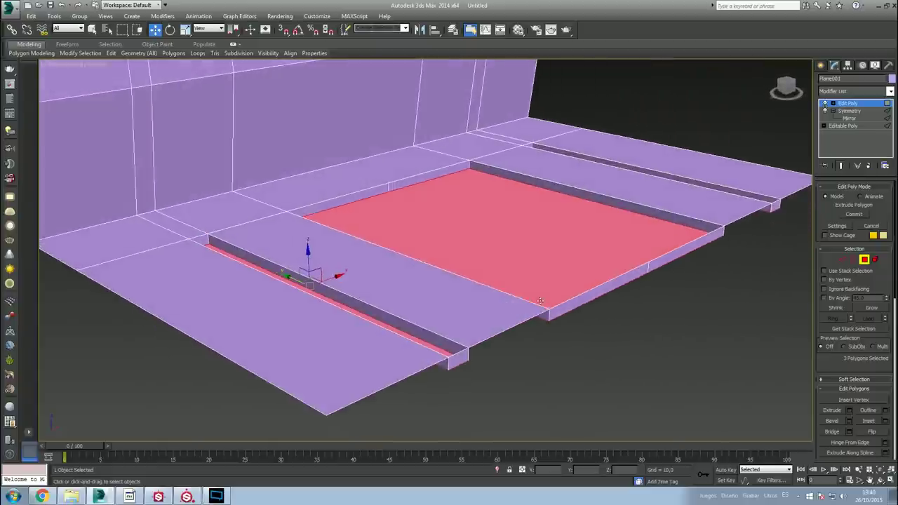
right_click(430, 281)
Select the open side faces and end face along the floor edge and delete them.
alt+middle_drag(431, 282, 495, 126)
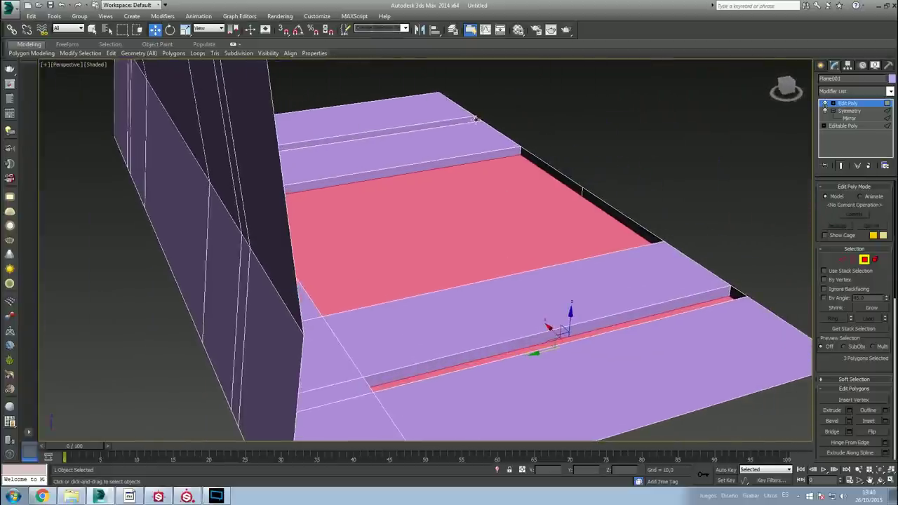
click(477, 119)
click(565, 180)
ctrl+click(605, 200)
mouse_move(613, 201)
alt+middle_down()
mouse_move(565, 225)
mouse_move(505, 189)
mouse_move(519, 175)
alt+middle_up()
ctrl+click(691, 265)
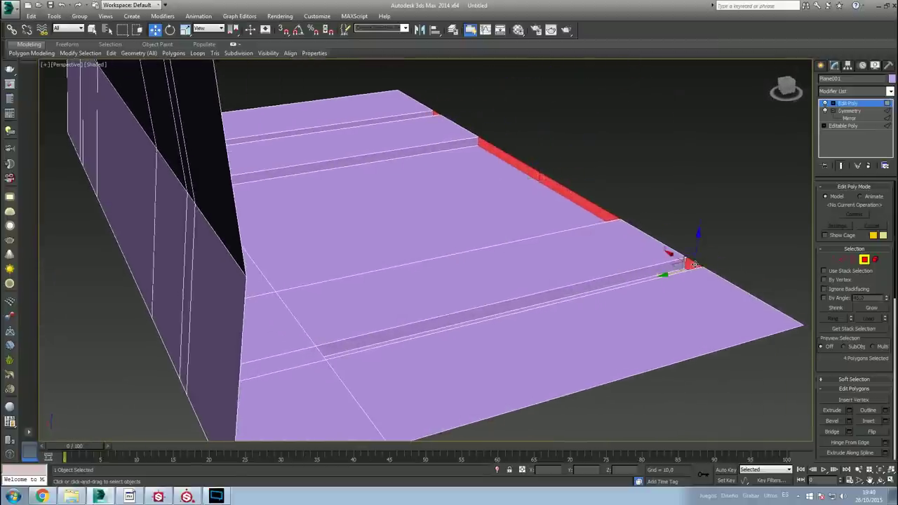
key(Delete)
In Vertex mode, pick a corner vertex, then undo the vertex selections.
key(1)
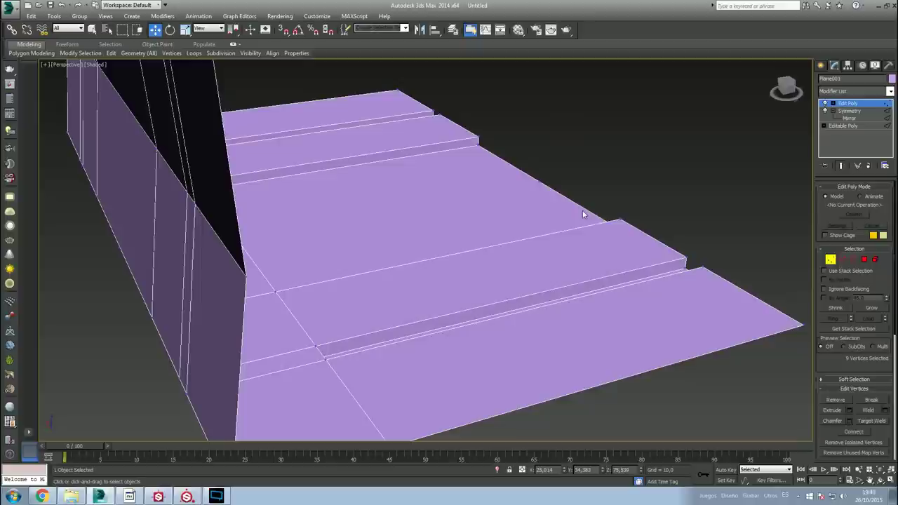
click(538, 184)
mouse_move(539, 184)
alt+middle_down()
mouse_move(483, 191)
mouse_move(461, 260)
mouse_move(413, 145)
mouse_move(469, 175)
mouse_move(457, 297)
mouse_move(470, 161)
alt+middle_up()
key(ctrl+z)
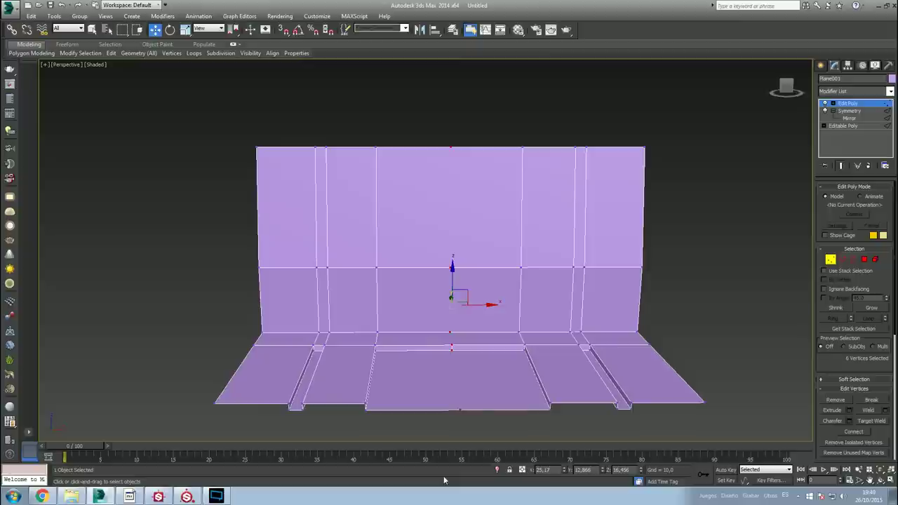
key(ctrl+z)
mouse_move(418, 421)
alt+middle_down()
mouse_move(425, 396)
mouse_move(444, 402)
alt+middle_up()
key(ctrl+z)
scroll(409, 333, up, 5)
mouse_move(409, 333)
alt+middle_down()
mouse_move(439, 350)
mouse_move(385, 357)
mouse_move(377, 347)
mouse_move(423, 309)
mouse_move(442, 315)
mouse_move(447, 343)
mouse_move(491, 288)
alt+middle_up()
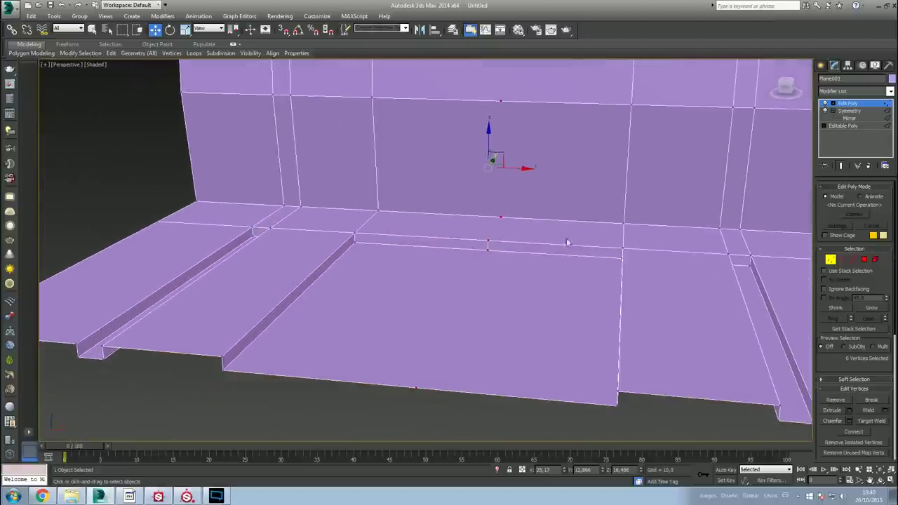
Select an edge behind the central panel, clear it, and return to Vertex mode.
click(842, 260)
click(487, 245)
click(528, 251)
key(1)
scroll(499, 297, down, 2)
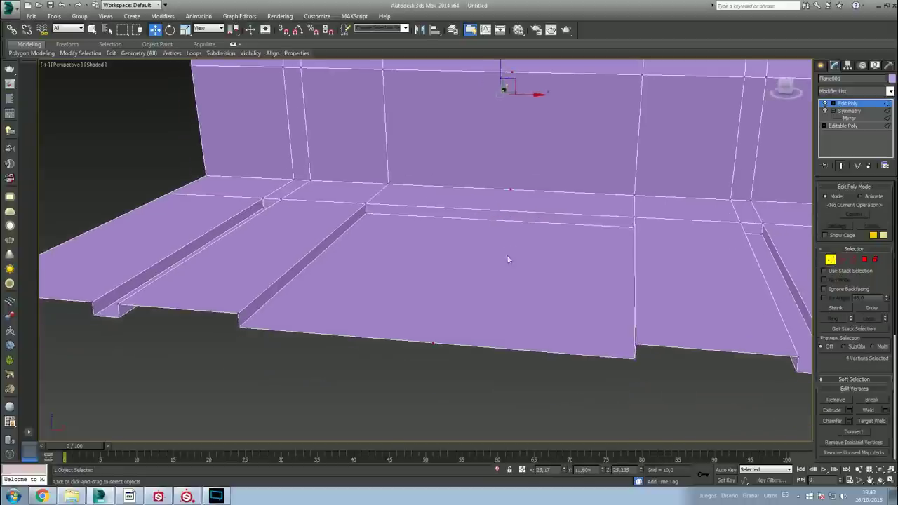
alt+middle_drag(498, 297, 501, 277)
scroll(488, 311, up, 5)
click(487, 313)
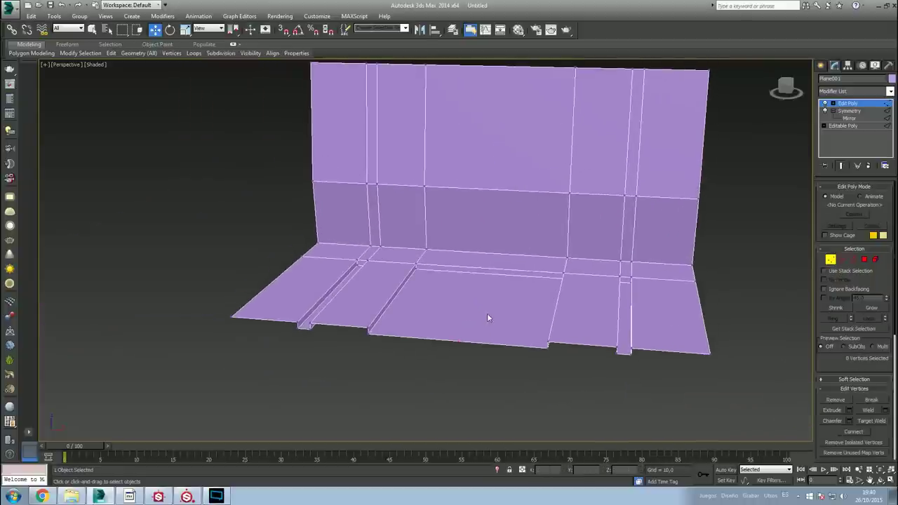
alt+middle_drag(485, 311, 502, 313)
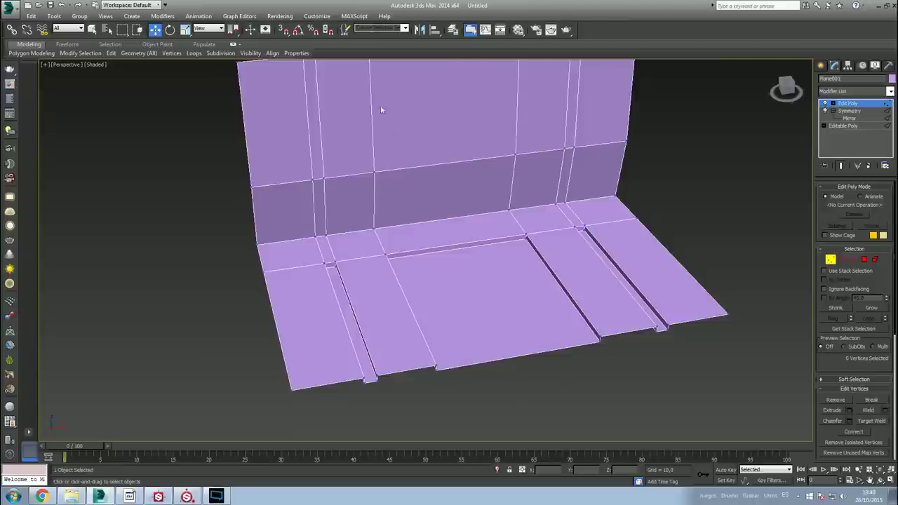
Inspect the floor grooves and wall from above and edge-on, then show the Modifier List.
alt+middle_drag(379, 110, 388, 207)
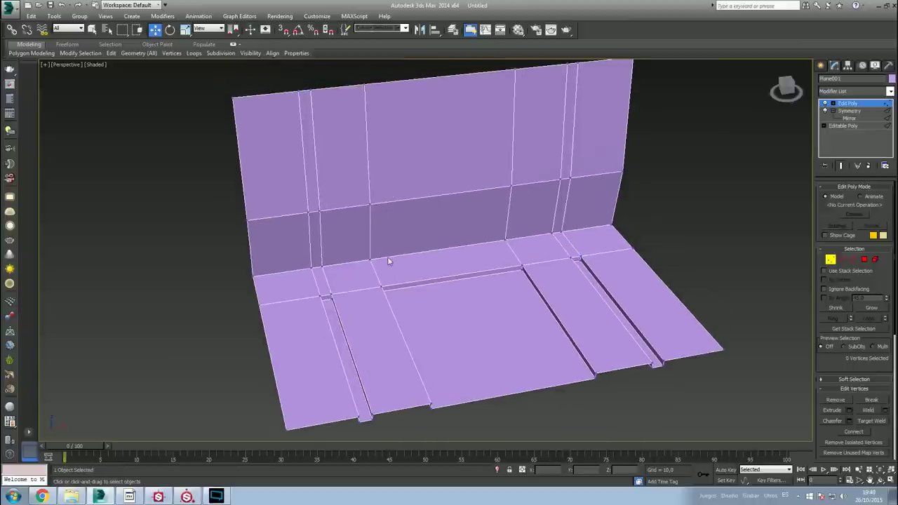
mouse_move(405, 262)
alt+middle_down()
mouse_move(367, 217)
mouse_move(408, 245)
mouse_move(435, 330)
mouse_move(433, 282)
mouse_move(424, 284)
mouse_move(463, 286)
mouse_move(421, 220)
alt+middle_up()
mouse_move(439, 287)
alt+middle_down()
mouse_move(483, 292)
mouse_move(447, 323)
mouse_move(540, 324)
mouse_move(337, 248)
mouse_move(416, 314)
mouse_move(453, 283)
alt+middle_up()
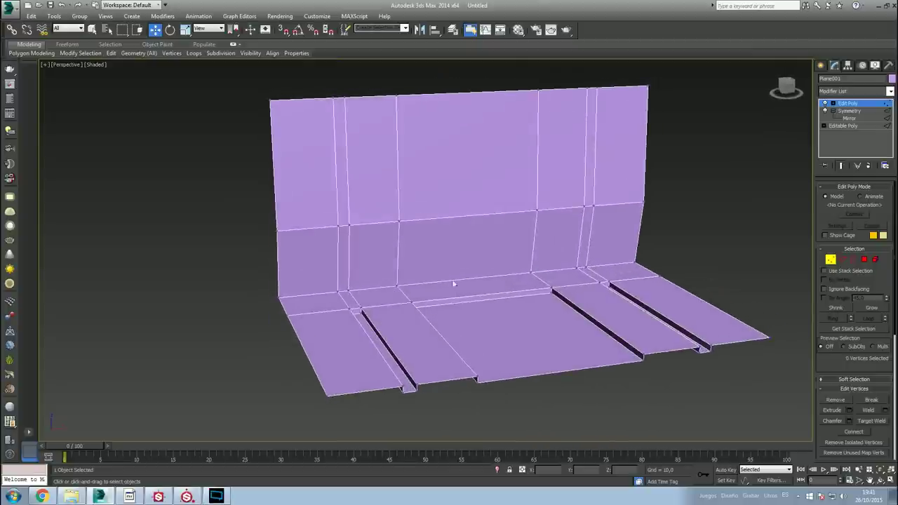
alt+middle_drag(341, 281, 375, 280)
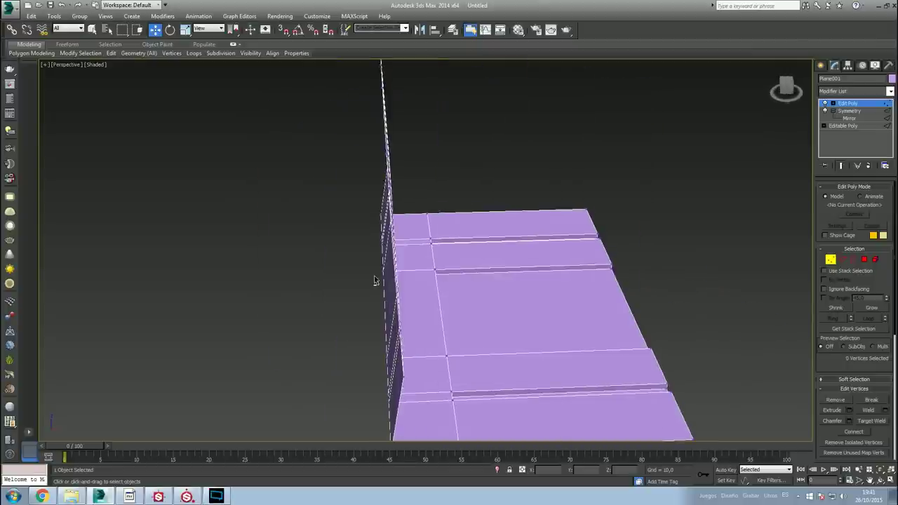
alt+middle_drag(411, 257, 358, 208)
mouse_move(337, 146)
alt+middle_down()
mouse_move(370, 201)
mouse_move(393, 210)
alt+middle_up()
click(844, 89)
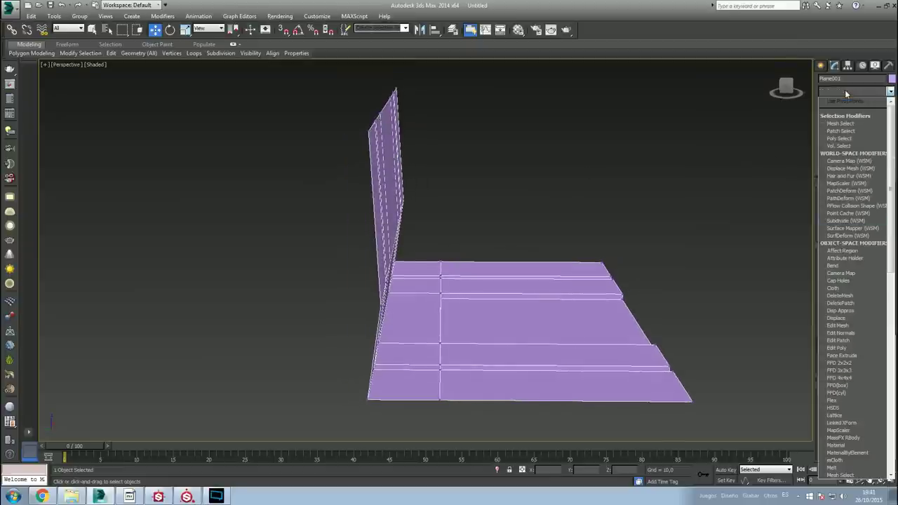
text(sh)
key(Return)
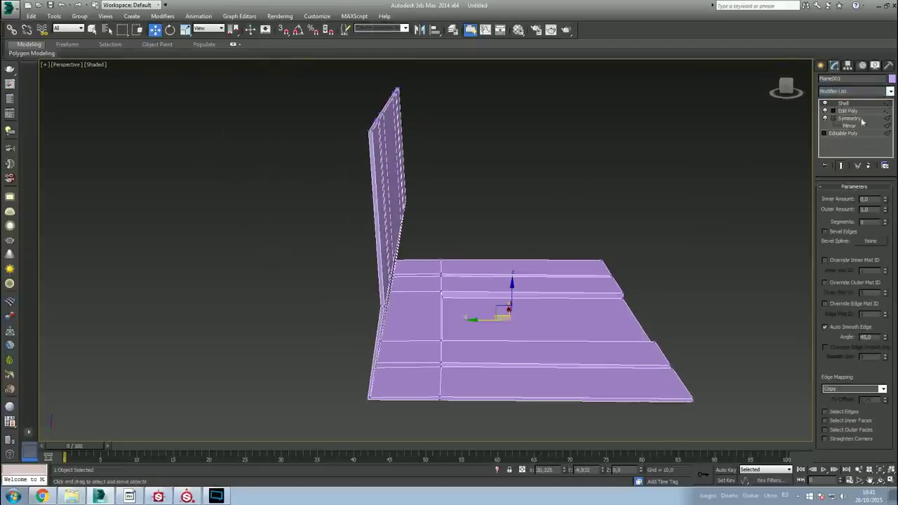
right_click(884, 210)
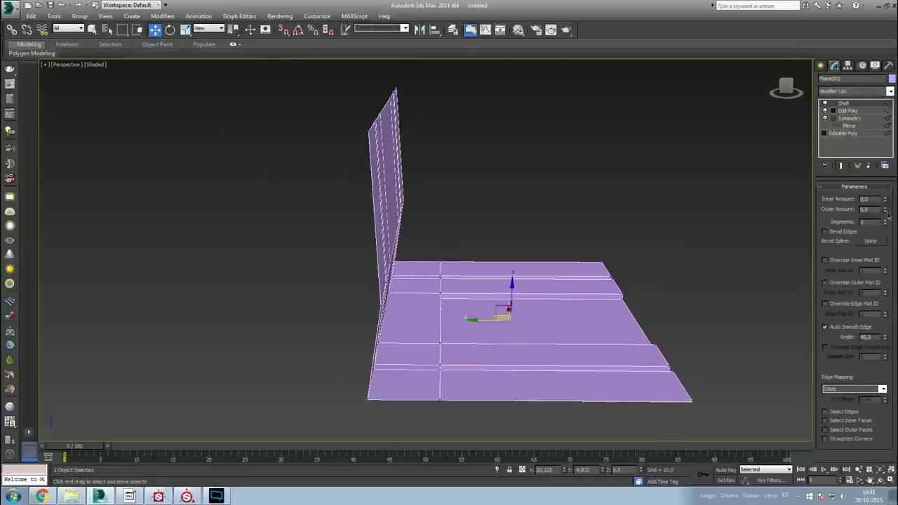
mouse_move(885, 199)
mouse_down()
mouse_move(888, 491)
mouse_move(879, 143)
mouse_up()
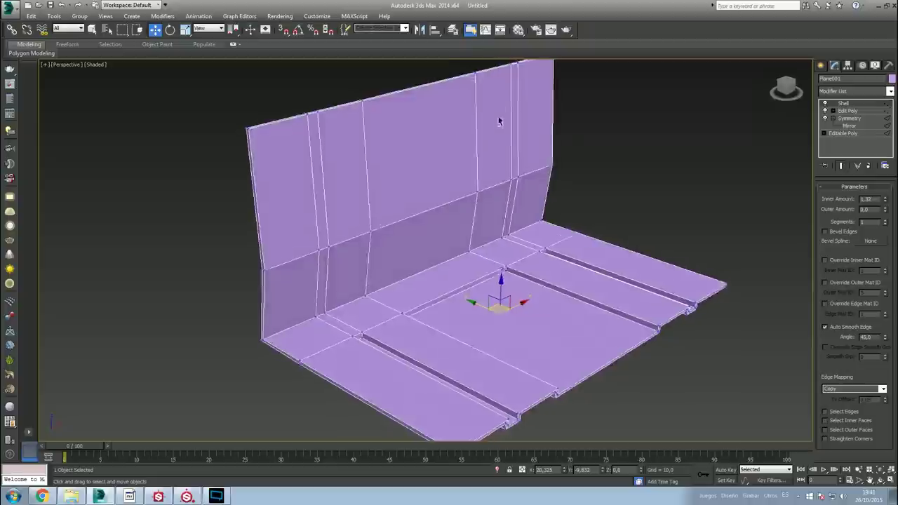
scroll(499, 122, down, 3)
alt+middle_drag(499, 121, 489, 141)
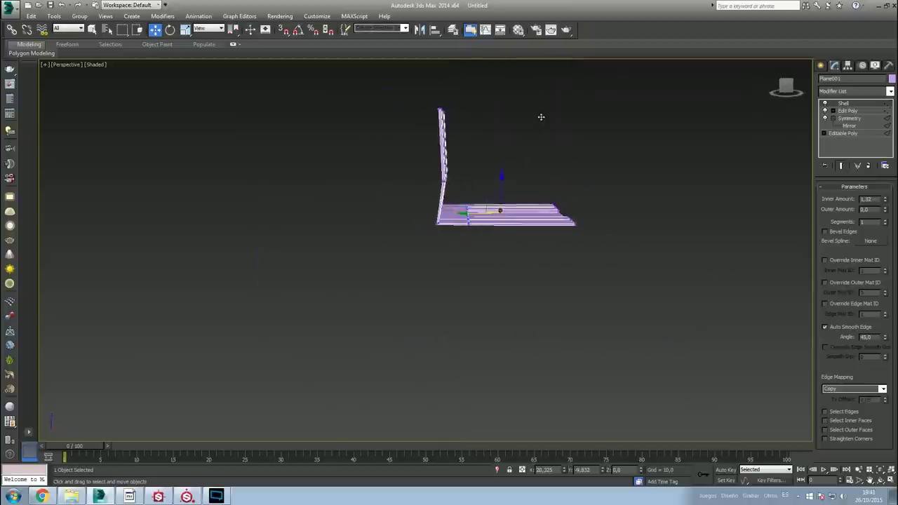
scroll(490, 141, up, 3)
mouse_move(521, 136)
alt+middle_down()
mouse_move(622, 104)
mouse_move(597, 106)
mouse_move(637, 120)
mouse_move(638, 136)
alt+middle_up()
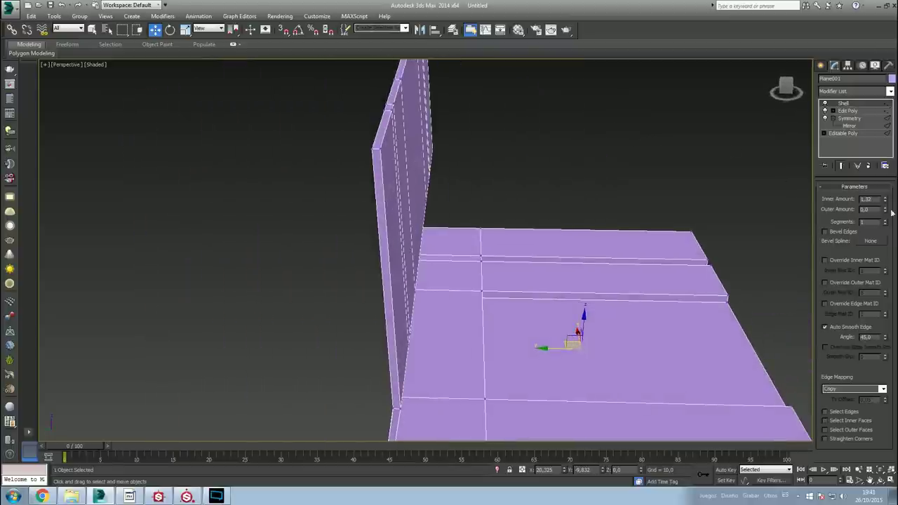
drag(884, 198, 885, 191)
mouse_move(421, 210)
alt+middle_down()
mouse_move(451, 194)
mouse_move(470, 216)
mouse_move(456, 203)
mouse_move(353, 245)
mouse_move(357, 234)
alt+middle_up()
scroll(470, 216, down, 3)
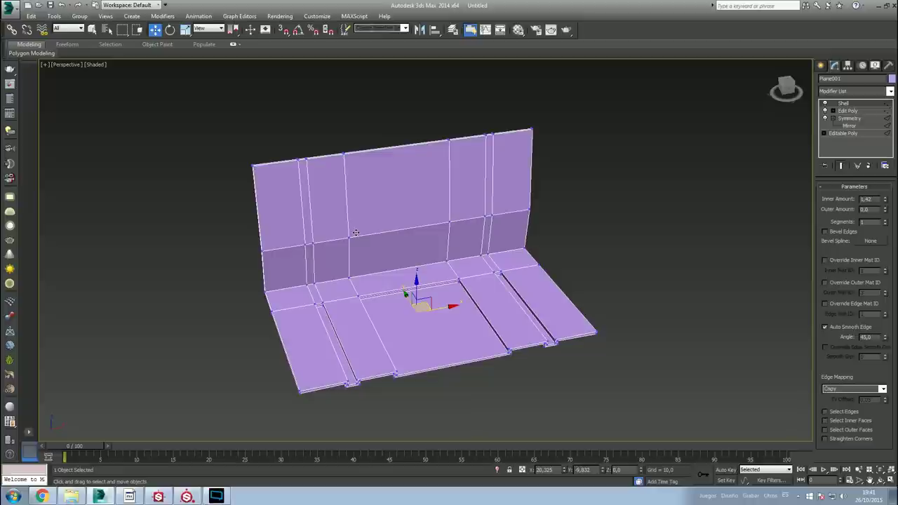
alt+middle_drag(355, 232, 424, 220)
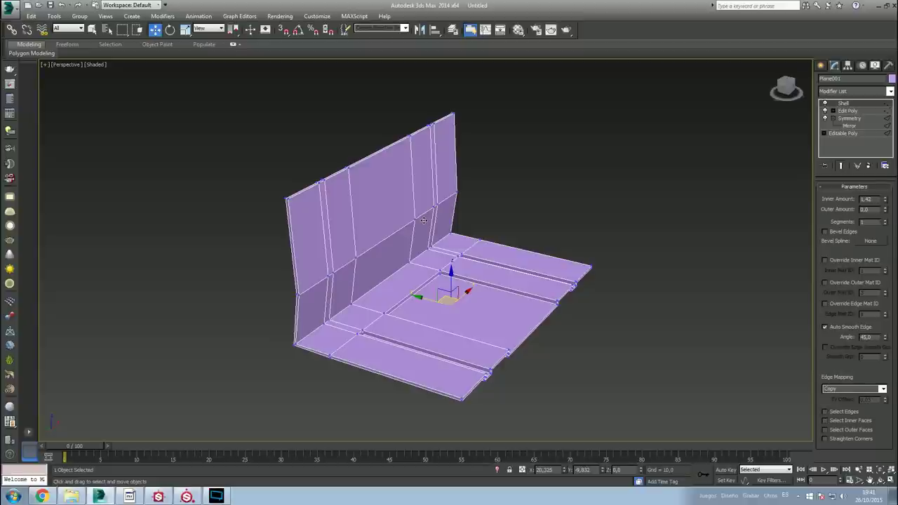
alt+middle_drag(424, 220, 347, 232)
scroll(347, 232, up, 3)
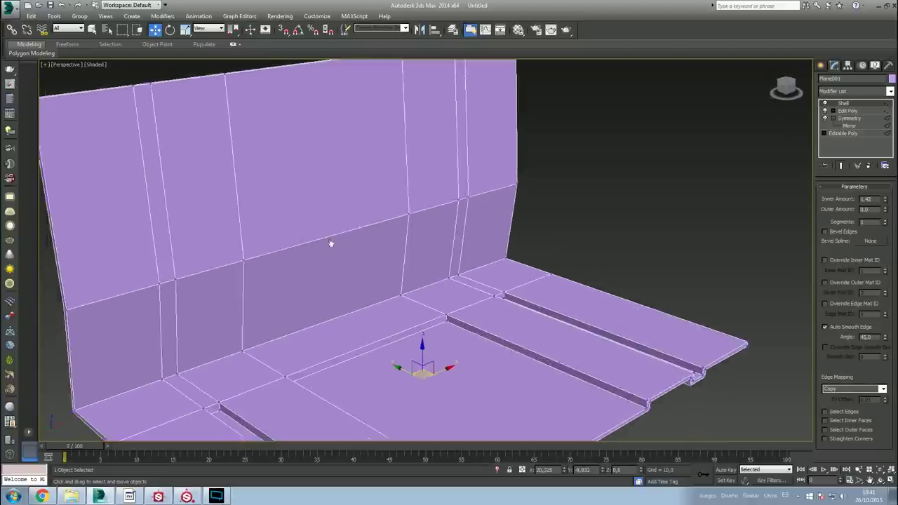
scroll(318, 246, down, 3)
mouse_move(420, 204)
alt+middle_down()
mouse_move(411, 220)
mouse_move(421, 232)
alt+middle_up()
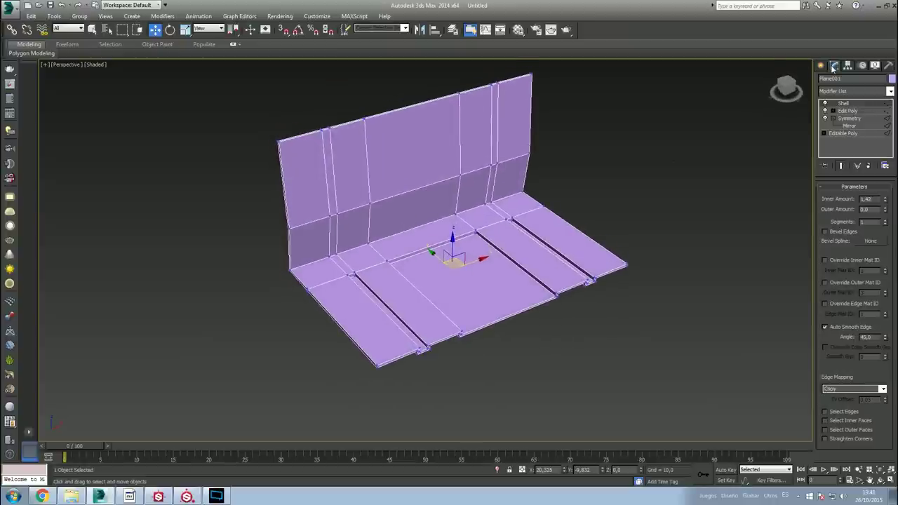
alt+middle_drag(503, 260, 469, 251)
Clone the panel to the right and name the copy LOW.
shift+drag(468, 251, 792, 242)
click(450, 287)
middle_drag(481, 287, 418, 293)
drag(842, 78, 818, 83)
text(LOW)
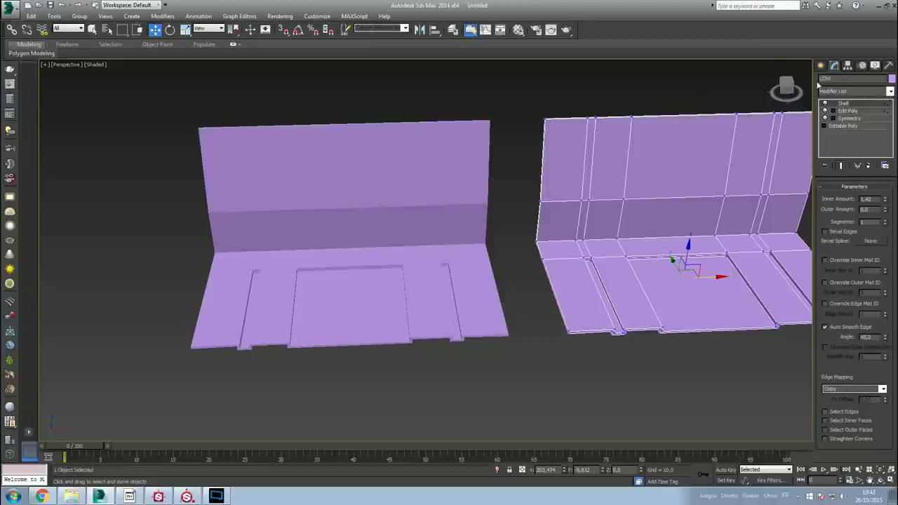
Rename the original left panel HIGH and check both selections.
click(452, 167)
drag(842, 78, 818, 80)
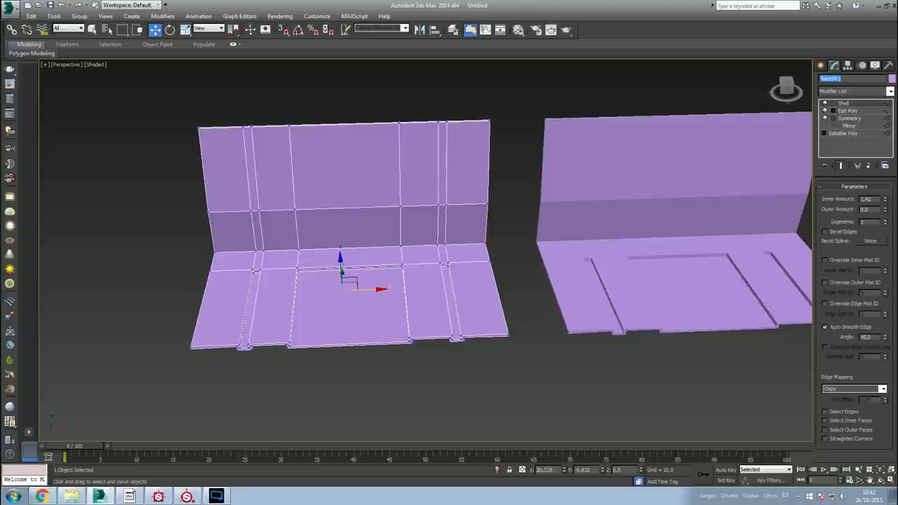
text(HIGH)
click(734, 159)
click(429, 185)
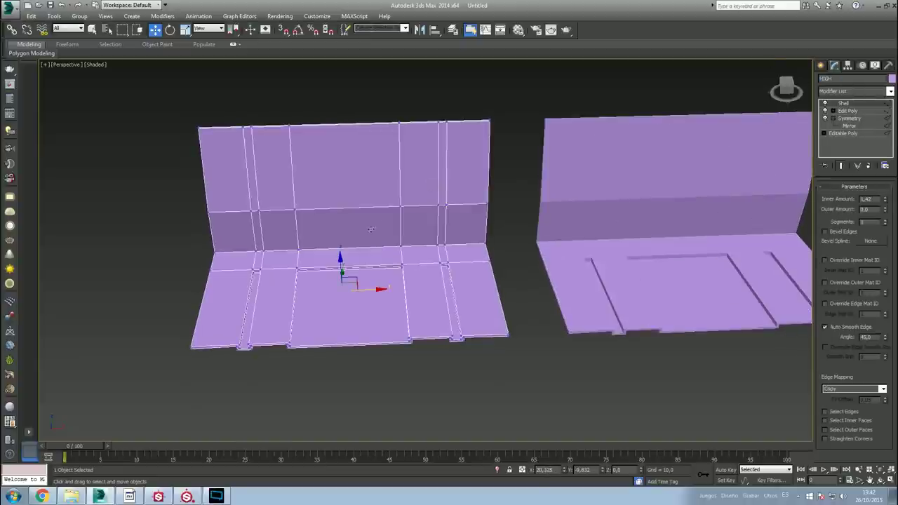
click(640, 156)
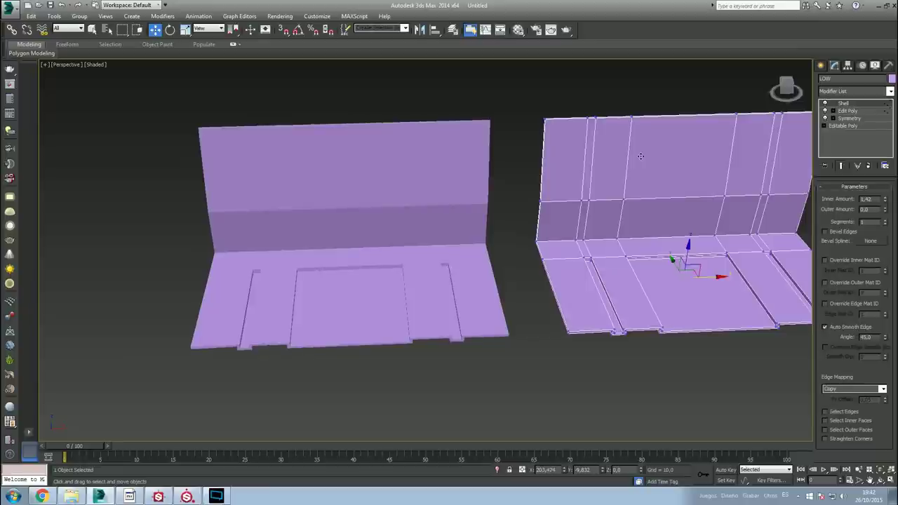
click(351, 209)
Orbit and zoom in close on the HIGH panel.
mouse_move(351, 209)
alt+middle_down()
mouse_move(346, 201)
mouse_move(433, 210)
mouse_move(382, 189)
mouse_move(362, 166)
alt+middle_up()
scroll(432, 210, up, 2)
scroll(403, 211, up, 3)
scroll(362, 166, down, 3)
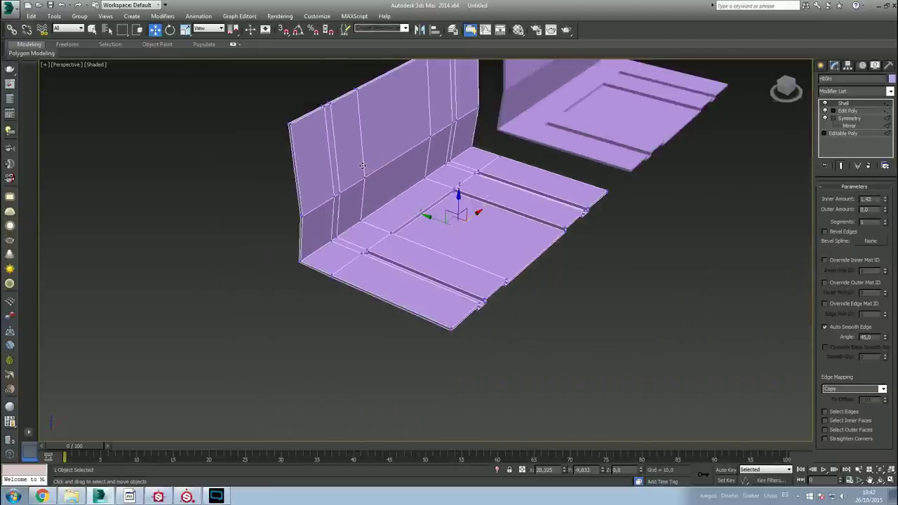
scroll(337, 161, up, 3)
scroll(330, 176, up, 2)
scroll(339, 199, up, 1)
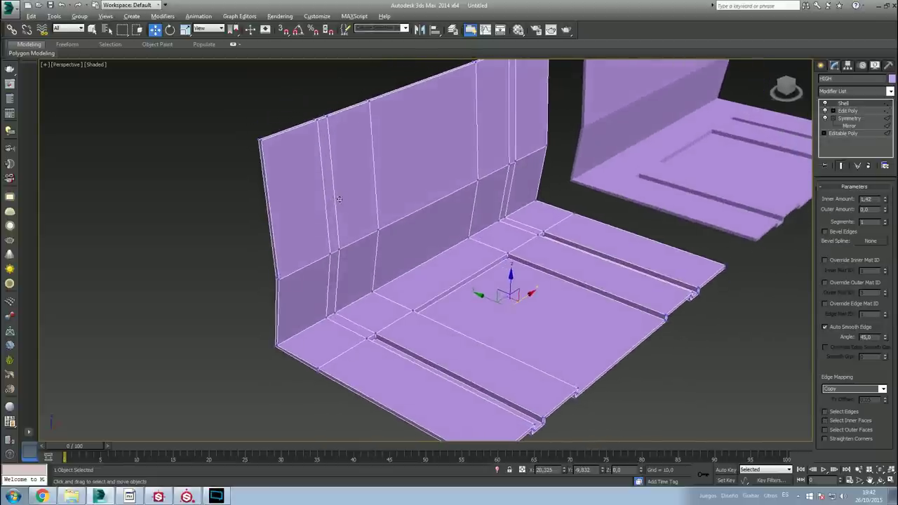
Add TurboSmooth to the HIGH panel, then delete it.
click(876, 92)
text(th)
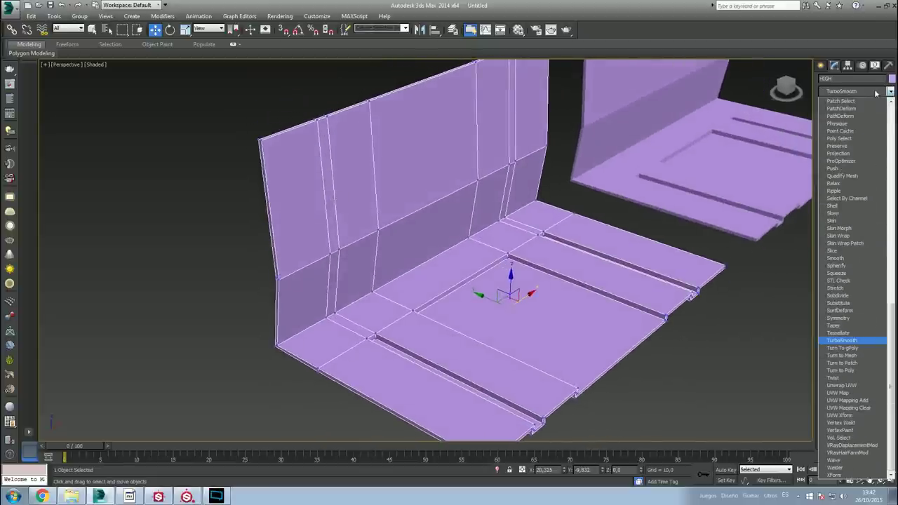
key(Return)
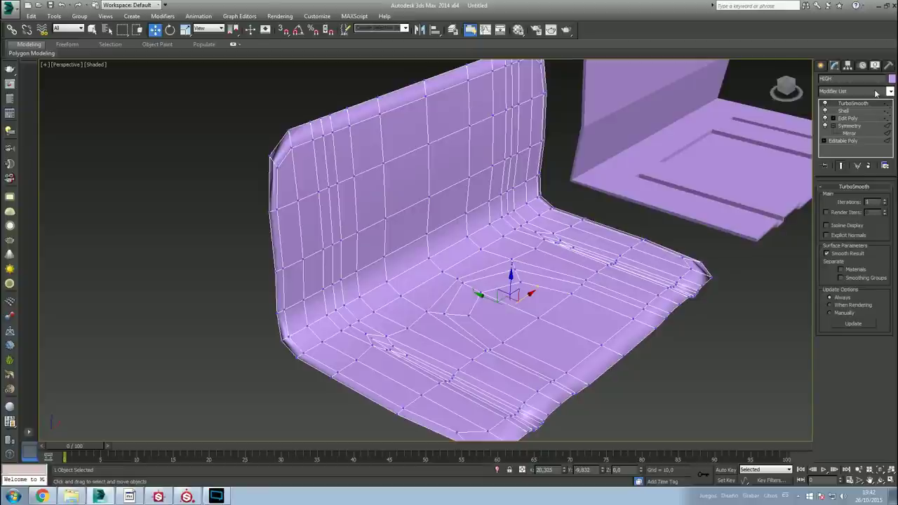
key(Delete)
Inspect the wall's top edge, preview TurboSmooth again, and remove it.
mouse_move(477, 146)
alt+middle_down()
mouse_move(315, 169)
mouse_move(366, 270)
alt+middle_up()
scroll(315, 168, up, 5)
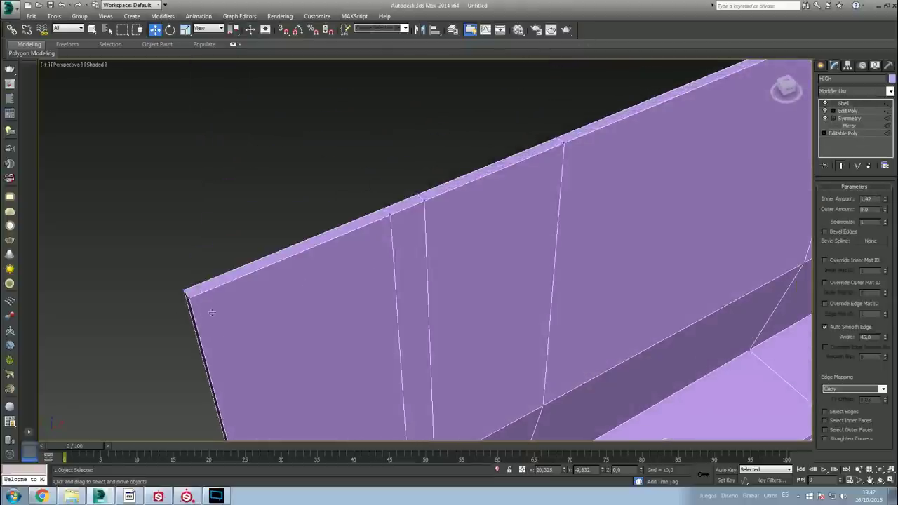
scroll(317, 145, down, 2)
scroll(326, 145, down, 4)
scroll(333, 148, up, 1)
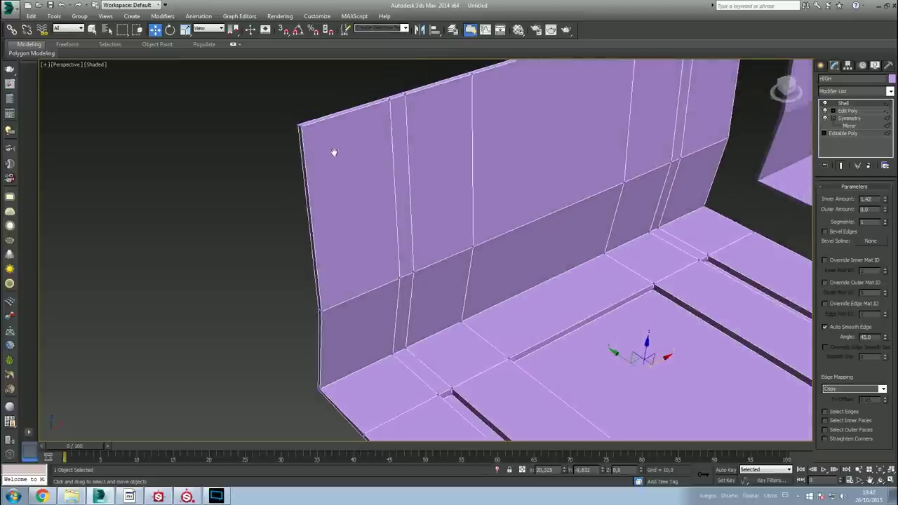
scroll(334, 150, up, 2)
alt+middle_drag(361, 207, 393, 204)
click(868, 91)
text(tu)
key(Return)
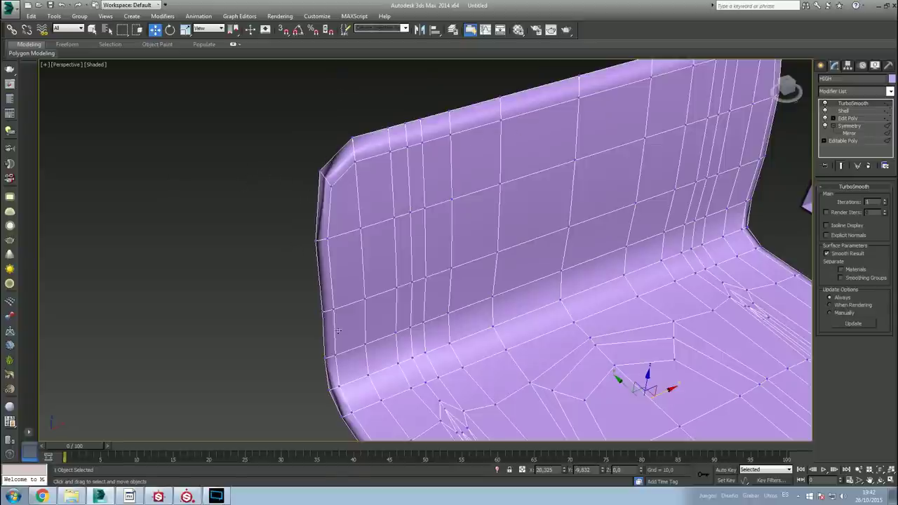
click(868, 165)
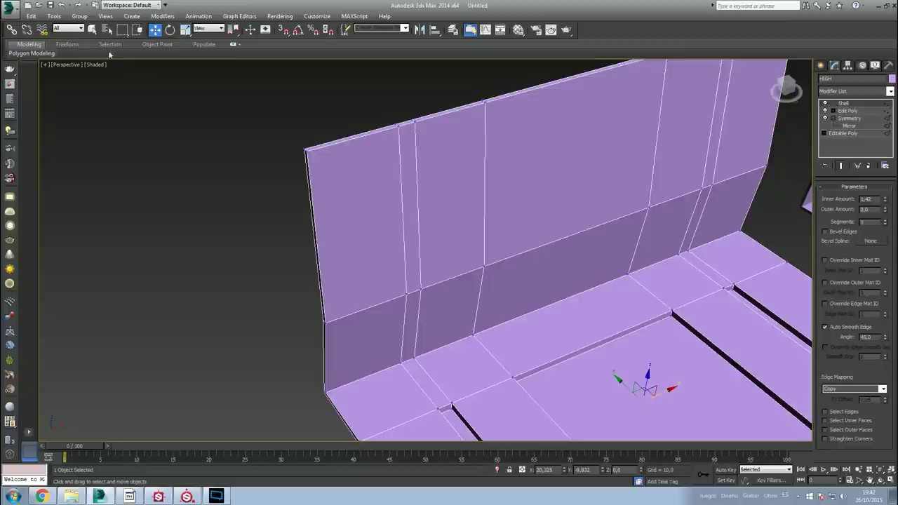
Add an Edit Poly modifier on top of the Shell.
click(862, 91)
key(e)
click(870, 125)
mouse_move(111, 54)
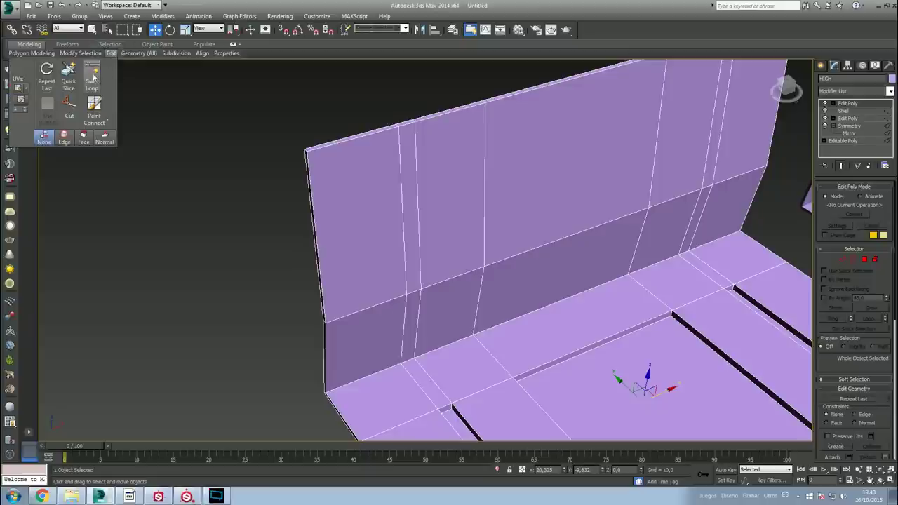
Swift Loop support edges along the wall's top edge, left edge, and across the wall.
click(92, 77)
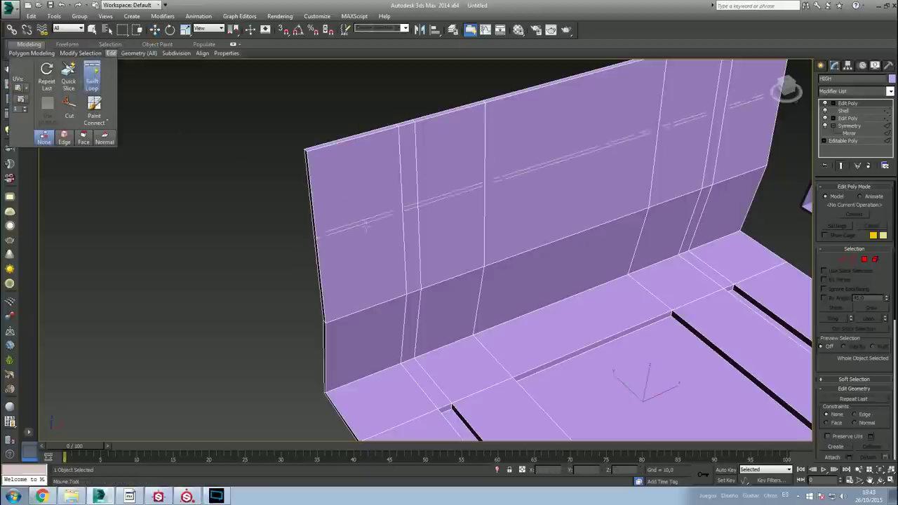
click(306, 153)
click(314, 210)
scroll(323, 148, up, 3)
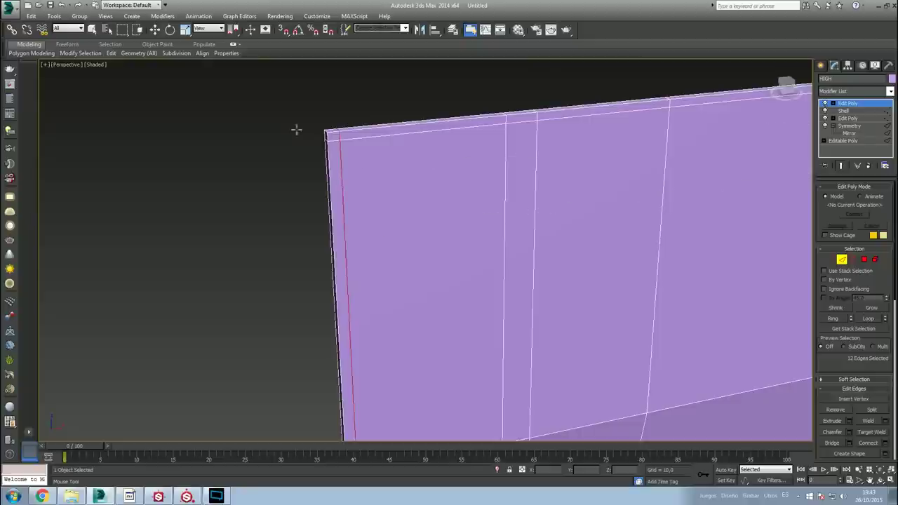
alt+middle_drag(296, 129, 323, 181)
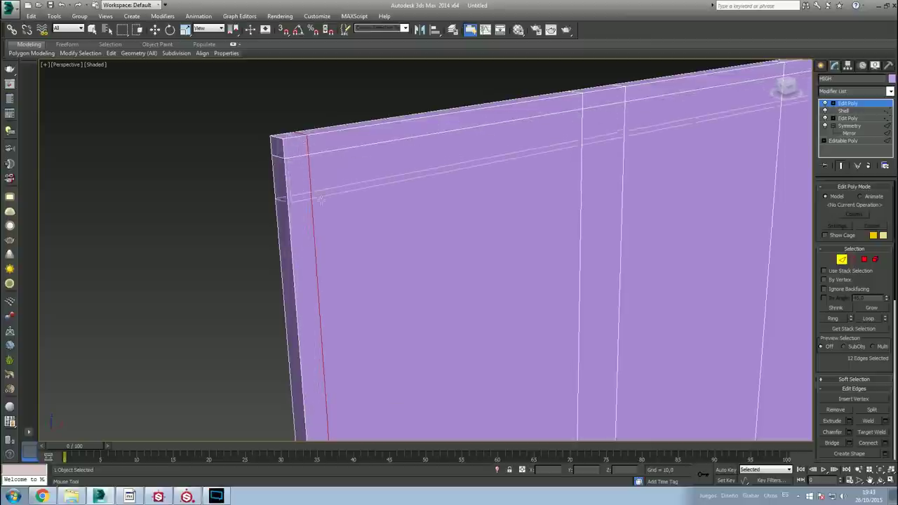
scroll(351, 309, down, 2)
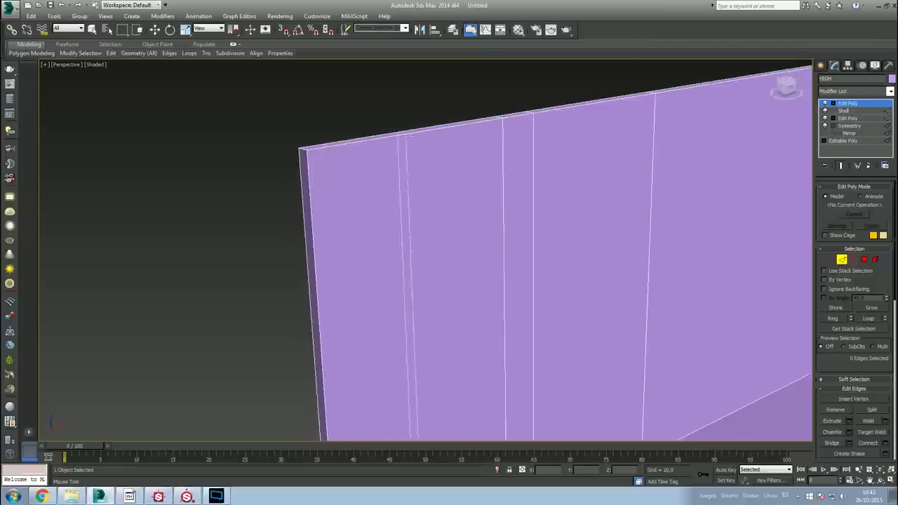
click(416, 297)
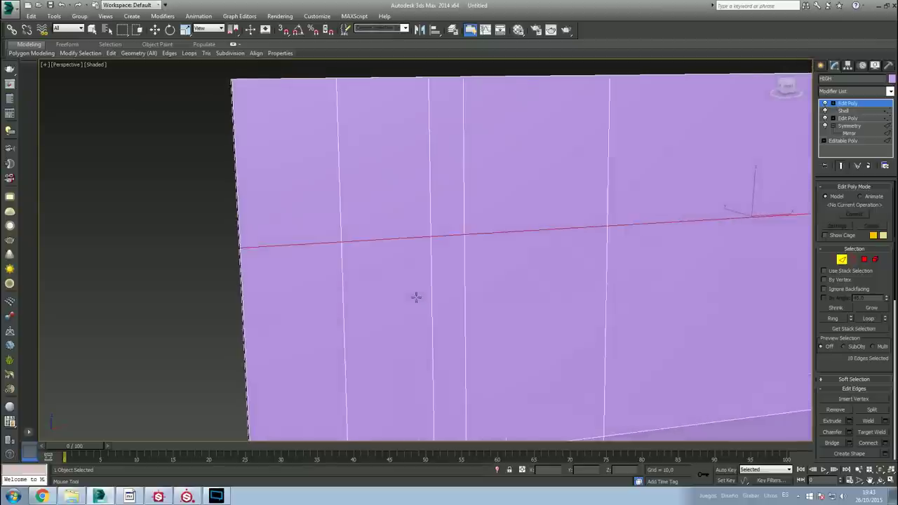
Preview TurboSmooth, undo it, and add another support loop near the left edge.
click(853, 91)
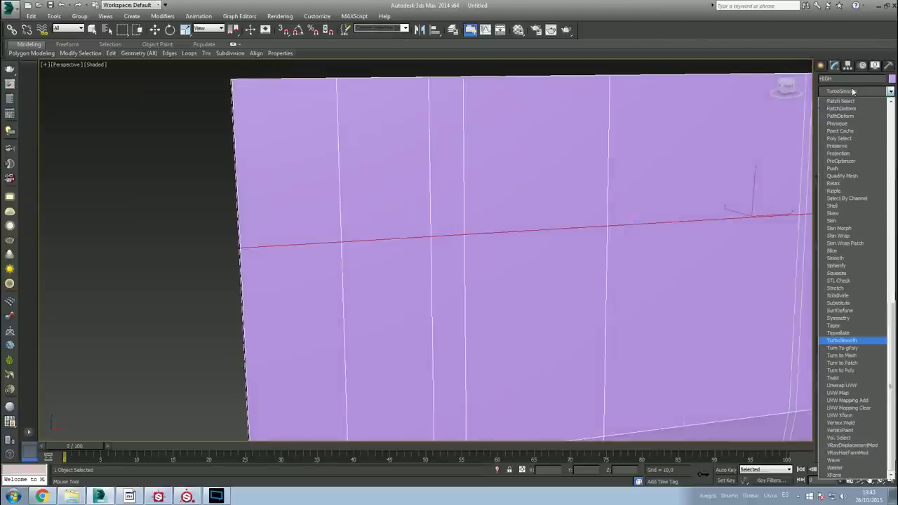
text(tu)
key(Return)
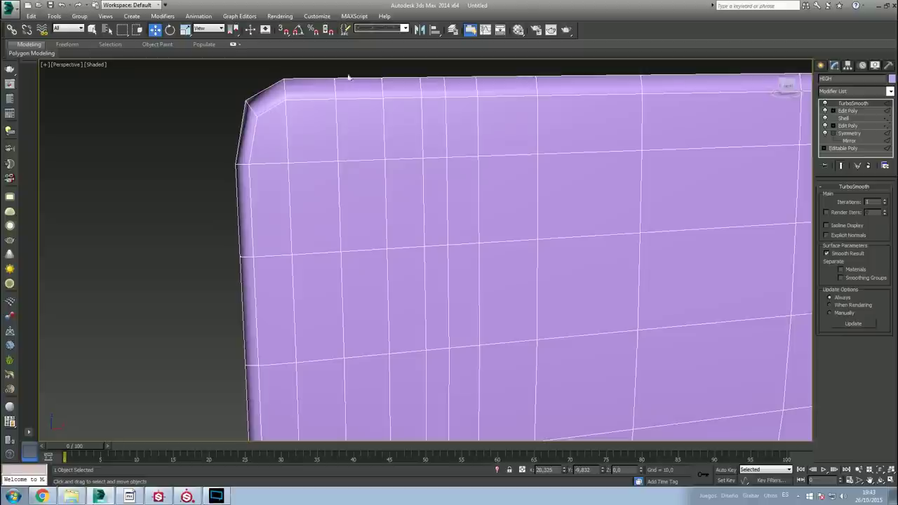
key(ctrl+z)
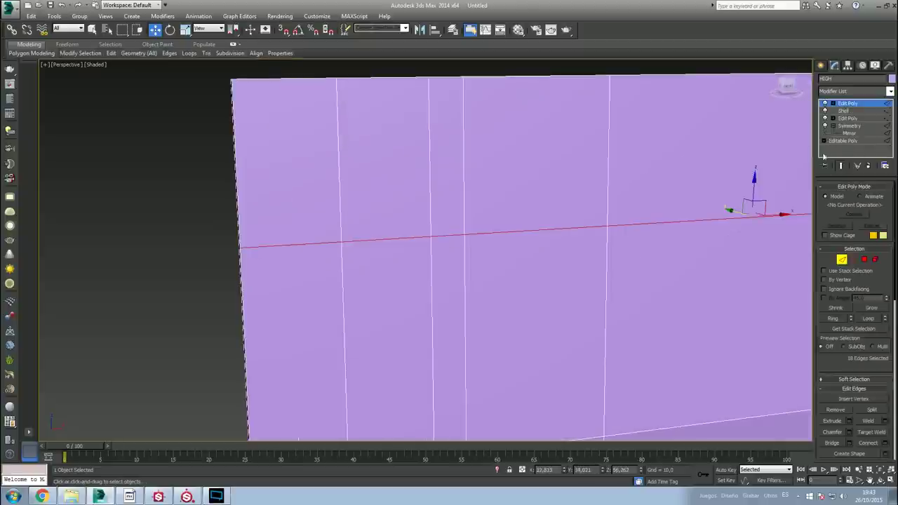
mouse_move(111, 53)
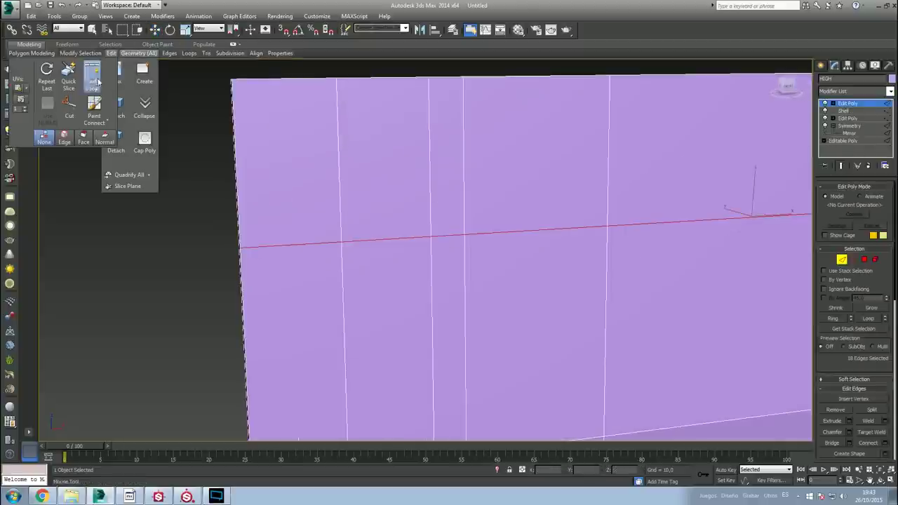
click(97, 82)
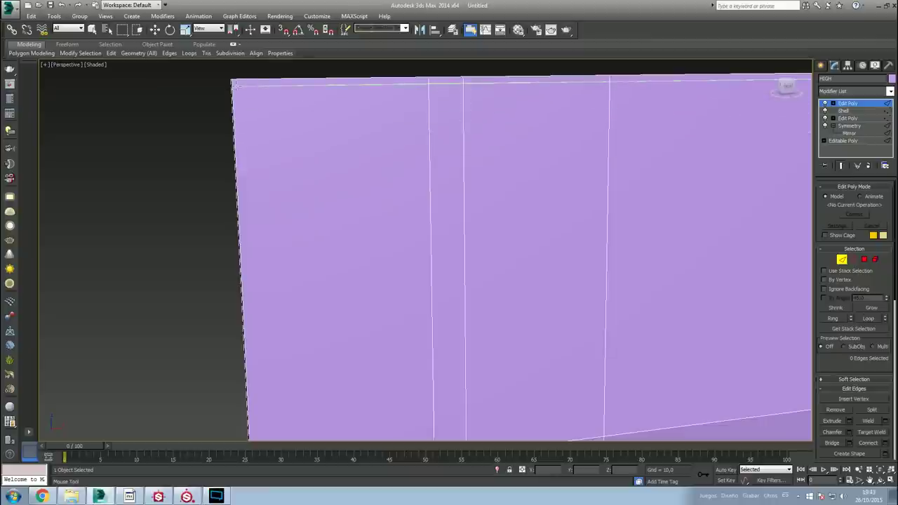
click(249, 280)
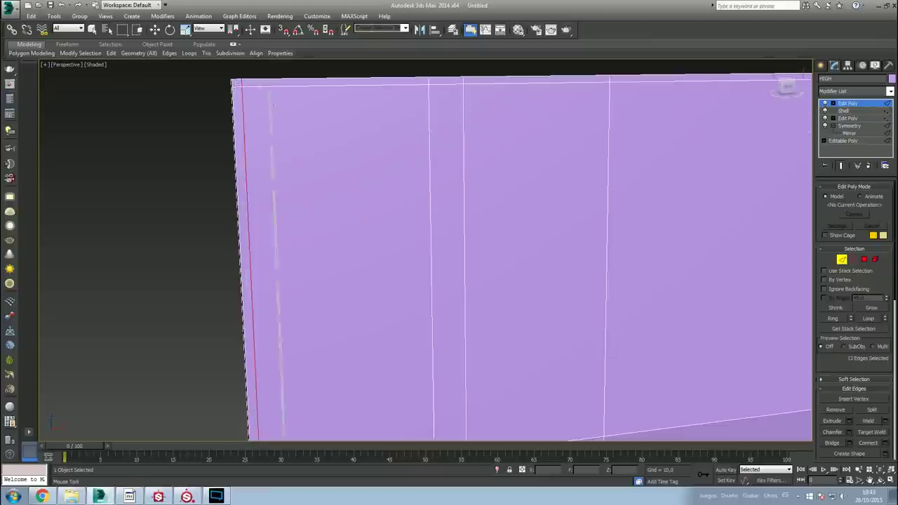
Apply TurboSmooth, inspect the smoothed wall edges, then undo the smoothing.
click(857, 93)
key(t)
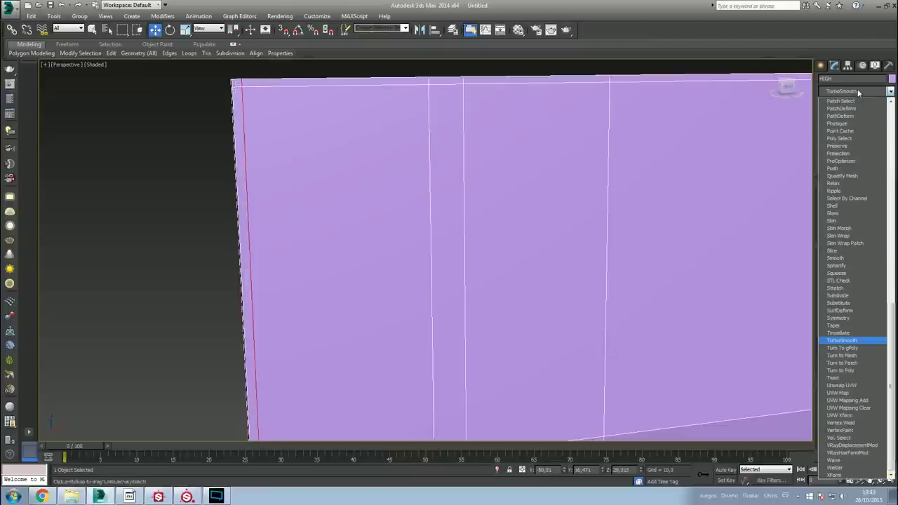
key(Return)
mouse_move(339, 134)
alt+middle_down()
mouse_move(380, 154)
mouse_move(371, 147)
alt+middle_up()
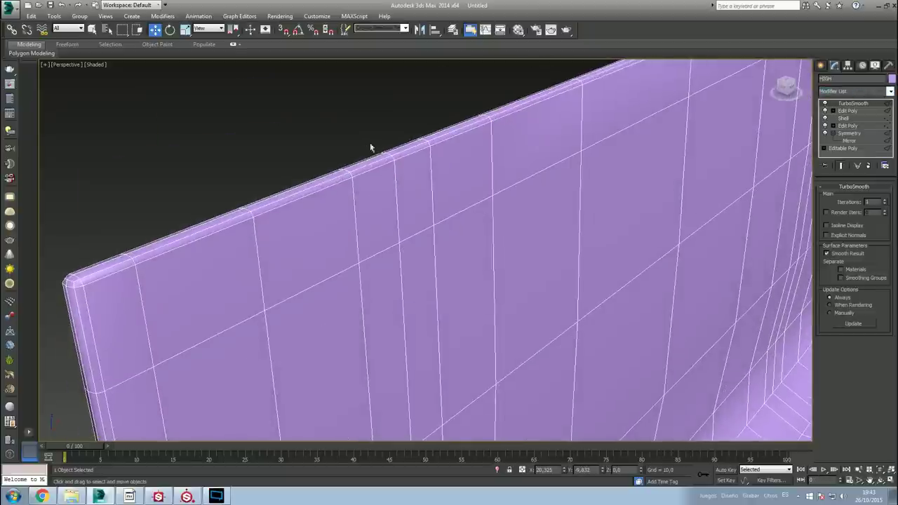
mouse_move(126, 278)
alt+middle_down()
mouse_move(120, 257)
mouse_move(197, 316)
mouse_move(277, 190)
mouse_move(335, 210)
mouse_move(239, 202)
alt+middle_up()
scroll(303, 203, down, 5)
scroll(238, 202, up, 3)
middle_drag(248, 286, 276, 257)
key(ctrl+z)
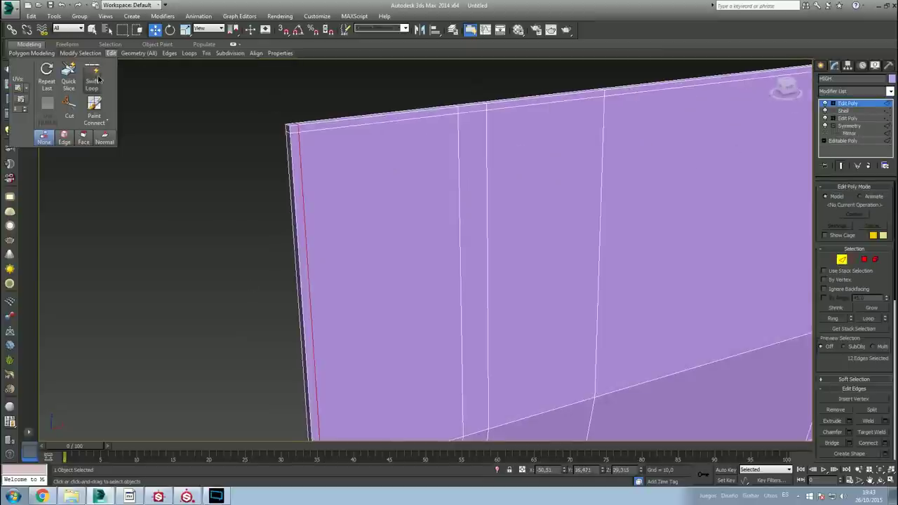
Select the edge loop at the wall–floor corner of the HIGH floor.
alt+middle_drag(381, 220, 407, 194)
scroll(407, 194, up, 3)
scroll(405, 257, up, 2)
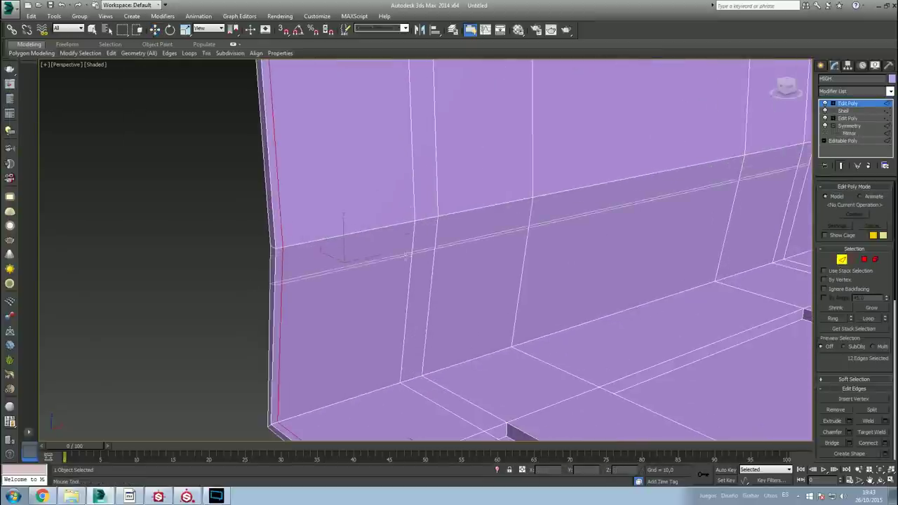
double_click(415, 213)
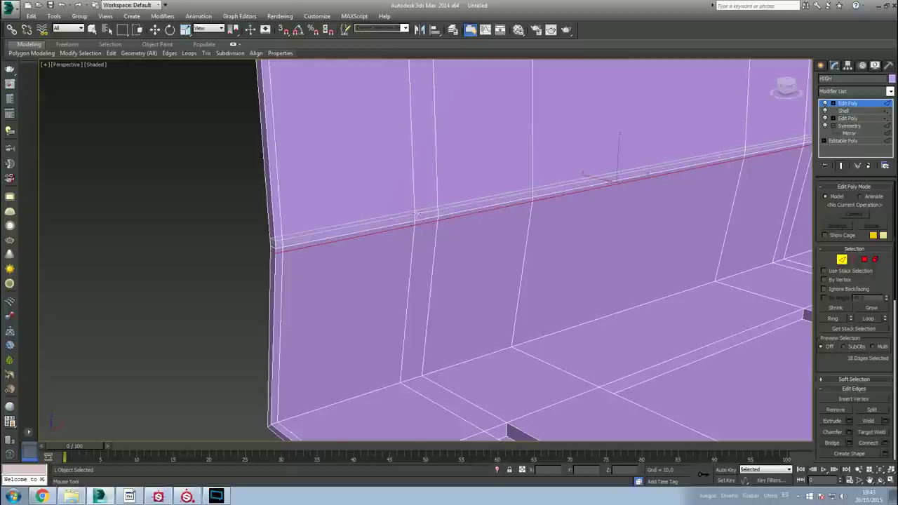
alt+middle_drag(400, 303, 401, 333)
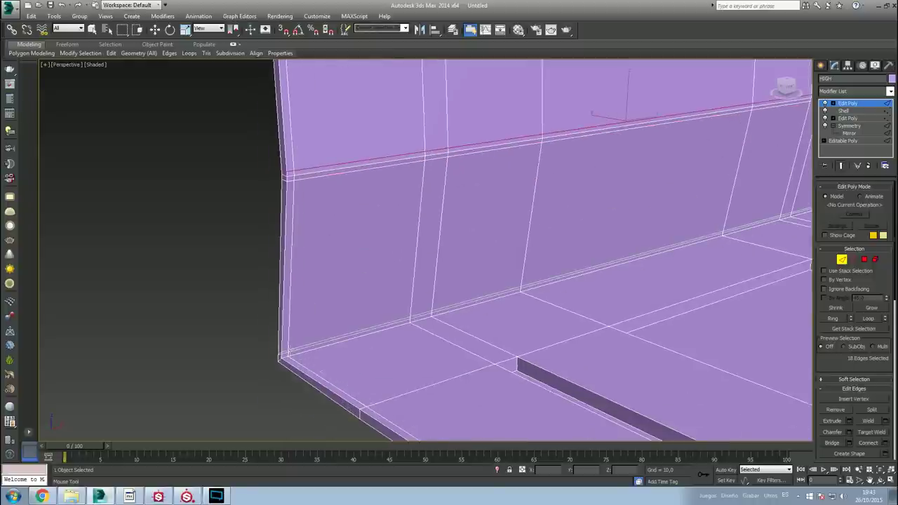
double_click(348, 340)
mouse_move(351, 344)
alt+middle_down()
mouse_move(355, 323)
mouse_move(403, 414)
alt+middle_up()
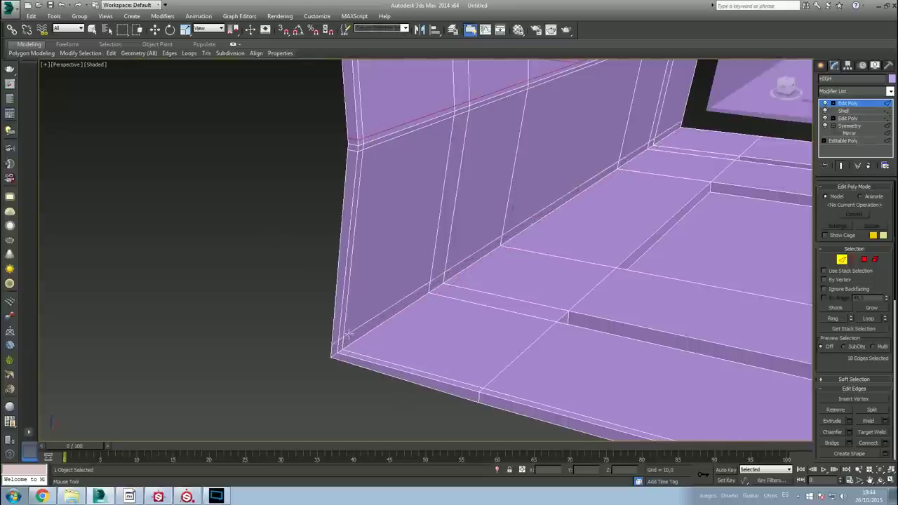
double_click(352, 351)
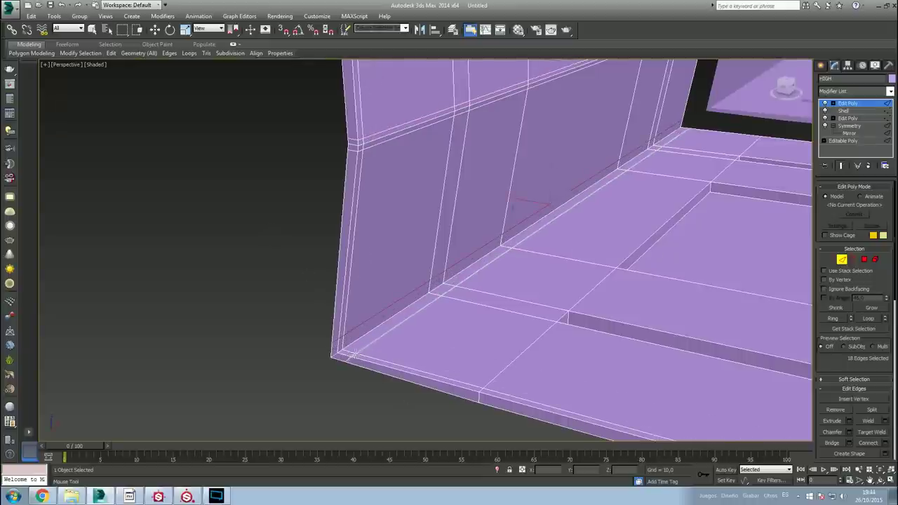
Insert two support edge loops across the floor beside the groove.
click(610, 267)
alt+middle_drag(623, 268, 572, 303)
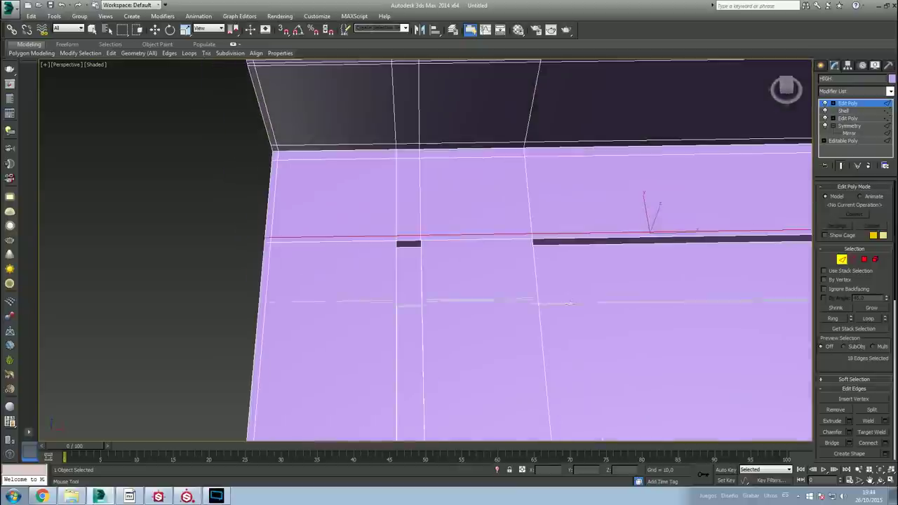
alt+middle_drag(424, 249, 474, 199)
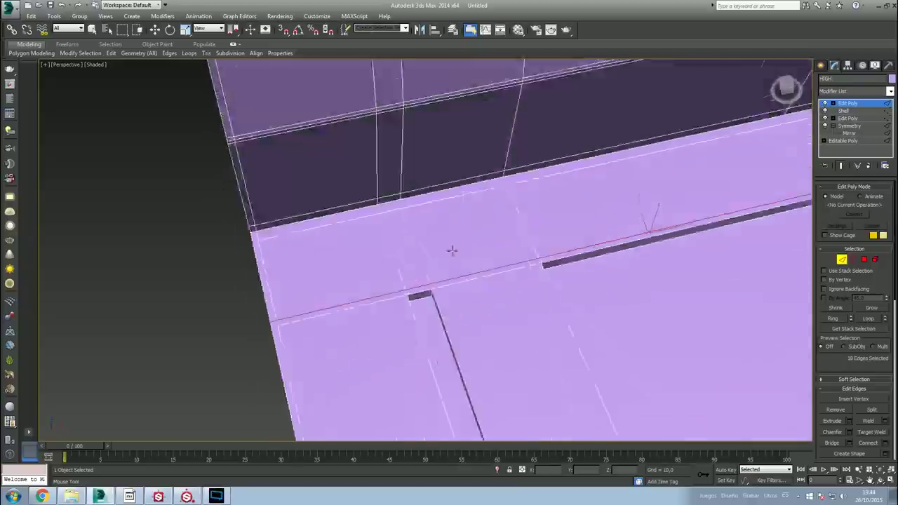
click(488, 315)
mouse_move(488, 316)
alt+middle_down()
mouse_move(497, 260)
mouse_move(338, 279)
alt+middle_up()
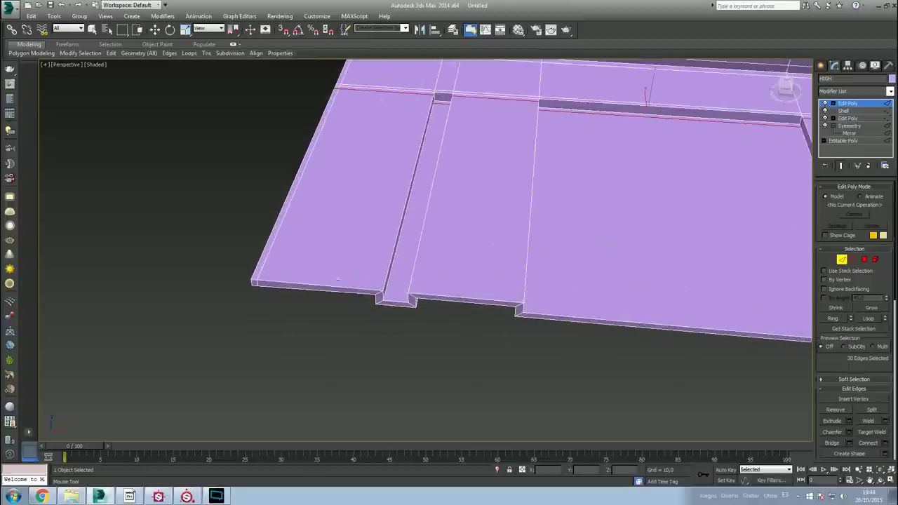
mouse_move(784, 354)
alt+middle_down()
mouse_move(301, 276)
mouse_move(367, 220)
mouse_move(351, 358)
alt+middle_up()
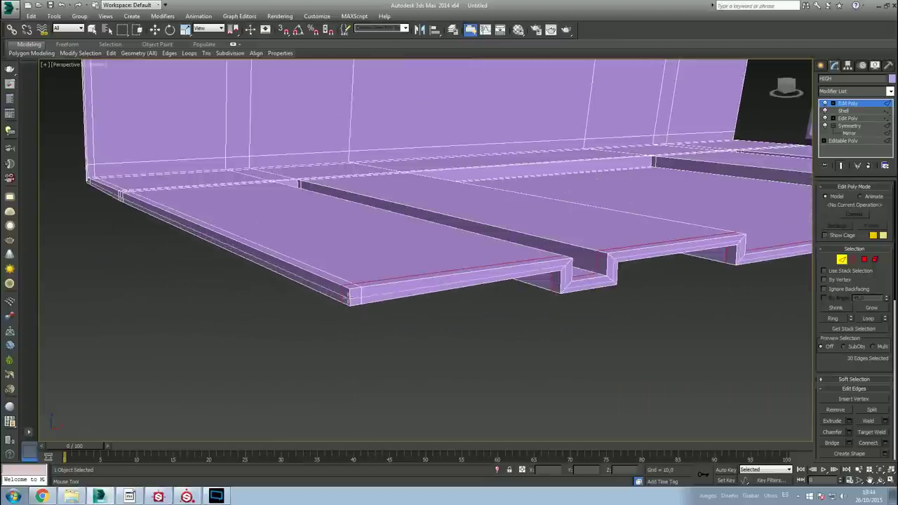
Select the edge loop along the floor's front edge and inspect the slats.
ctrl+double_click(345, 295)
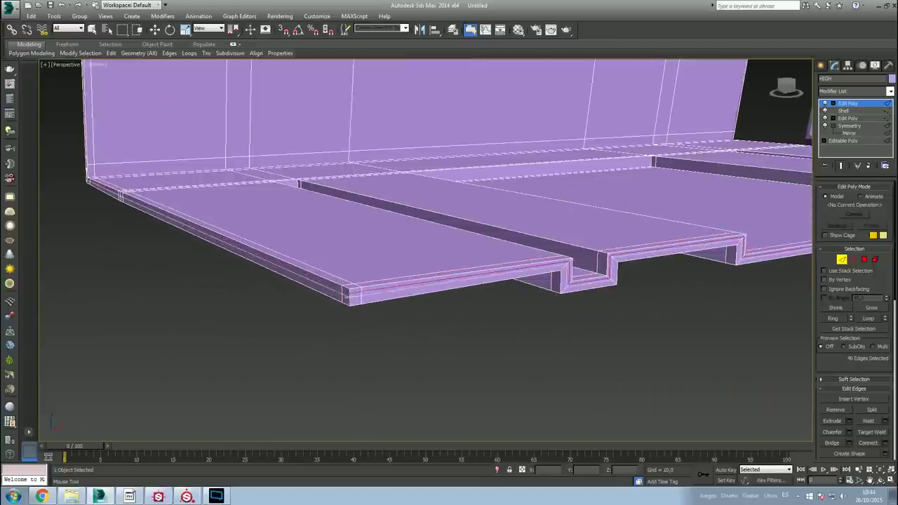
mouse_move(350, 297)
alt+middle_down()
mouse_move(493, 315)
mouse_move(337, 271)
mouse_move(579, 280)
mouse_move(603, 227)
mouse_move(599, 294)
alt+middle_up()
scroll(599, 293, up, 3)
scroll(581, 162, up, 2)
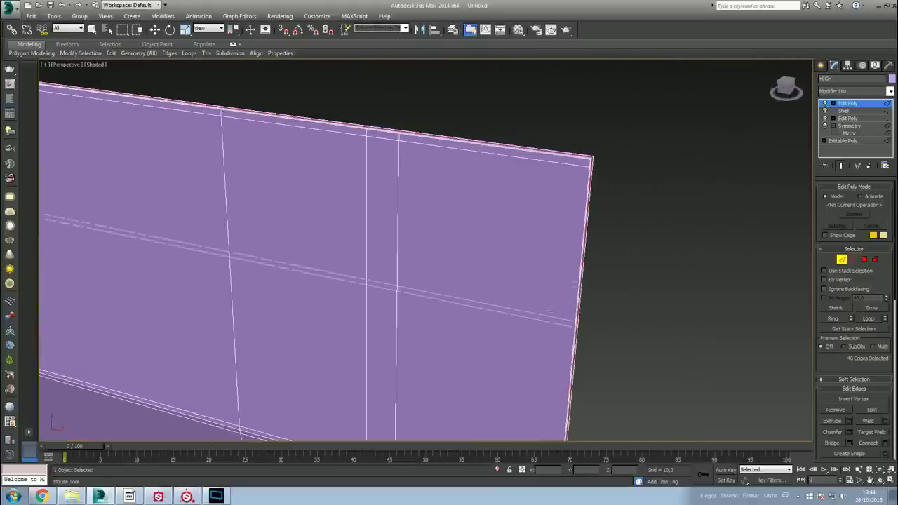
scroll(600, 173, down, 5)
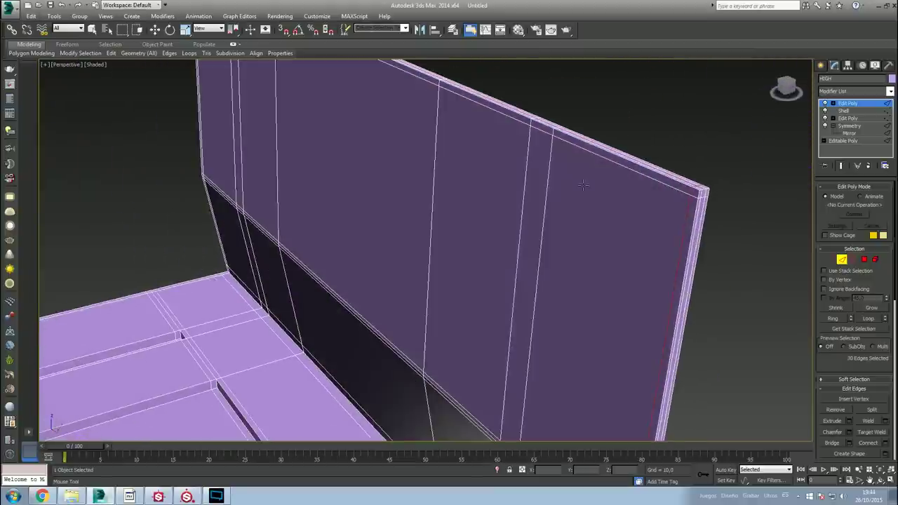
scroll(600, 176, down, 3)
mouse_move(600, 183)
alt+middle_down()
mouse_move(593, 232)
mouse_move(525, 176)
mouse_move(385, 261)
alt+middle_up()
scroll(593, 230, up, 2)
scroll(384, 261, down, 3)
scroll(420, 295, up, 3)
mouse_move(421, 294)
alt+middle_down()
mouse_move(473, 325)
mouse_move(541, 310)
alt+middle_up()
scroll(466, 279, up, 2)
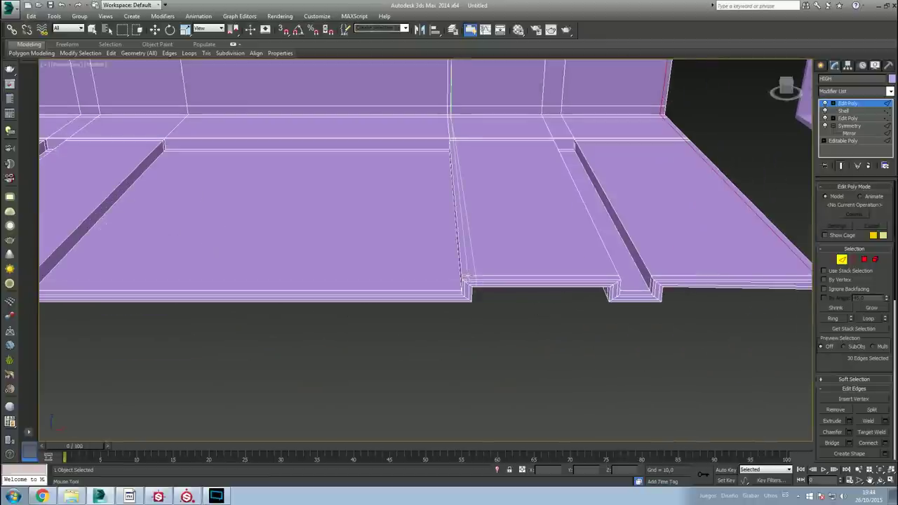
Select the slab seam loops, the floor's back top edge and the vertical seam by the groove.
click(463, 274)
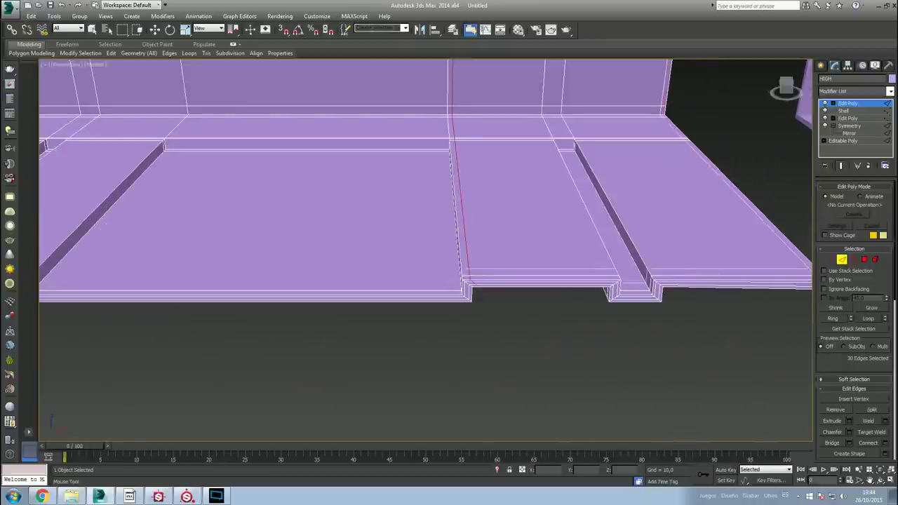
mouse_move(464, 277)
alt+middle_down()
mouse_move(257, 253)
mouse_move(169, 273)
alt+middle_up()
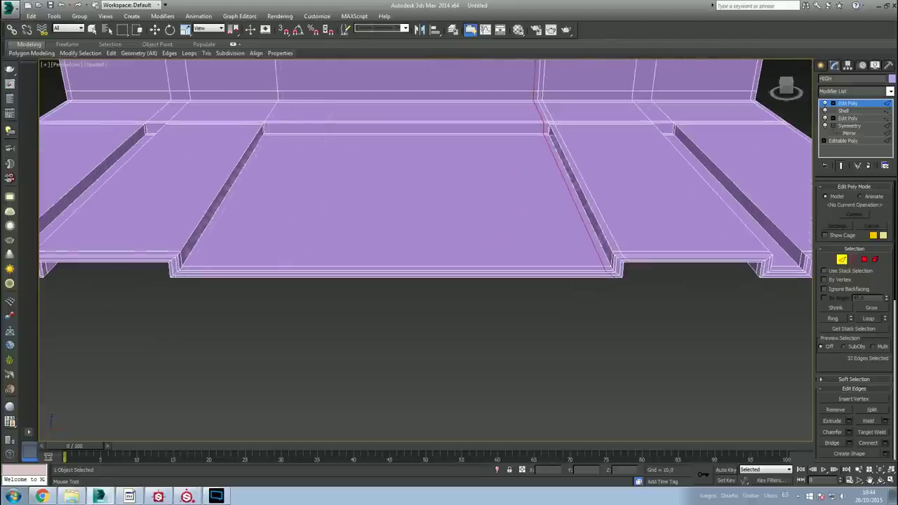
click(182, 265)
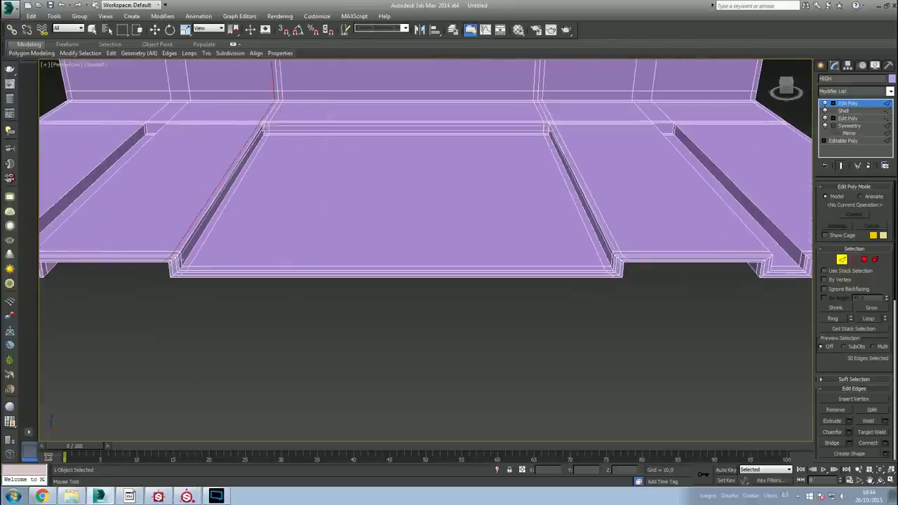
click(405, 129)
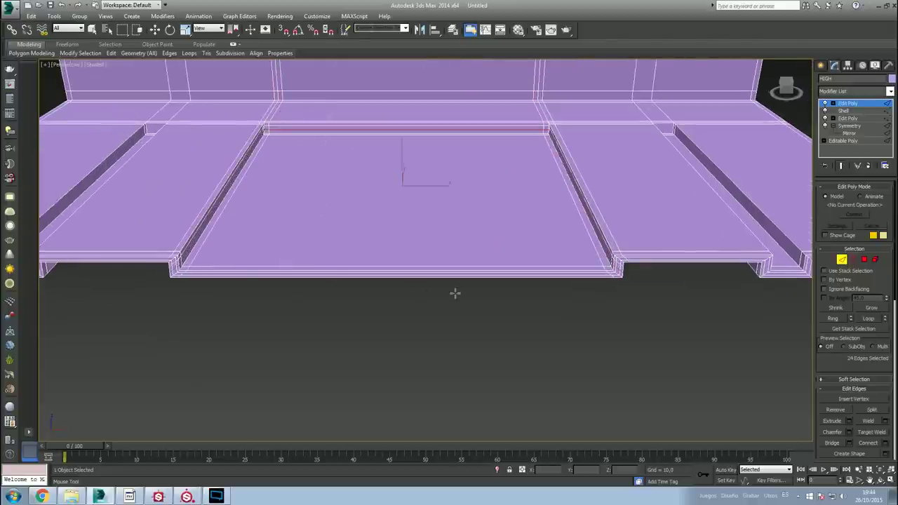
alt+middle_drag(402, 168, 353, 238)
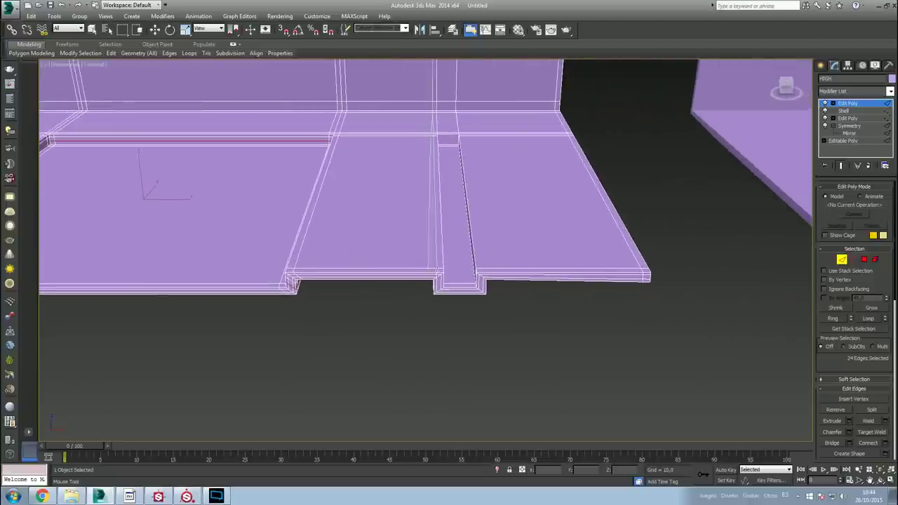
double_click(437, 269)
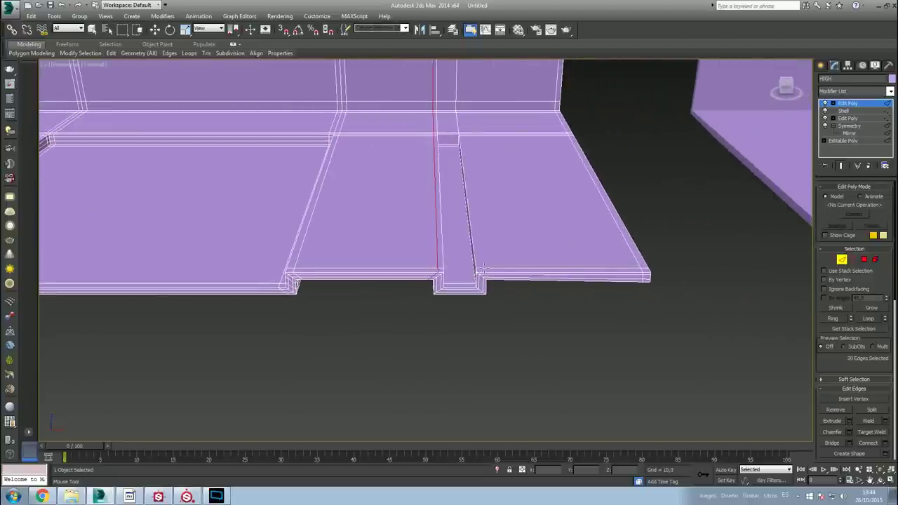
alt+middle_drag(483, 270, 503, 281)
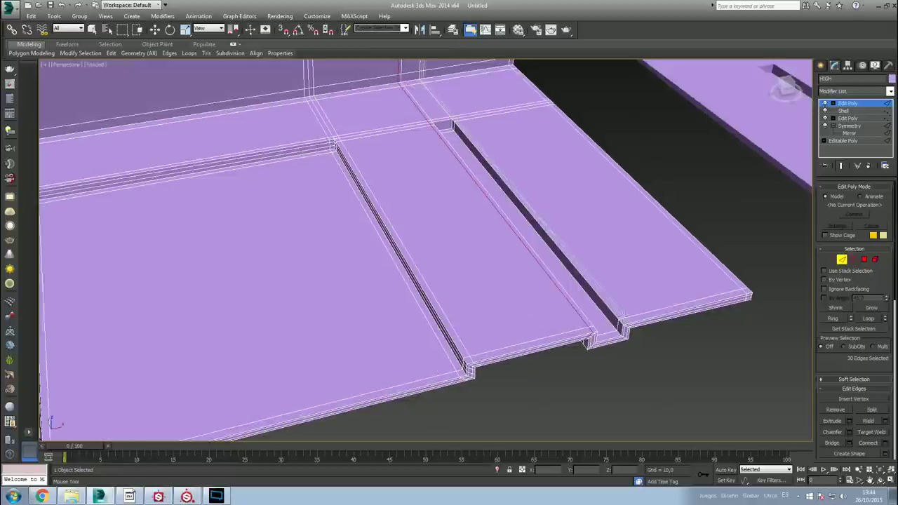
Move the loop on the groove's right side outward to widen the groove.
double_click(622, 314)
drag(527, 211, 533, 225)
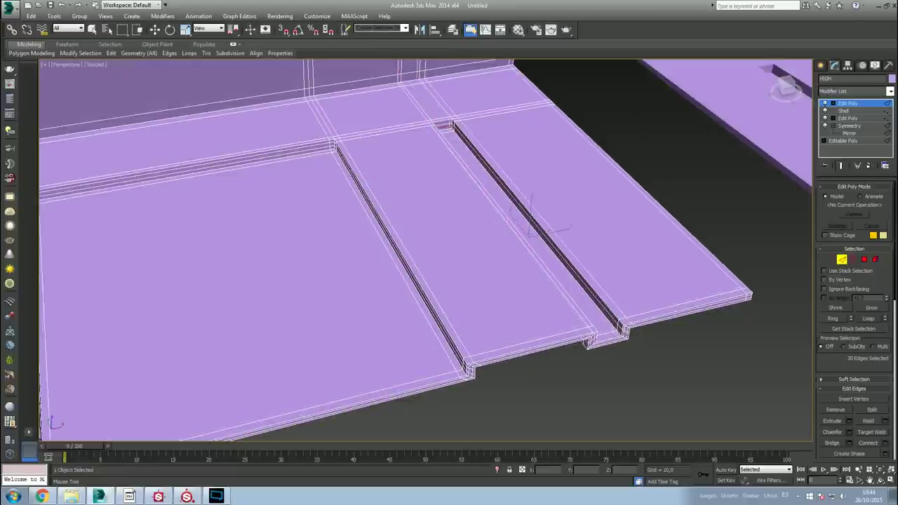
mouse_move(533, 225)
alt+middle_down()
mouse_move(576, 330)
mouse_move(637, 309)
alt+middle_up()
alt+middle_drag(520, 216, 480, 254)
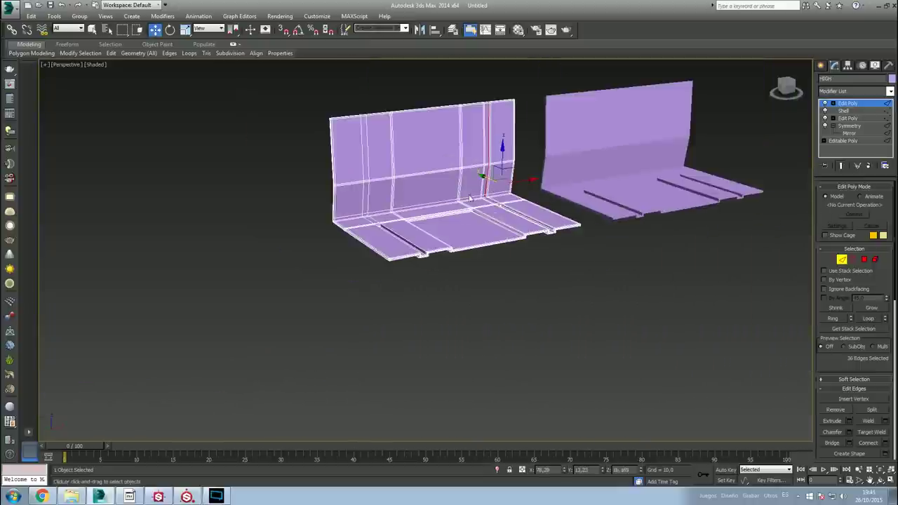
scroll(481, 253, up, 2)
Add TurboSmooth ('tu') to the HIGH mesh, then deselect and inspect the smoothed floor grooves.
click(855, 91)
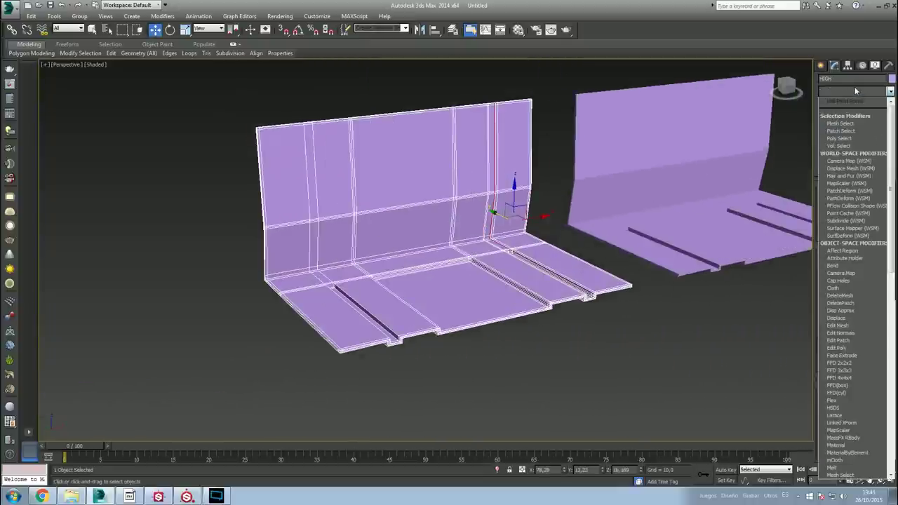
text(tu)
key(Return)
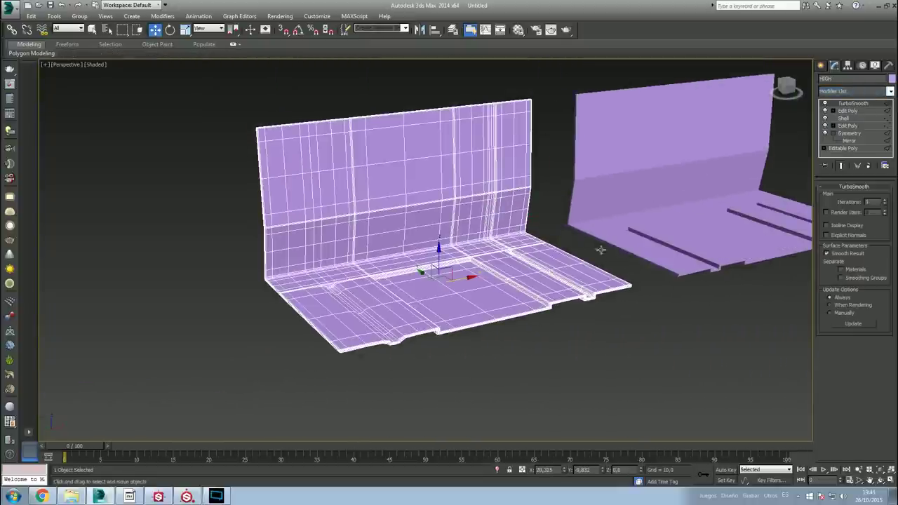
click(442, 374)
scroll(456, 343, up, 3)
scroll(423, 325, up, 2)
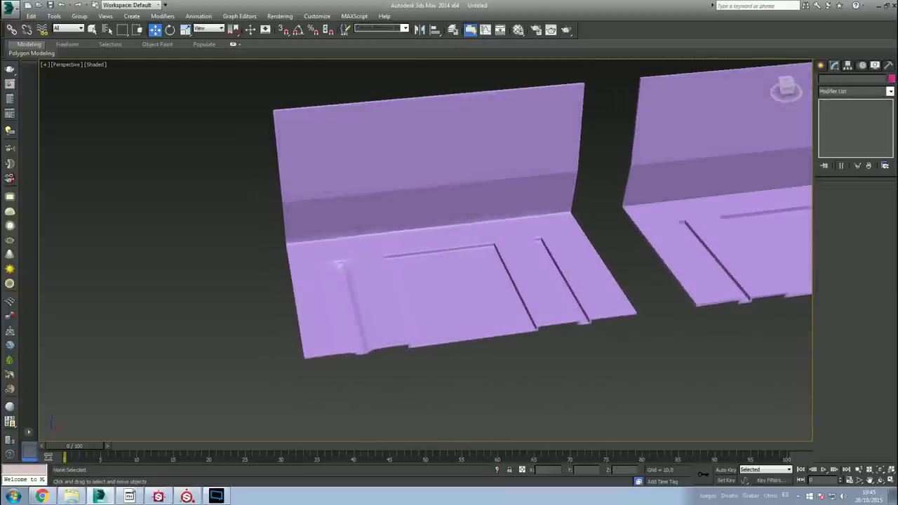
alt+middle_drag(476, 283, 533, 323)
scroll(604, 355, up, 3)
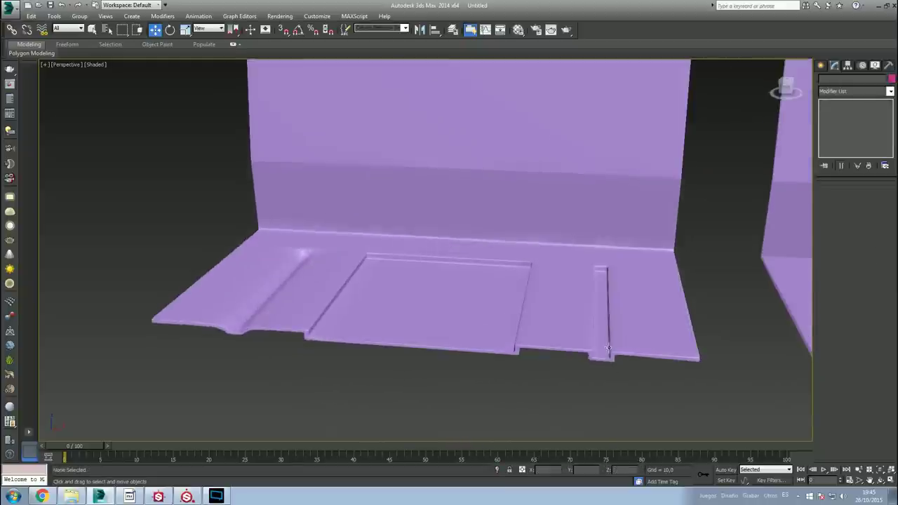
alt+middle_drag(608, 348, 607, 336)
alt+middle_drag(609, 284, 493, 186)
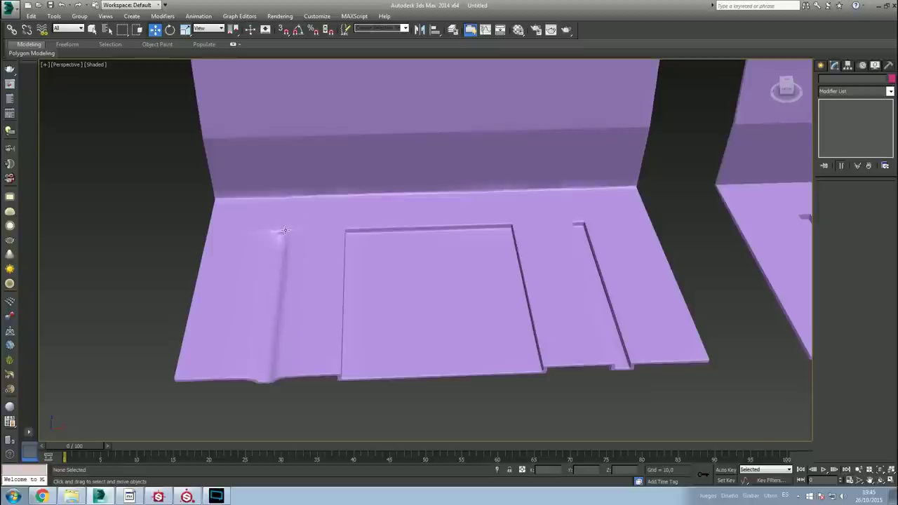
Reselect the HIGH wall-and-floor object and pick the edge loops beside the groove.
click(281, 255)
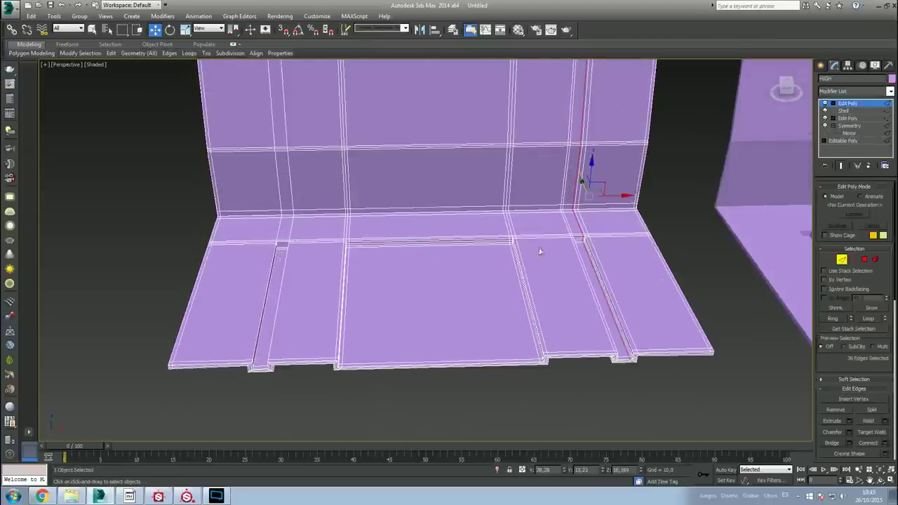
scroll(341, 310, up, 3)
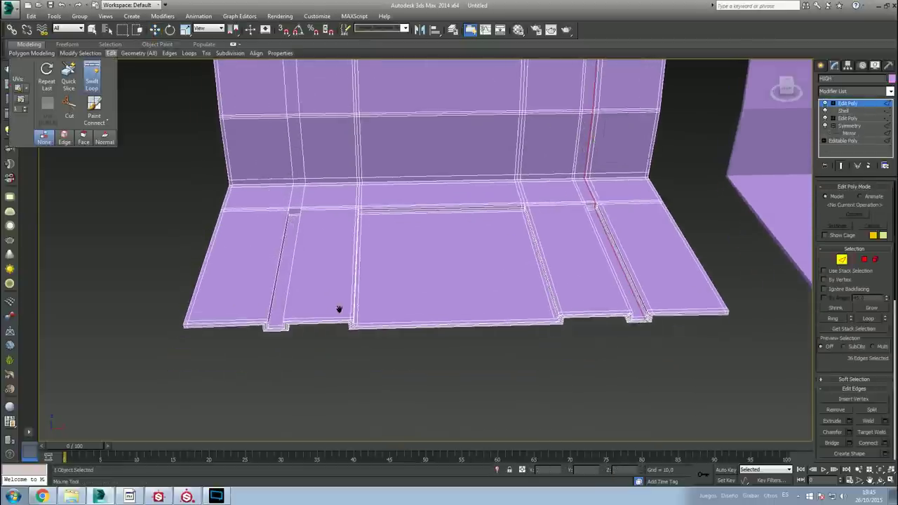
scroll(255, 307, up, 2)
scroll(239, 319, up, 1)
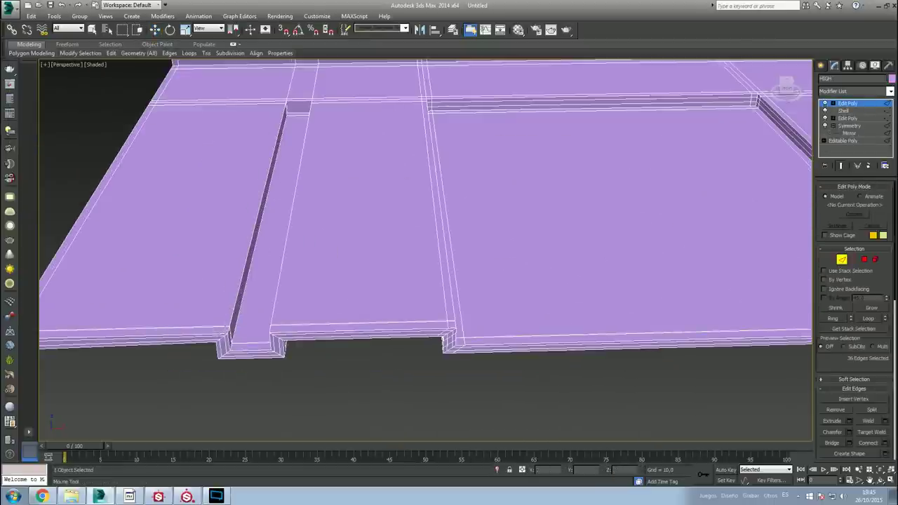
click(238, 273)
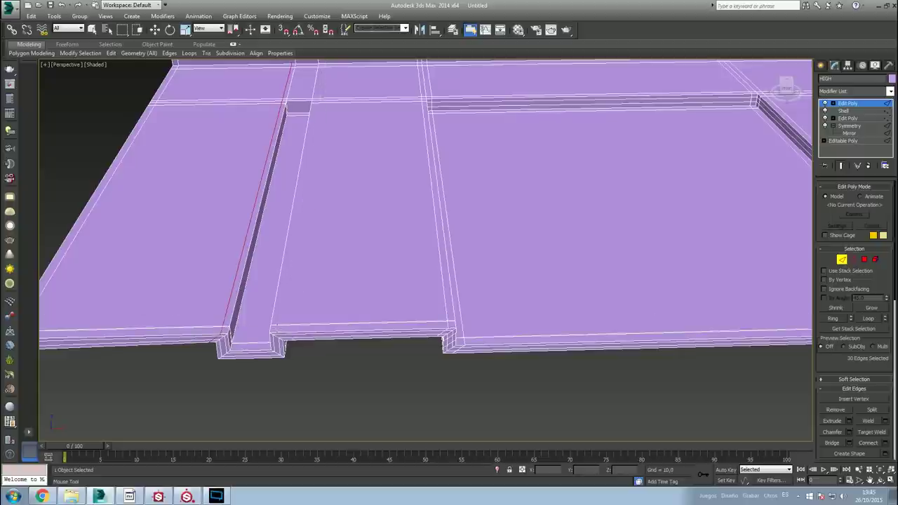
click(297, 210)
alt+middle_drag(232, 339, 216, 310)
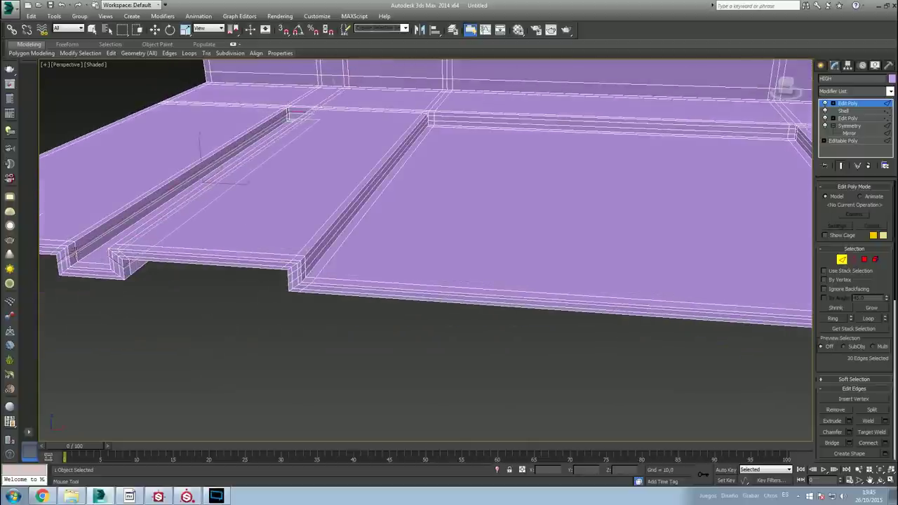
Switch to the Move tool and put TurboSmooth back on top of the stack.
mouse_move(210, 246)
alt+middle_down()
mouse_move(386, 275)
mouse_move(440, 245)
mouse_move(345, 252)
mouse_move(439, 218)
mouse_move(501, 225)
alt+middle_up()
scroll(440, 246, up, 3)
scroll(451, 248, up, 2)
scroll(440, 264, up, 3)
scroll(439, 264, down, 3)
mouse_move(427, 267)
alt+middle_down()
mouse_move(394, 280)
mouse_move(656, 183)
alt+middle_up()
key(w)
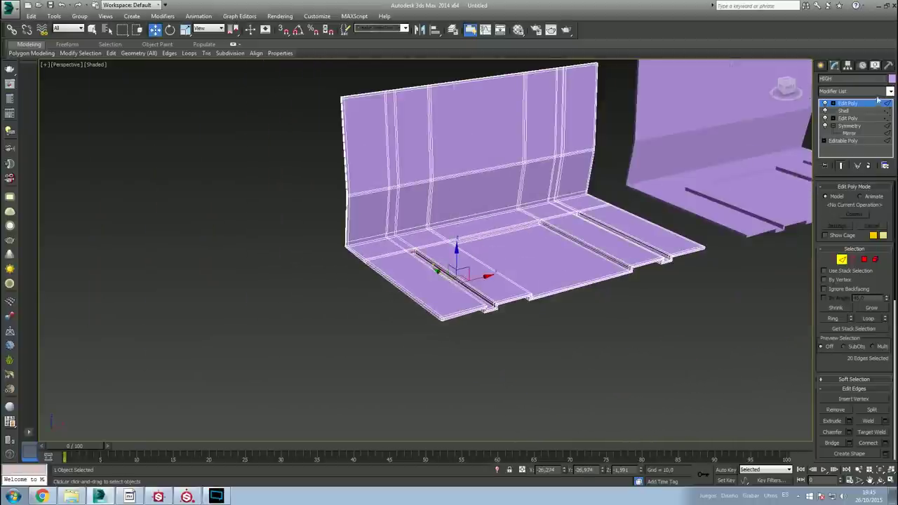
click(877, 91)
key(t)
key(Return)
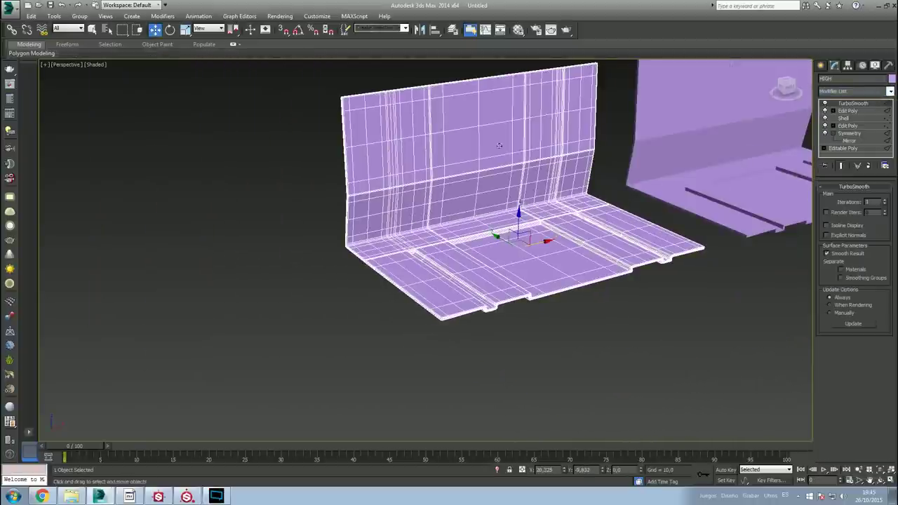
click(512, 356)
mouse_move(512, 357)
alt+middle_down()
mouse_move(532, 304)
mouse_move(357, 337)
mouse_move(300, 328)
mouse_move(427, 330)
alt+middle_up()
scroll(536, 265, up, 4)
mouse_move(564, 251)
alt+middle_down()
mouse_move(531, 257)
mouse_move(517, 308)
mouse_move(655, 244)
alt+middle_up()
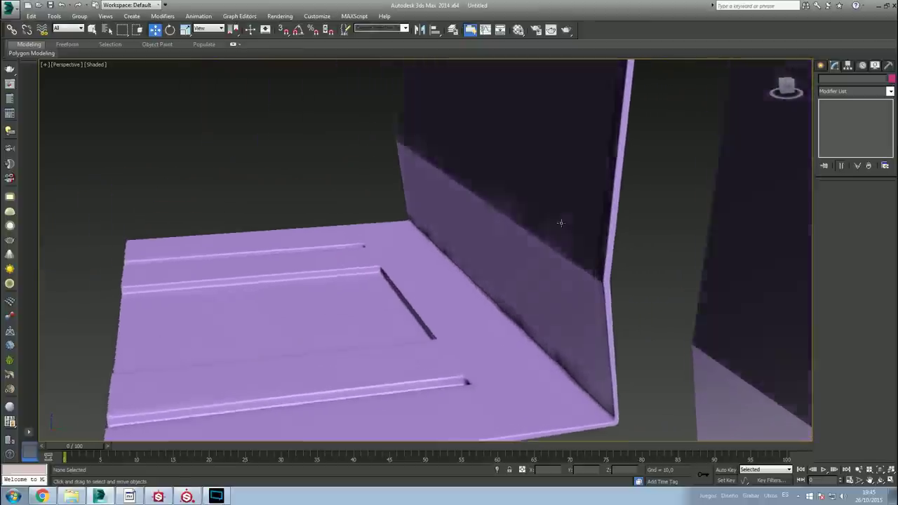
scroll(592, 206, down, 5)
alt+middle_drag(591, 207, 304, 277)
scroll(304, 277, up, 5)
mouse_move(395, 304)
alt+middle_down()
mouse_move(596, 274)
mouse_move(602, 180)
mouse_move(577, 187)
alt+middle_up()
scroll(577, 187, down, 5)
scroll(531, 269, up, 5)
mouse_move(531, 269)
alt+middle_down()
mouse_move(362, 224)
mouse_move(400, 220)
mouse_move(365, 236)
mouse_move(418, 280)
alt+middle_up()
click(419, 280)
key(ctrl+z)
key(ctrl+z)
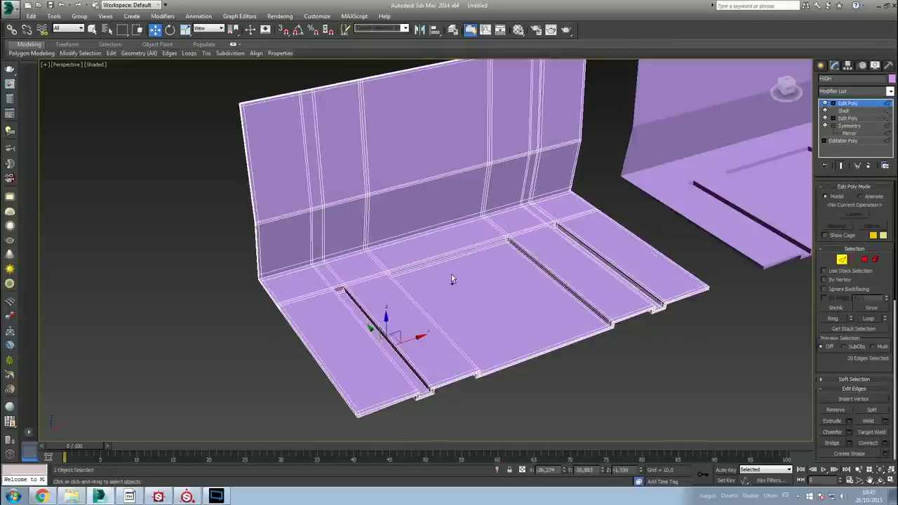
alt+middle_drag(390, 291, 323, 273)
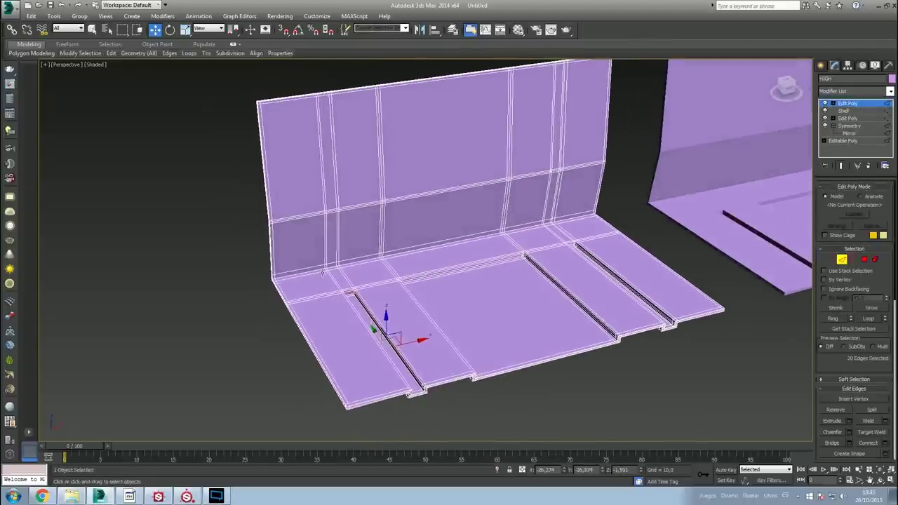
scroll(322, 273, up, 3)
scroll(330, 277, up, 2)
scroll(338, 287, up, 2)
scroll(339, 287, down, 5)
mouse_move(330, 281)
alt+middle_down()
mouse_move(321, 284)
mouse_move(351, 271)
alt+middle_up()
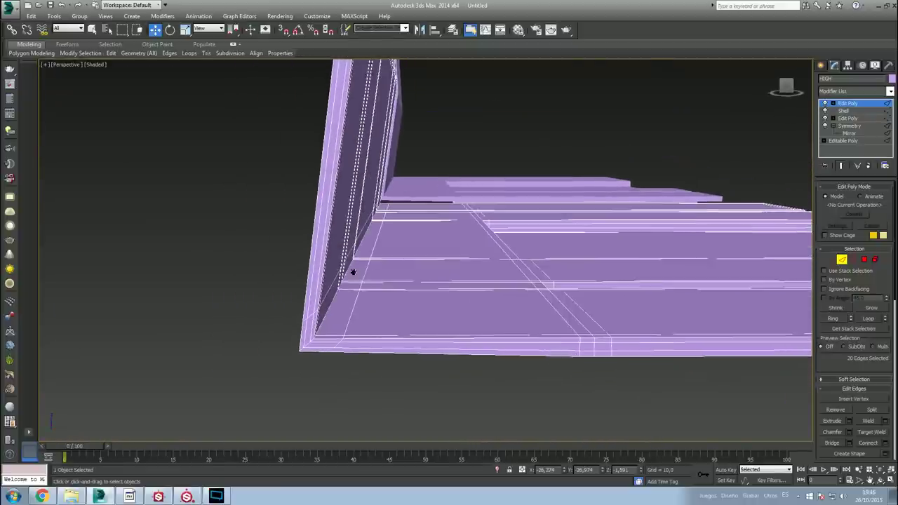
Select the wall-floor corner edges and shift them slightly within the floor plane.
click(354, 307)
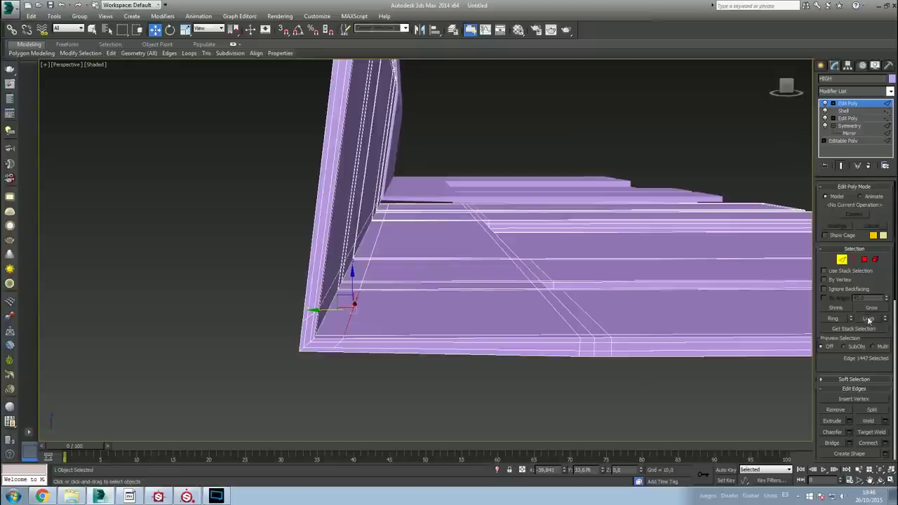
drag(345, 238, 338, 238)
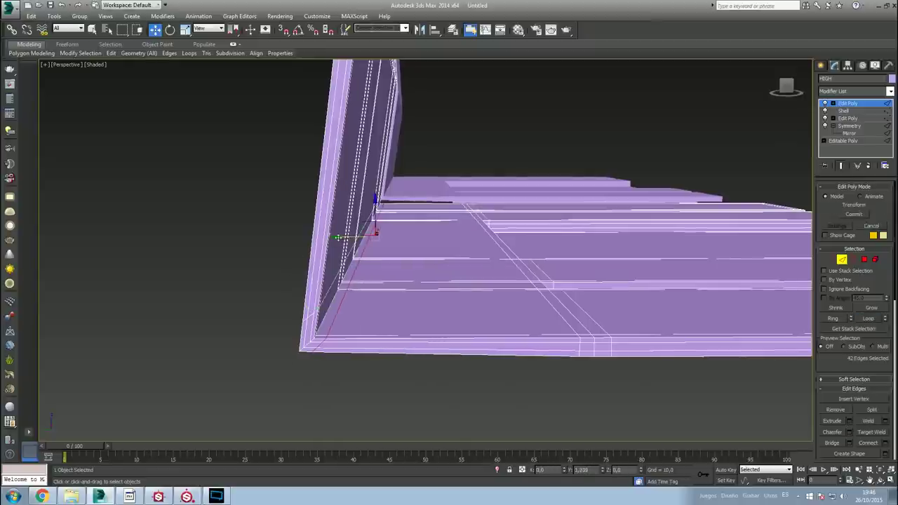
alt+middle_drag(369, 279, 336, 278)
click(141, 283)
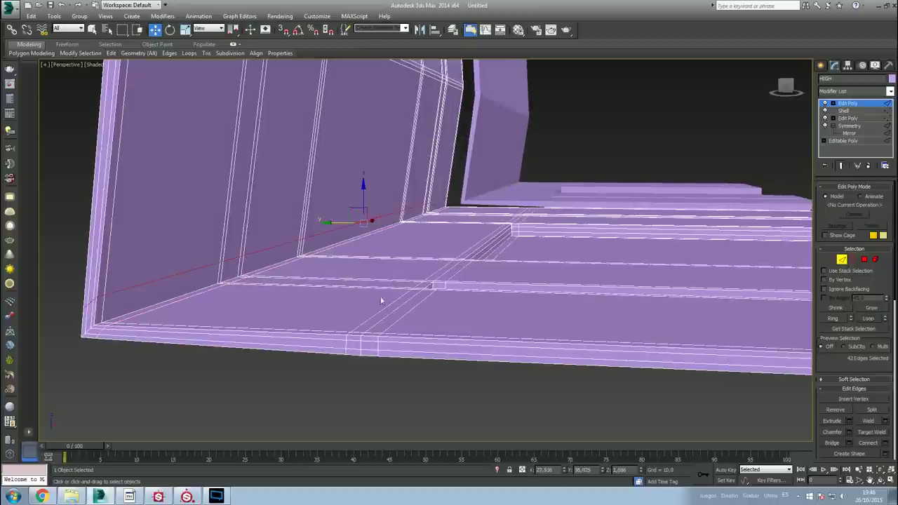
alt+middle_drag(334, 230, 341, 230)
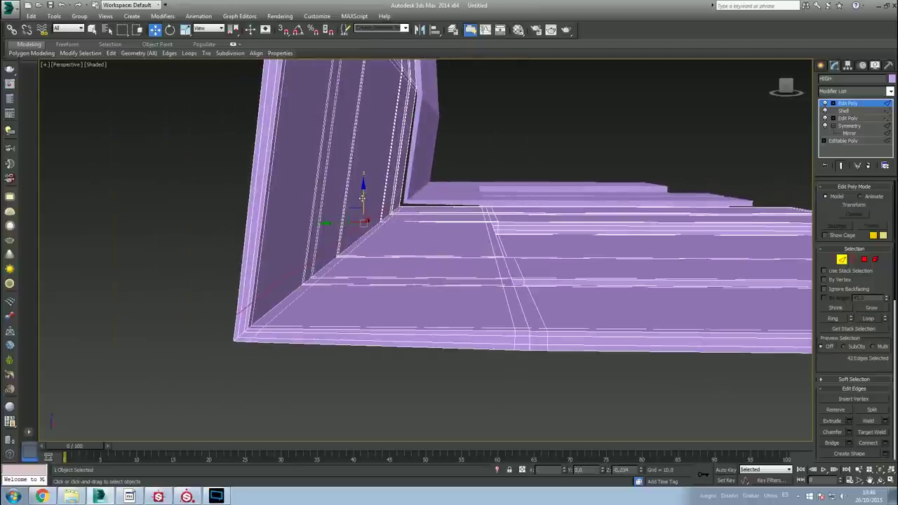
click(357, 207)
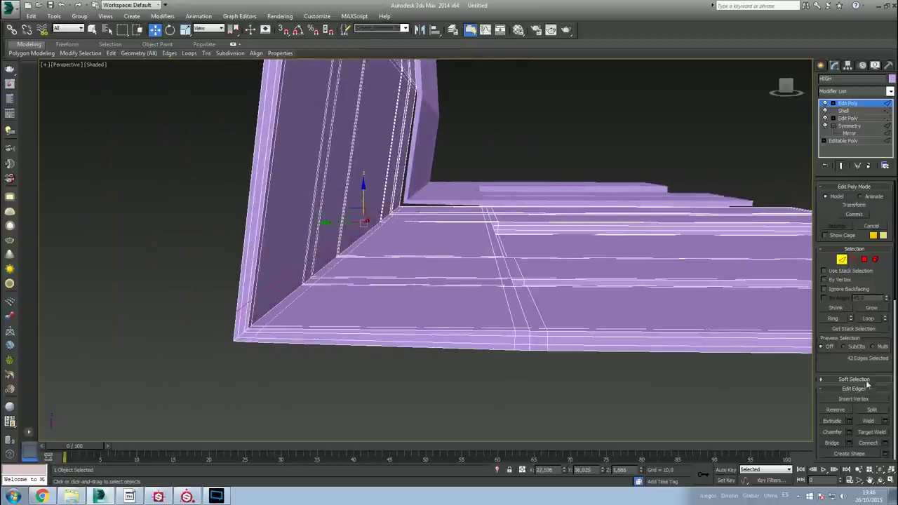
Frame the wall corner and render a preview of the Perspective view.
scroll(868, 385, down, 2)
scroll(836, 364, down, 3)
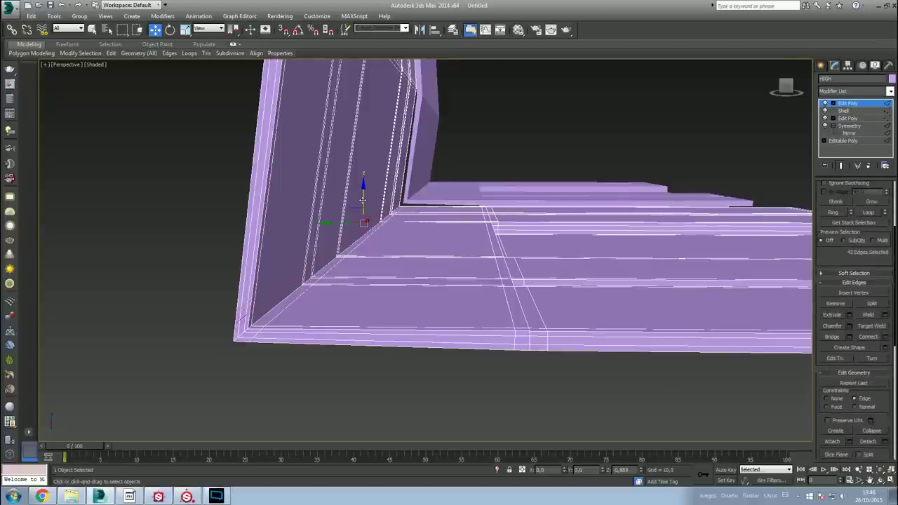
scroll(835, 392, up, 3)
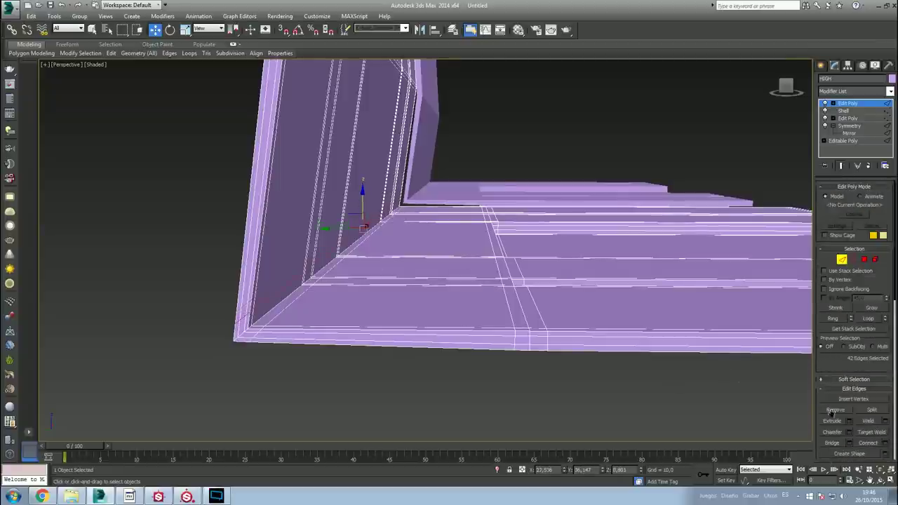
scroll(458, 251, up, 2)
scroll(444, 253, down, 5)
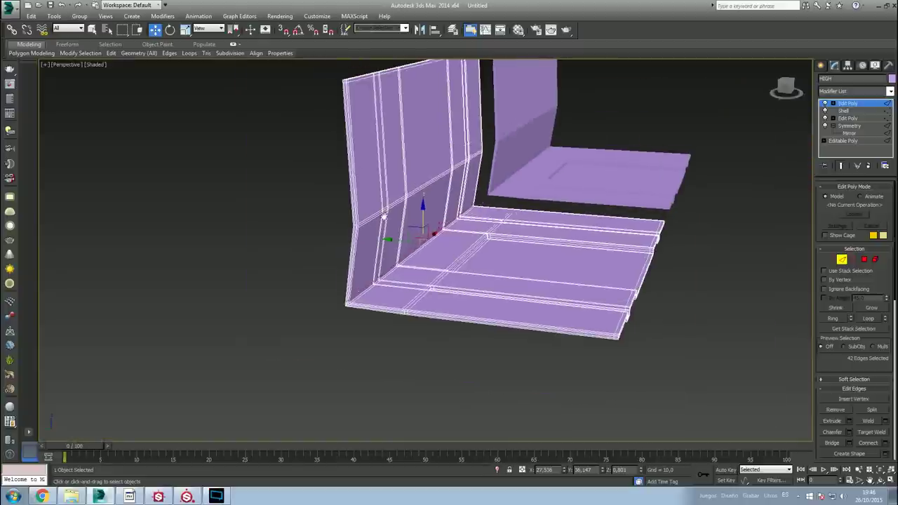
scroll(411, 219, up, 5)
mouse_move(392, 241)
alt+middle_down()
mouse_move(419, 233)
mouse_move(396, 242)
alt+middle_up()
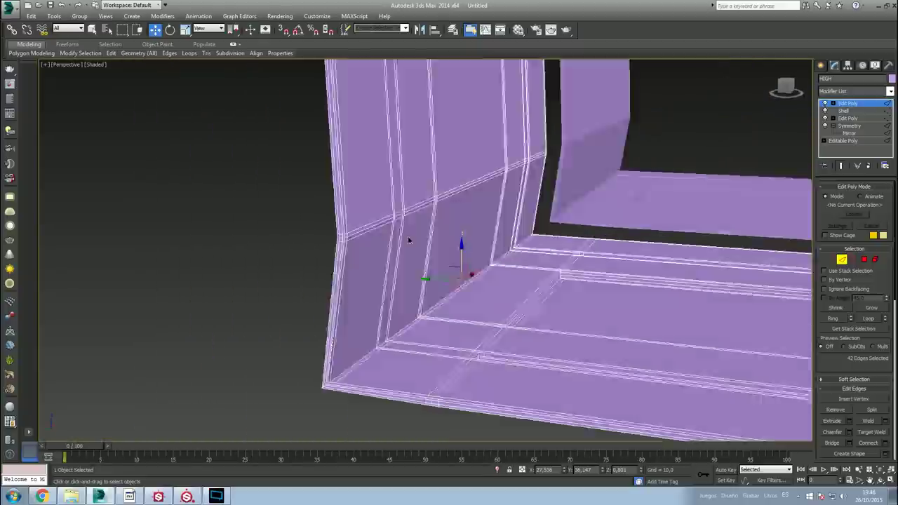
key(shift+q)
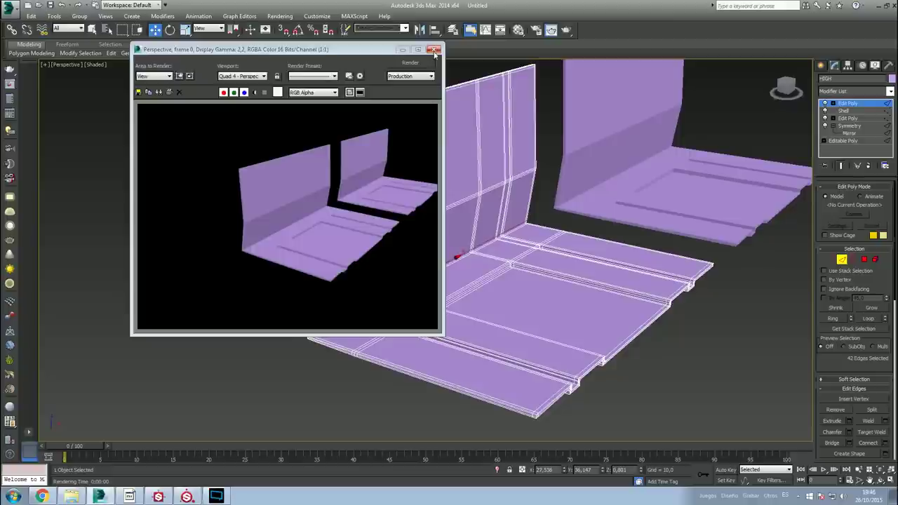
Render the scene again from a new angle and close the preview.
click(435, 50)
alt+middle_drag(420, 231, 408, 226)
key(shift+q)
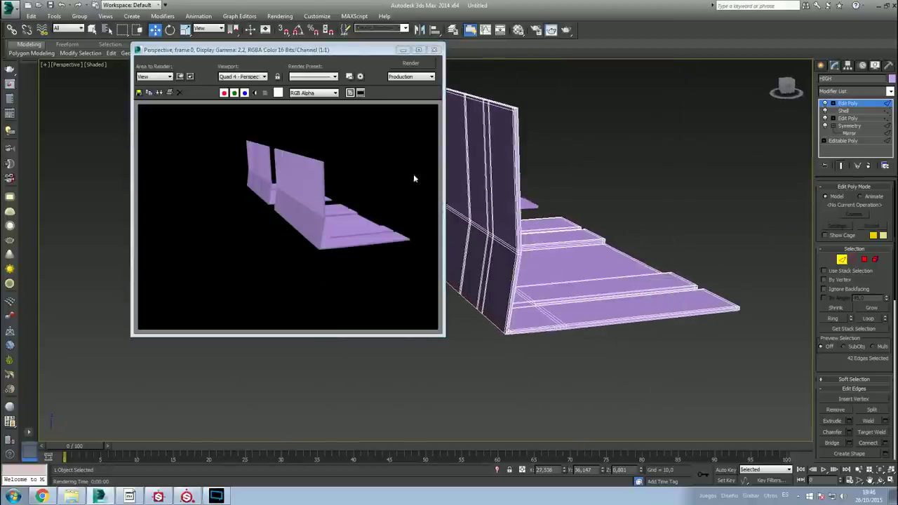
click(435, 49)
alt+middle_drag(427, 238, 420, 224)
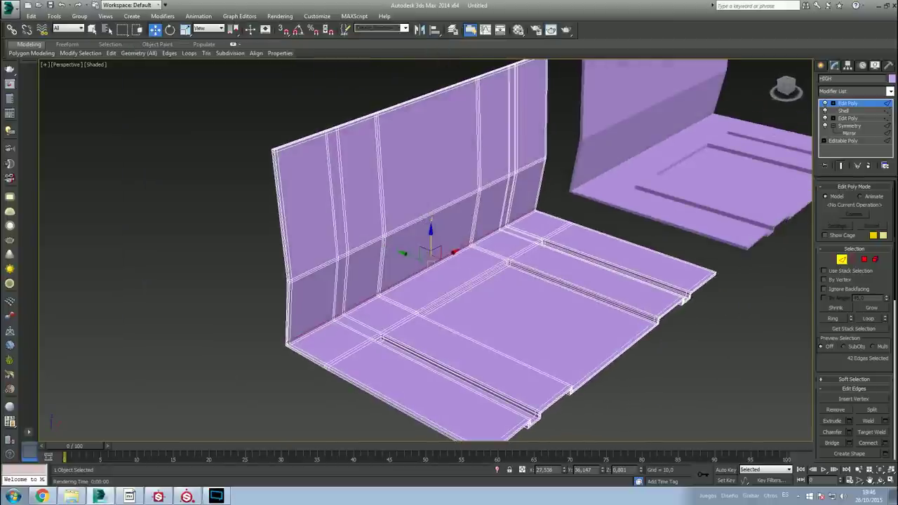
Add TurboSmooth to the HIGH mesh and inspect the smoothed walls from several angles.
click(881, 93)
key(t)
key(t)
key(Return)
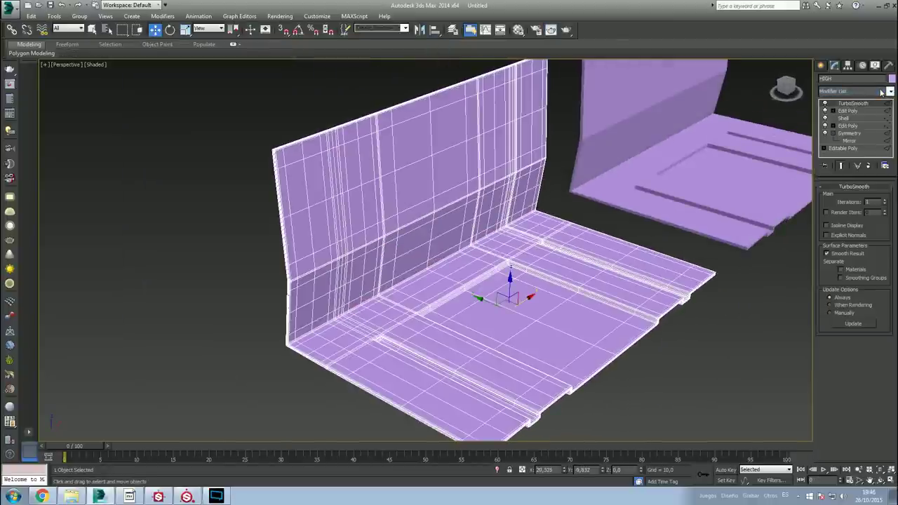
click(158, 283)
mouse_move(159, 283)
alt+middle_down()
mouse_move(314, 296)
mouse_move(421, 337)
mouse_move(362, 288)
mouse_move(363, 301)
alt+middle_up()
scroll(421, 336, up, 5)
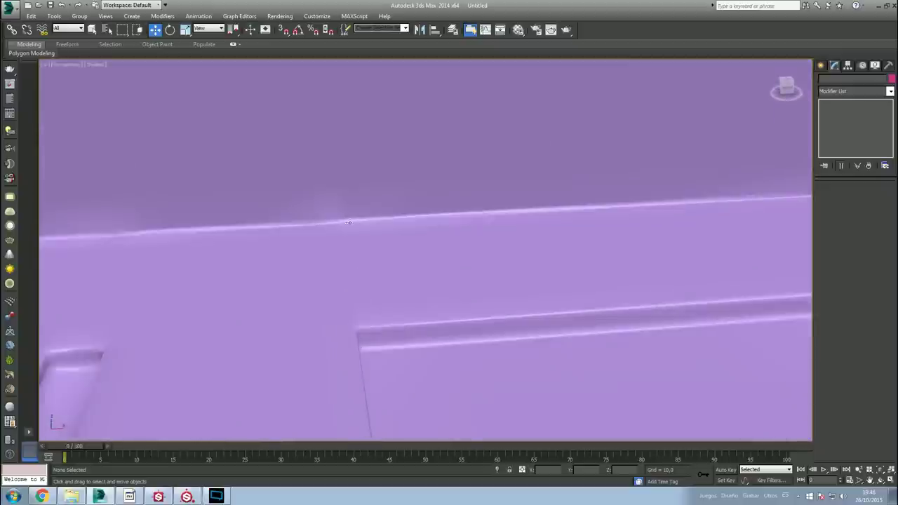
scroll(377, 241, down, 5)
scroll(421, 260, down, 3)
scroll(435, 277, down, 3)
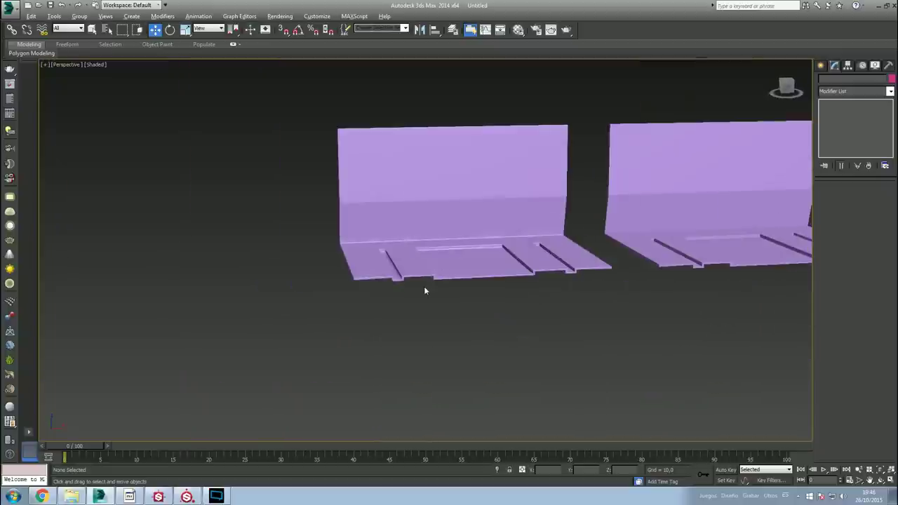
alt+middle_drag(424, 290, 365, 328)
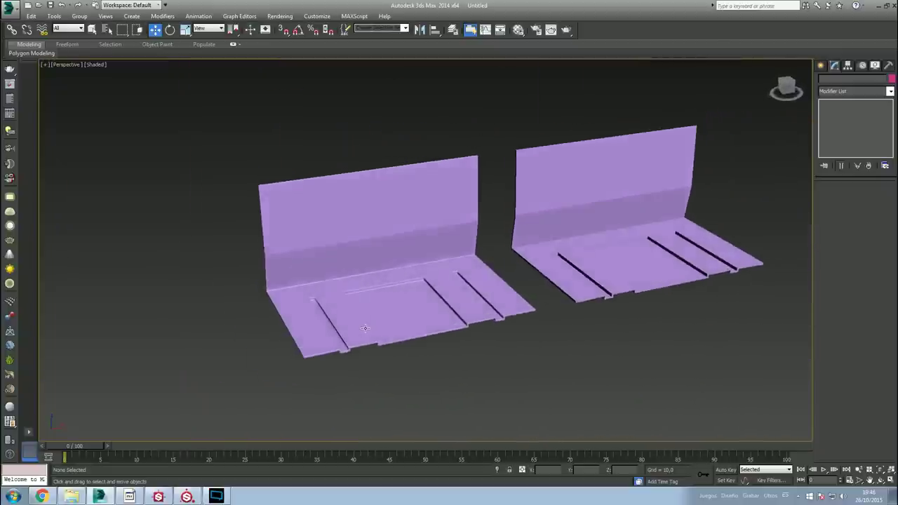
scroll(365, 328, up, 5)
alt+middle_drag(365, 327, 376, 309)
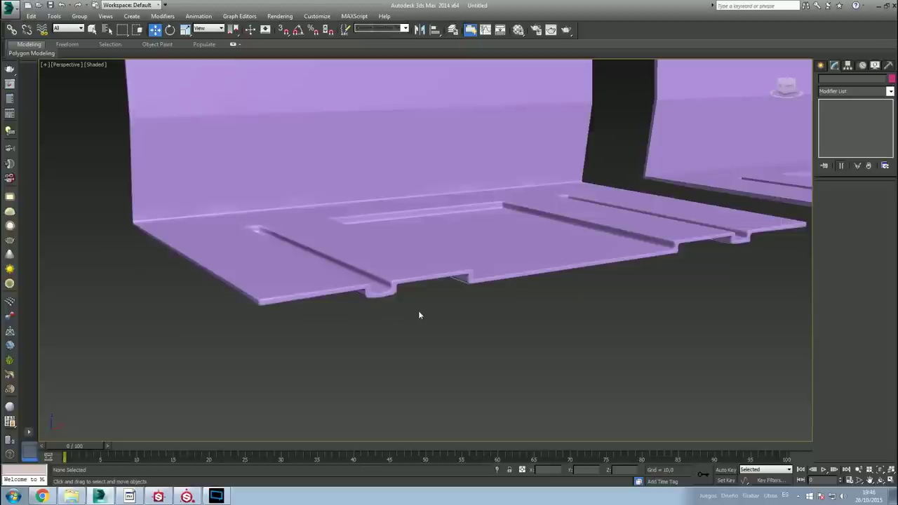
Raise the left piece's TurboSmooth iterations from 1 to 2.
click(418, 268)
mouse_move(418, 267)
alt+middle_down()
mouse_move(371, 275)
mouse_move(523, 324)
alt+middle_up()
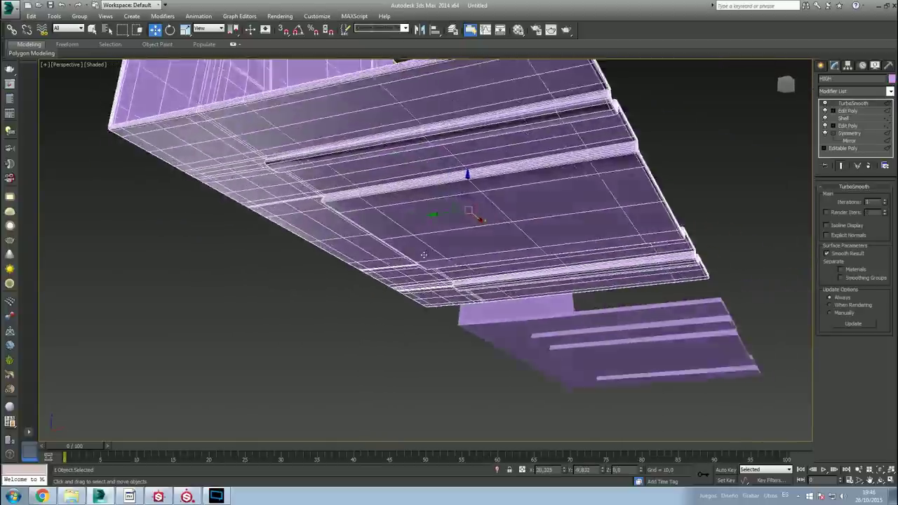
scroll(439, 324, up, 3)
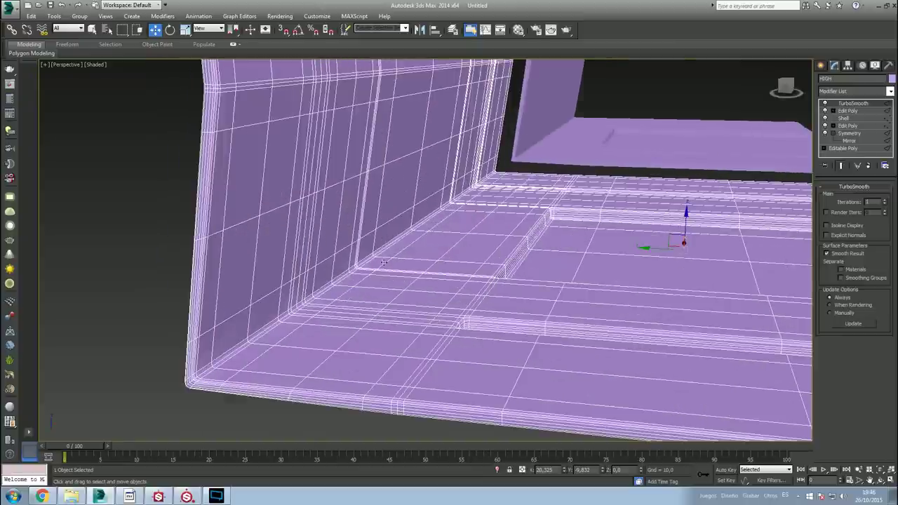
alt+middle_drag(349, 260, 337, 281)
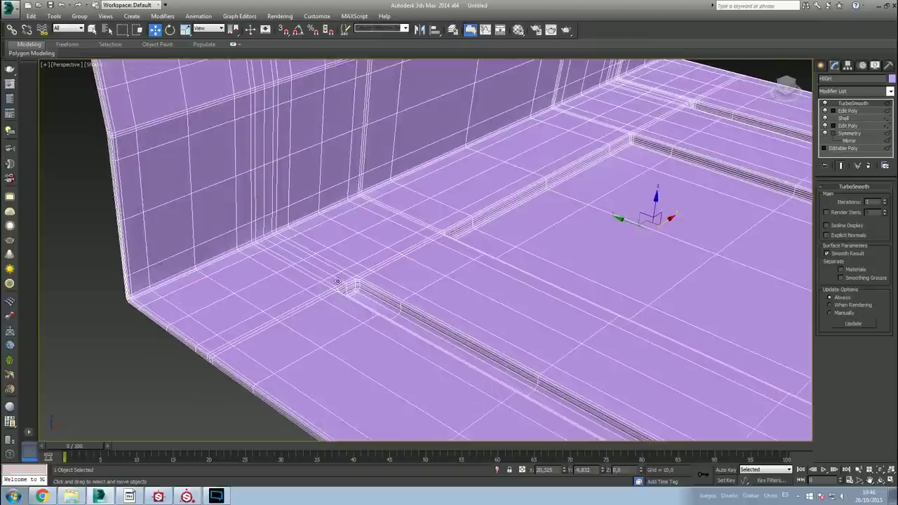
click(885, 202)
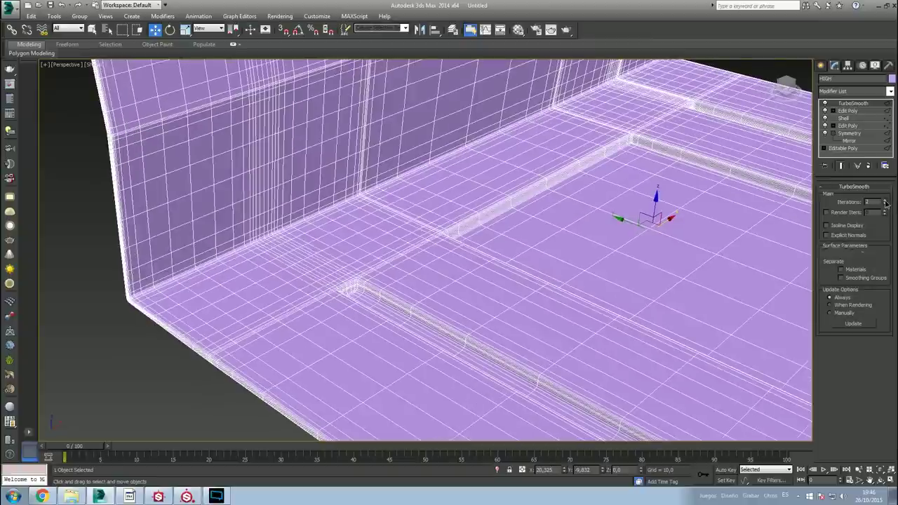
alt+middle_drag(482, 229, 463, 231)
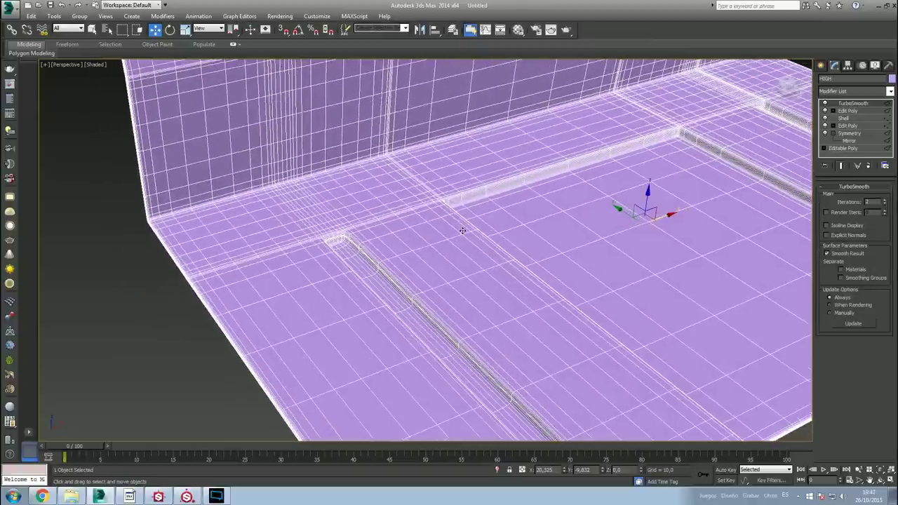
scroll(462, 230, down, 5)
Inspect the floor slots at 2 iterations, then switch TurboSmooth off to see the base mesh.
click(331, 236)
mouse_move(330, 236)
alt+middle_down()
mouse_move(455, 215)
mouse_move(510, 230)
mouse_move(457, 334)
mouse_move(421, 311)
mouse_move(424, 298)
mouse_move(414, 295)
mouse_move(449, 323)
alt+middle_up()
scroll(454, 216, up, 5)
scroll(457, 334, down, 3)
scroll(441, 307, down, 3)
scroll(430, 309, up, 3)
click(391, 305)
alt+middle_drag(391, 305, 478, 319)
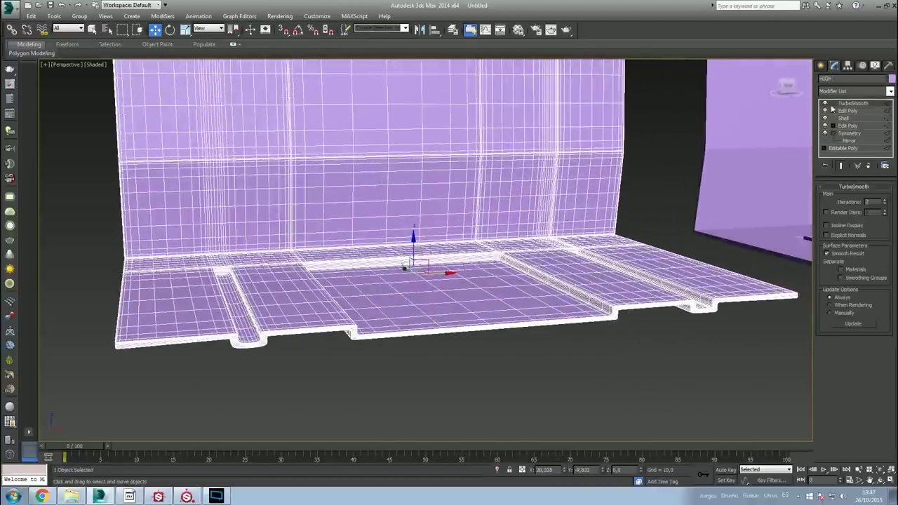
click(825, 103)
Return to the HIGH mesh's Edit Poly edges and start Swift Loop over the slab.
click(848, 111)
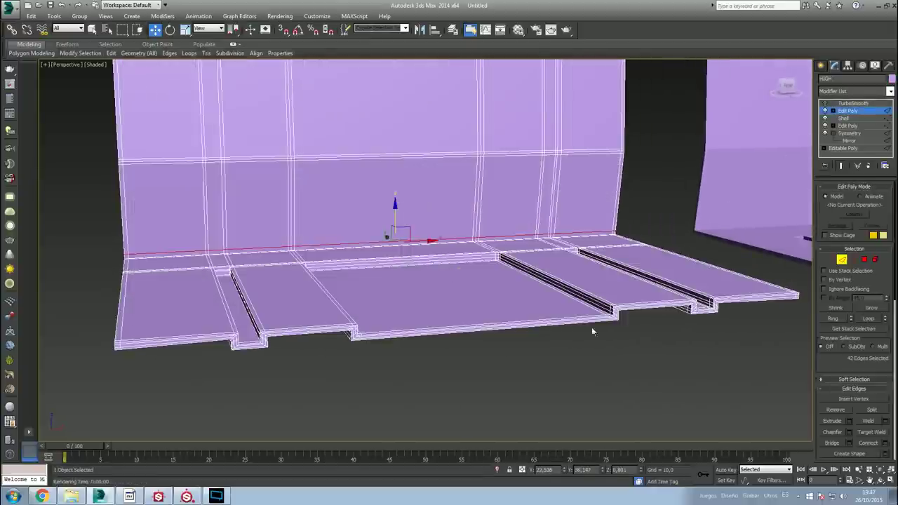
alt+middle_drag(463, 322, 461, 307)
scroll(264, 281, up, 3)
scroll(302, 263, up, 3)
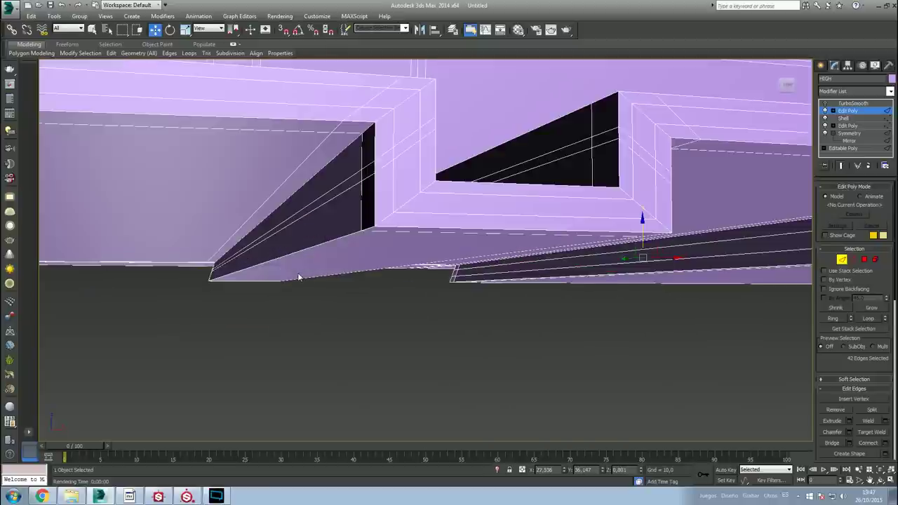
scroll(304, 262, up, 2)
scroll(315, 249, down, 3)
scroll(329, 235, down, 3)
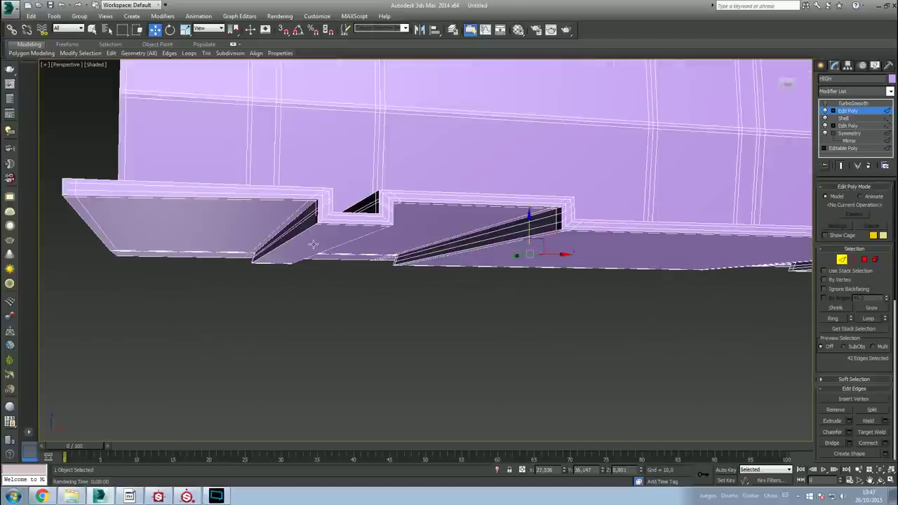
alt+middle_drag(374, 235, 372, 238)
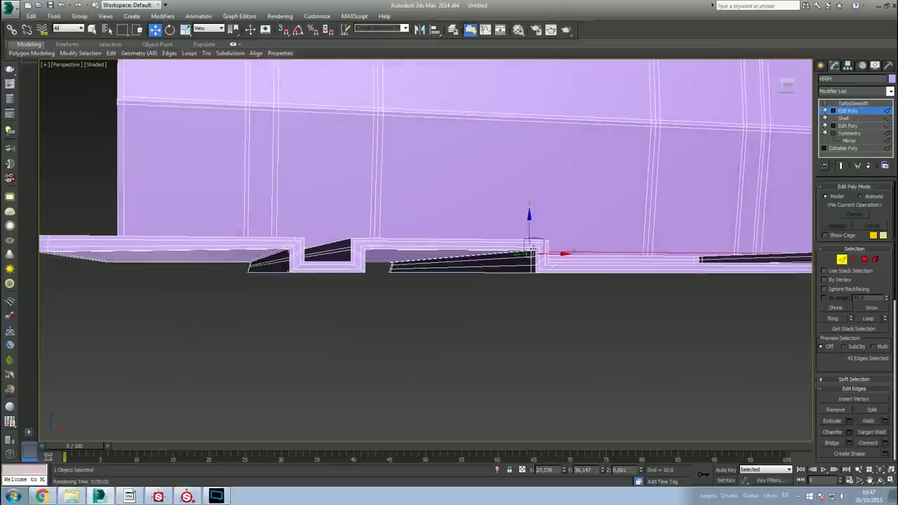
mouse_move(110, 54)
click(96, 77)
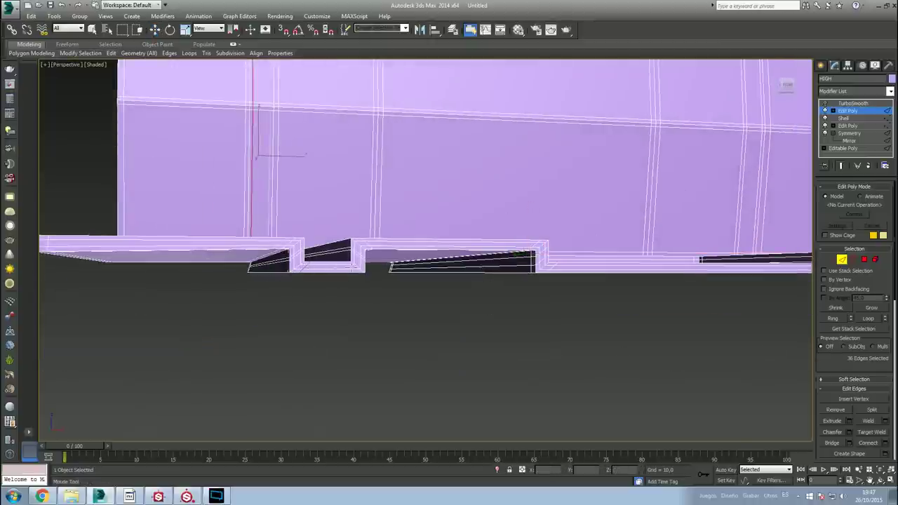
mouse_move(274, 157)
alt+middle_down()
mouse_move(333, 275)
mouse_move(392, 242)
mouse_move(428, 252)
alt+middle_up()
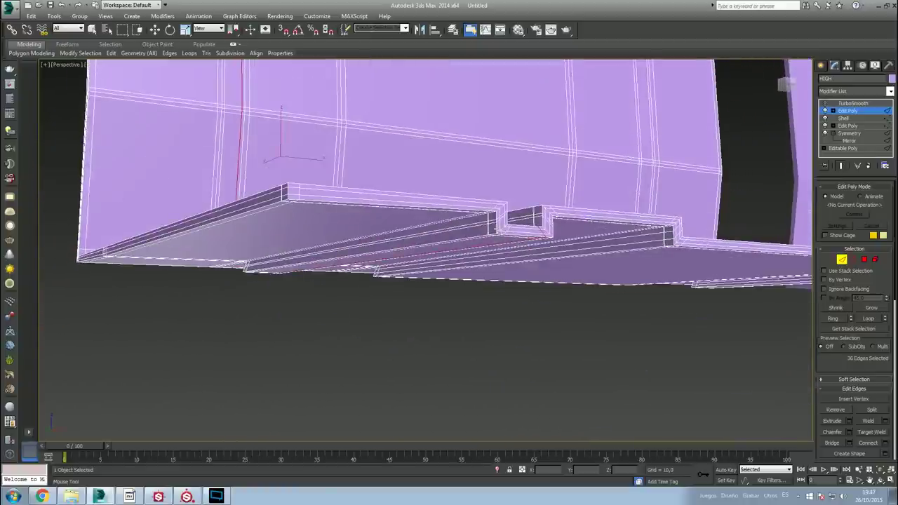
mouse_move(481, 227)
alt+middle_down()
mouse_move(471, 245)
mouse_move(253, 253)
mouse_move(467, 281)
mouse_move(458, 241)
alt+middle_up()
Select the new bevel edge, extend it into a loop, then clear the selection.
key(w)
scroll(444, 227, up, 3)
click(441, 198)
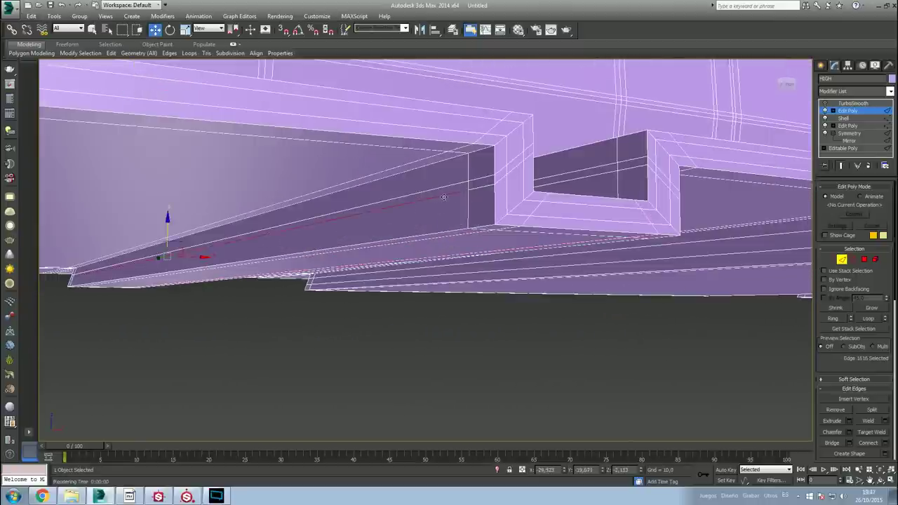
click(868, 319)
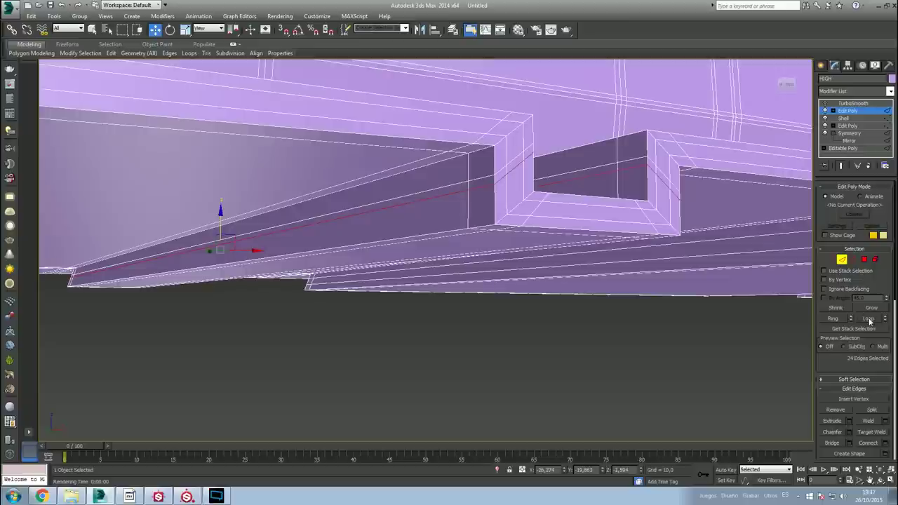
key(ctrl+d)
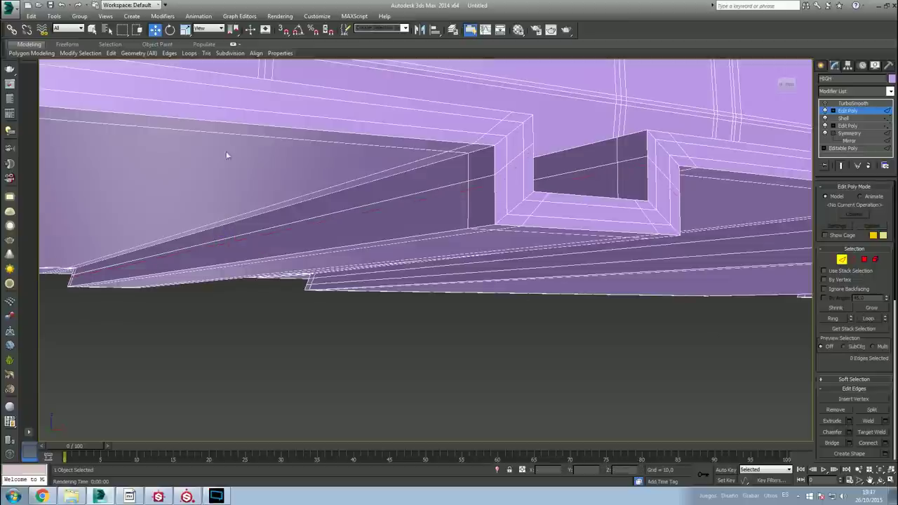
Swift Loop three edge loops across the sloped face and notch, then re-enable TurboSmooth.
click(111, 53)
click(94, 78)
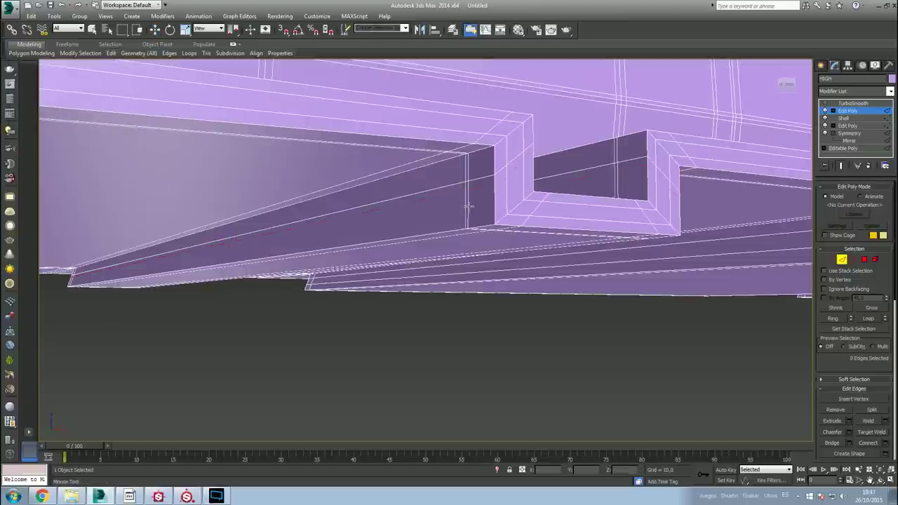
alt+middle_drag(523, 181, 512, 199)
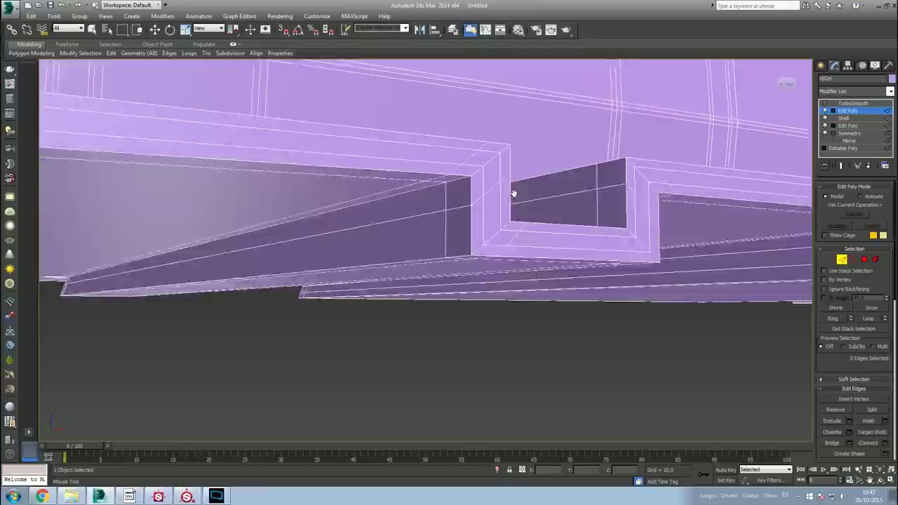
click(490, 233)
click(493, 231)
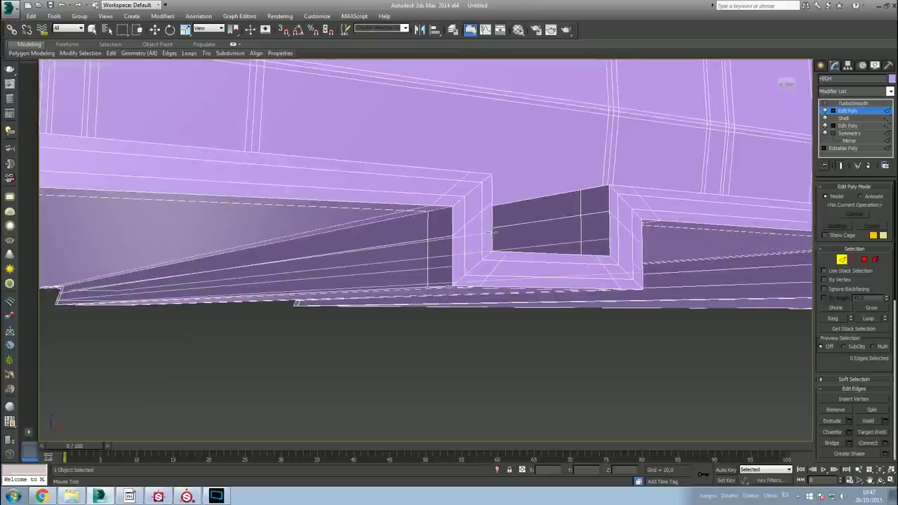
click(490, 233)
mouse_move(491, 233)
alt+middle_down()
mouse_move(491, 251)
mouse_move(477, 265)
mouse_move(609, 236)
mouse_move(580, 243)
alt+middle_up()
scroll(477, 264, down, 5)
key(w)
scroll(477, 264, up, 3)
click(824, 103)
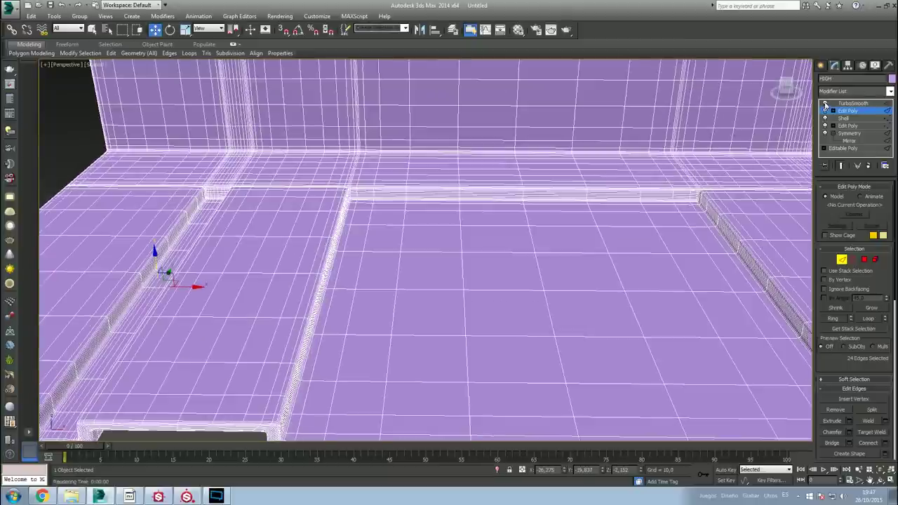
Turn on TurboSmooth for the HIGH mesh and orbit down to a low side view.
click(852, 103)
scroll(478, 272, down, 2)
scroll(478, 272, down, 4)
click(478, 272)
mouse_move(478, 272)
alt+middle_down()
mouse_move(486, 232)
mouse_move(462, 265)
mouse_move(457, 252)
mouse_move(469, 255)
mouse_move(478, 273)
mouse_move(454, 337)
mouse_move(461, 337)
mouse_move(387, 381)
mouse_move(460, 317)
mouse_move(395, 285)
mouse_move(403, 295)
alt+middle_up()
Select the smoothed HIGH panel and the LOW panel in turn to compare their modifier stacks.
click(313, 286)
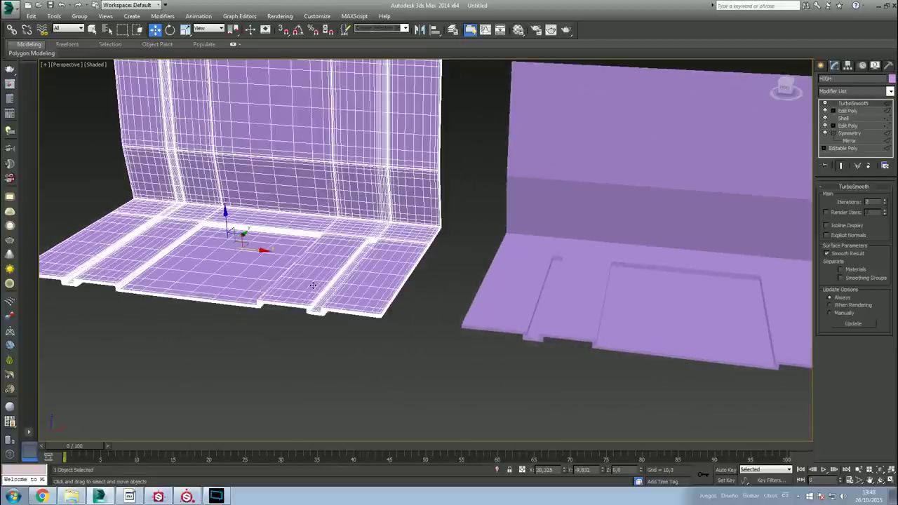
click(549, 296)
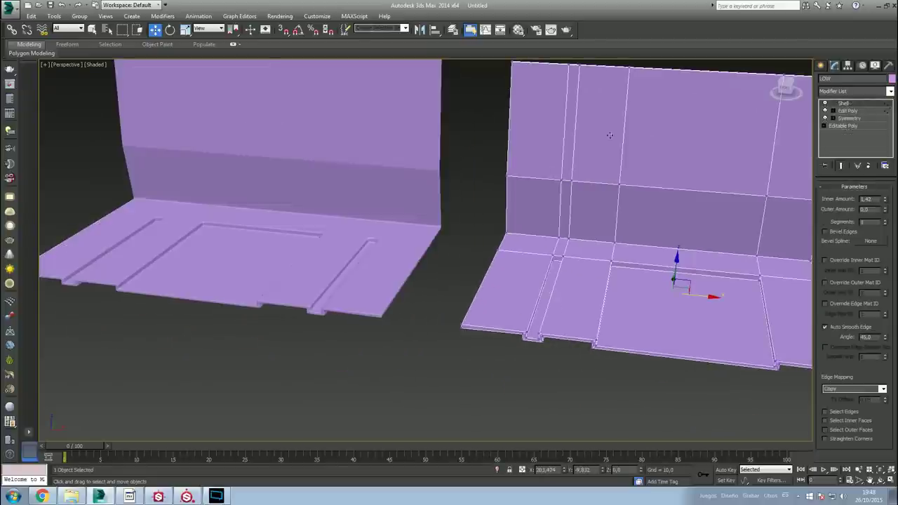
click(455, 184)
click(398, 174)
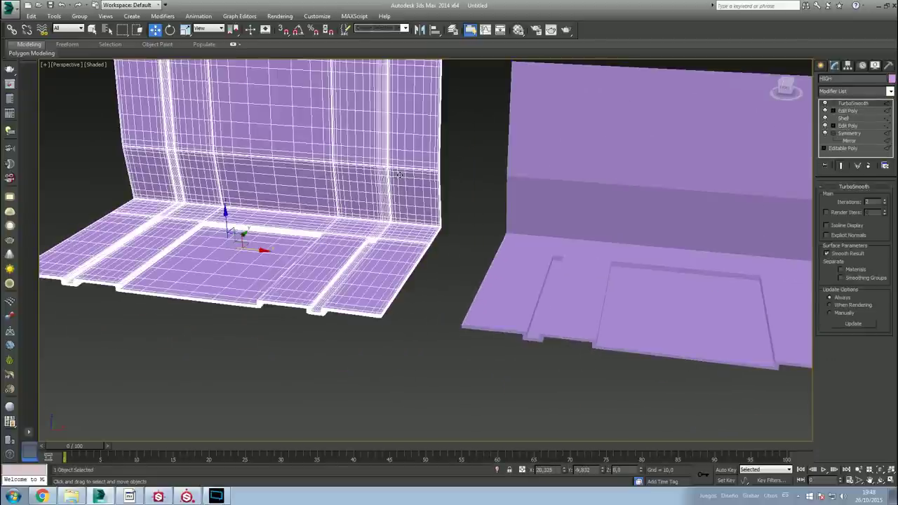
click(514, 244)
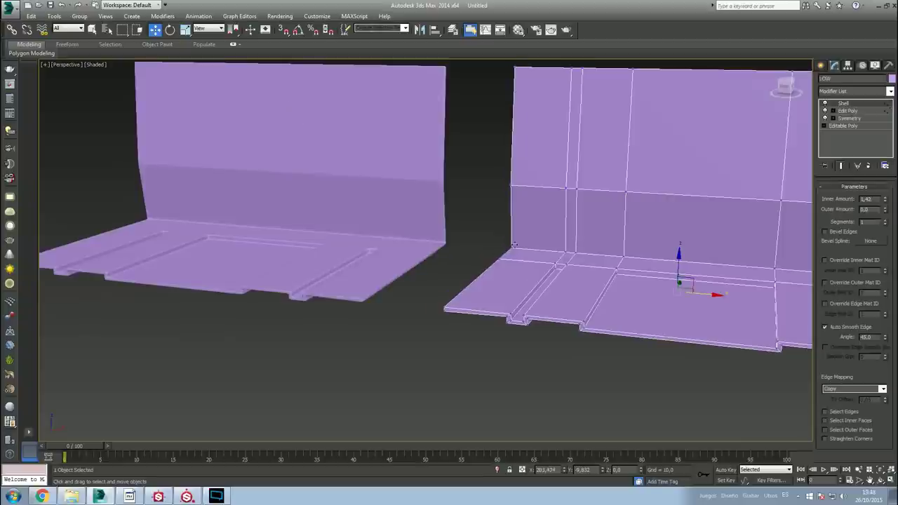
click(458, 246)
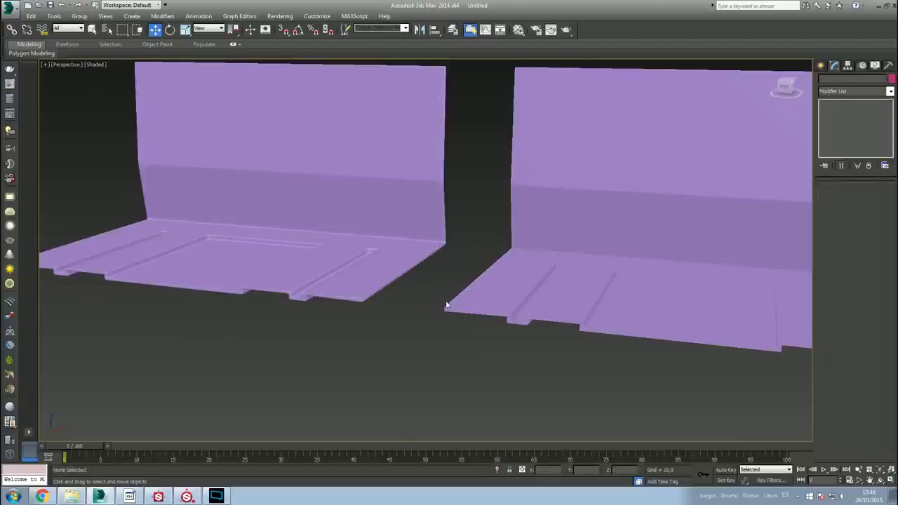
mouse_move(220, 263)
alt+middle_down()
mouse_move(269, 273)
mouse_move(293, 263)
mouse_move(344, 267)
alt+middle_up()
scroll(460, 278, down, 5)
click(515, 273)
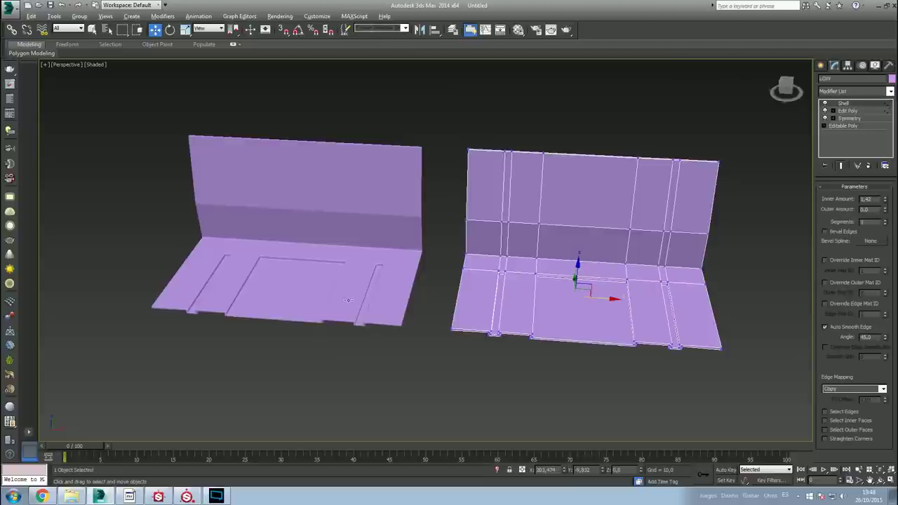
Set the LOW panel's object colour to pale green.
alt+middle_drag(515, 274, 362, 292)
click(890, 79)
click(443, 220)
click(495, 298)
Move the green LOW panel onto the purple HIGH mesh and align it in the Top view.
drag(601, 298, 312, 323)
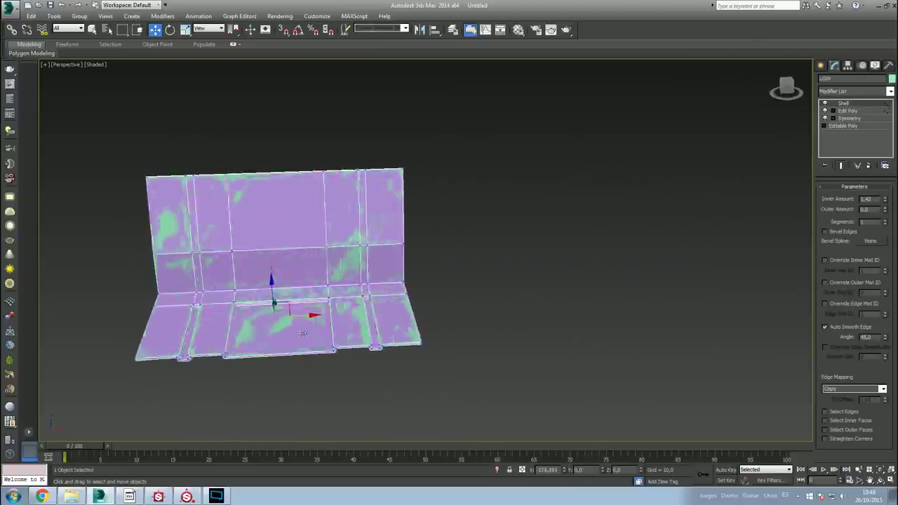
key(alt+w)
key(alt+w)
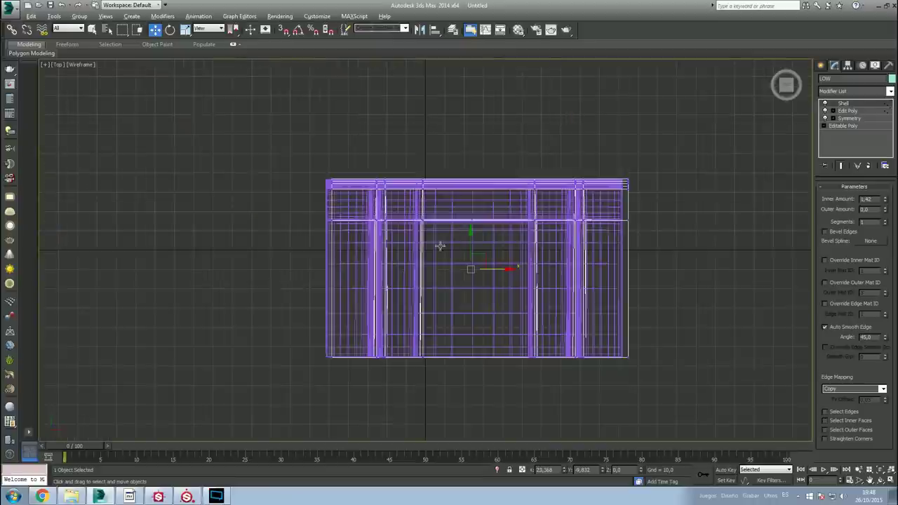
middle_drag(443, 241, 411, 219)
key(alt+w)
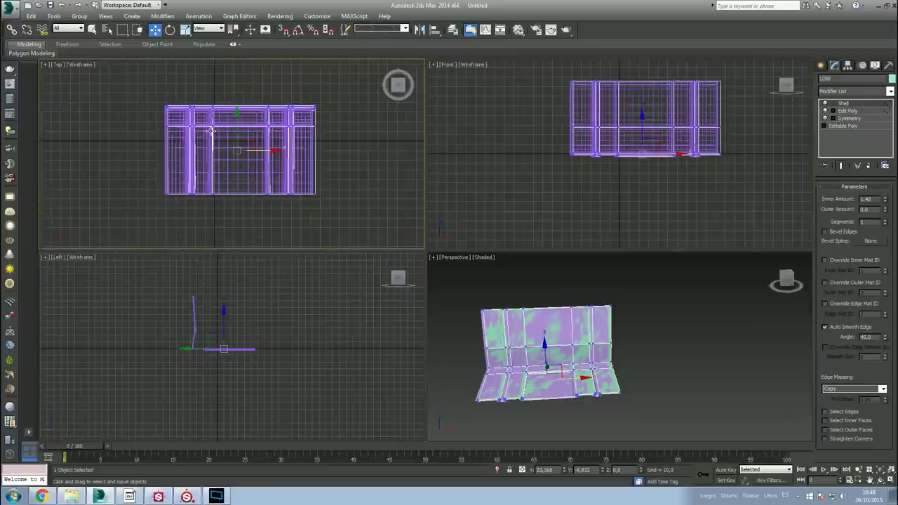
key(alt+w)
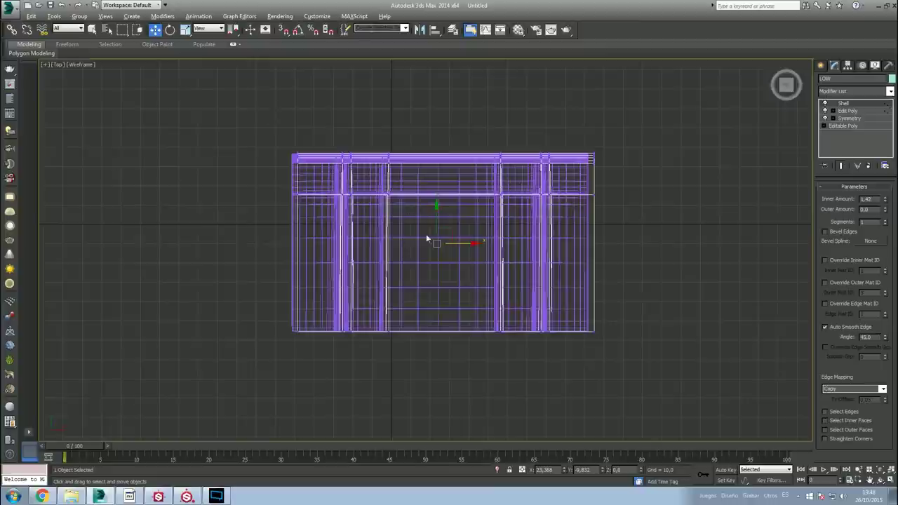
scroll(417, 228, up, 5)
drag(467, 245, 454, 249)
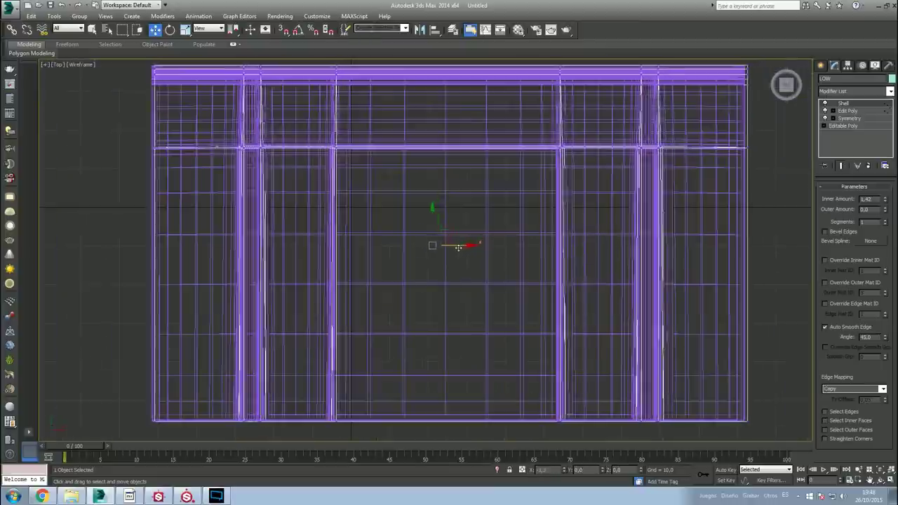
drag(455, 249, 455, 250)
Orbit the perspective view to check how the LOW panel overlaps the HIGH mesh.
key(alt+w)
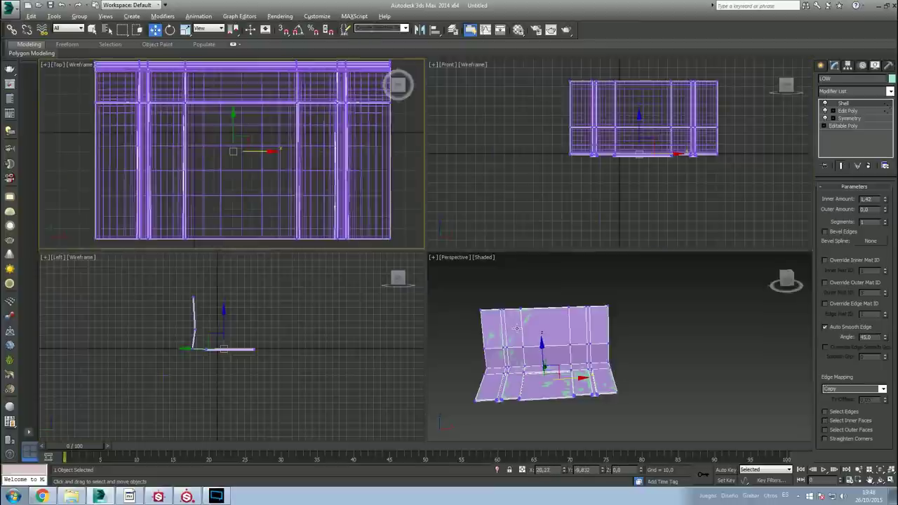
key(alt+w)
mouse_move(411, 268)
alt+middle_down()
mouse_move(527, 232)
mouse_move(401, 237)
mouse_move(407, 295)
alt+middle_up()
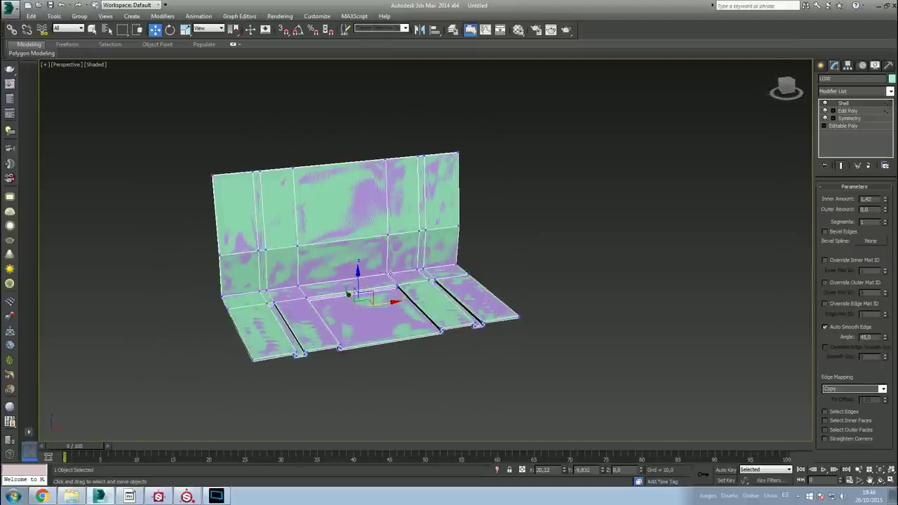
mouse_move(381, 265)
alt+middle_down()
mouse_move(366, 259)
mouse_move(445, 249)
alt+middle_up()
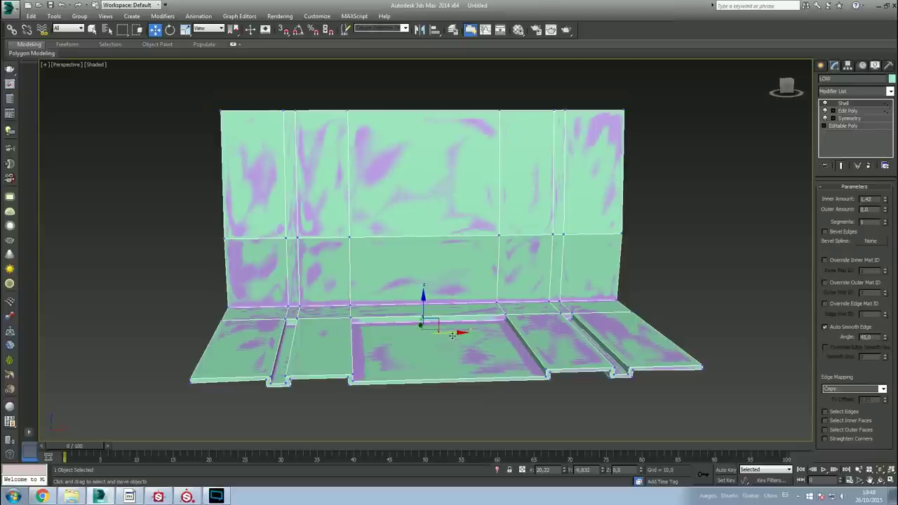
alt+middle_drag(452, 336, 393, 330)
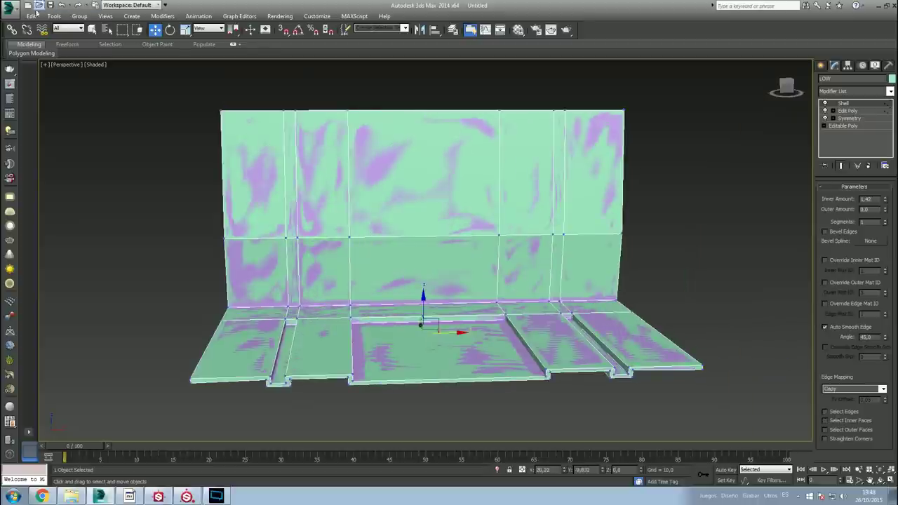
click(11, 9)
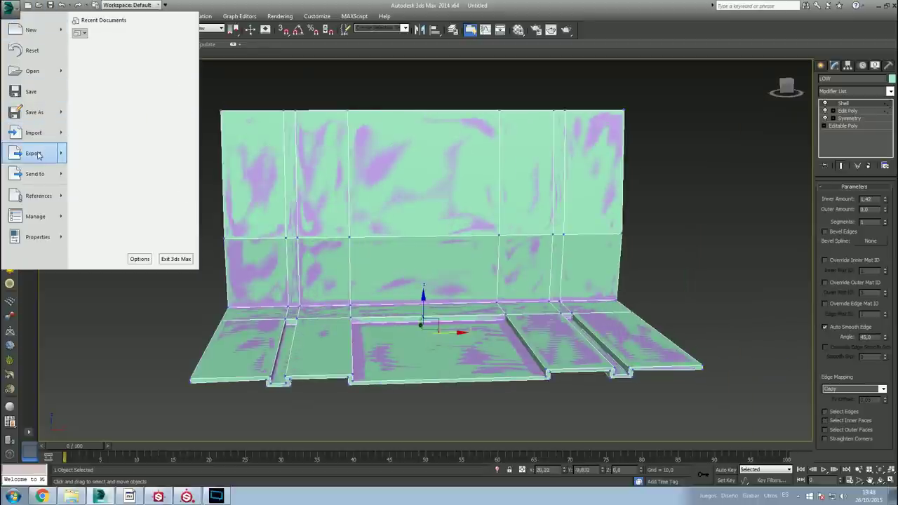
Export the LOW panel with gw::OBJ-Exporter as Soporte_LOW, then hide it.
key(Return)
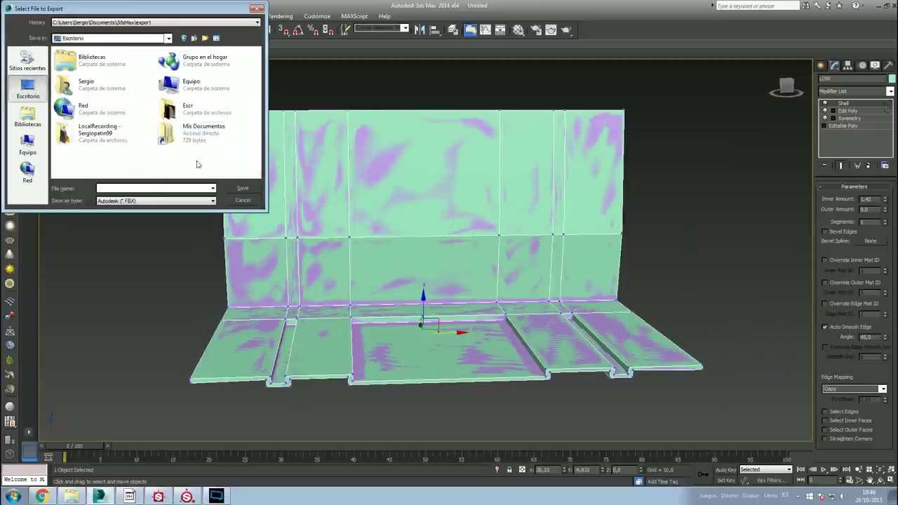
click(153, 201)
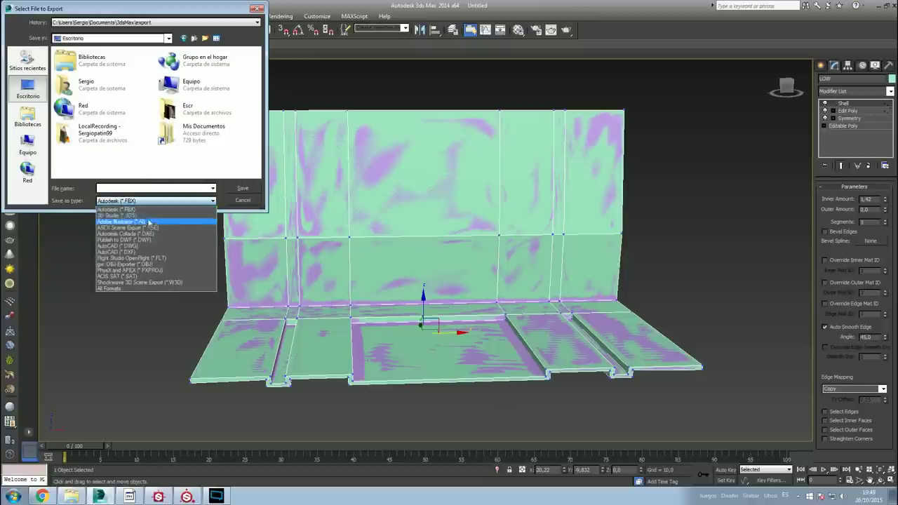
click(154, 262)
click(155, 188)
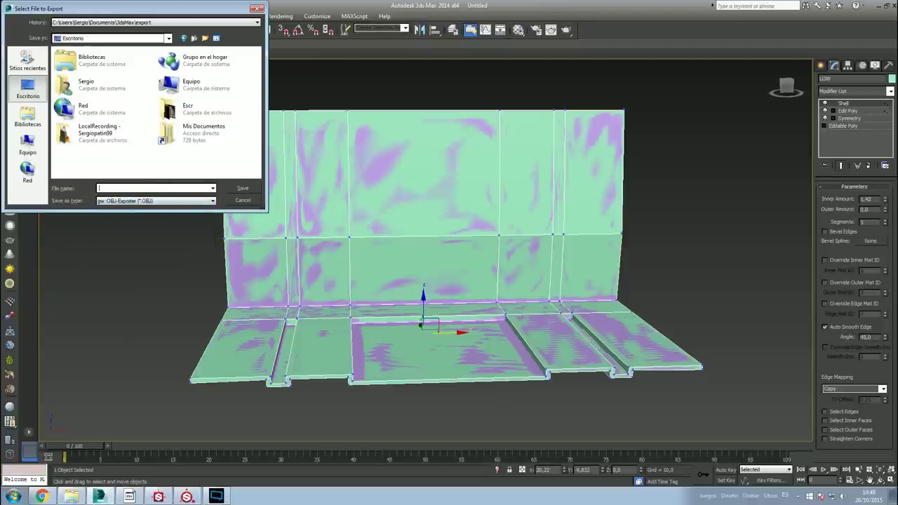
text(Sol)
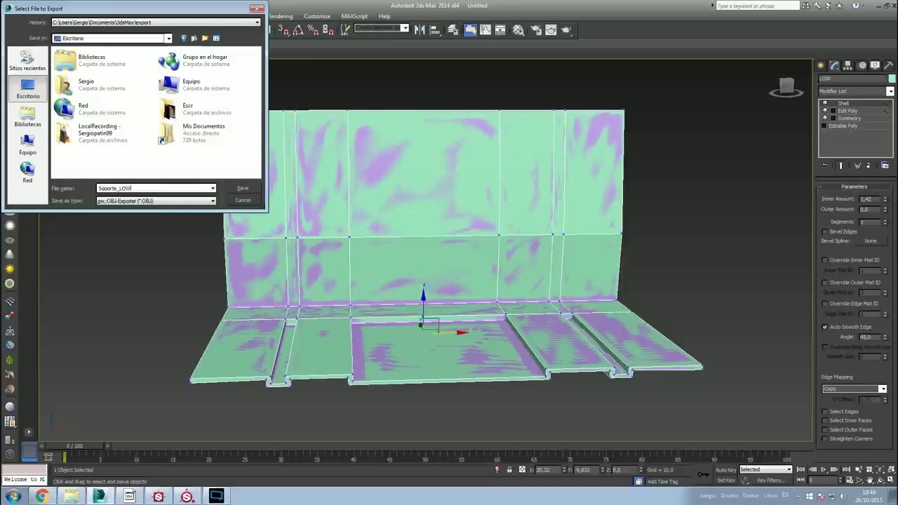
click(244, 192)
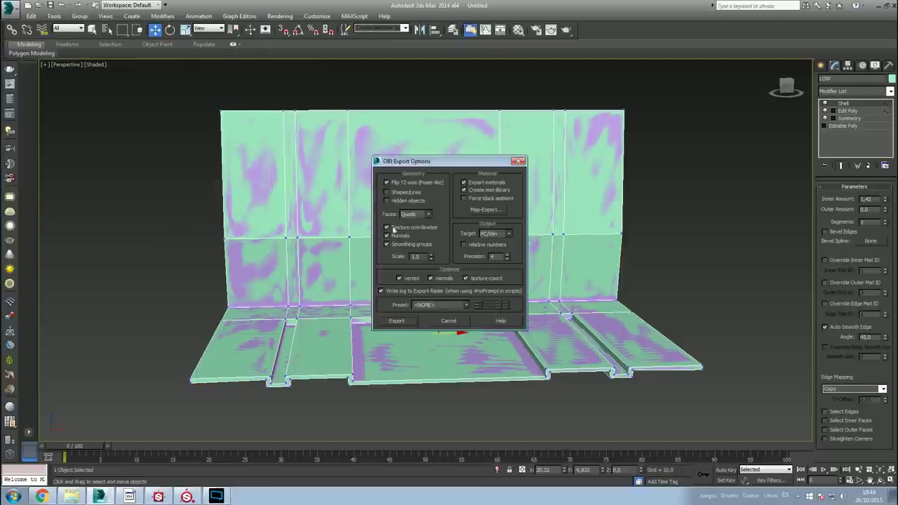
click(407, 321)
click(547, 323)
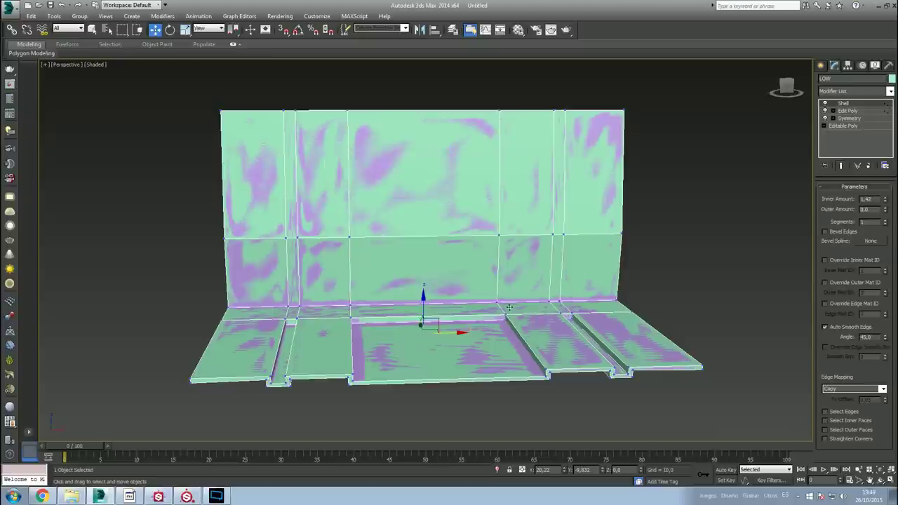
key(Delete)
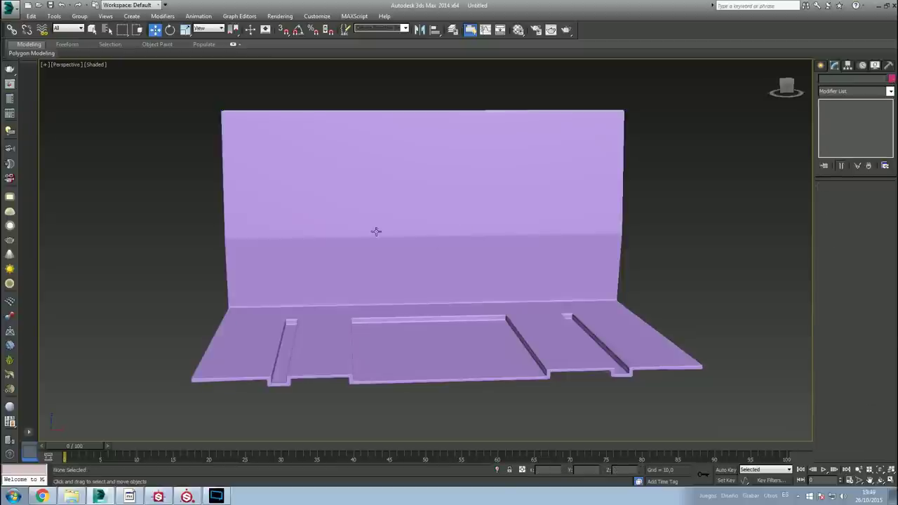
click(376, 231)
click(9, 8)
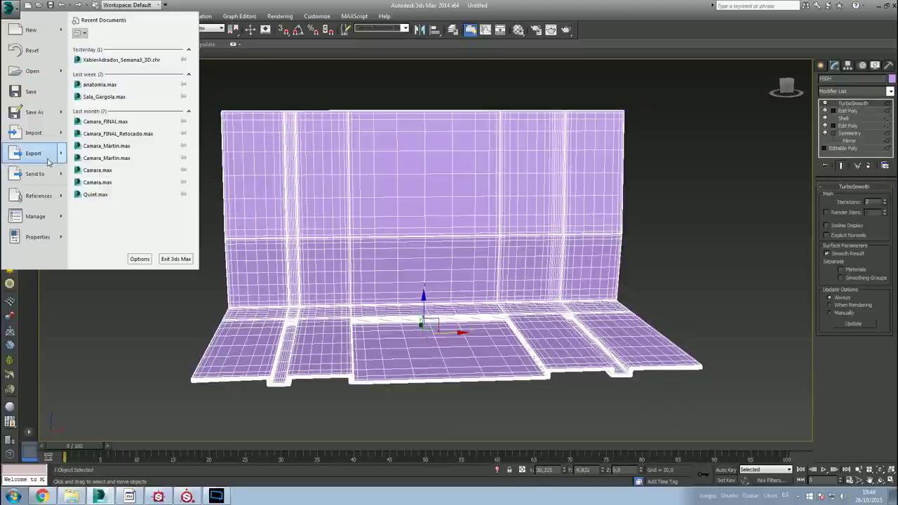
mouse_move(33, 153)
click(133, 89)
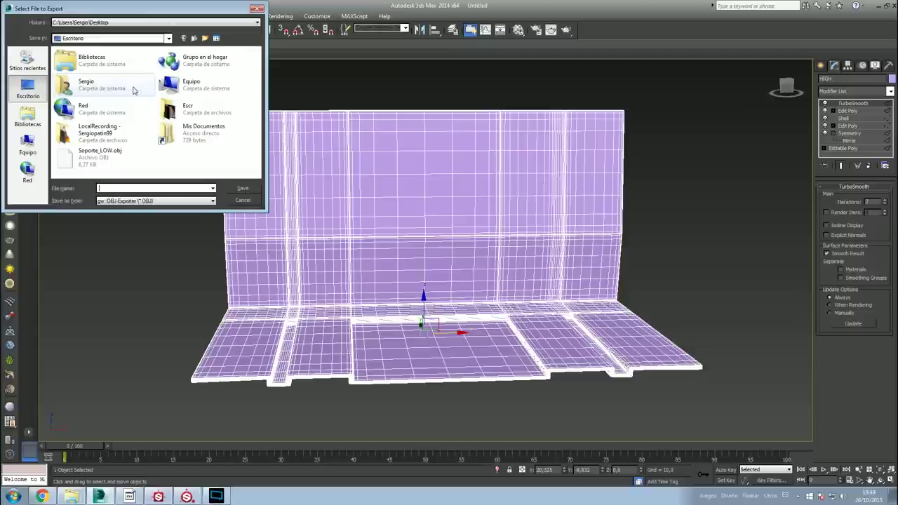
click(95, 156)
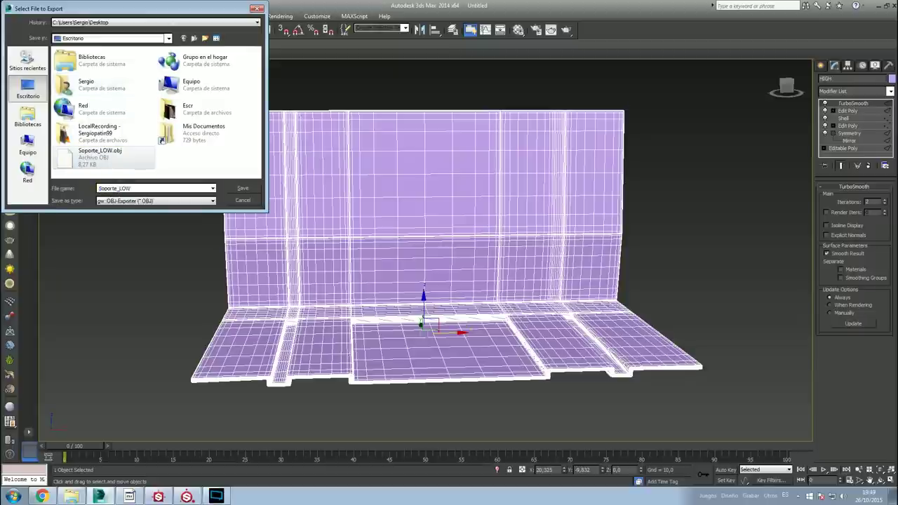
key(BackSpace)
key(BackSpace)
key(BackSpace)
text(HIGH)
key(Return)
key(Return)
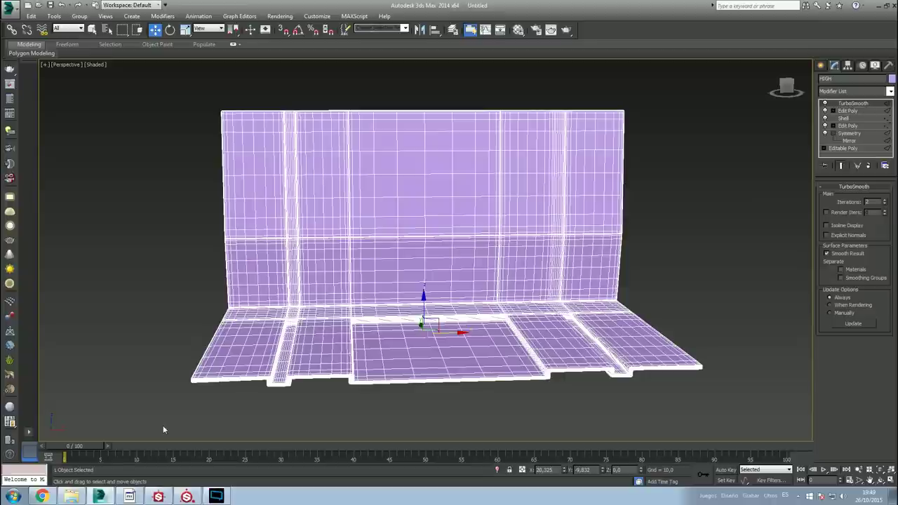
click(131, 494)
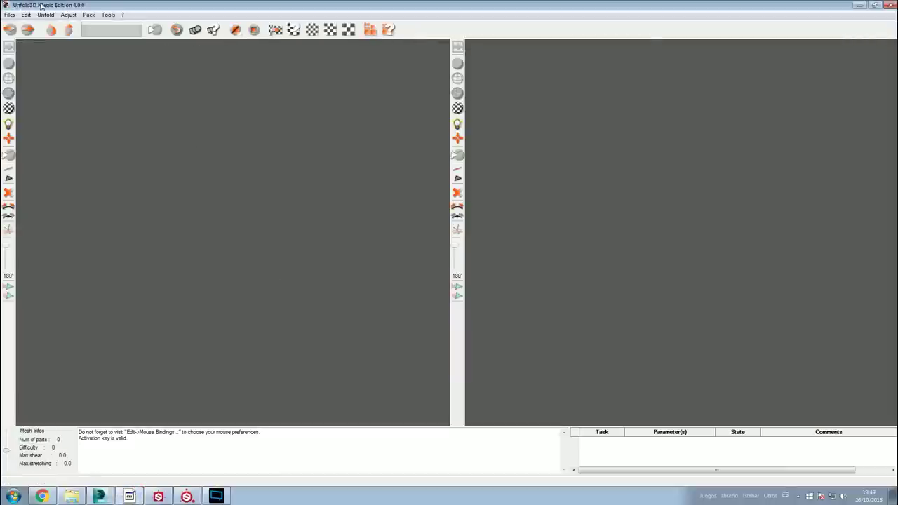
Load Soporte_LOW.obj from the Escritorio folder and orbit around it to inspect it.
click(10, 29)
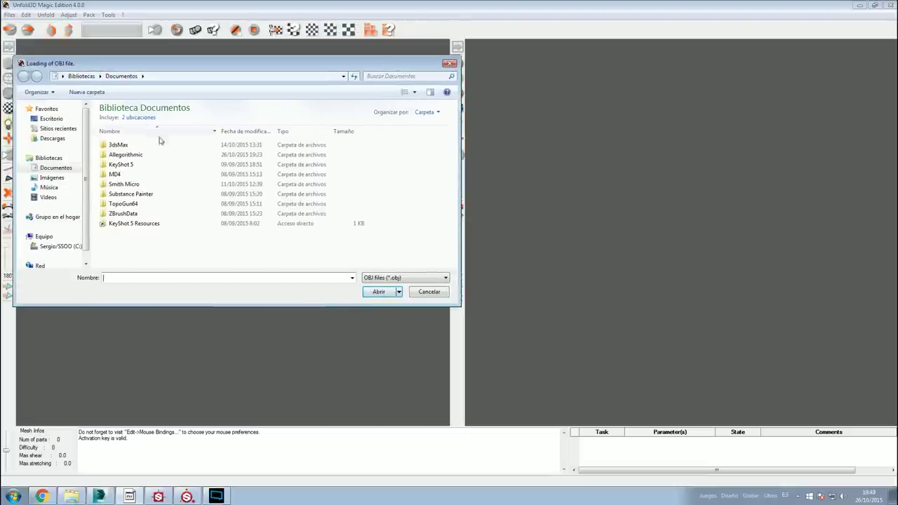
click(66, 119)
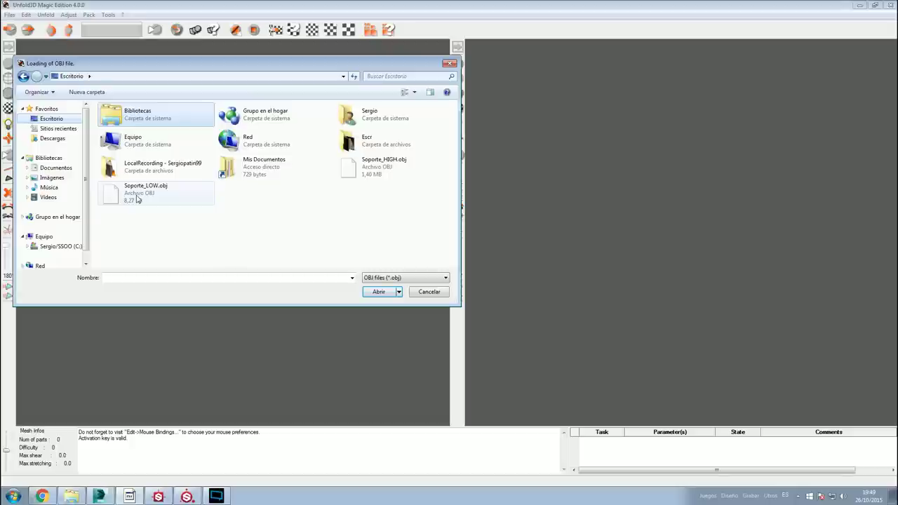
double_click(136, 197)
mouse_move(169, 217)
mouse_down()
mouse_move(265, 254)
mouse_move(276, 193)
mouse_up()
mouse_move(213, 202)
middle_down()
mouse_move(144, 236)
mouse_move(50, 189)
mouse_move(78, 141)
mouse_move(207, 207)
mouse_move(226, 244)
mouse_move(173, 269)
mouse_move(155, 260)
mouse_move(207, 204)
mouse_move(158, 149)
middle_up()
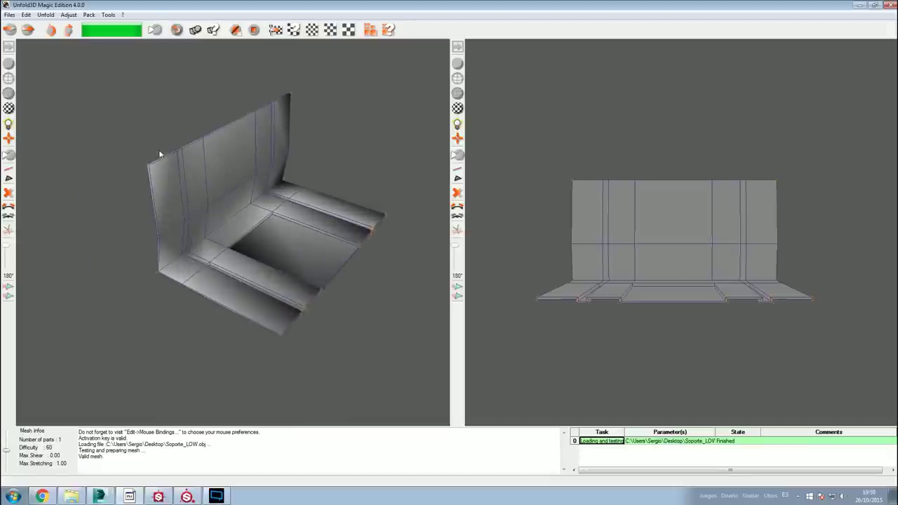
Mark the wall's upper-left and left vertical edges plus the floor border and notch edges as seam.
scroll(170, 199, up, 3)
middle_drag(170, 199, 183, 195)
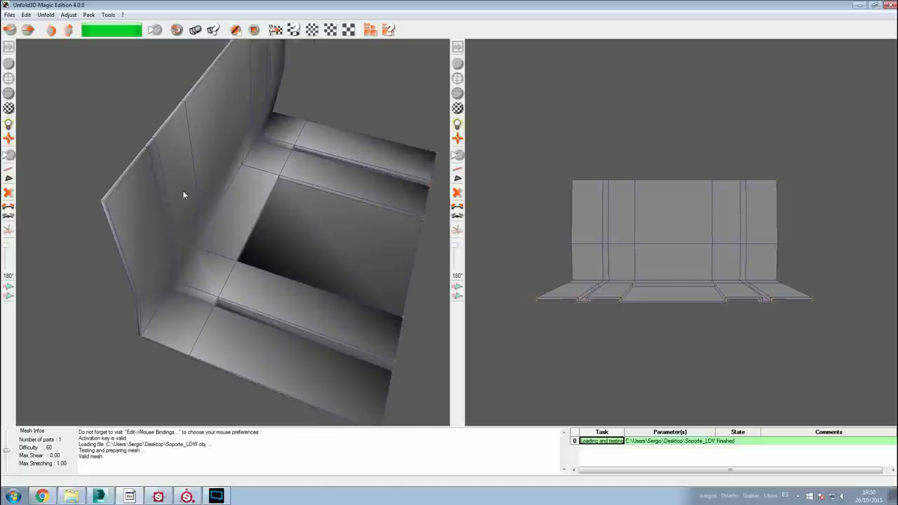
click(131, 175)
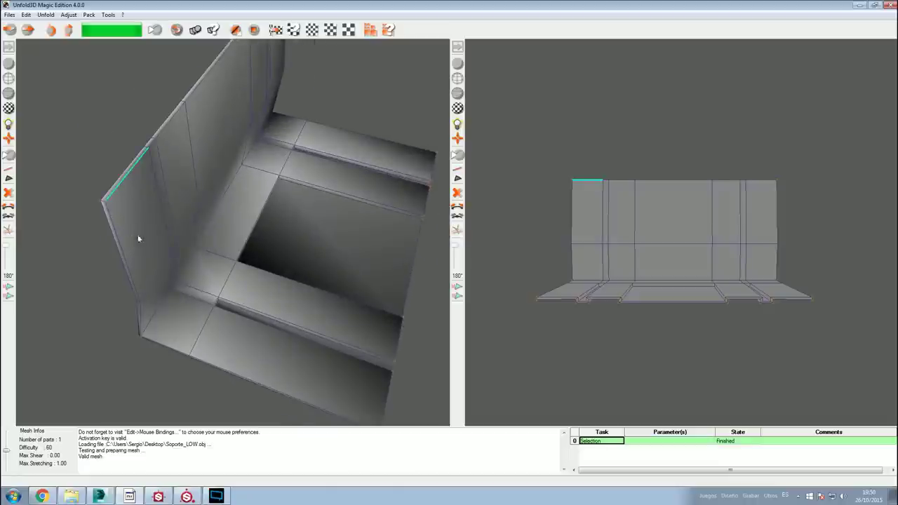
middle_drag(131, 232, 158, 267)
click(162, 342)
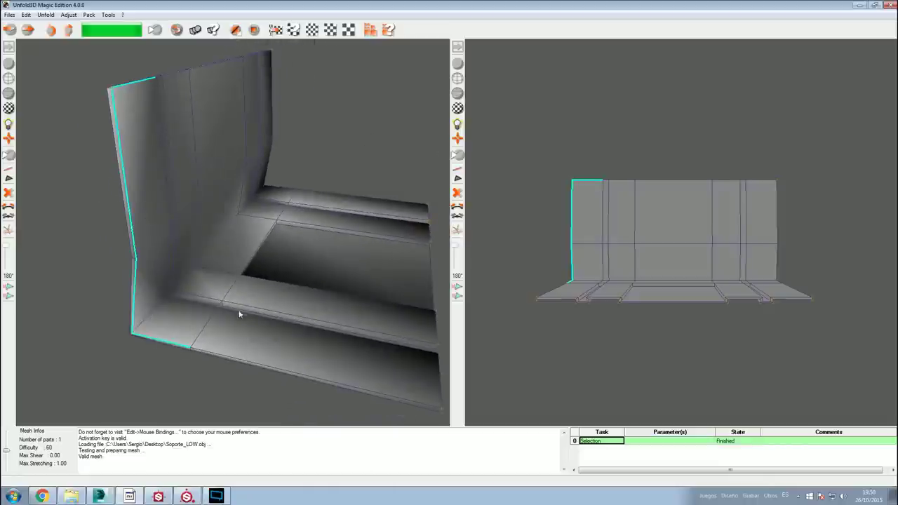
middle_drag(216, 314, 156, 308)
click(210, 326)
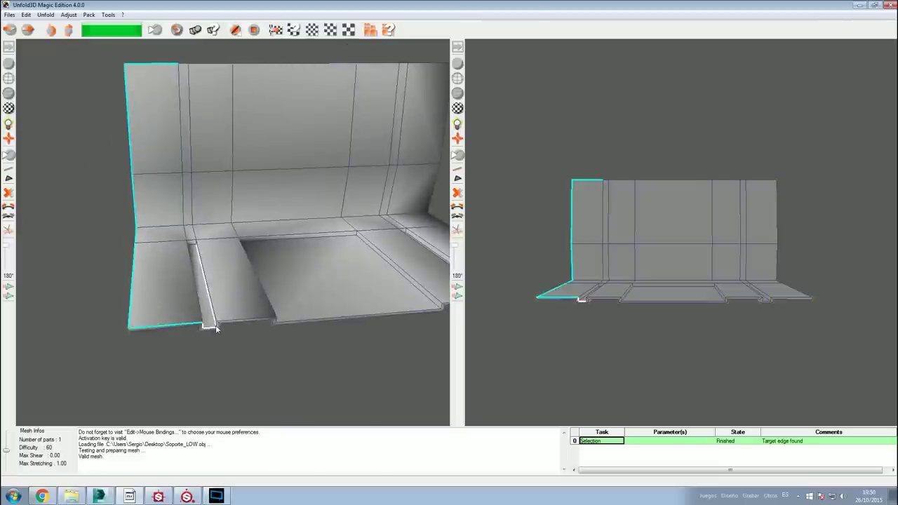
mouse_move(217, 327)
middle_down()
mouse_move(372, 337)
mouse_move(262, 327)
middle_up()
click(373, 334)
click(369, 312)
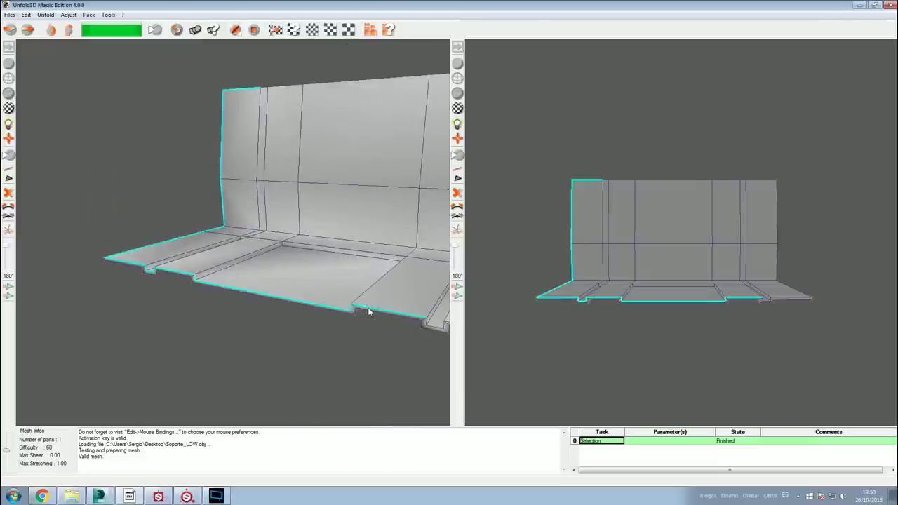
Add the right wall's outer edge and the wall's top edge to the seam, then cut along it.
mouse_move(315, 309)
middle_down()
mouse_move(294, 316)
mouse_move(368, 303)
middle_up()
mouse_move(361, 216)
middle_down()
mouse_move(353, 253)
mouse_move(362, 257)
middle_up()
click(427, 202)
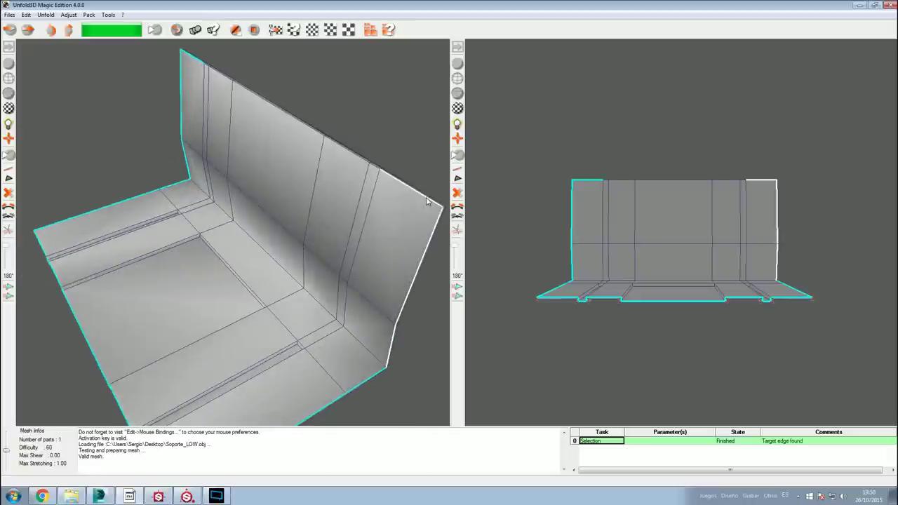
click(208, 67)
mouse_move(183, 167)
middle_down()
mouse_move(299, 142)
mouse_move(241, 217)
mouse_move(317, 211)
mouse_move(182, 240)
mouse_move(341, 260)
mouse_move(318, 251)
middle_up()
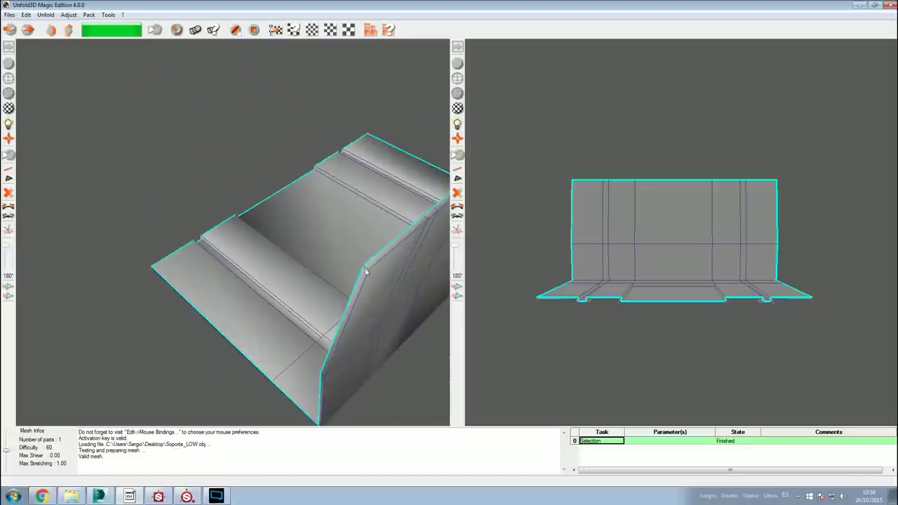
mouse_move(367, 266)
middle_down()
mouse_move(335, 256)
mouse_move(393, 211)
mouse_move(297, 254)
mouse_move(333, 210)
mouse_move(356, 232)
mouse_move(272, 237)
middle_up()
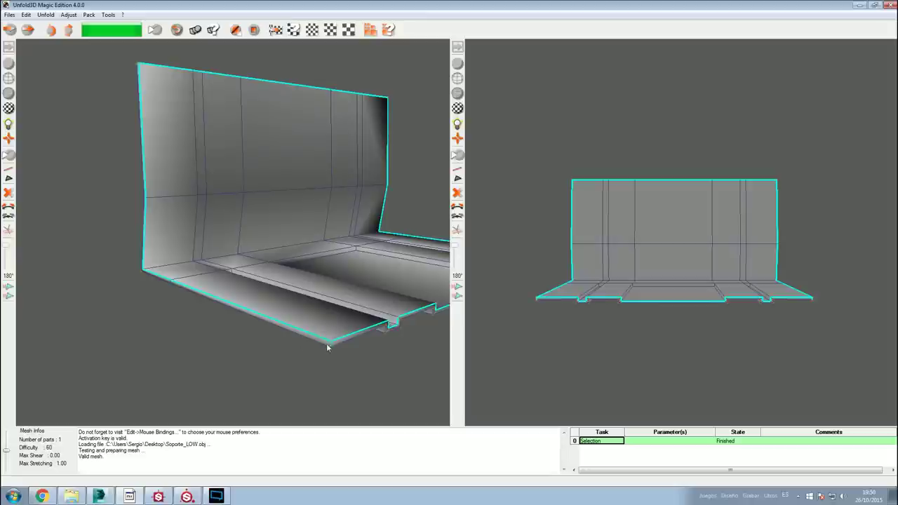
mouse_move(142, 276)
middle_down()
mouse_move(201, 262)
mouse_move(210, 282)
mouse_move(184, 248)
middle_up()
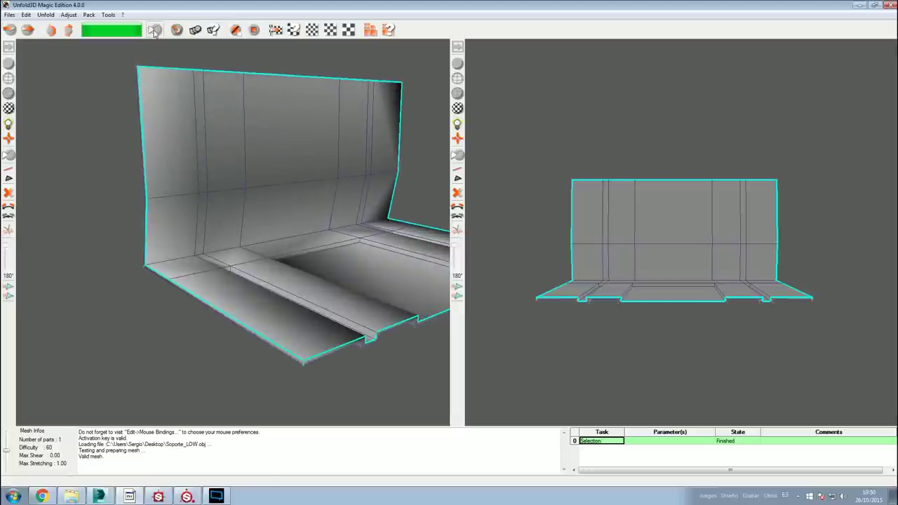
middle_drag(168, 106, 194, 147)
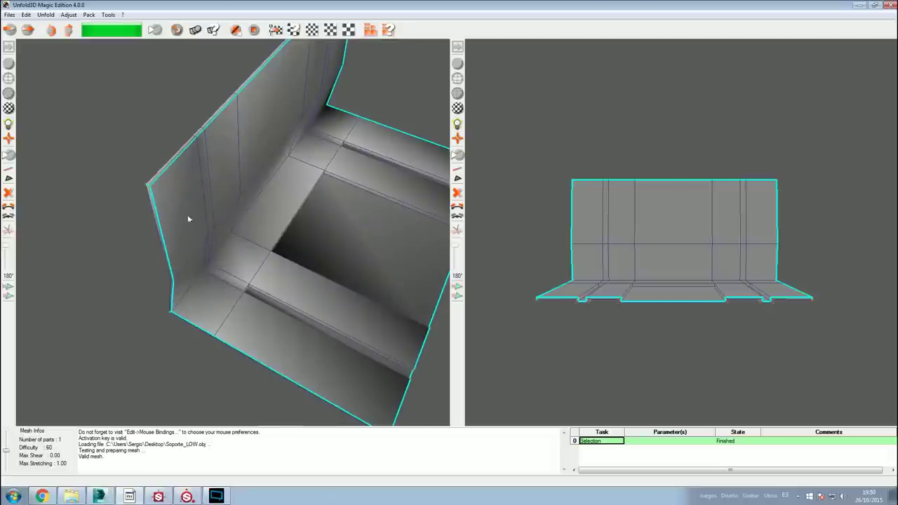
click(154, 31)
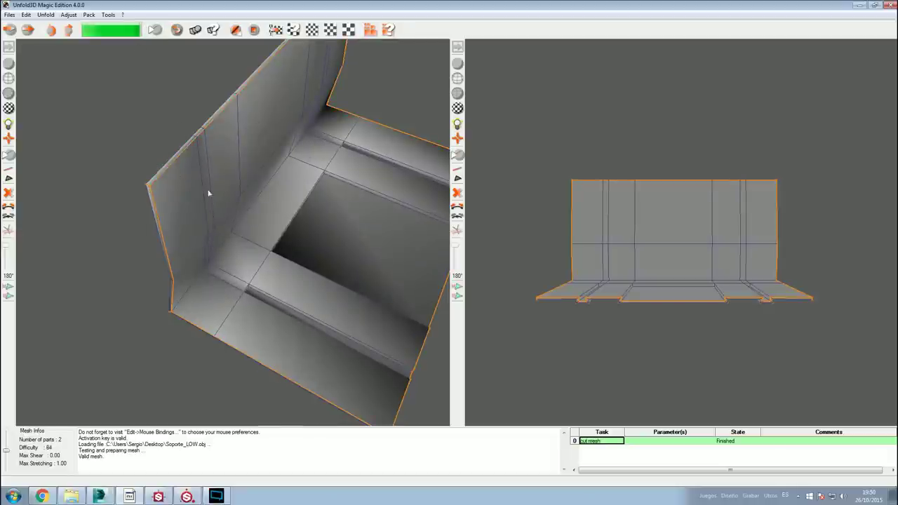
Unfold and pack both cut parts into UV islands, inspect them, and save as OBJ.
middle_drag(177, 208, 192, 177)
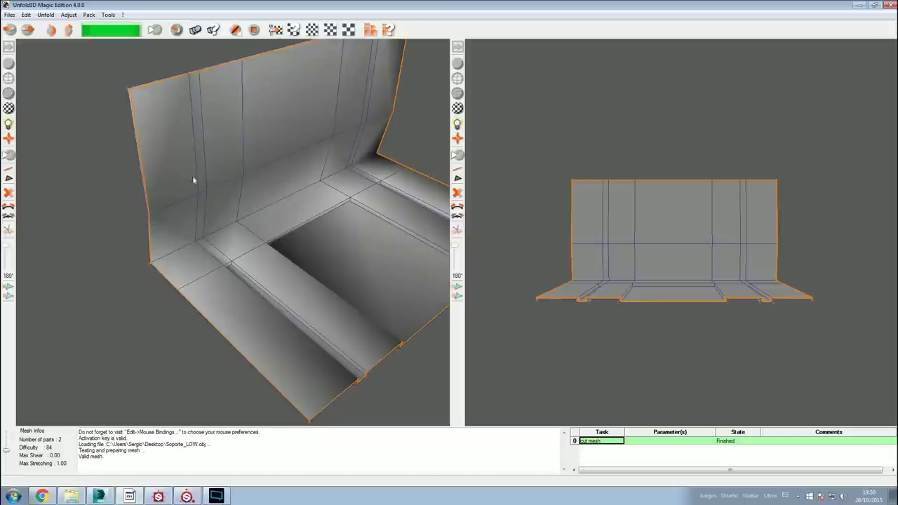
click(235, 31)
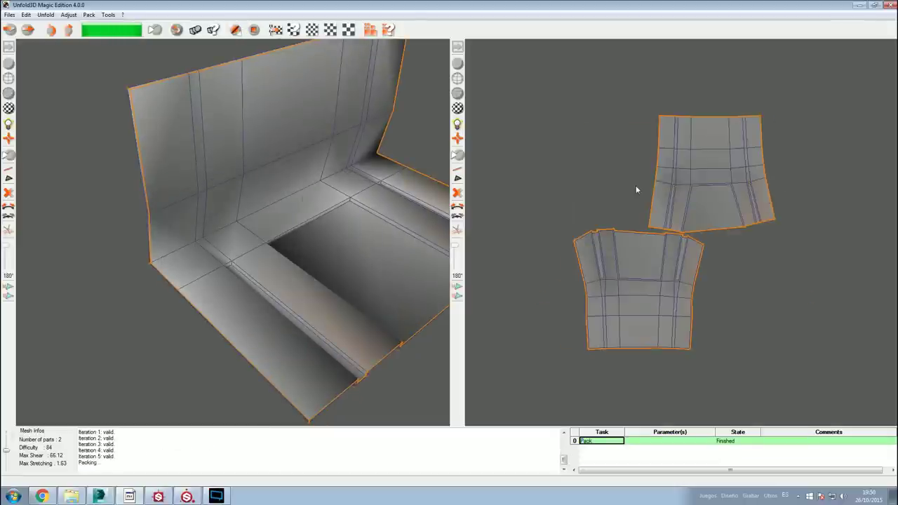
scroll(667, 215, up, 2)
scroll(673, 260, up, 2)
scroll(681, 248, up, 2)
scroll(681, 248, up, 1)
mouse_move(365, 224)
middle_down()
mouse_move(321, 217)
mouse_move(295, 256)
mouse_move(301, 223)
mouse_move(323, 231)
mouse_move(171, 194)
mouse_move(201, 226)
mouse_move(241, 243)
middle_up()
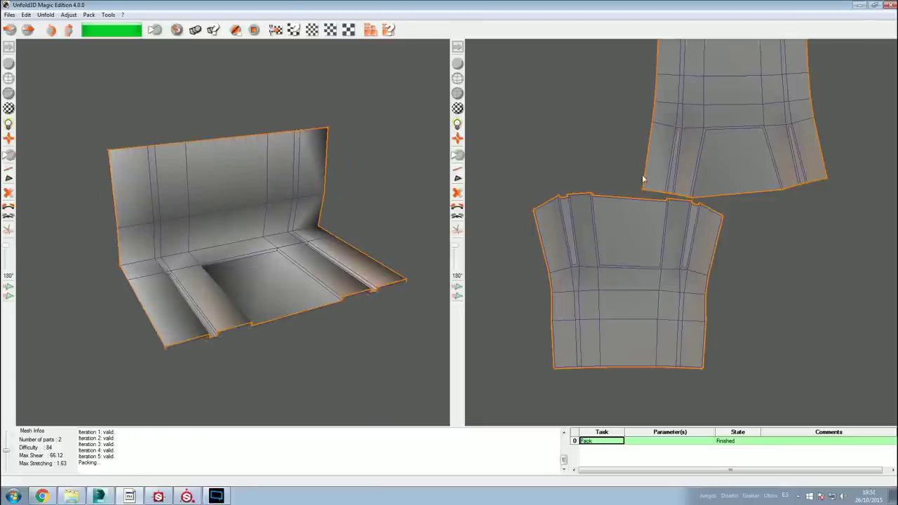
scroll(642, 180, down, 3)
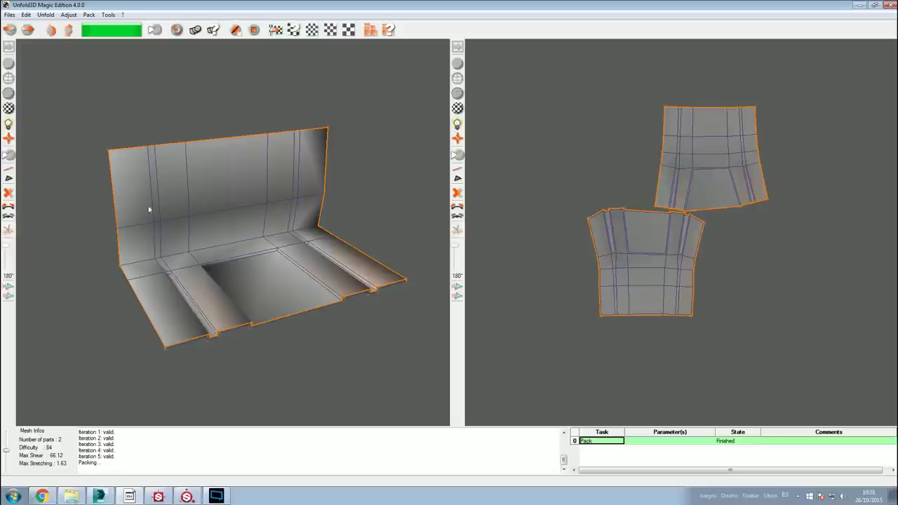
middle_drag(255, 310, 355, 280)
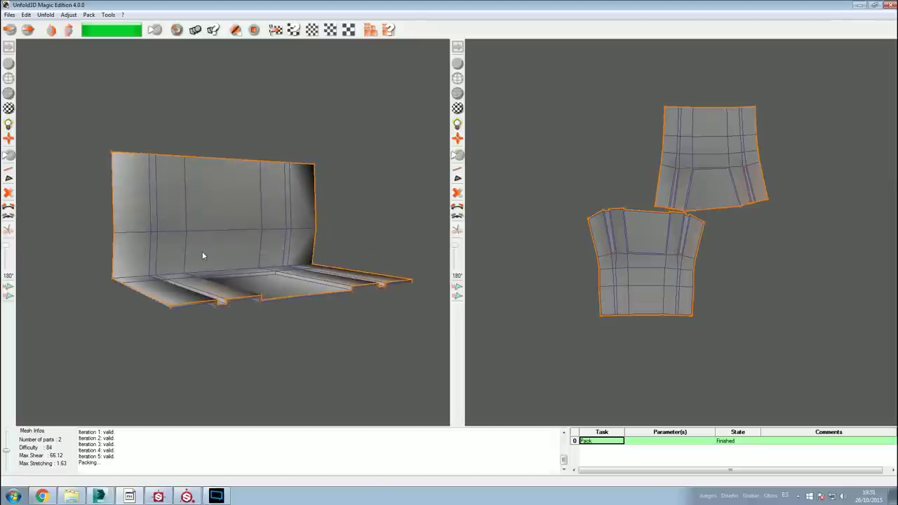
middle_drag(253, 218, 246, 249)
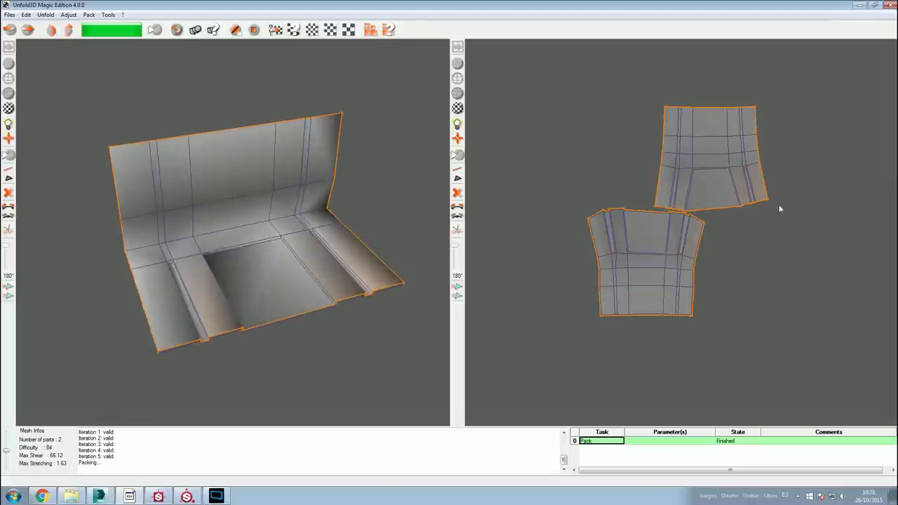
mouse_move(281, 241)
middle_down()
mouse_move(245, 217)
mouse_move(212, 226)
mouse_move(166, 165)
middle_up()
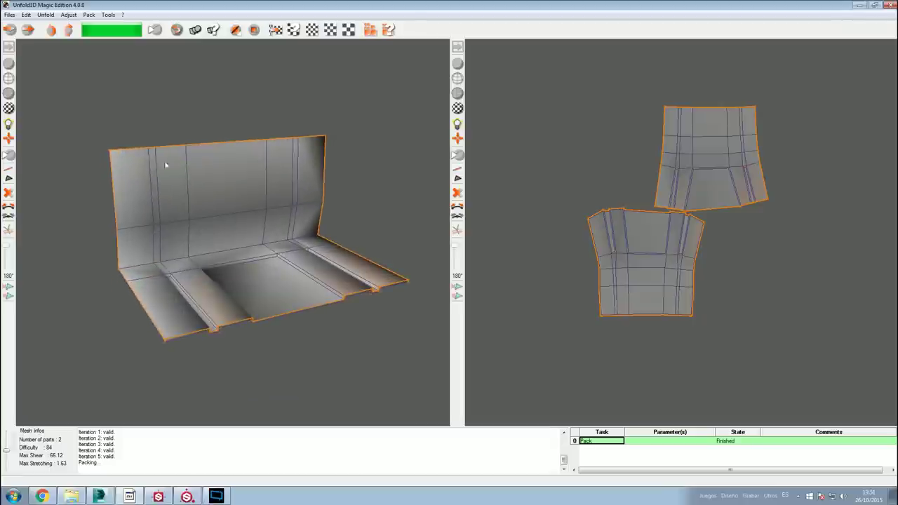
click(29, 30)
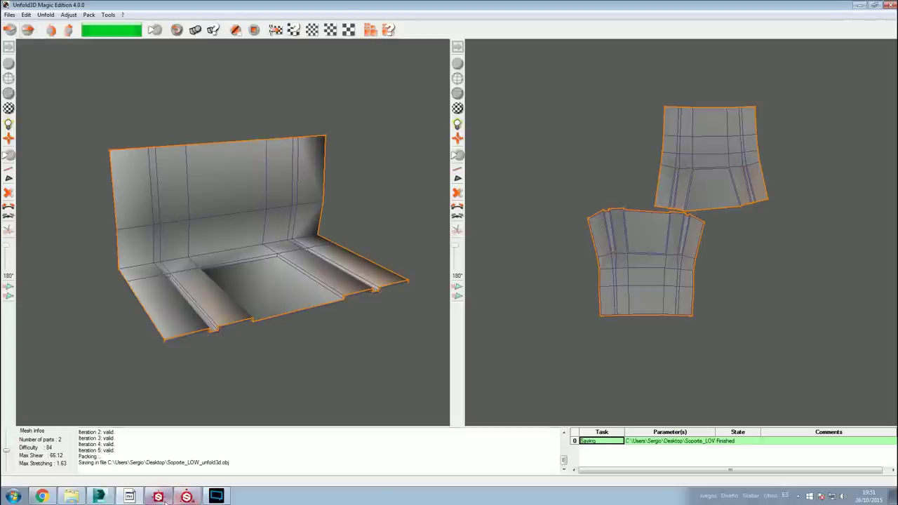
Switch over to Substance Designer from the taskbar.
click(158, 496)
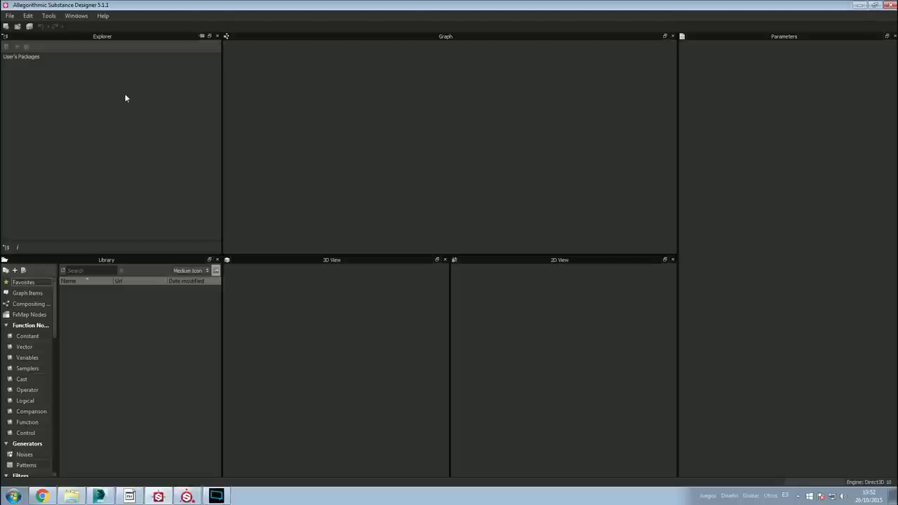
Create a new Empty substance package with New_Graph, then minimize Substance Designer and Unfold3D.
click(10, 16)
click(28, 28)
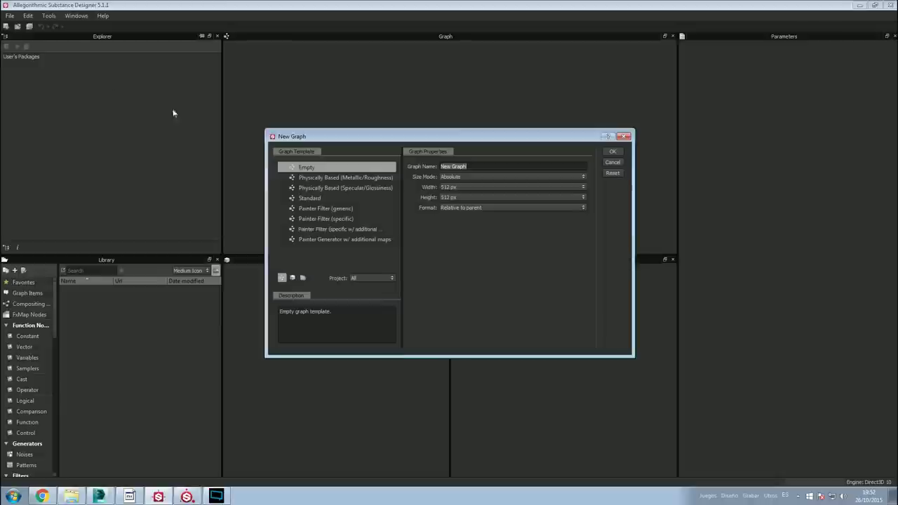
click(614, 151)
click(38, 77)
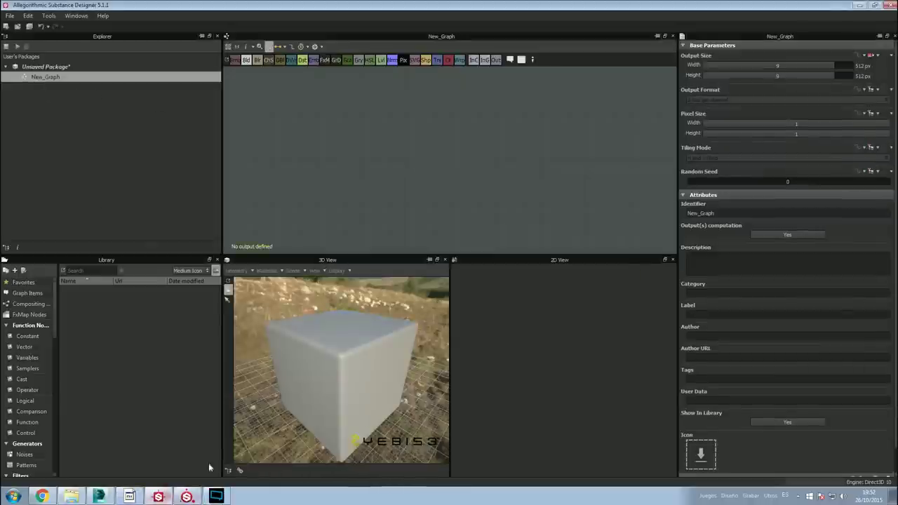
click(860, 6)
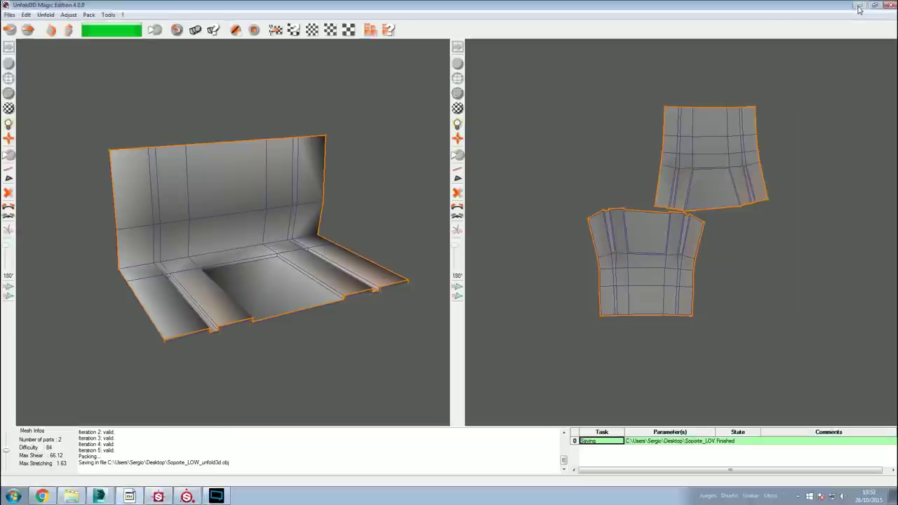
click(859, 7)
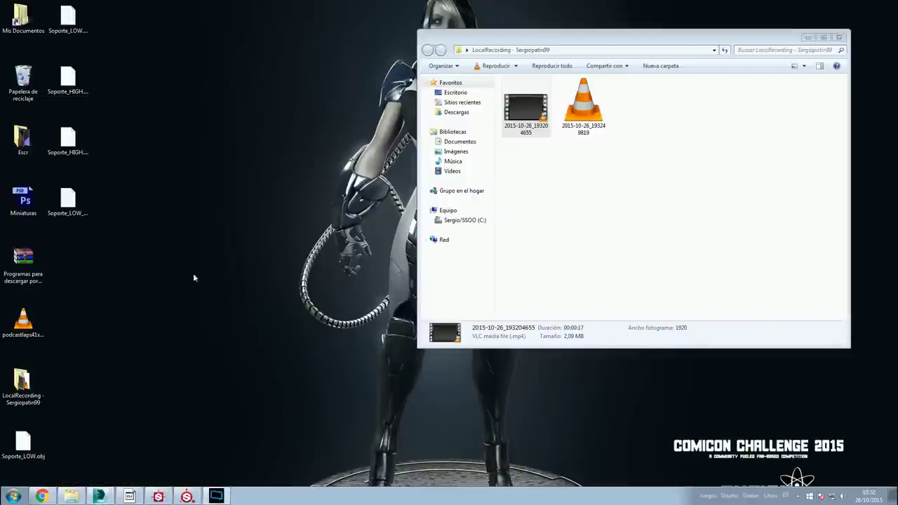
Select the Soporte_LOW_unfold3d.obj and Soporte_HIGH desktop files together, then return to Substance Designer.
click(77, 196)
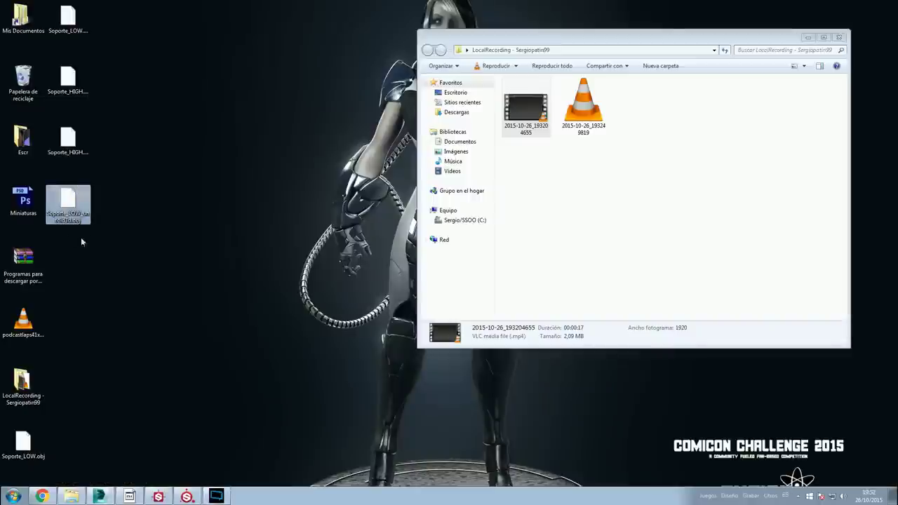
click(73, 82)
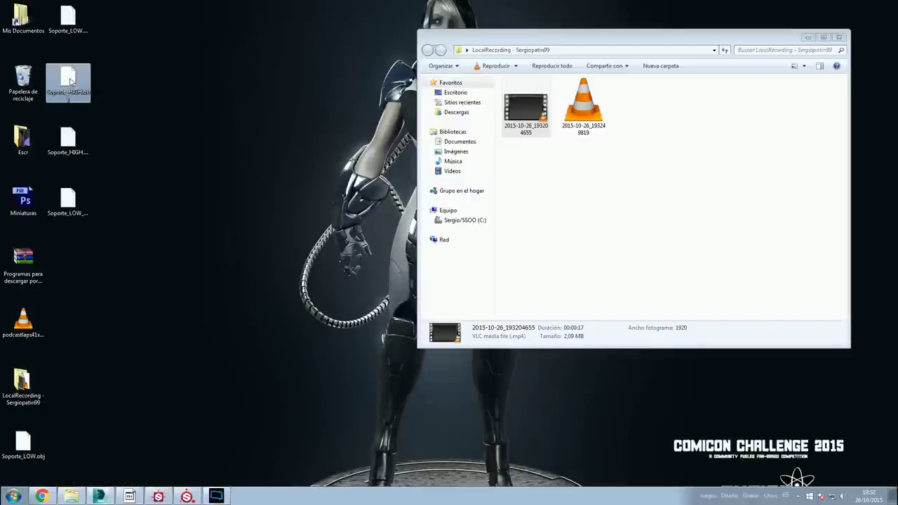
click(75, 134)
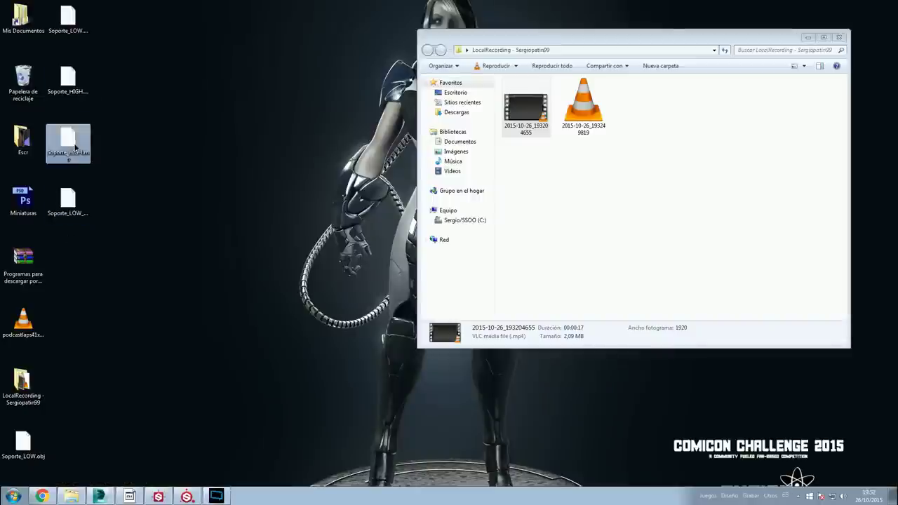
click(67, 18)
click(23, 442)
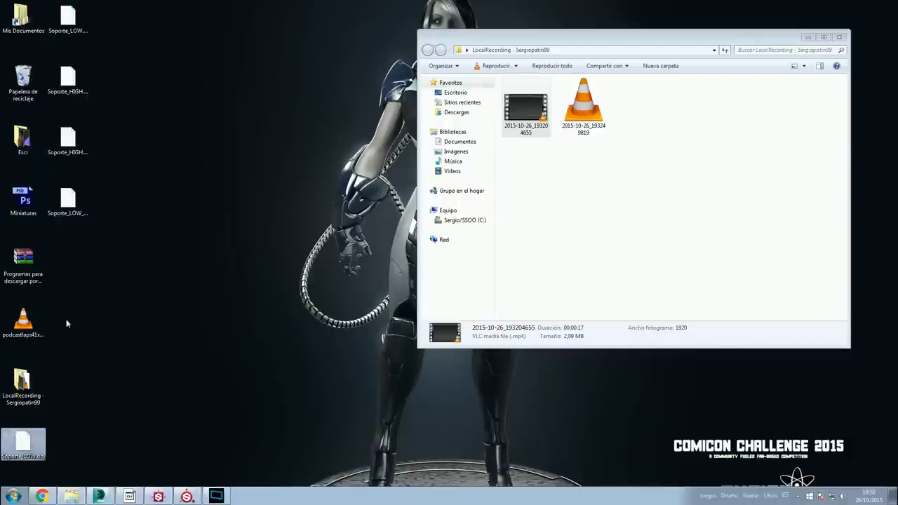
click(69, 210)
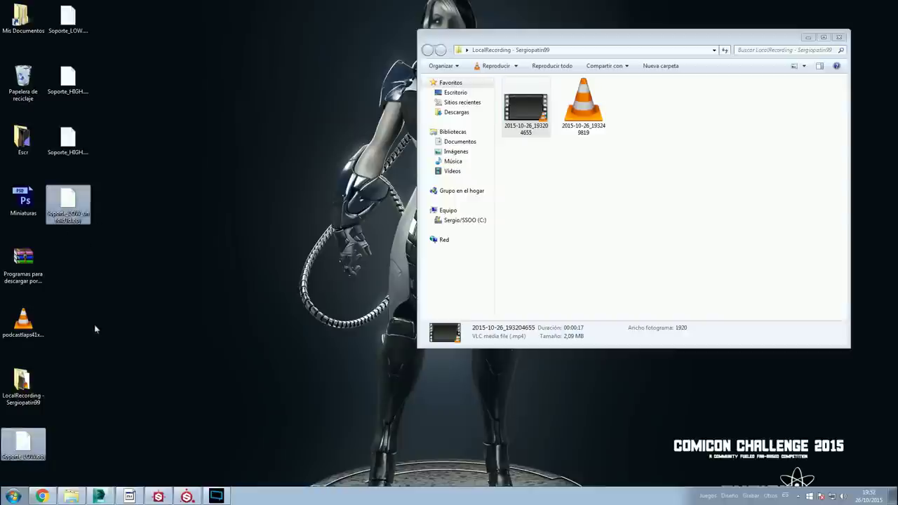
click(68, 78)
ctrl+click(70, 207)
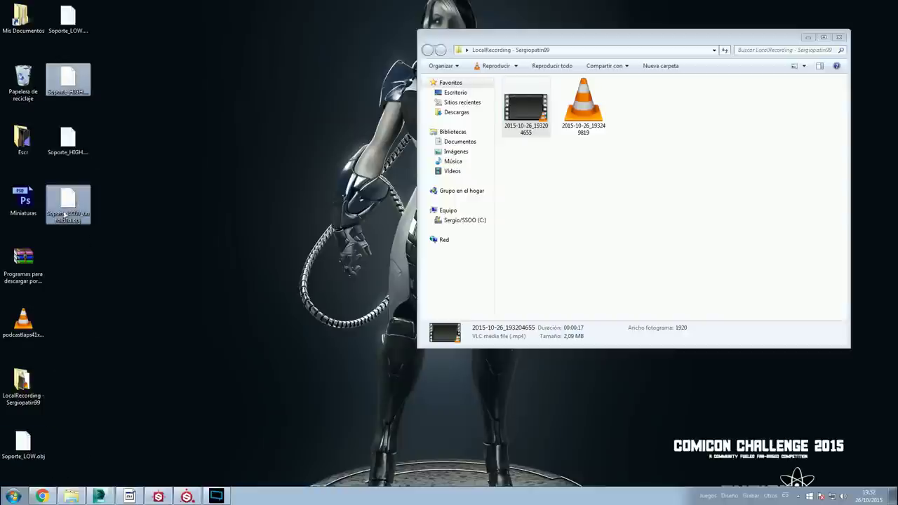
click(158, 495)
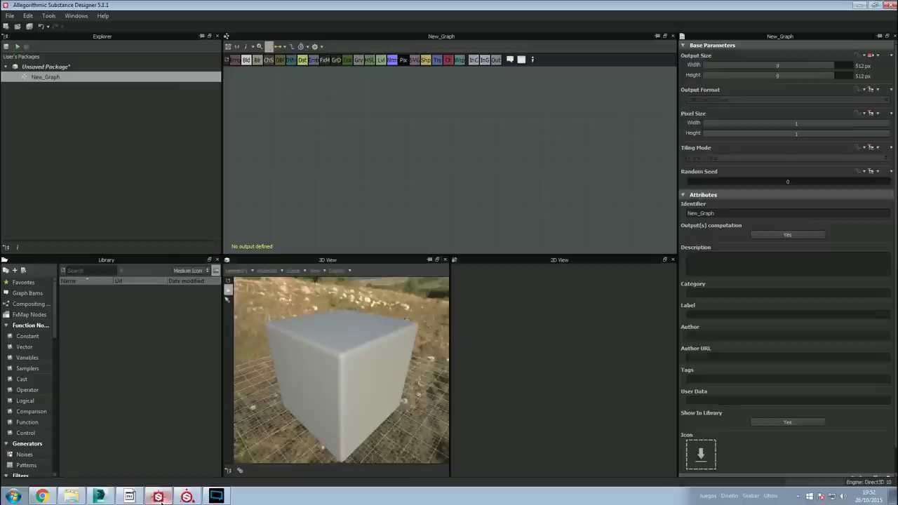
Import both meshes as resources and open Bake model information for Soporte_LOW_unfold3d.
drag(198, 441, 41, 75)
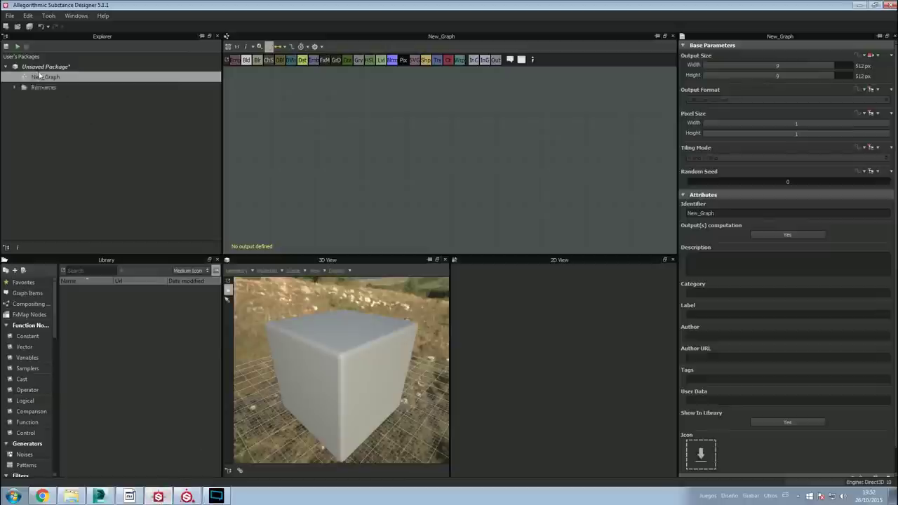
click(18, 87)
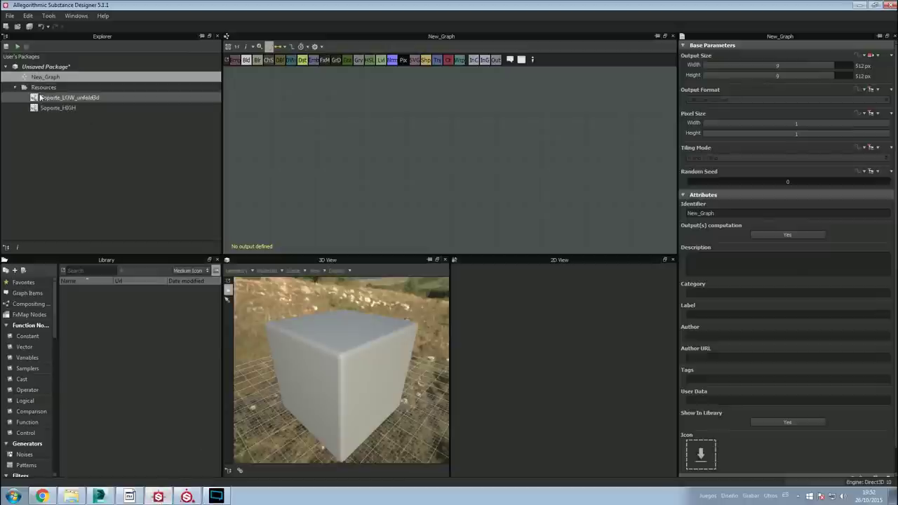
click(84, 99)
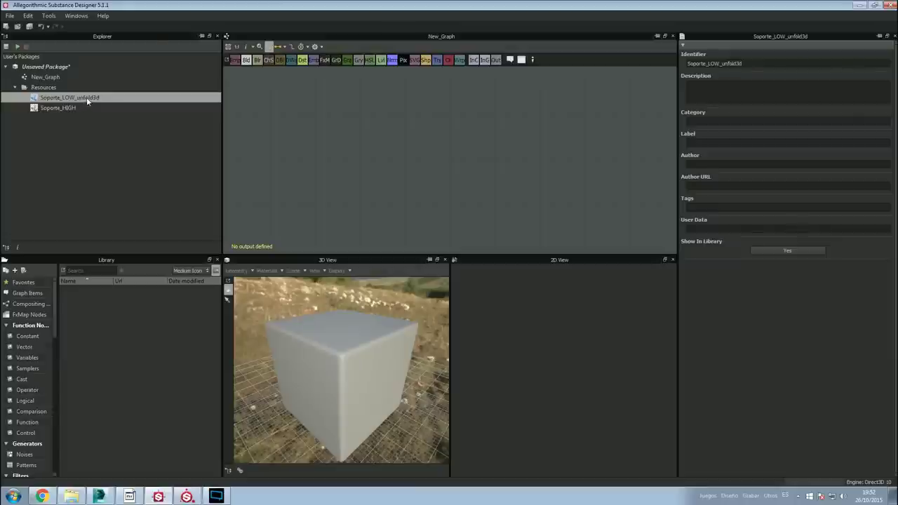
right_click(87, 102)
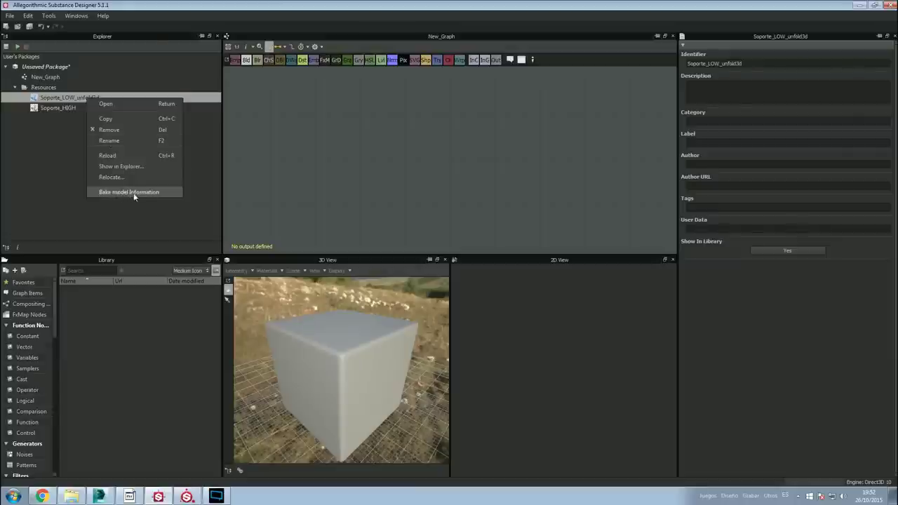
click(134, 194)
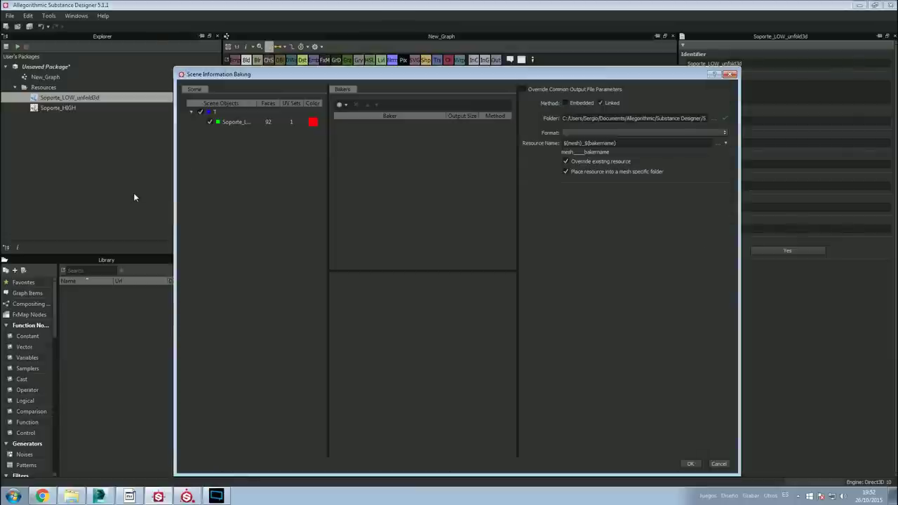
click(345, 106)
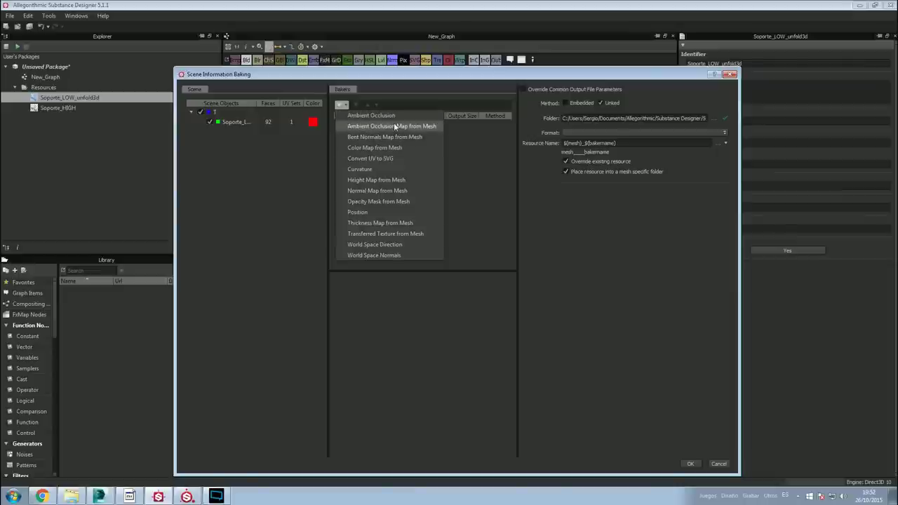
Add Ambient Occlusion from Mesh, Normal Map from Mesh and Curvature bakers, then browse for an output folder.
click(396, 126)
click(341, 105)
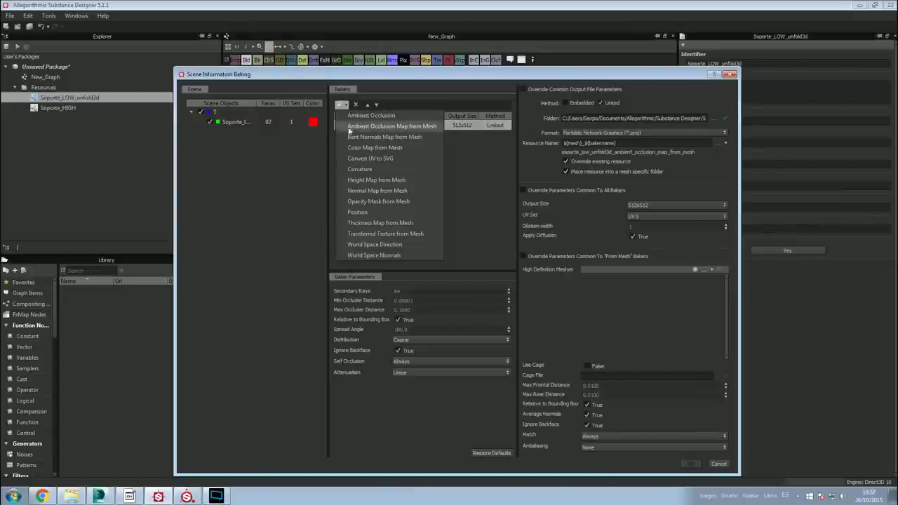
click(396, 191)
click(341, 105)
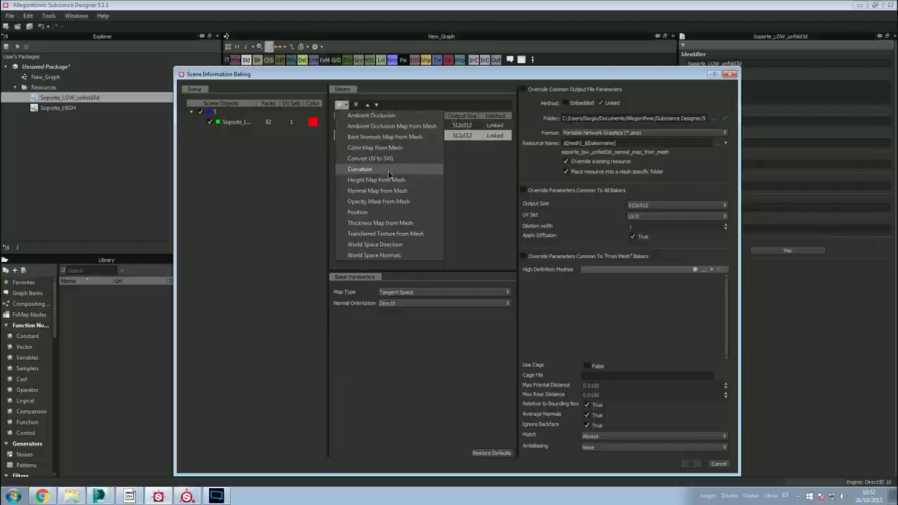
click(389, 170)
click(393, 125)
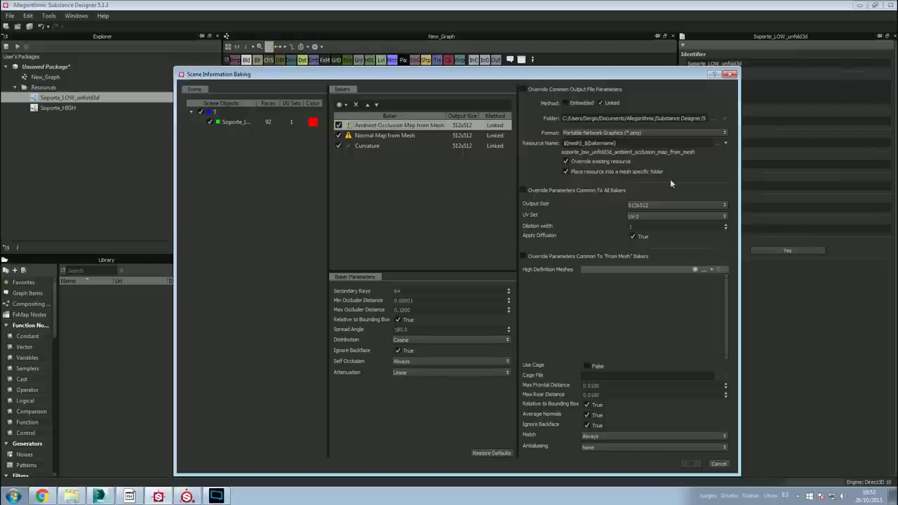
click(715, 118)
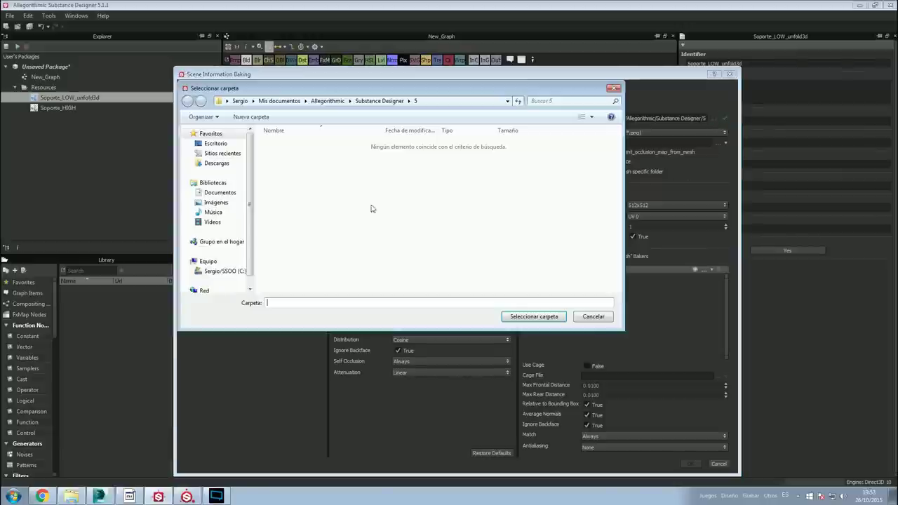
Save baked maps to the Desktop (Escritorio) at an output size of 4096x4096.
click(215, 143)
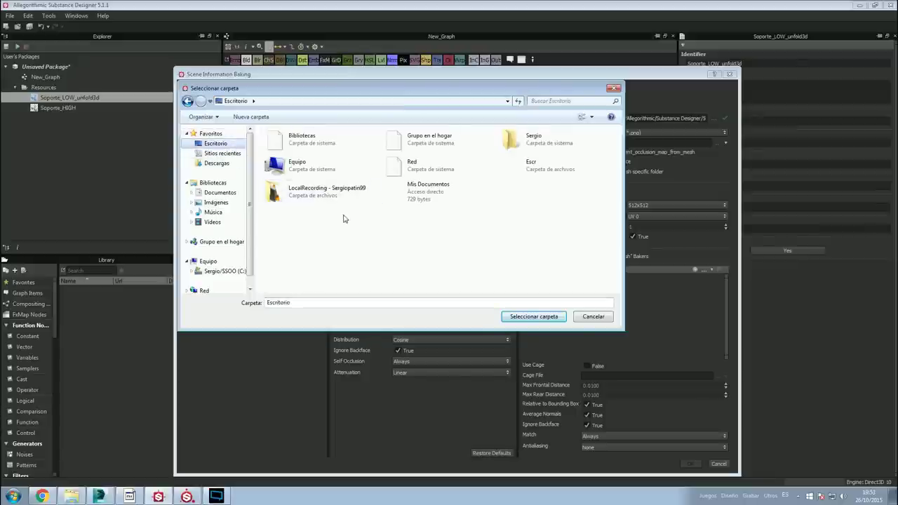
click(534, 316)
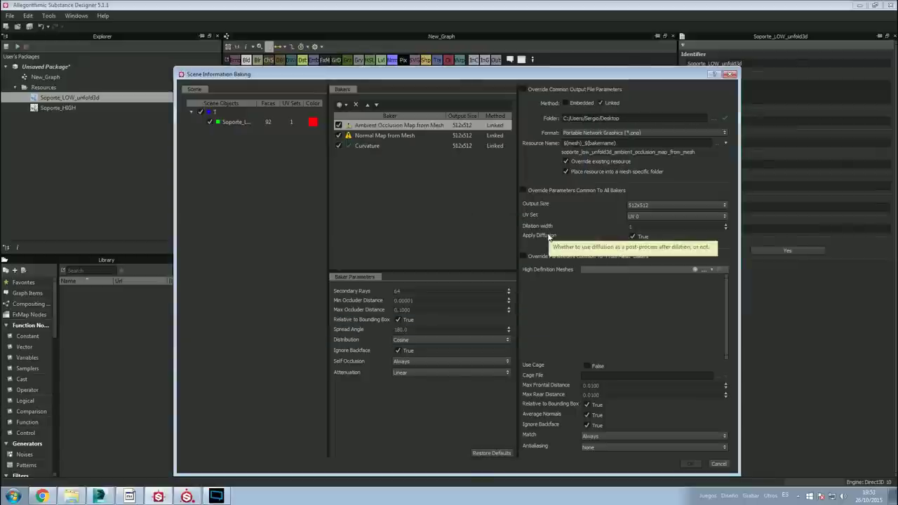
click(684, 204)
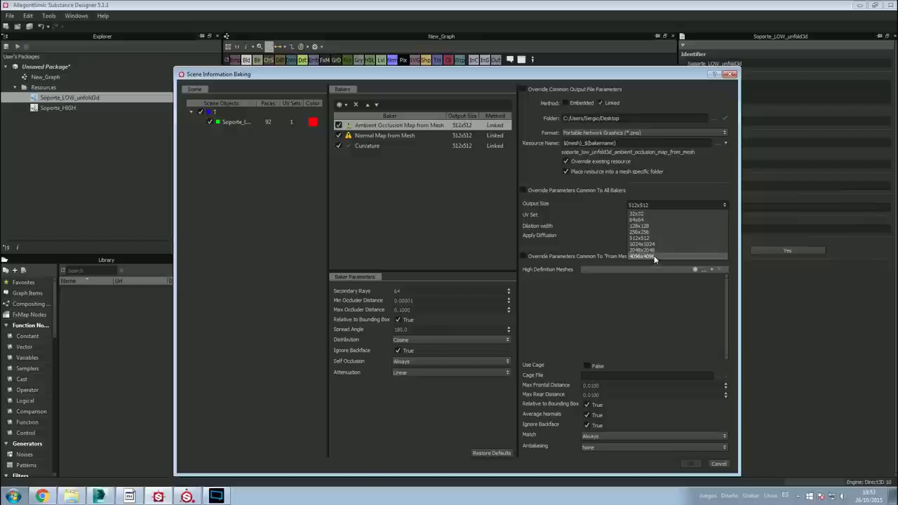
click(654, 256)
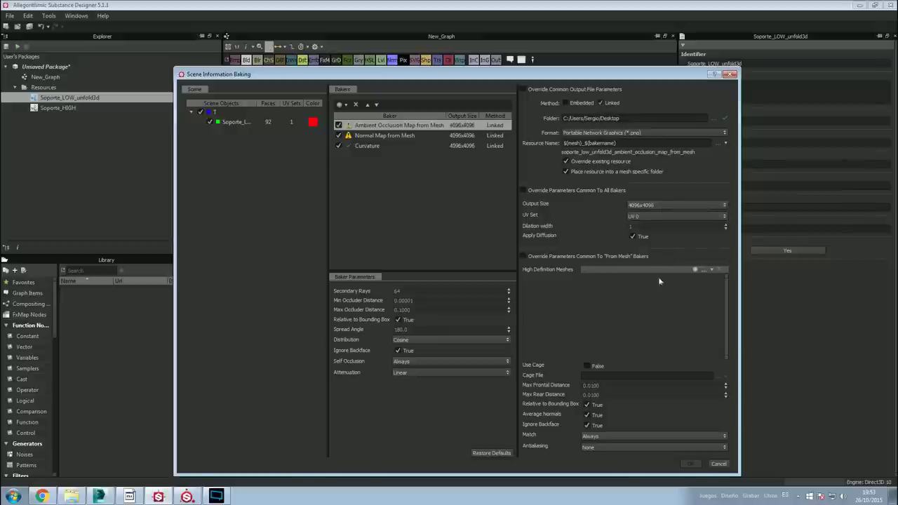
Add Soporte_HIGH from resources as the high-definition mesh.
click(710, 272)
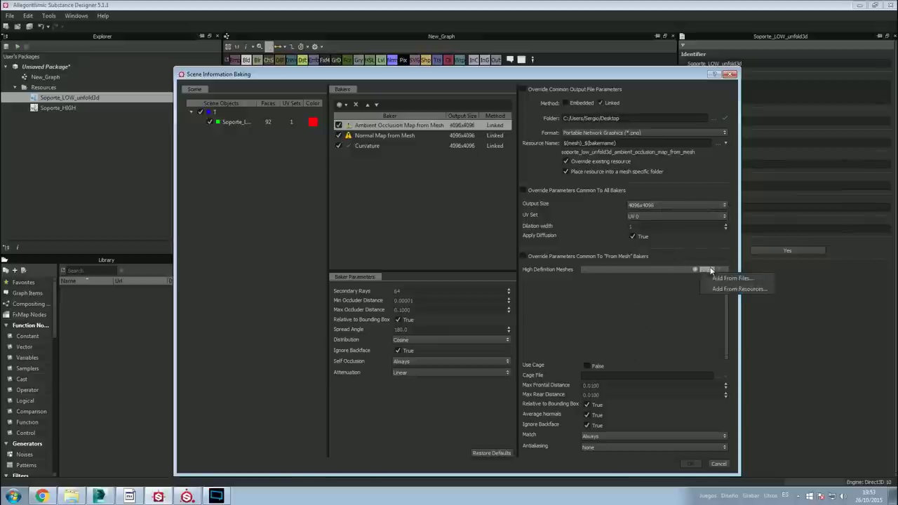
click(727, 287)
double_click(421, 203)
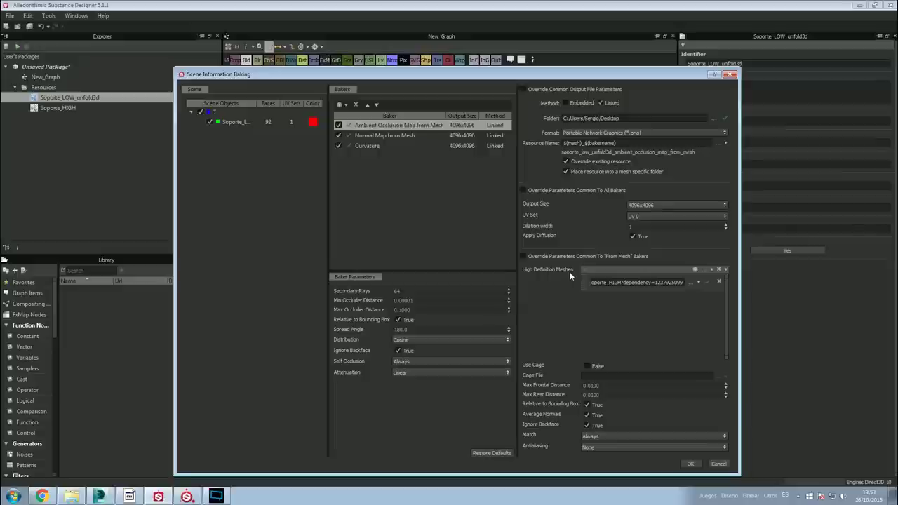
click(376, 147)
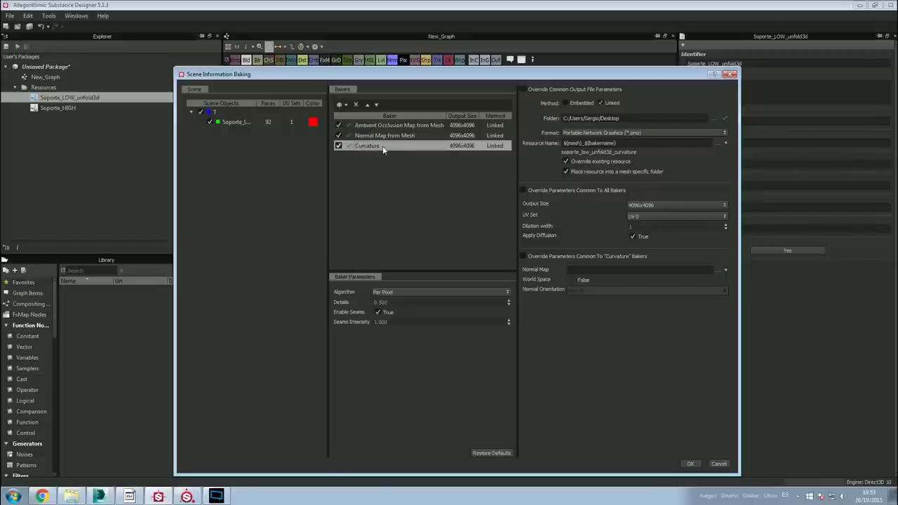
Set Curvature's normal map to the Normal Map from Mesh baker output, confirm, and start baking.
click(723, 271)
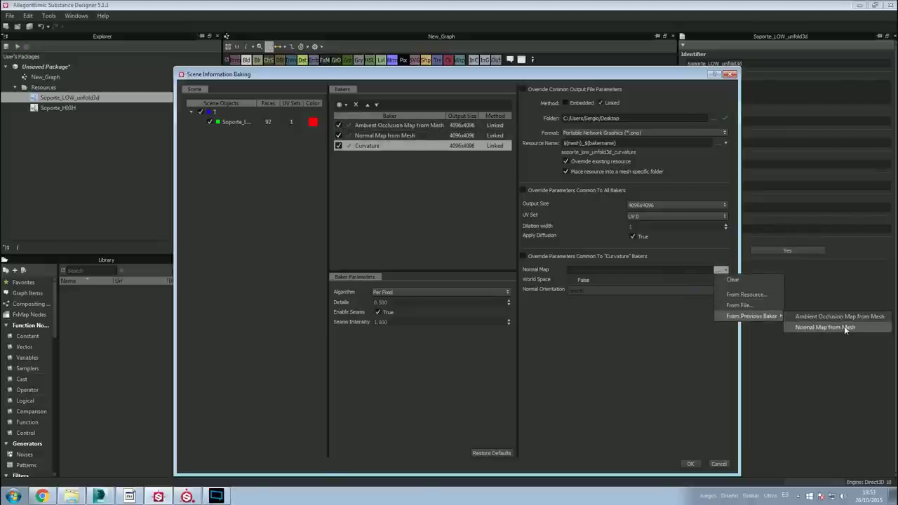
click(846, 328)
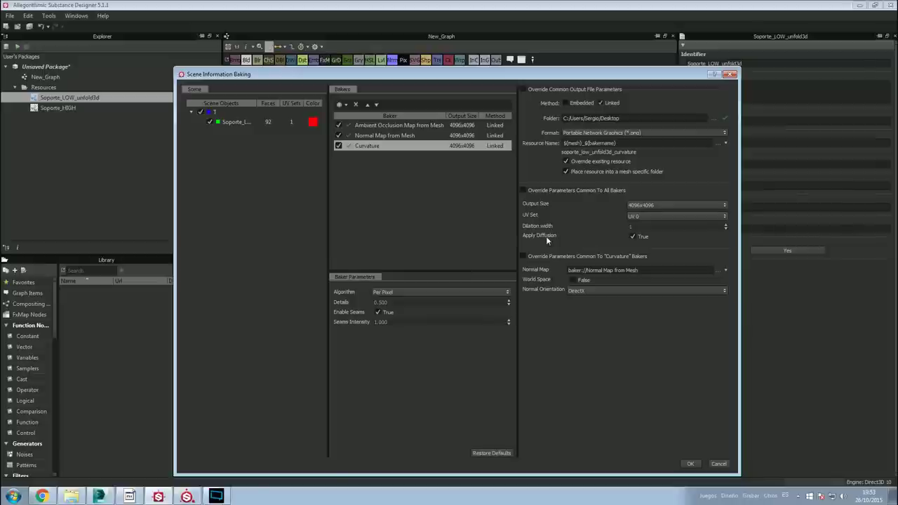
click(690, 464)
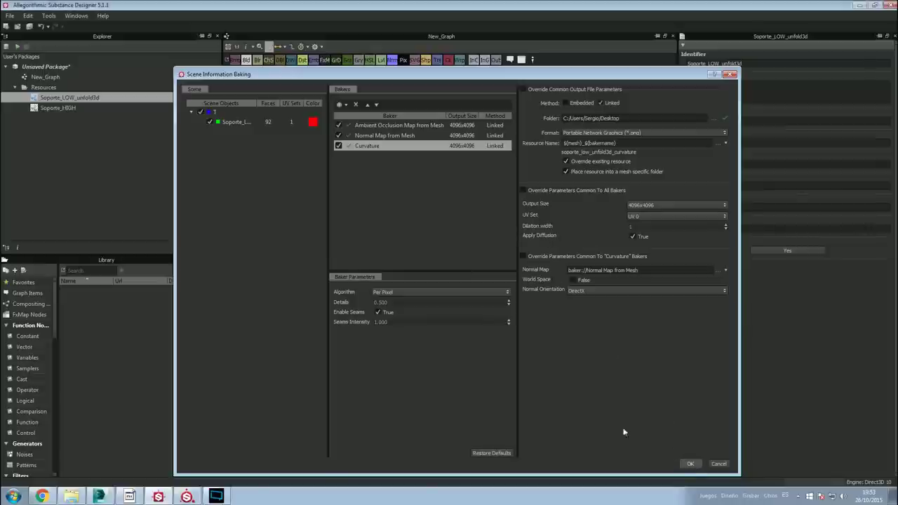
click(691, 465)
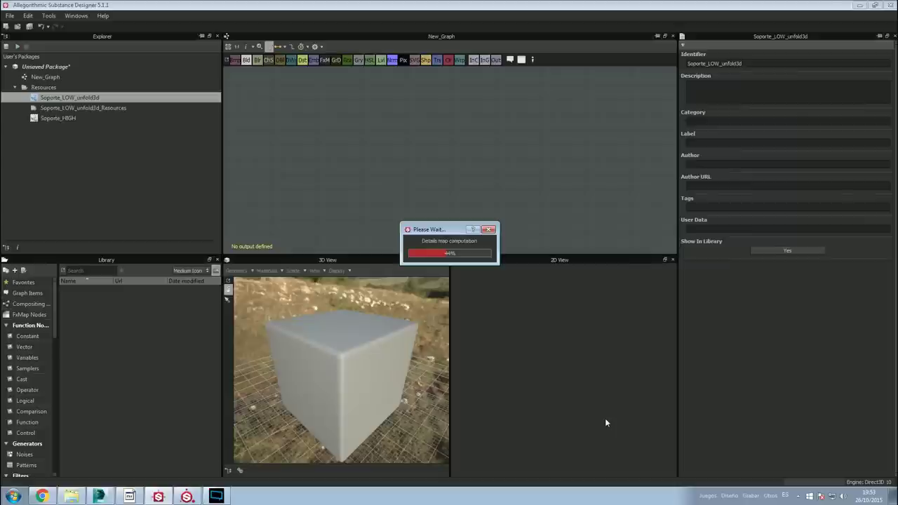
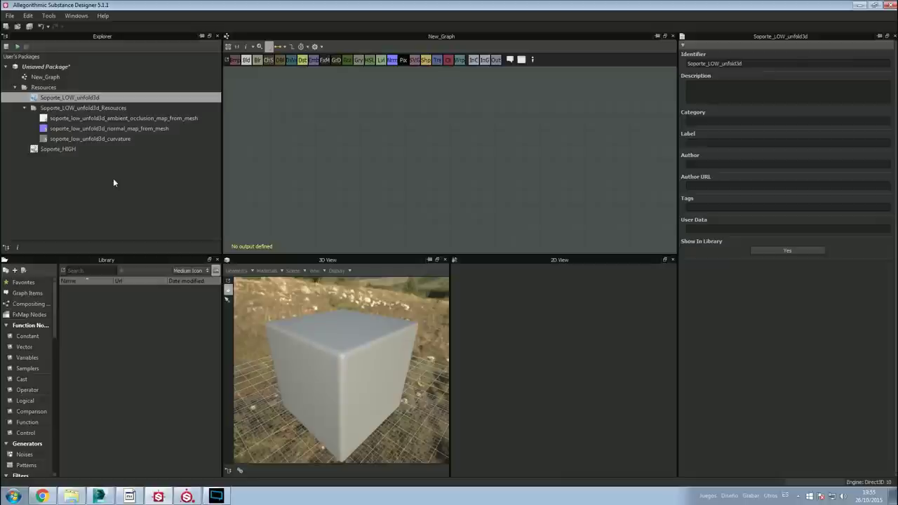
Inspect the baked normal_map_from_mesh in the 2D View, then switch to Substance Painter.
double_click(90, 128)
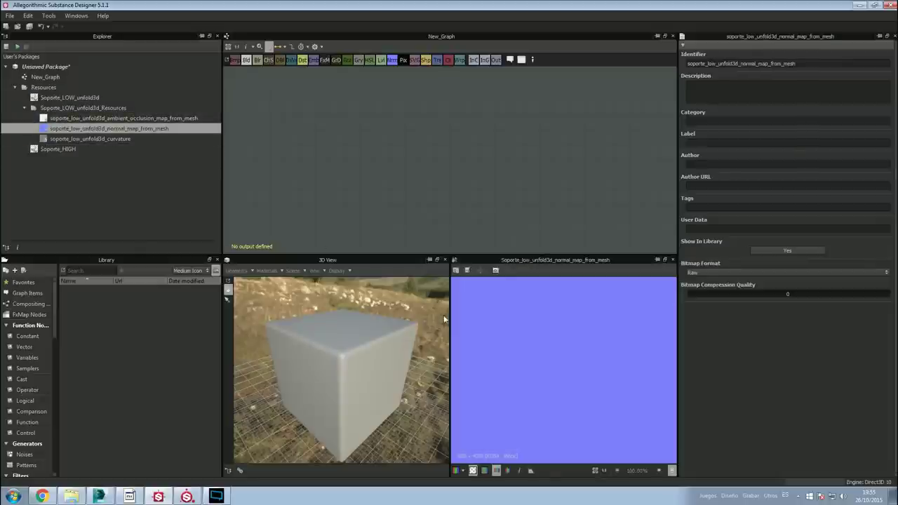
key(f)
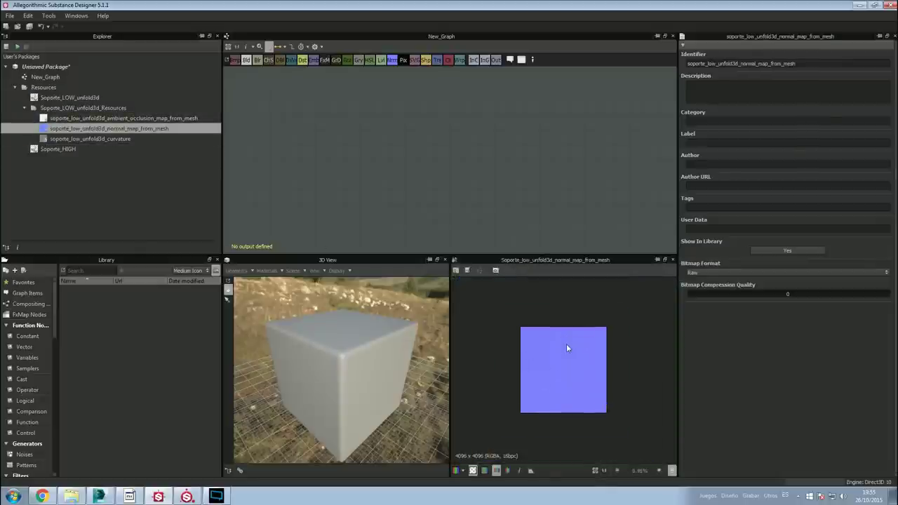
scroll(554, 359, up, 3)
scroll(575, 364, up, 3)
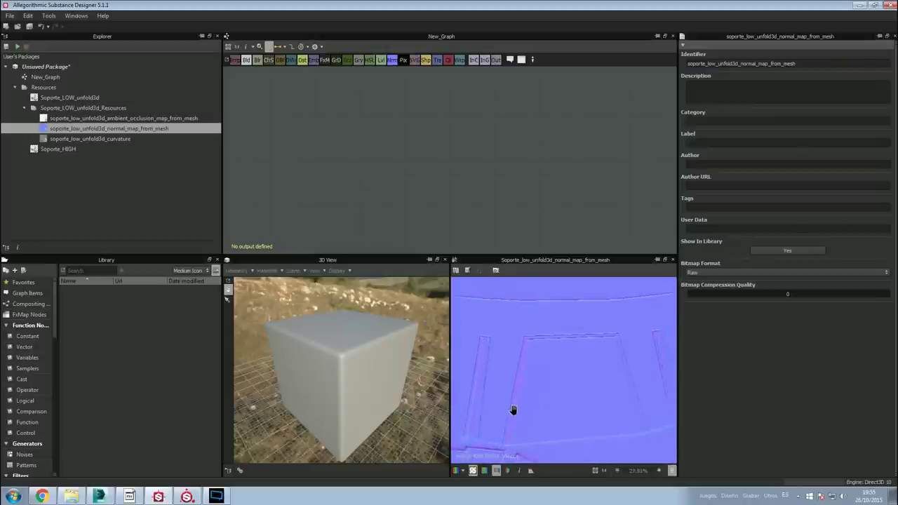
mouse_move(641, 363)
middle_down()
mouse_move(607, 336)
mouse_move(591, 345)
mouse_move(586, 321)
middle_up()
scroll(591, 342, down, 2)
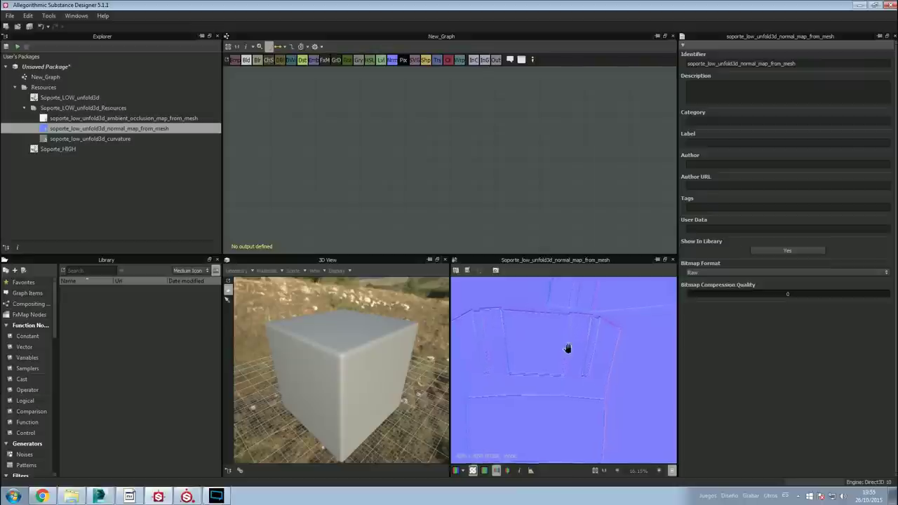
scroll(569, 347, down, 2)
click(186, 496)
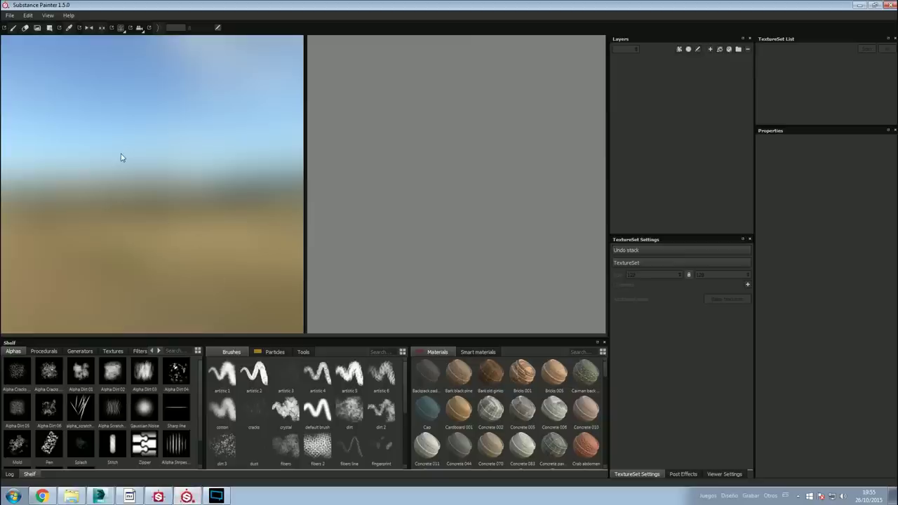
Start a new project and add the ambient occlusion, curvature and normal map PNGs from Escritorio.
click(10, 17)
click(16, 26)
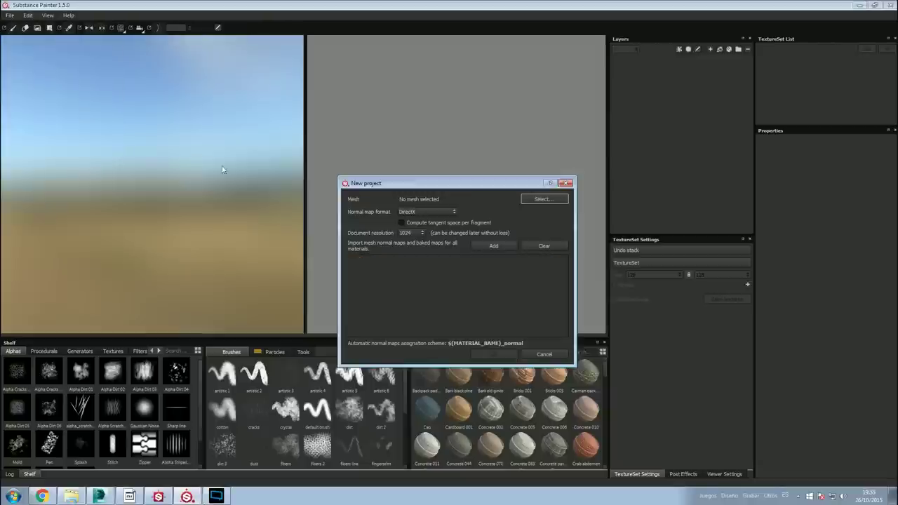
click(494, 245)
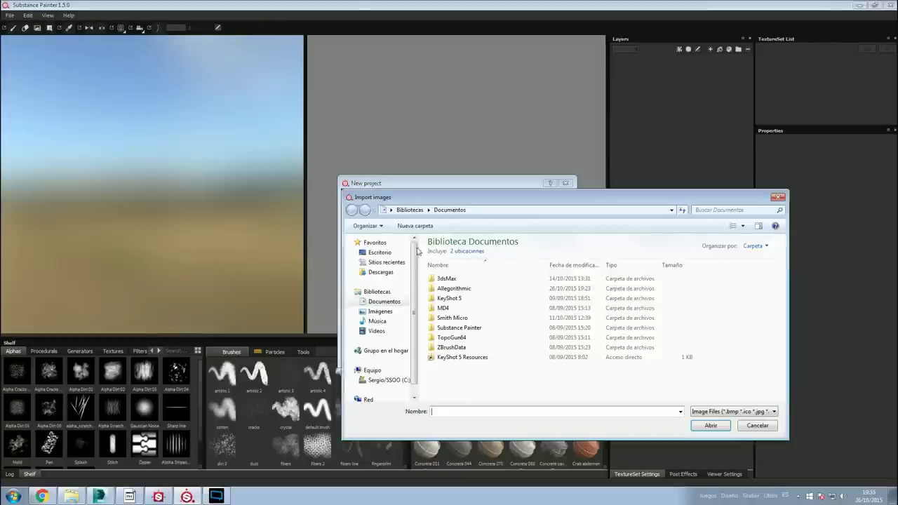
click(380, 252)
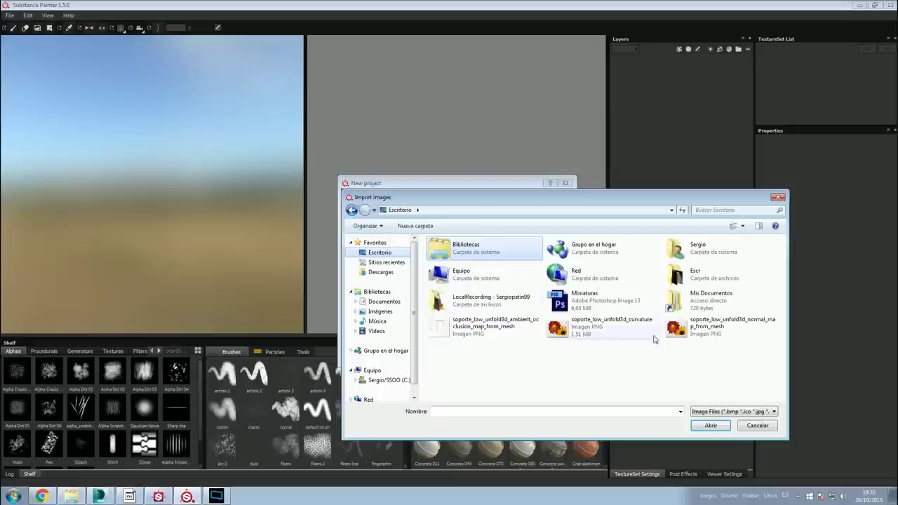
click(483, 330)
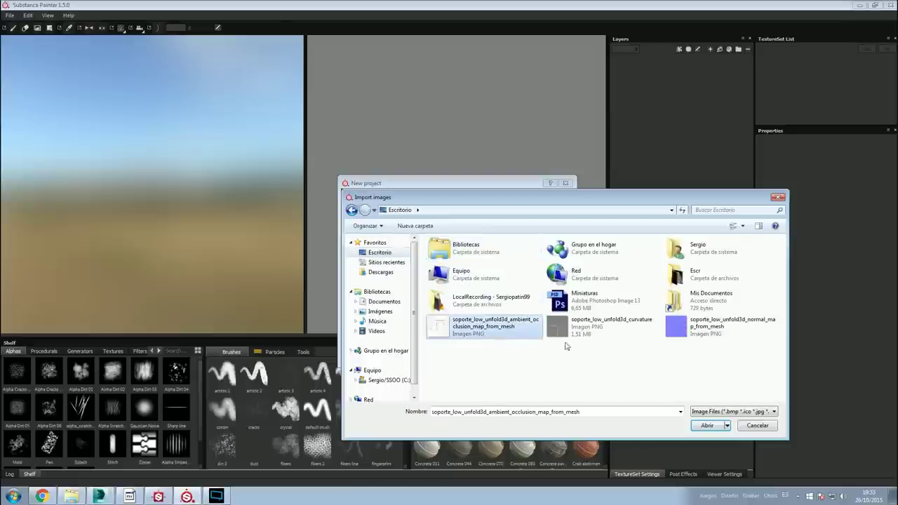
ctrl+click(618, 328)
ctrl+click(723, 328)
click(716, 426)
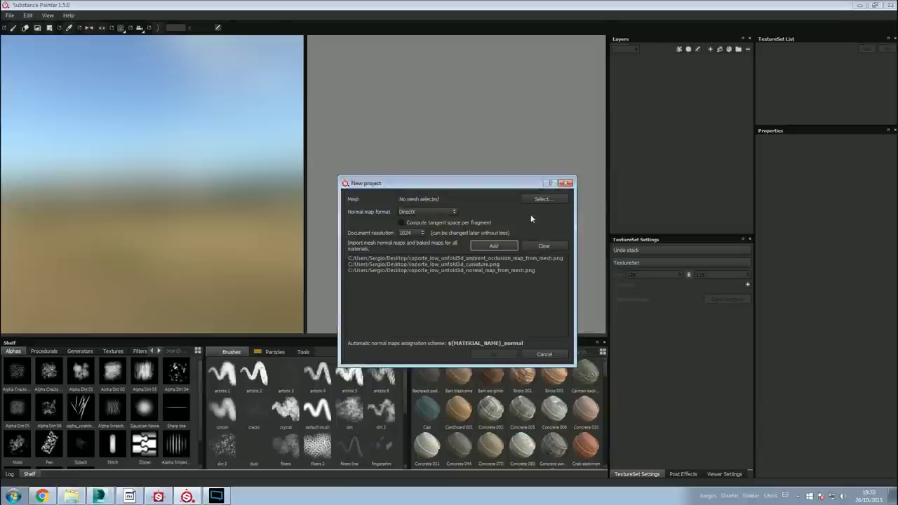
Select the support mesh .obj file and create the project.
click(543, 200)
double_click(608, 333)
click(494, 354)
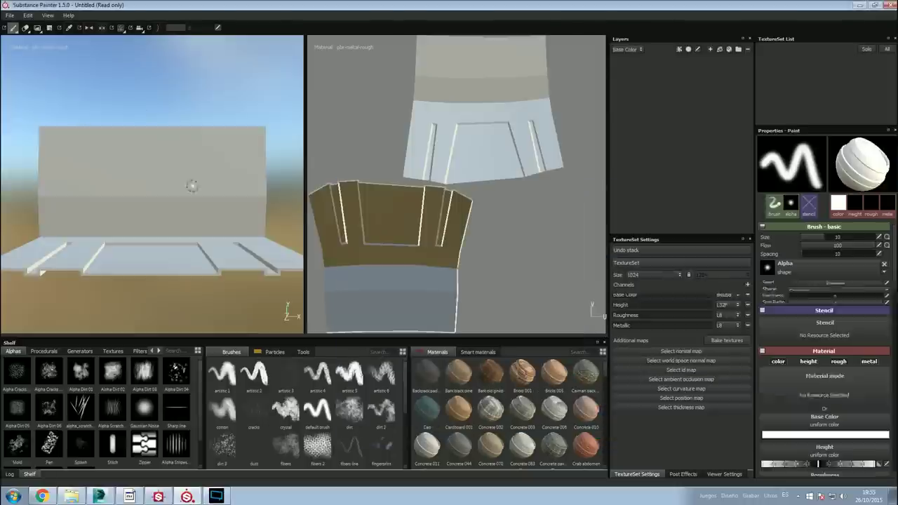
Dock the Layers panel on the left with TextureSet Settings stacked below it.
mouse_move(114, 217)
alt+mouse_down()
mouse_move(136, 247)
mouse_move(184, 231)
mouse_move(173, 230)
mouse_move(203, 239)
mouse_move(187, 221)
alt+mouse_up()
scroll(136, 247, up, 5)
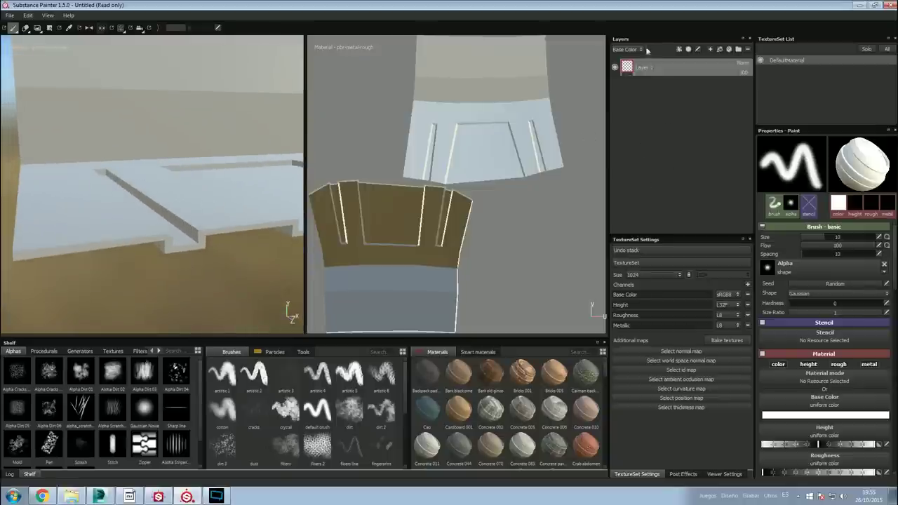
mouse_move(620, 40)
mouse_down()
mouse_move(449, 109)
mouse_move(26, 51)
mouse_up()
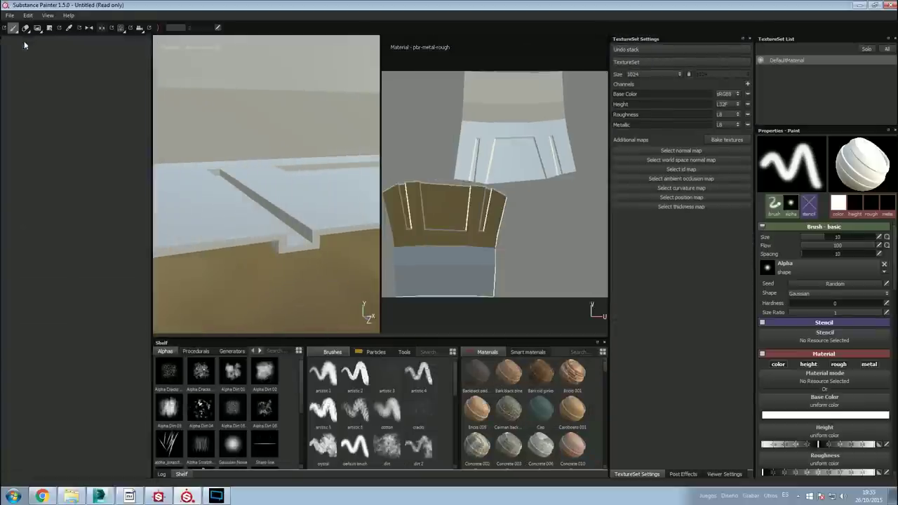
drag(659, 39, 42, 119)
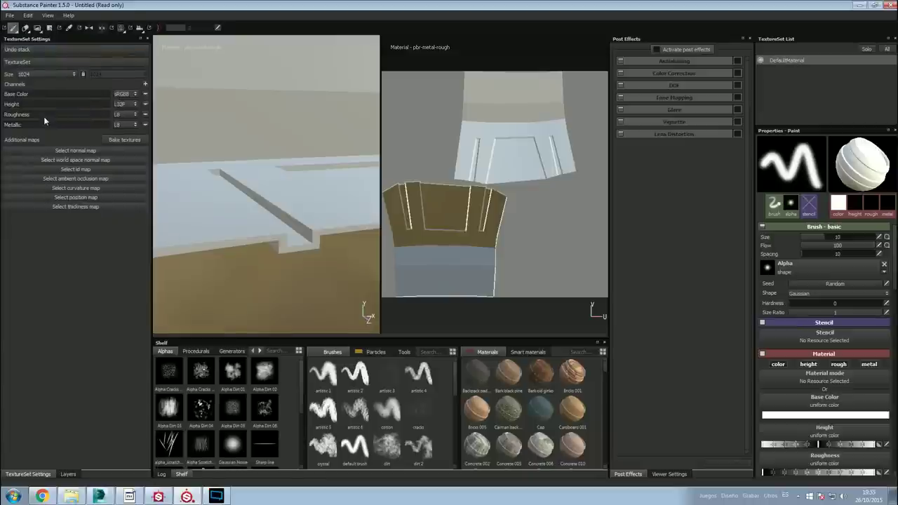
click(69, 474)
click(47, 477)
click(68, 474)
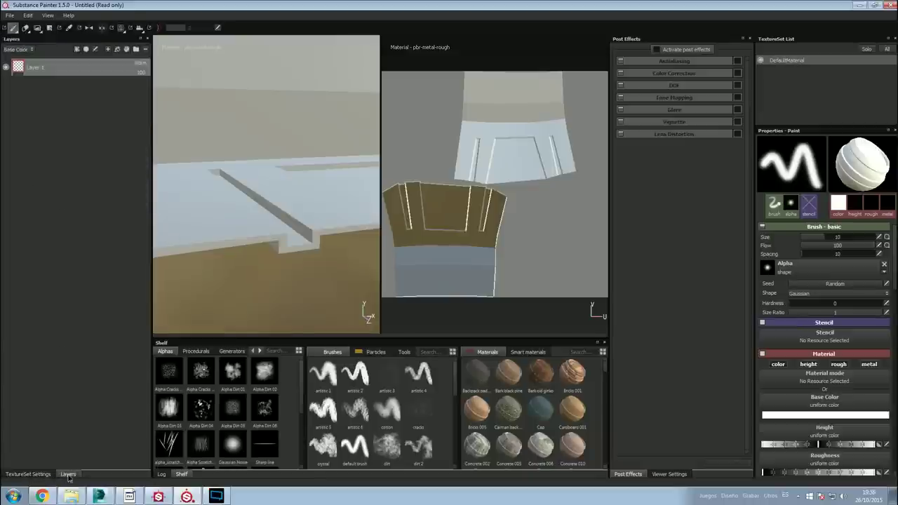
click(28, 474)
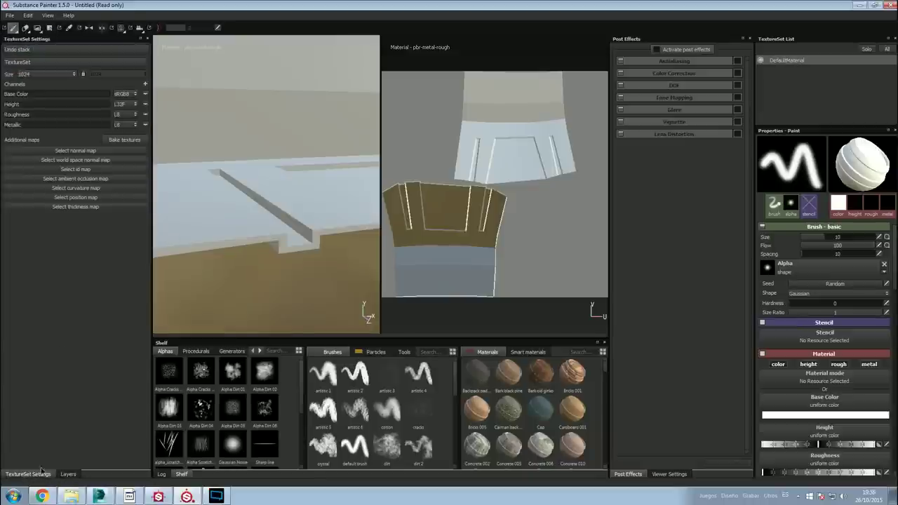
drag(37, 39, 34, 458)
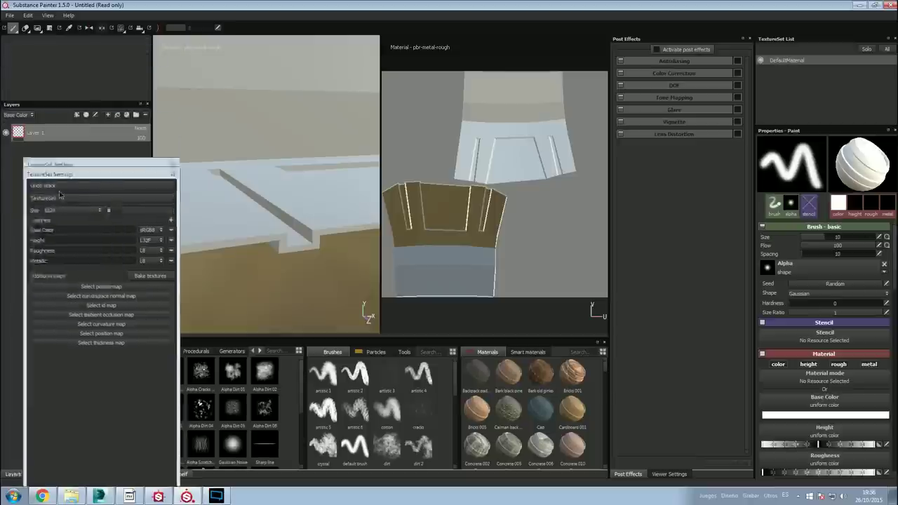
mouse_move(34, 458)
mouse_down()
mouse_move(44, 427)
mouse_move(54, 241)
mouse_up()
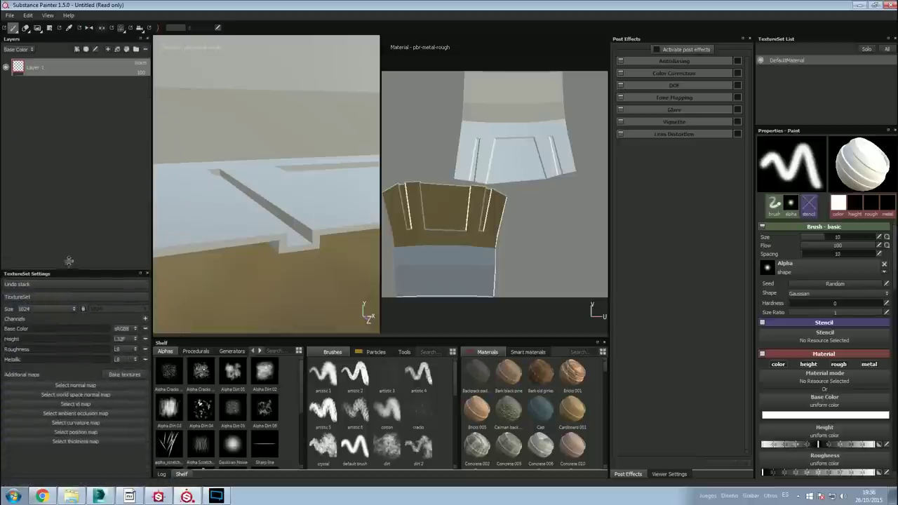
Dock Post Effects and Viewer Settings at the lower left and widen the viewports.
drag(638, 39, 33, 475)
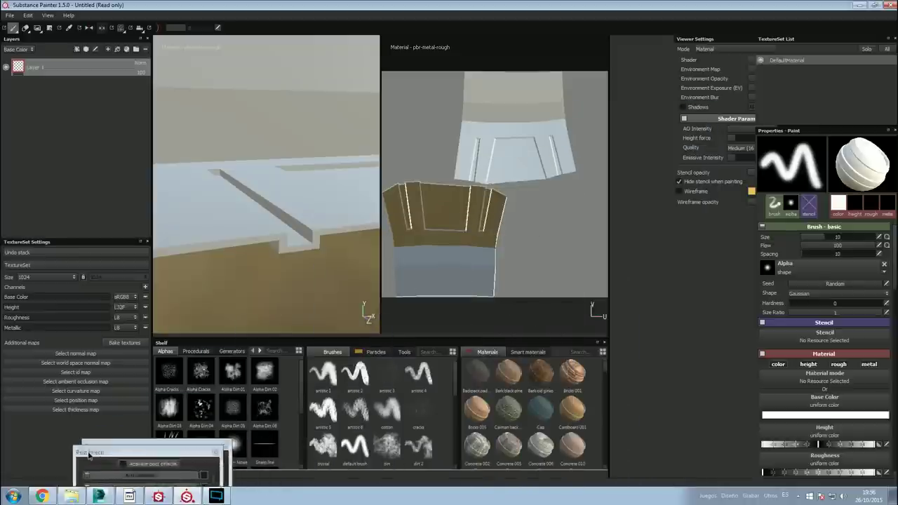
mouse_move(653, 40)
mouse_down()
mouse_move(60, 437)
mouse_move(46, 476)
mouse_up()
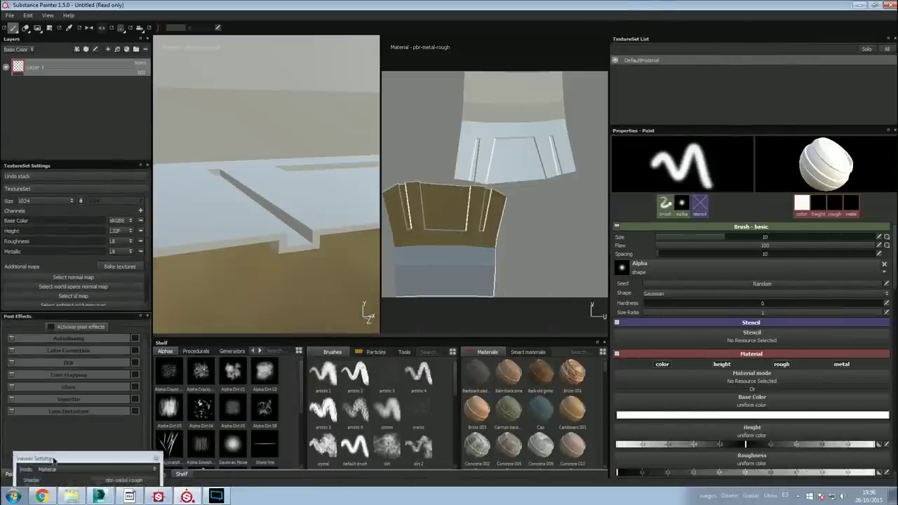
click(45, 476)
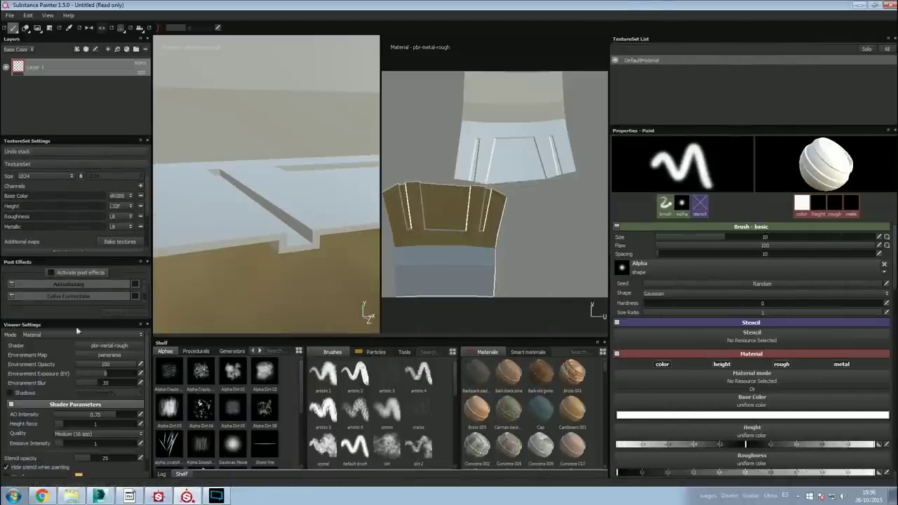
drag(610, 117, 769, 124)
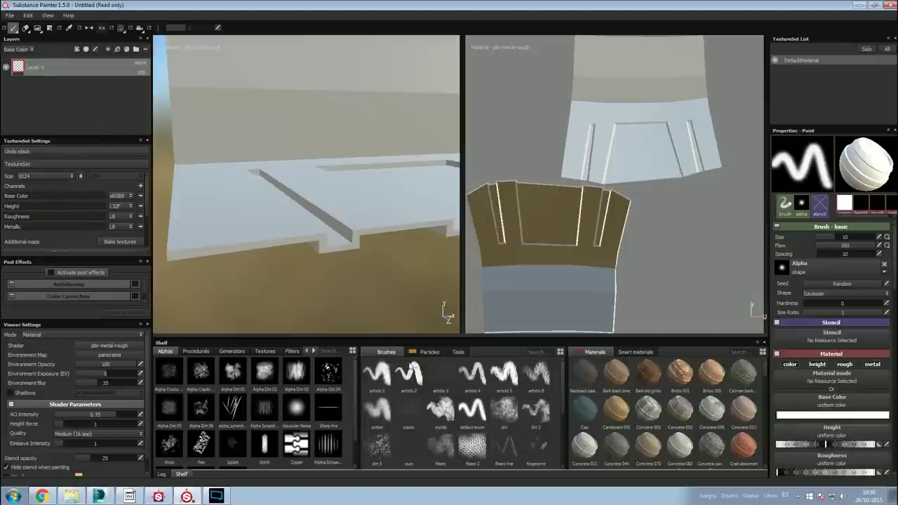
Assign soporte_low_unfold3d_normal_map_from_mesh as the normal map and check the bevel detail.
scroll(98, 207, down, 3)
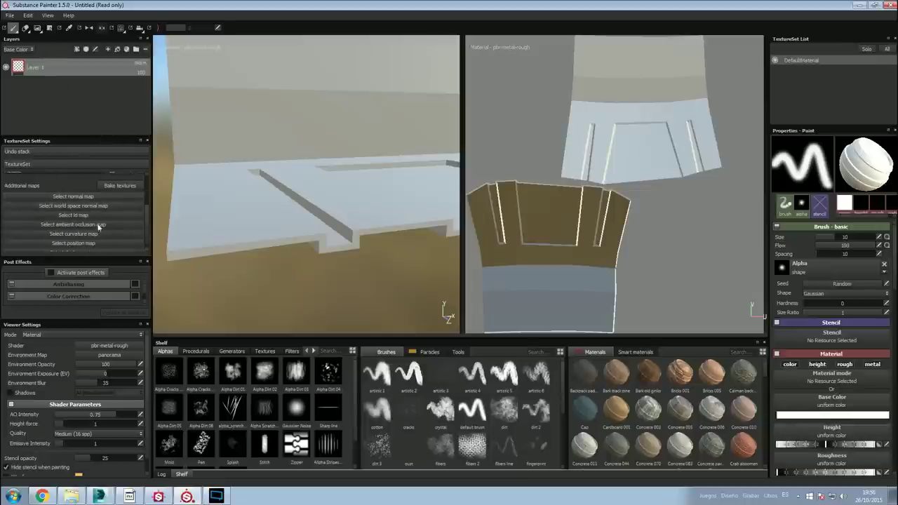
click(93, 198)
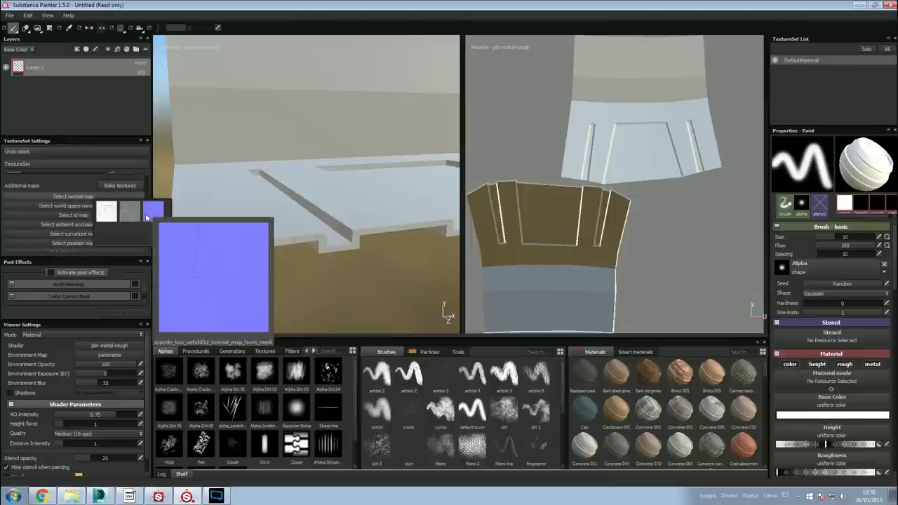
click(152, 212)
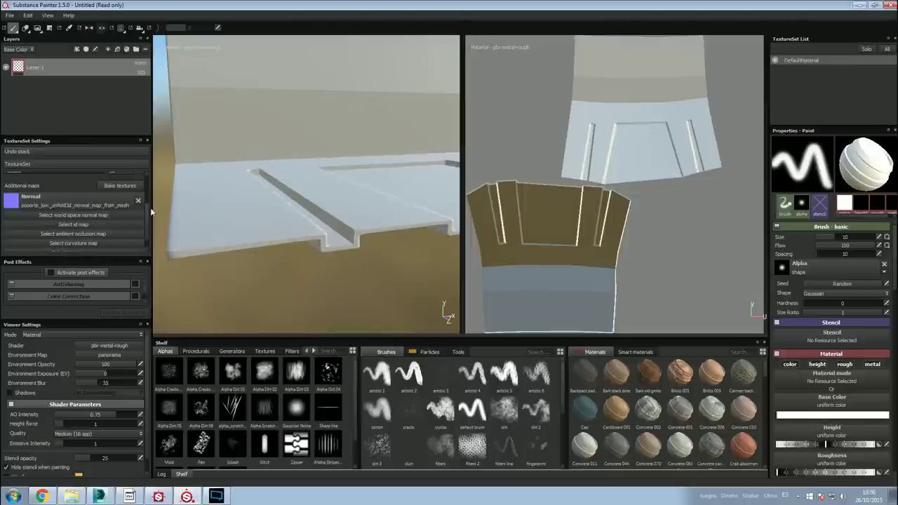
mouse_move(342, 217)
alt+mouse_down()
mouse_move(319, 212)
mouse_move(341, 224)
mouse_move(278, 251)
mouse_move(301, 255)
mouse_move(310, 218)
alt+mouse_up()
scroll(301, 241, up, 3)
mouse_move(263, 202)
alt+mouse_down()
mouse_move(237, 211)
mouse_move(271, 216)
mouse_move(269, 227)
mouse_move(301, 217)
mouse_move(264, 232)
mouse_move(329, 216)
mouse_move(264, 209)
mouse_move(297, 230)
mouse_move(211, 220)
mouse_move(270, 200)
mouse_move(260, 239)
mouse_move(284, 236)
mouse_move(307, 203)
mouse_move(271, 202)
mouse_move(310, 202)
mouse_move(231, 196)
mouse_move(330, 198)
mouse_move(224, 175)
mouse_move(233, 177)
mouse_move(235, 212)
mouse_move(249, 192)
mouse_move(256, 205)
mouse_move(280, 180)
mouse_move(308, 172)
mouse_move(296, 195)
alt+mouse_up()
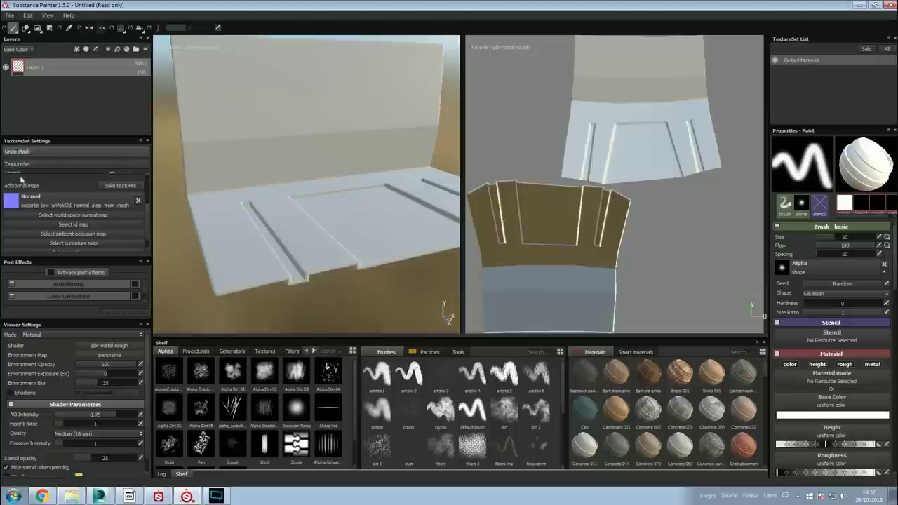
click(97, 239)
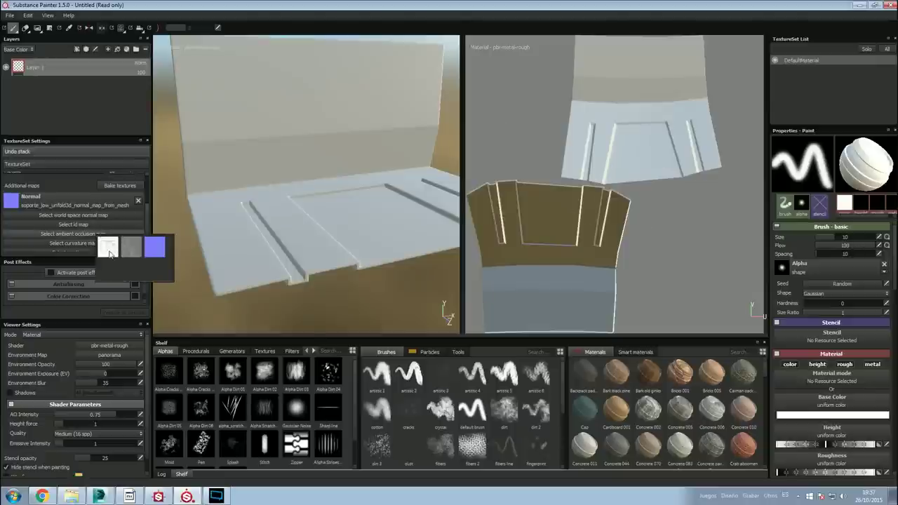
mouse_move(108, 247)
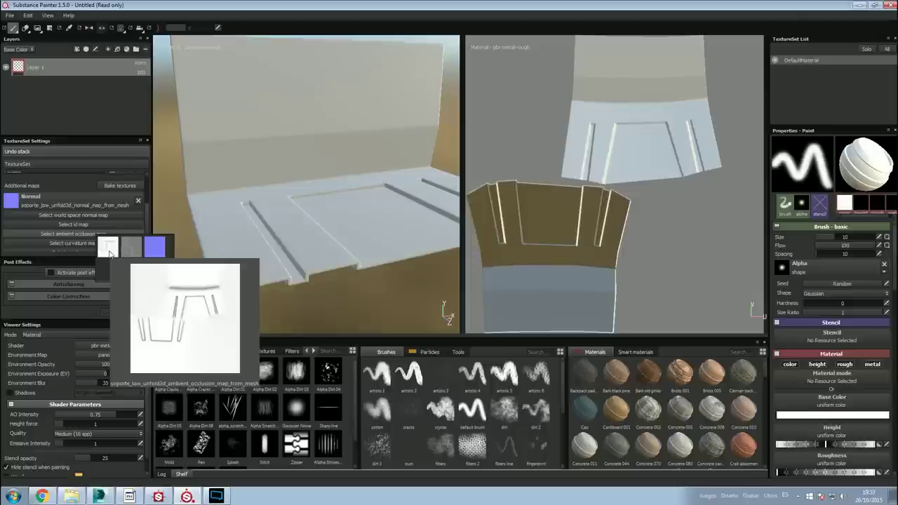
Assign the baked ambient occlusion and soporte_low_unfold3d_curvature maps to the texture set.
click(109, 252)
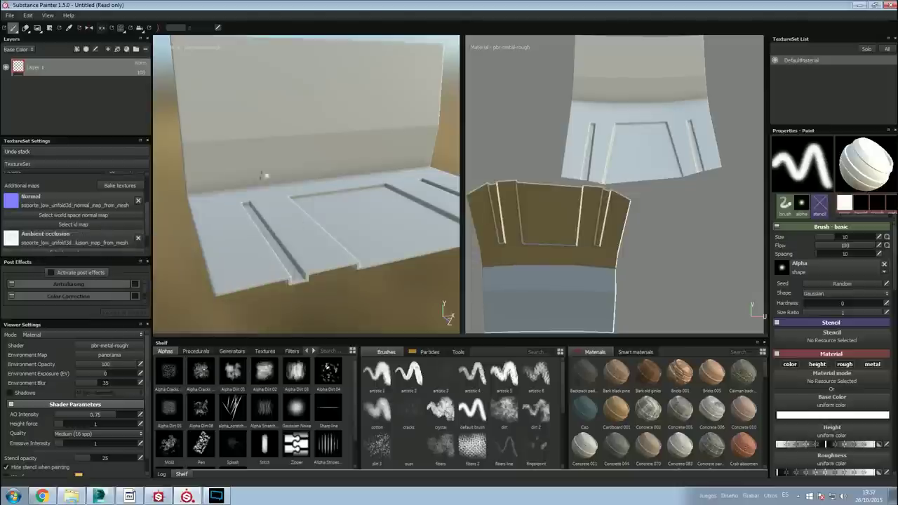
mouse_move(409, 185)
alt+mouse_down()
mouse_move(345, 208)
mouse_move(321, 231)
mouse_move(336, 205)
mouse_move(361, 194)
mouse_move(349, 190)
mouse_move(345, 214)
mouse_move(336, 212)
alt+mouse_up()
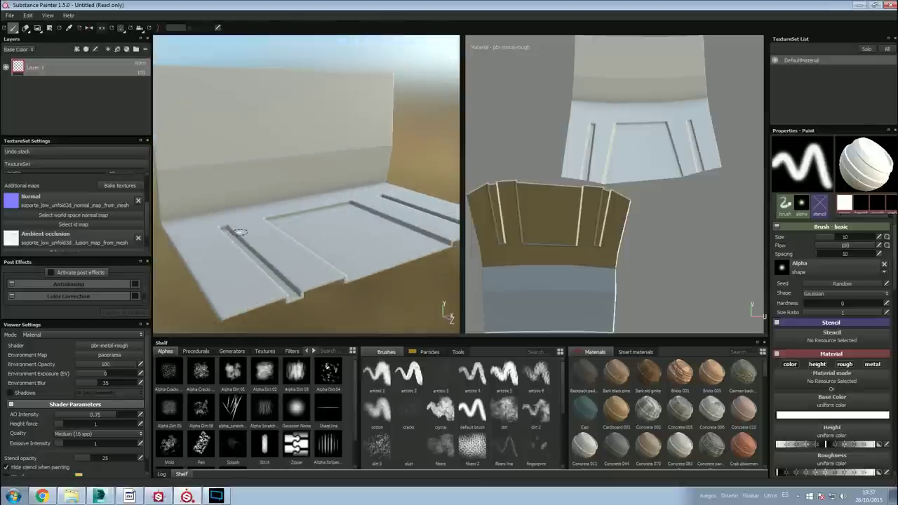
scroll(97, 223, down, 1)
click(96, 229)
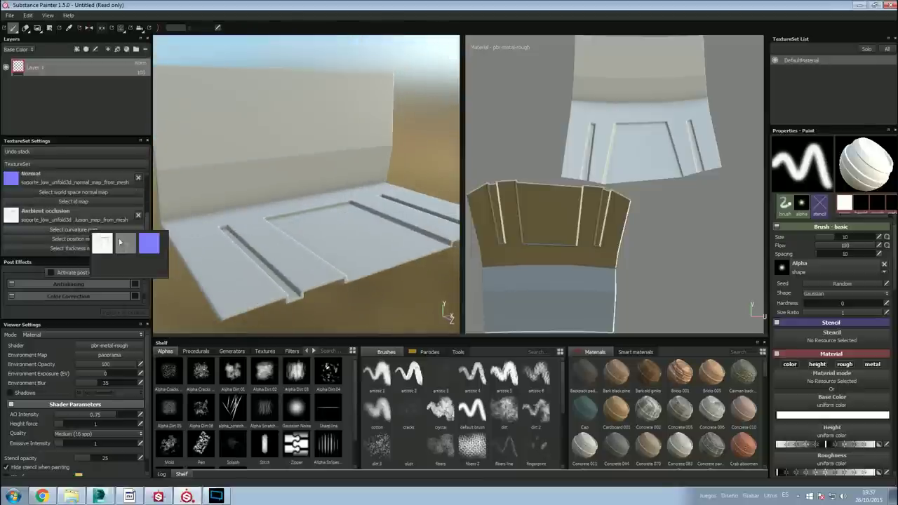
click(127, 244)
Delete the default paint layer, Layer 1.
mouse_move(234, 254)
alt+mouse_down()
mouse_move(296, 236)
mouse_move(281, 235)
mouse_move(298, 249)
mouse_move(311, 225)
mouse_move(300, 220)
mouse_move(309, 223)
alt+mouse_up()
scroll(298, 249, up, 2)
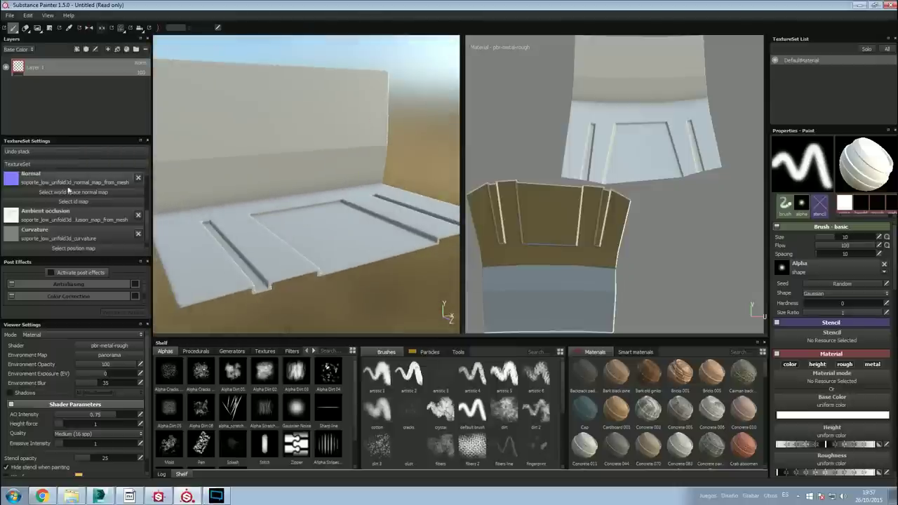
scroll(76, 220, up, 2)
scroll(76, 220, down, 3)
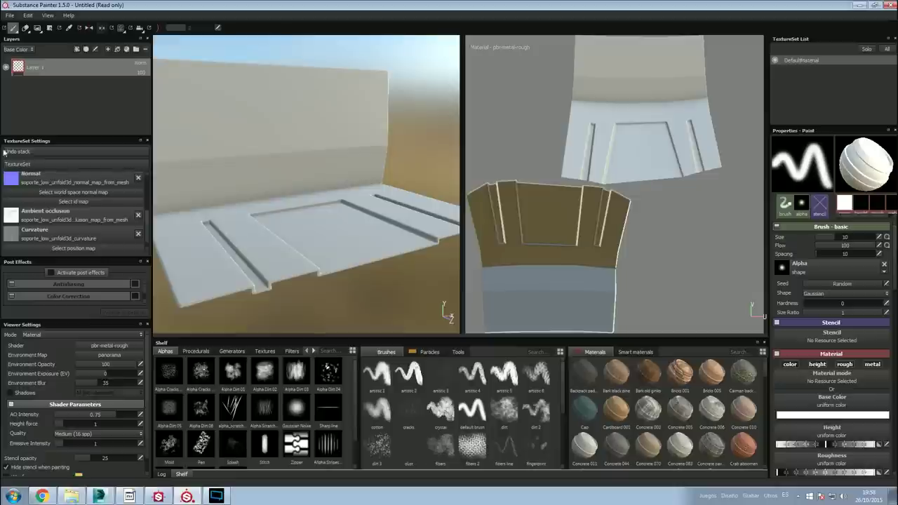
click(144, 50)
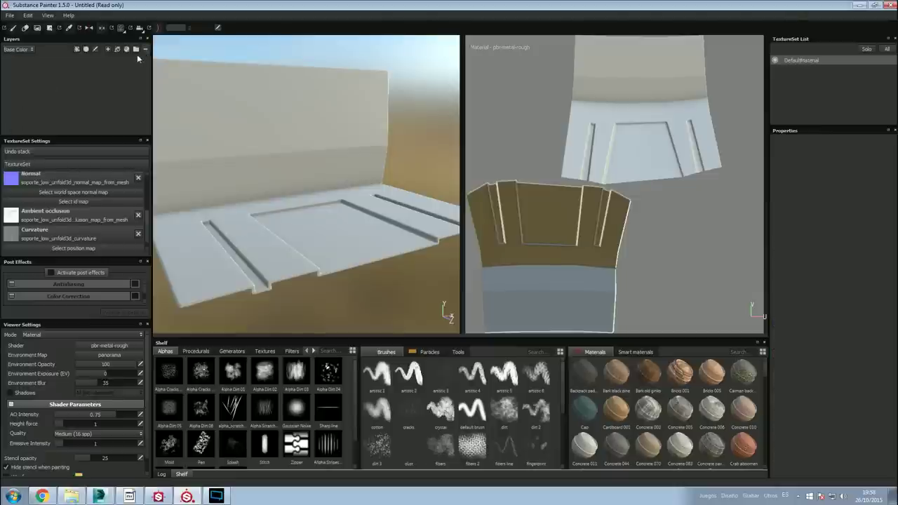
Restore Layer 1 and paint a test stroke with the bark material on the inner panel.
click(106, 49)
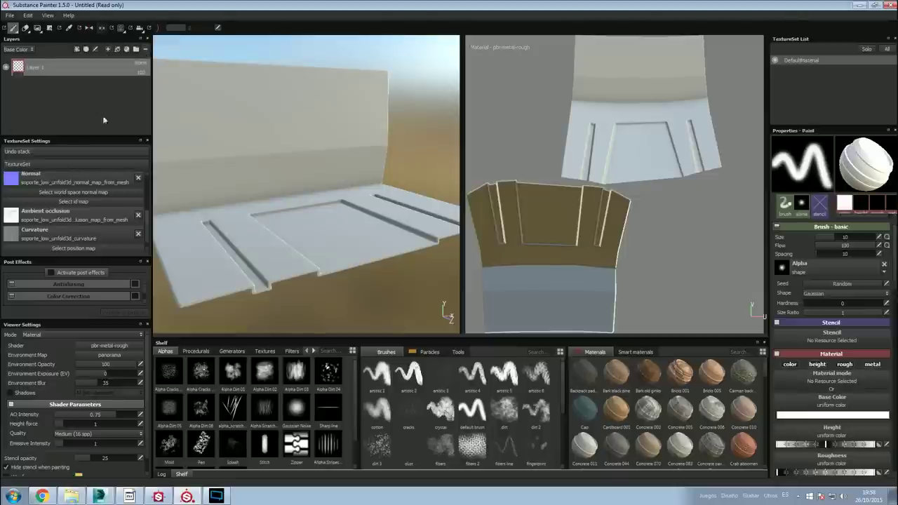
click(649, 382)
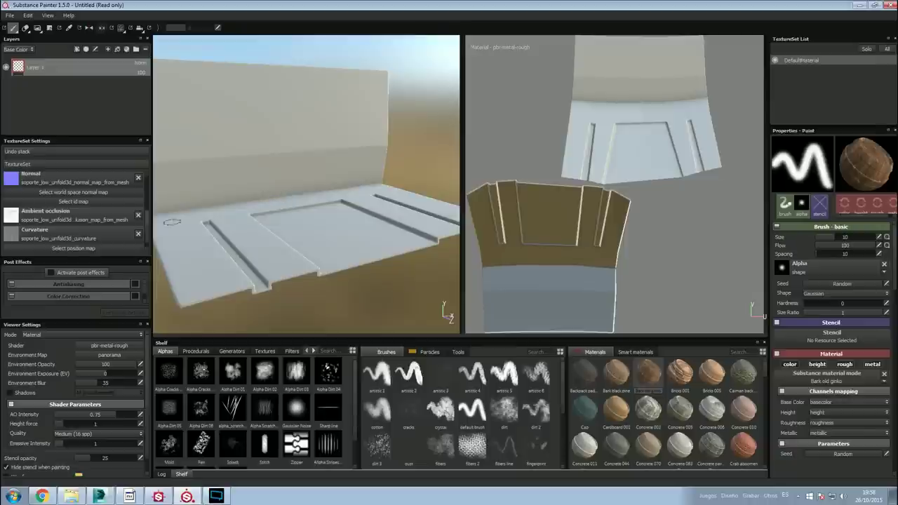
scroll(86, 202, up, 5)
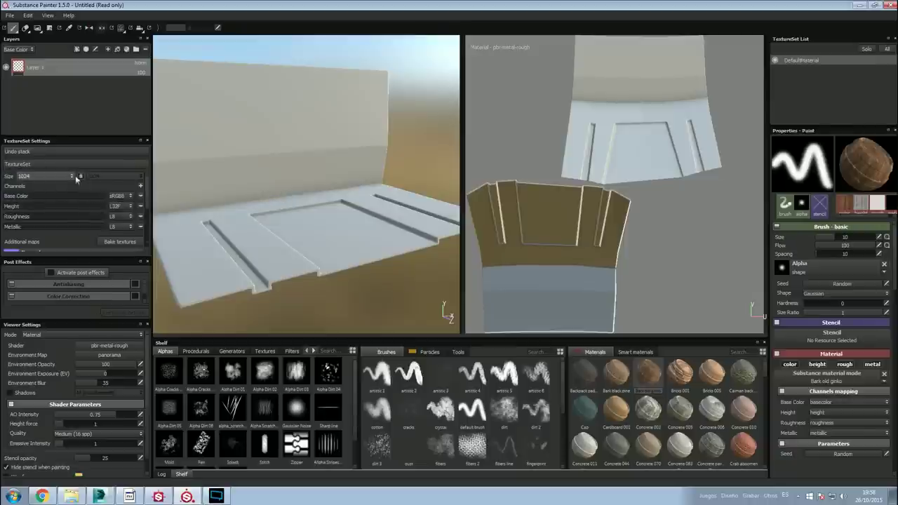
alt+drag(265, 232, 251, 254)
drag(290, 231, 347, 233)
mouse_move(315, 209)
mouse_down()
mouse_move(323, 277)
mouse_move(384, 223)
mouse_up()
alt+drag(384, 223, 329, 239)
scroll(322, 231, up, 5)
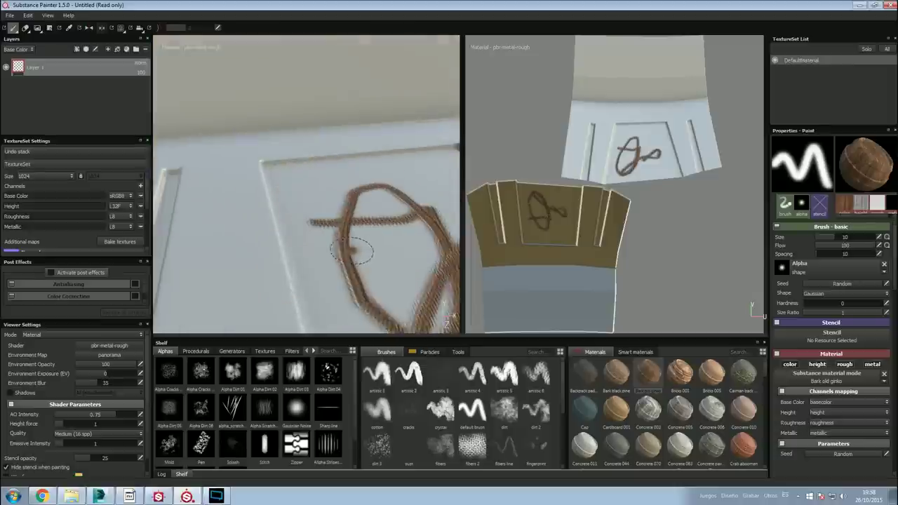
key(f)
Keep texture size 1024, undo the test stroke, and replace Layer 1 with a fill layer.
click(48, 175)
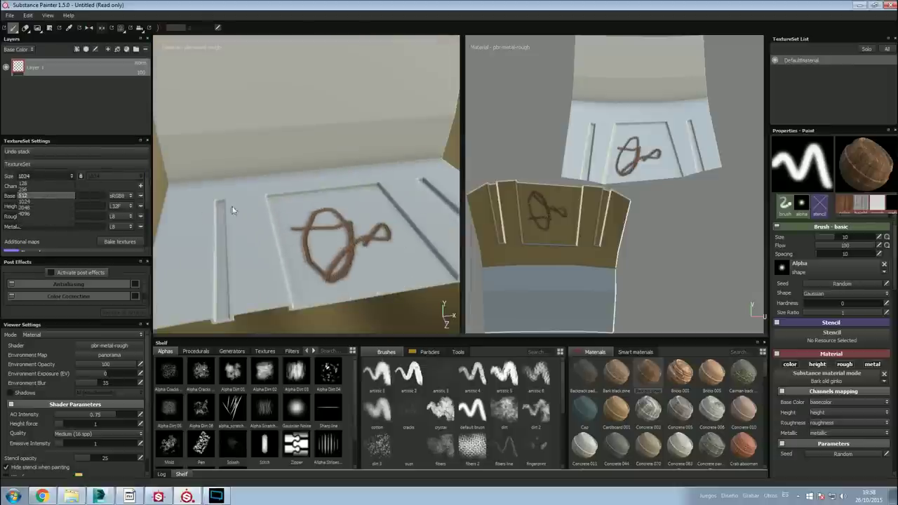
click(204, 98)
mouse_move(334, 293)
alt+mouse_down()
mouse_move(347, 277)
mouse_move(316, 252)
mouse_move(253, 248)
mouse_move(275, 230)
alt+mouse_up()
scroll(311, 251, up, 5)
key(ctrl+z)
scroll(315, 210, down, 2)
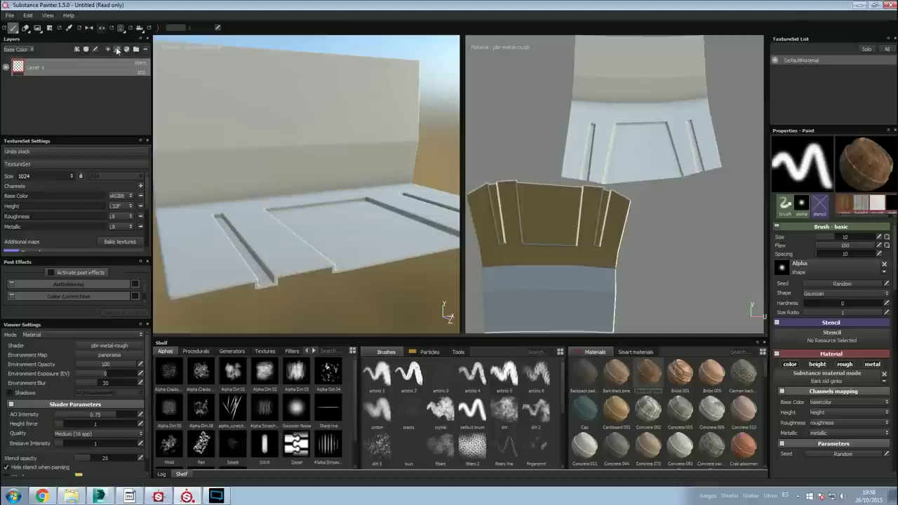
click(123, 56)
click(116, 52)
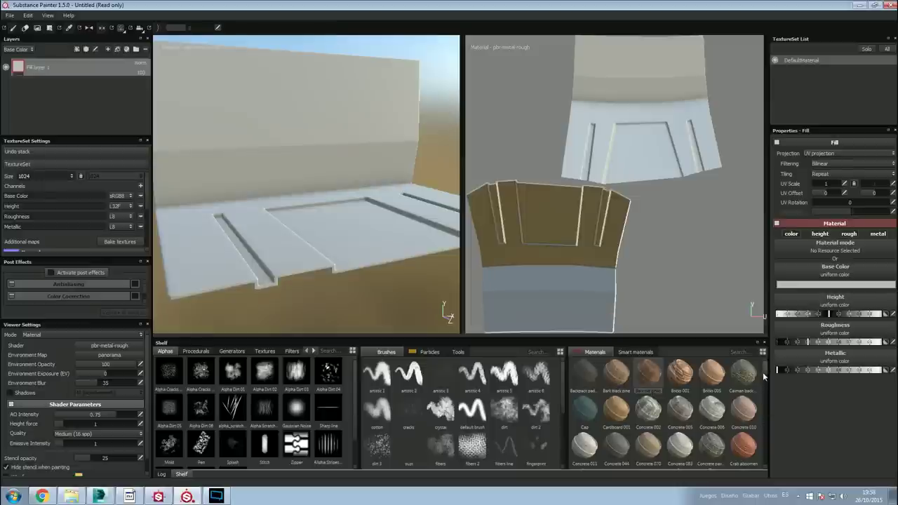
Fill the layer with the Platinum material from the Materials shelf.
scroll(763, 372, down, 10)
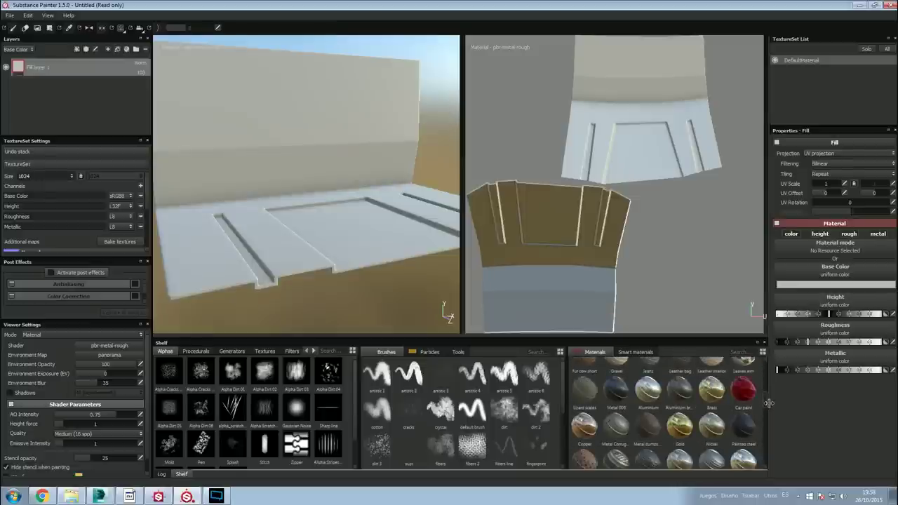
scroll(769, 403, down, 1)
scroll(757, 421, down, 1)
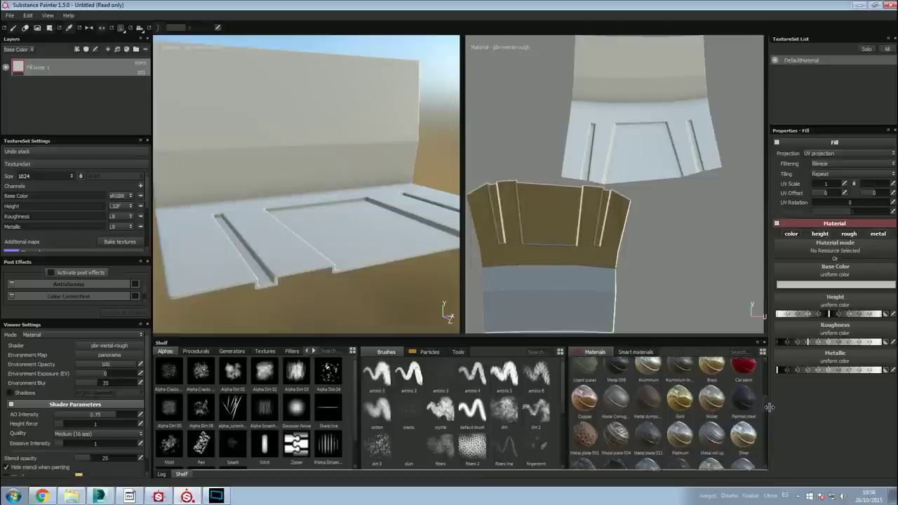
click(679, 426)
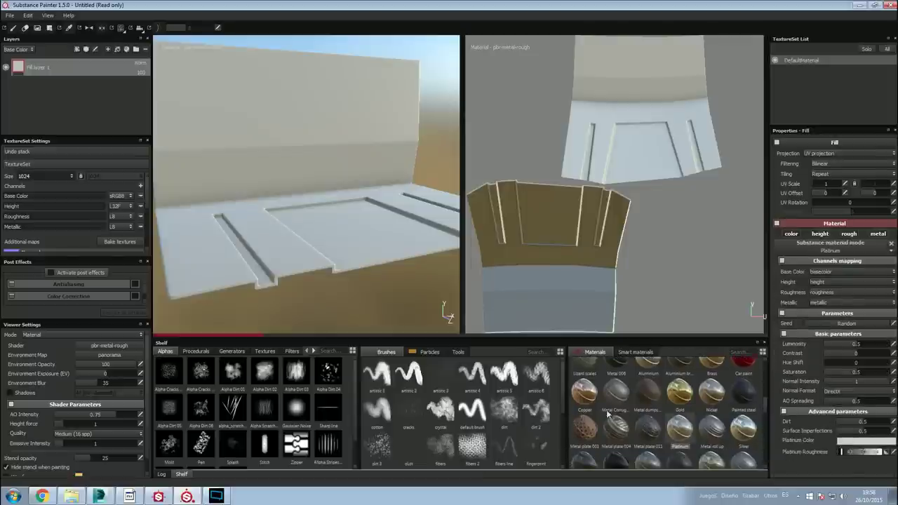
mouse_move(301, 186)
alt+mouse_down()
mouse_move(420, 184)
mouse_move(311, 187)
alt+mouse_up()
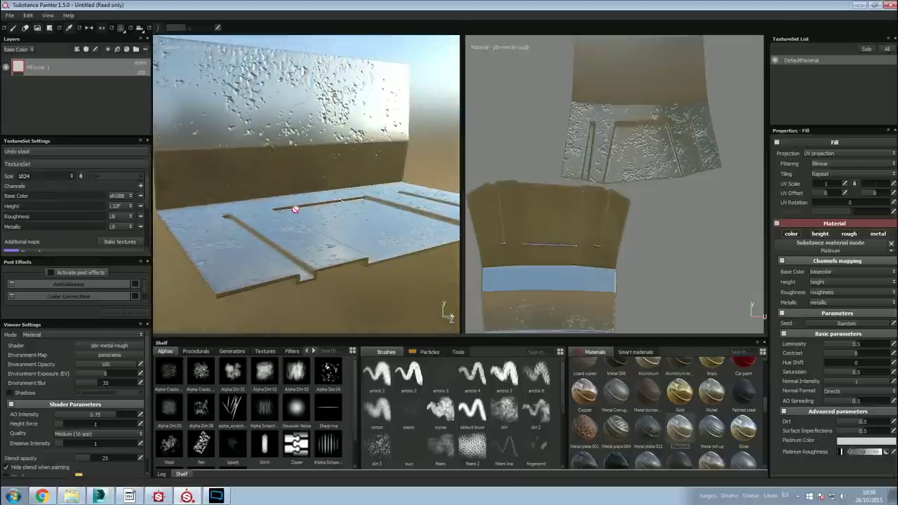
scroll(758, 409, down, 2)
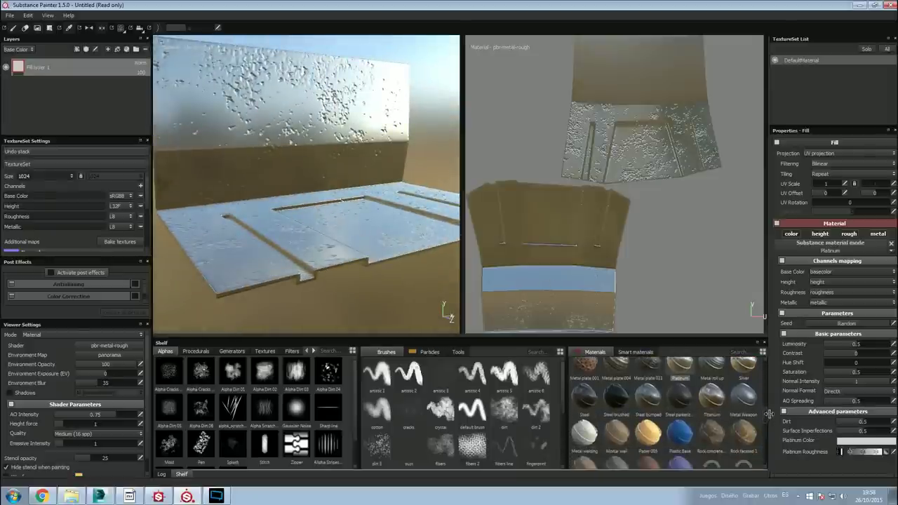
scroll(761, 414, up, 2)
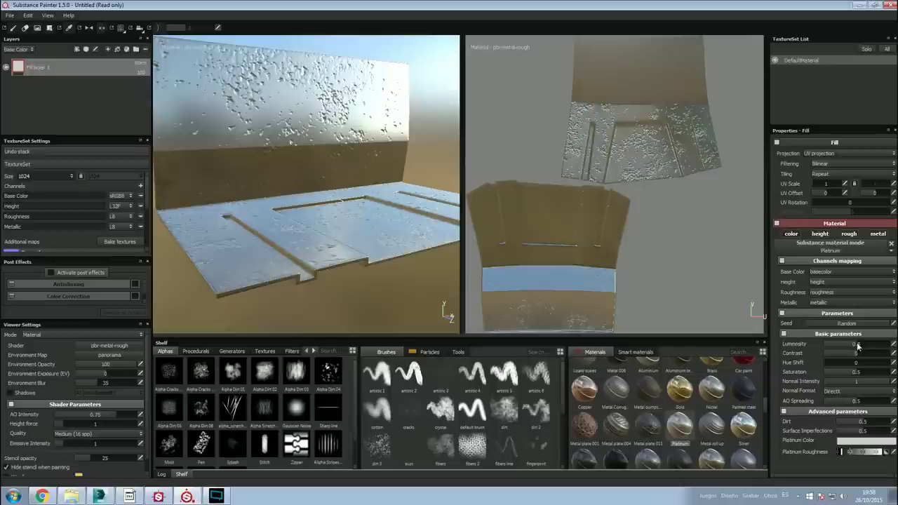
Darken Platinum's luminosity, set dirt to about 0.51, UV scale 20.85 and offset -0.11.
drag(857, 344, 857, 345)
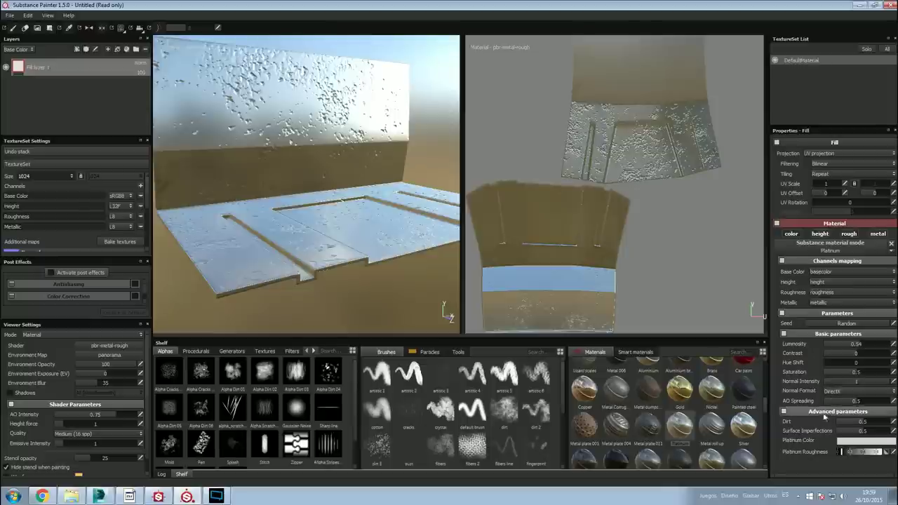
drag(863, 421, 851, 424)
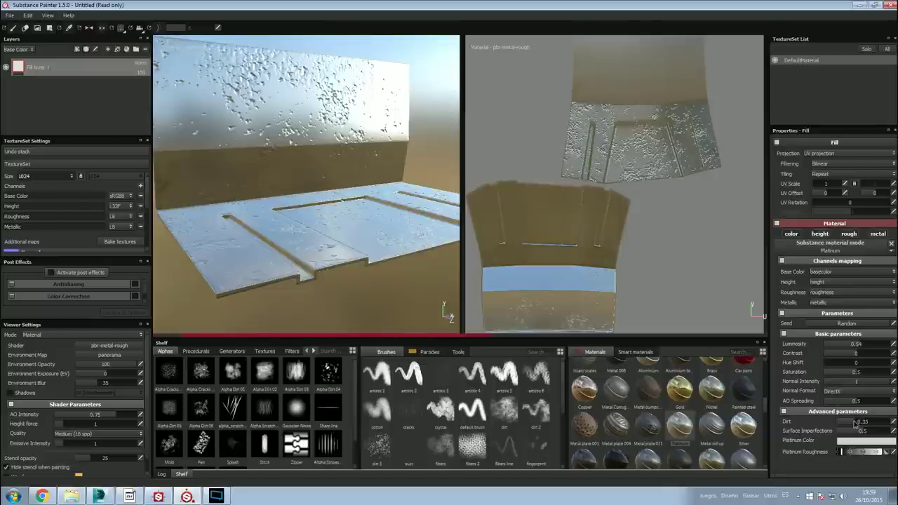
drag(851, 424, 869, 423)
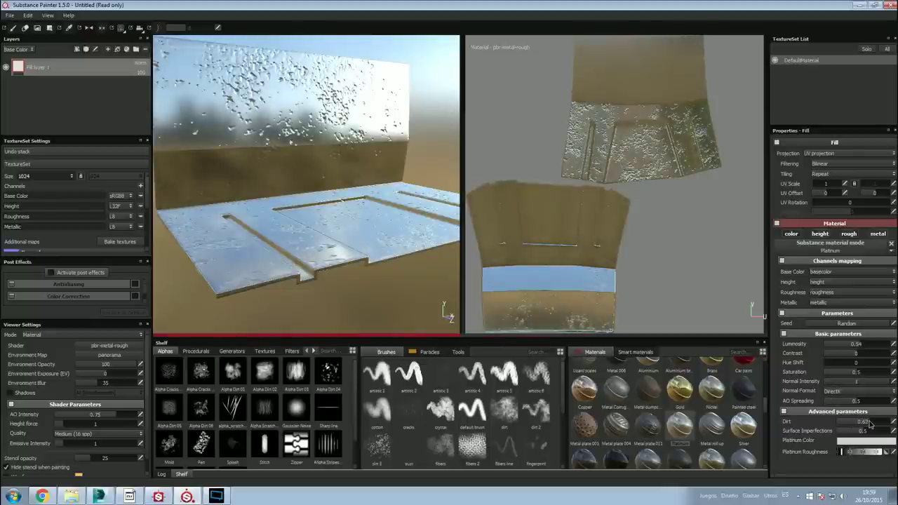
drag(868, 421, 854, 436)
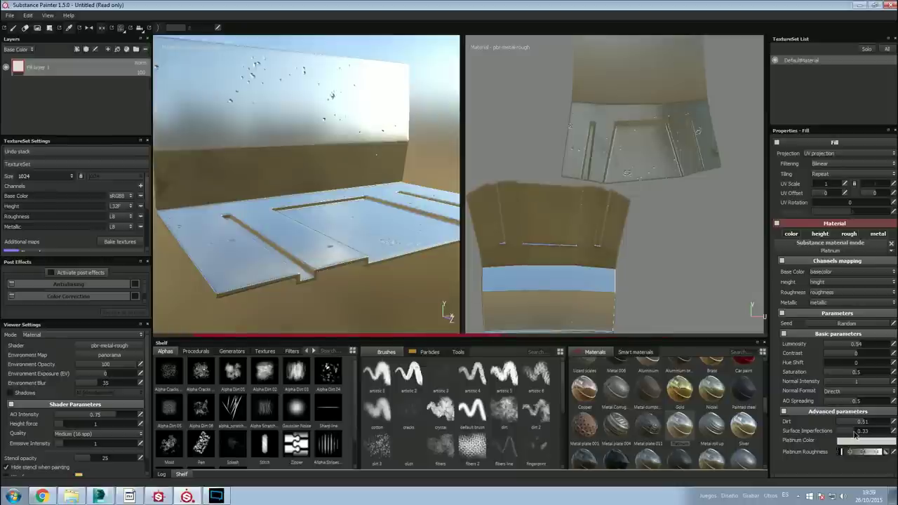
mouse_move(816, 184)
mouse_down()
mouse_move(826, 191)
mouse_move(817, 191)
mouse_up()
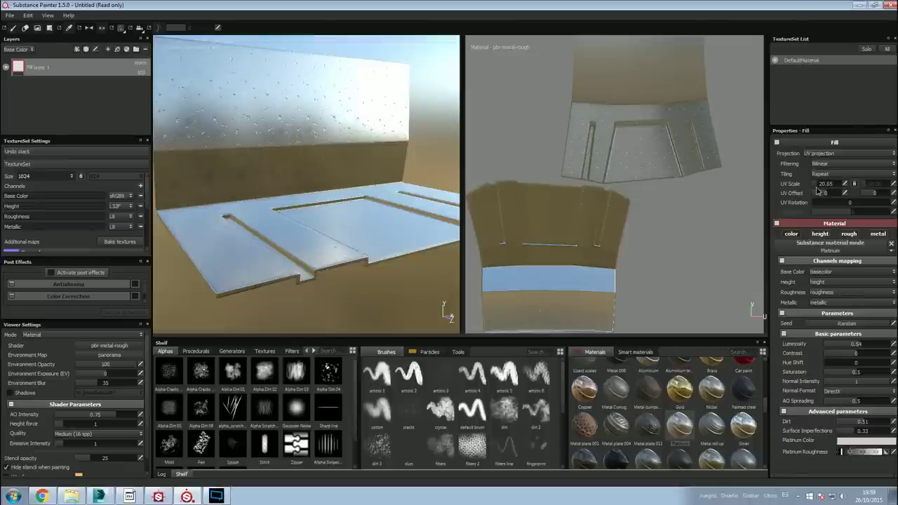
drag(824, 197, 825, 200)
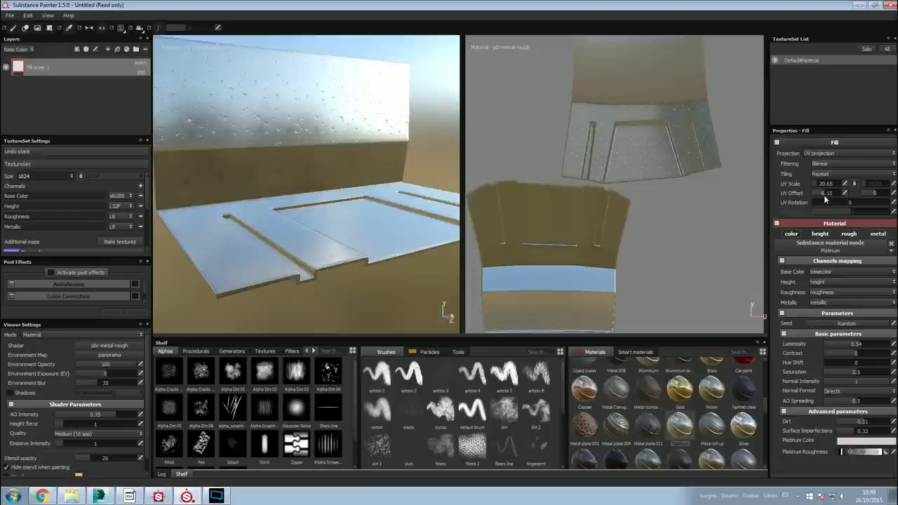
click(860, 440)
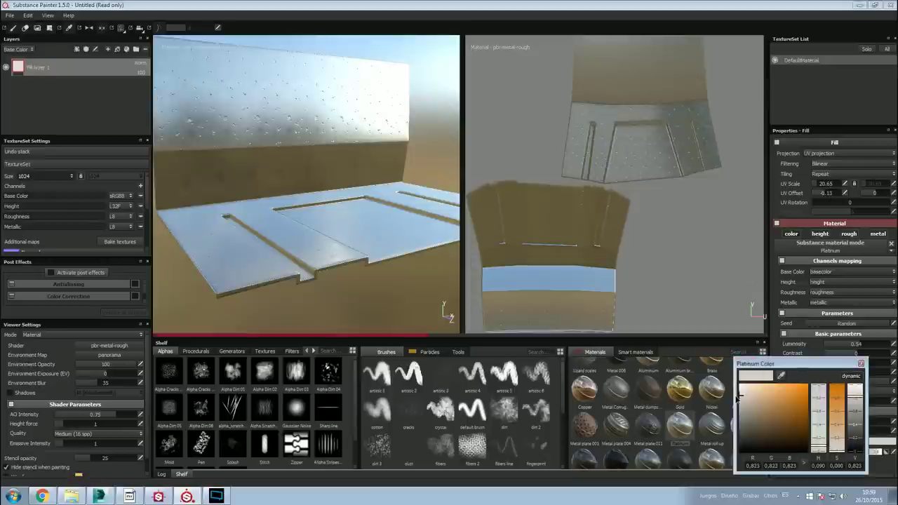
Lower the Platinum fill's UV Scale to 8.27.
click(861, 364)
mouse_move(414, 189)
alt+mouse_down()
mouse_move(424, 199)
mouse_move(372, 207)
mouse_move(343, 236)
mouse_move(357, 232)
mouse_move(355, 241)
mouse_move(448, 314)
alt+mouse_up()
scroll(361, 241, up, 3)
scroll(320, 136, down, 2)
scroll(294, 164, down, 2)
alt+drag(295, 164, 311, 198)
drag(817, 184, 814, 185)
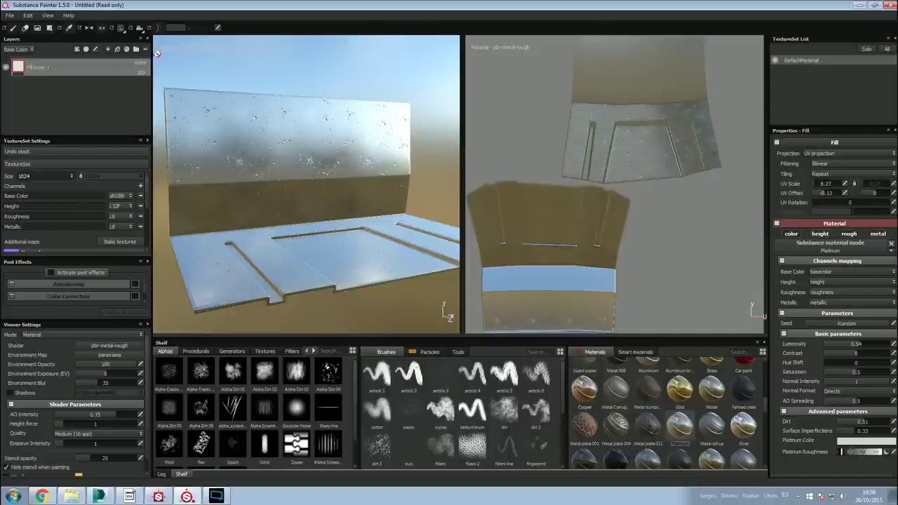
Switch the layer stack display to the Height channel.
click(23, 50)
click(24, 62)
click(21, 50)
click(27, 62)
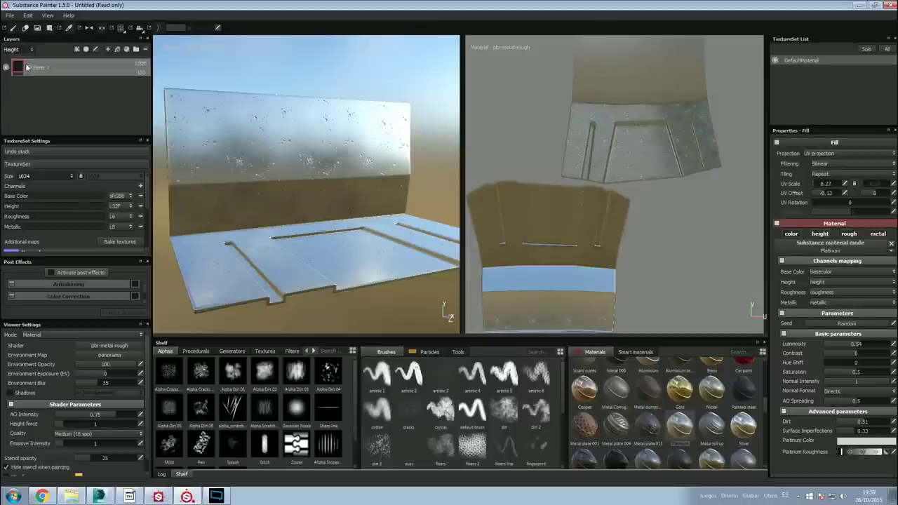
Lower the fill layer's Height opacity to about 38 and remove its Roughness contribution.
drag(157, 81, 141, 85)
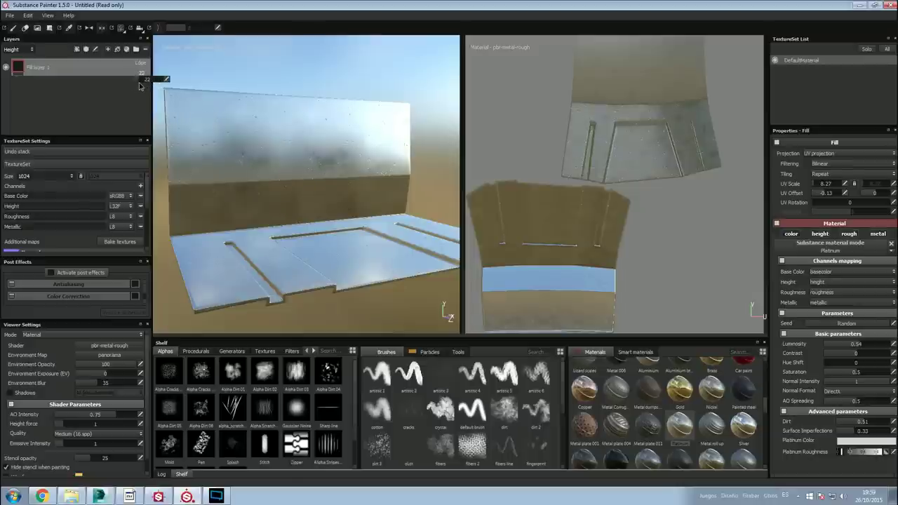
mouse_move(280, 156)
alt+mouse_down()
mouse_move(287, 169)
mouse_move(287, 159)
alt+mouse_up()
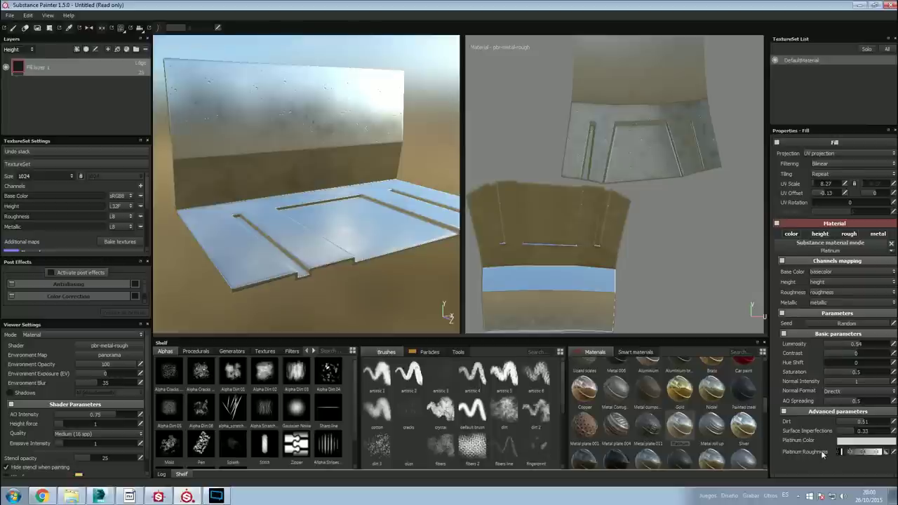
click(19, 49)
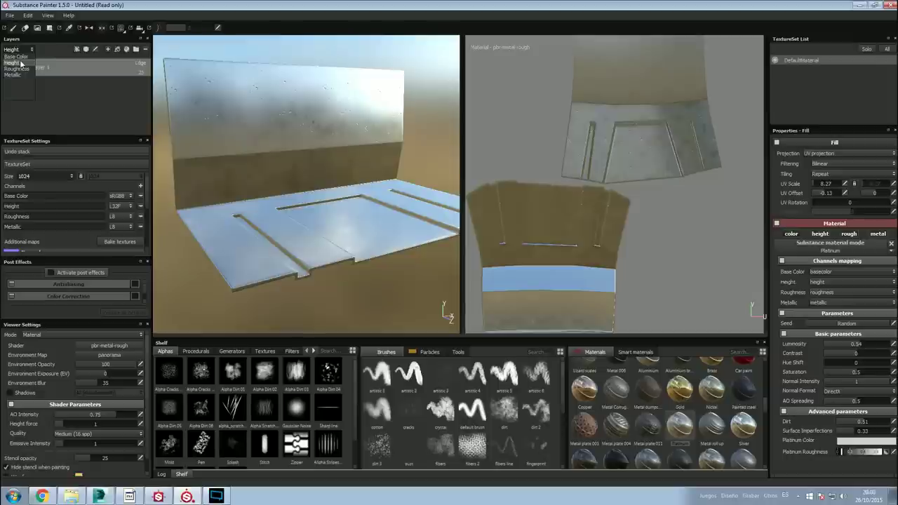
click(113, 72)
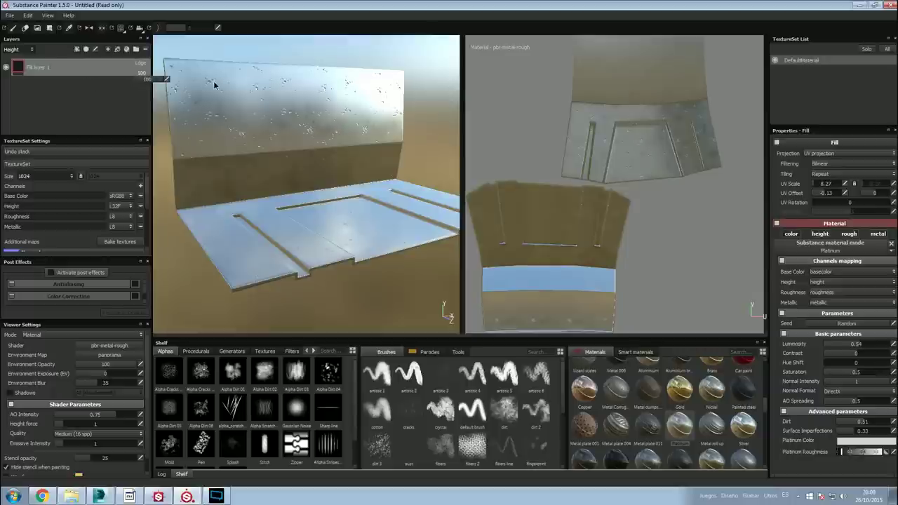
drag(146, 78, 138, 89)
click(21, 48)
click(21, 66)
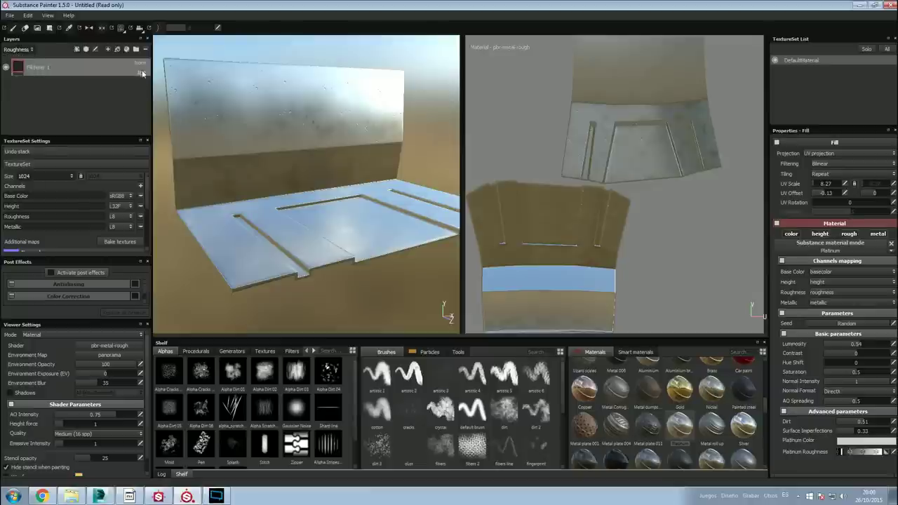
mouse_move(142, 72)
mouse_down()
mouse_move(122, 86)
mouse_move(182, 89)
mouse_up()
mouse_move(142, 73)
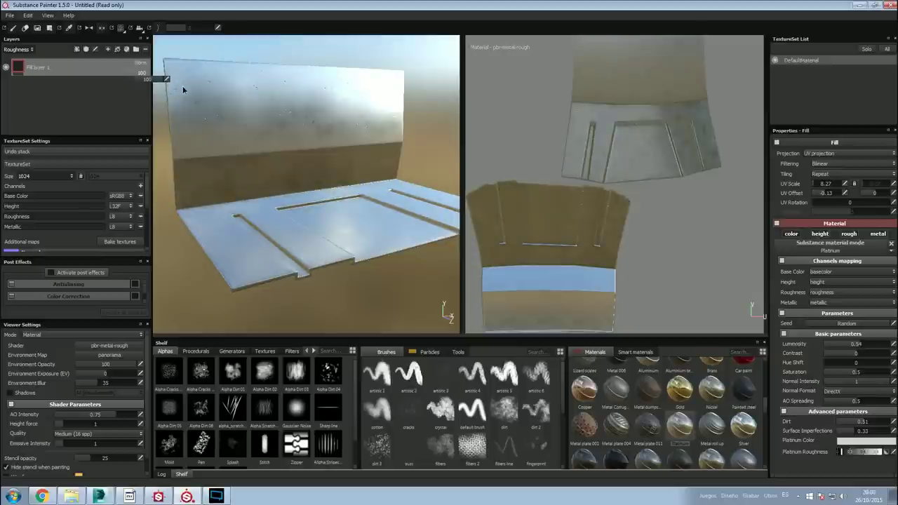
In the Metallic channel, fade the platinum fill to 0 opacity and back to 100.
click(19, 49)
click(23, 75)
drag(160, 82, 132, 84)
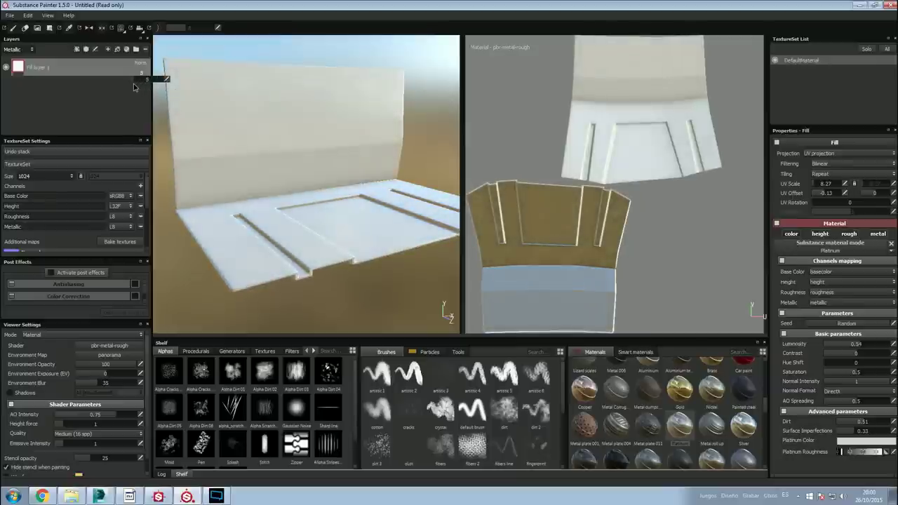
drag(122, 83, 168, 83)
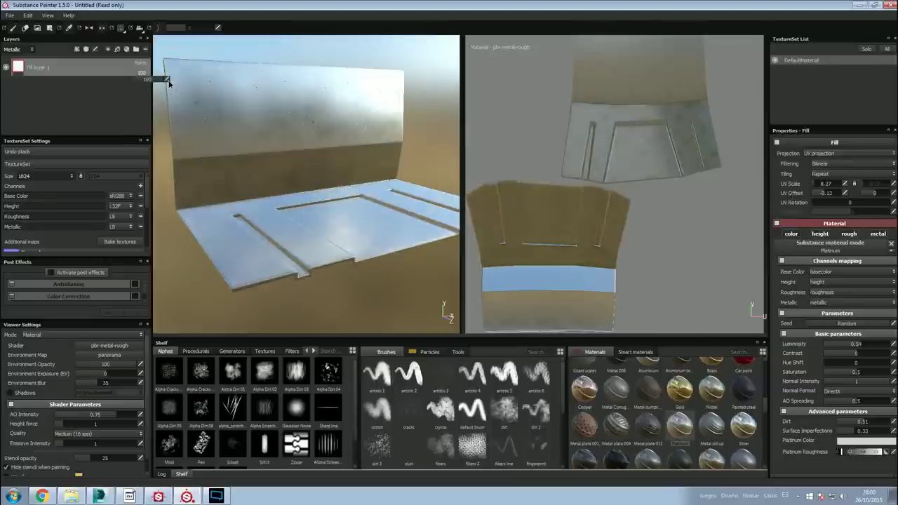
click(31, 49)
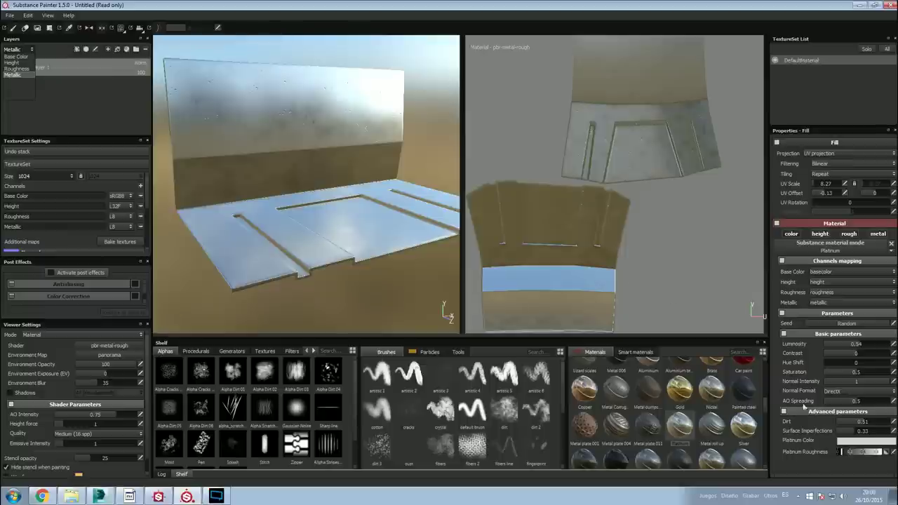
Adjust the Platinum Roughness to tune how blurred its reflections look.
drag(844, 452, 826, 449)
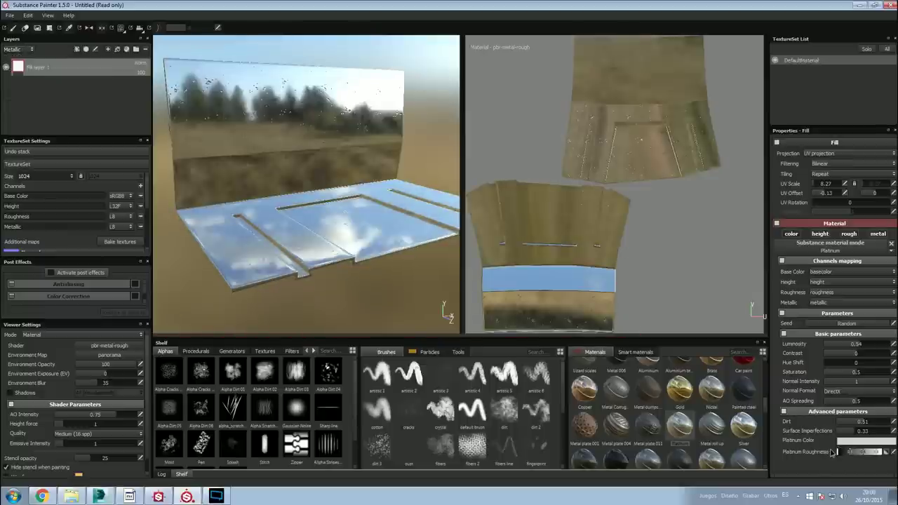
drag(834, 452, 840, 452)
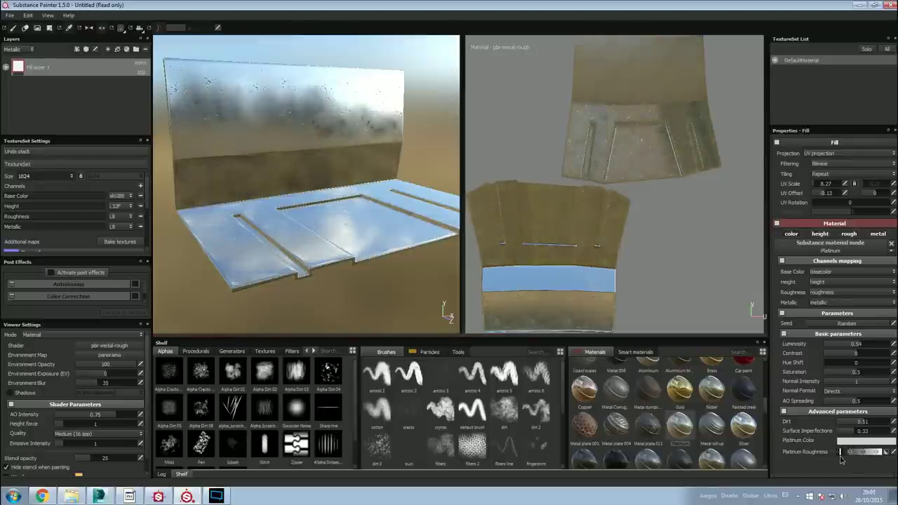
mouse_move(308, 224)
alt+mouse_down()
mouse_move(281, 234)
mouse_move(321, 241)
mouse_move(264, 191)
mouse_move(247, 232)
mouse_move(289, 215)
alt+mouse_up()
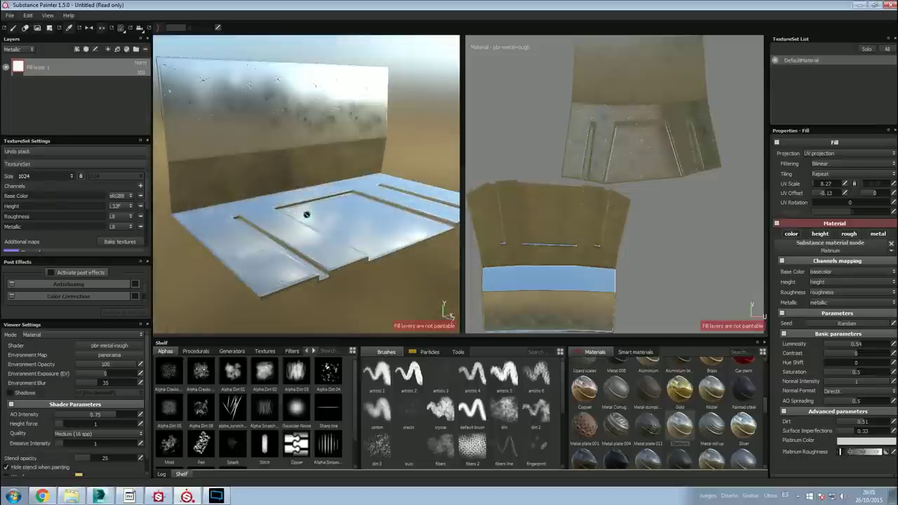
shift+right_drag(372, 197, 343, 209)
mouse_move(342, 213)
alt+mouse_down()
mouse_move(325, 204)
mouse_move(321, 213)
mouse_move(337, 218)
alt+mouse_up()
scroll(337, 208, down, 2)
scroll(337, 209, down, 2)
alt+middle_drag(337, 209, 337, 232)
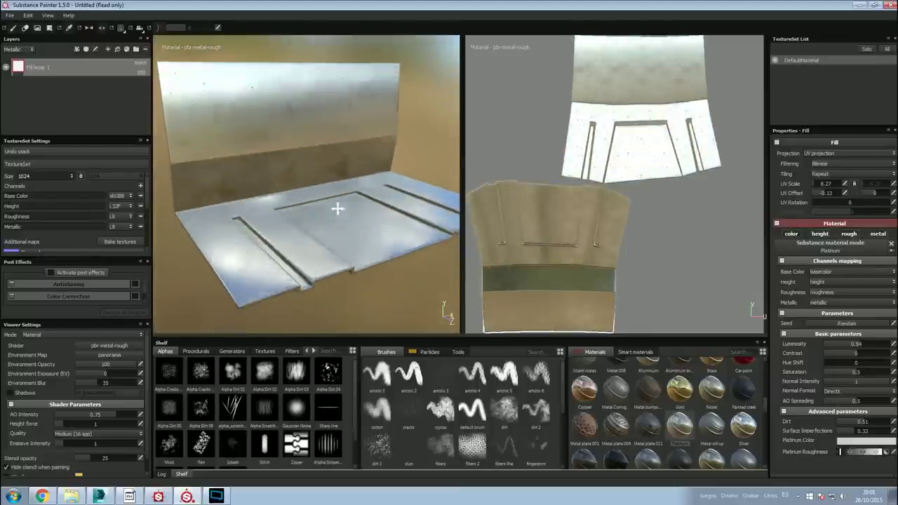
scroll(320, 195, up, 2)
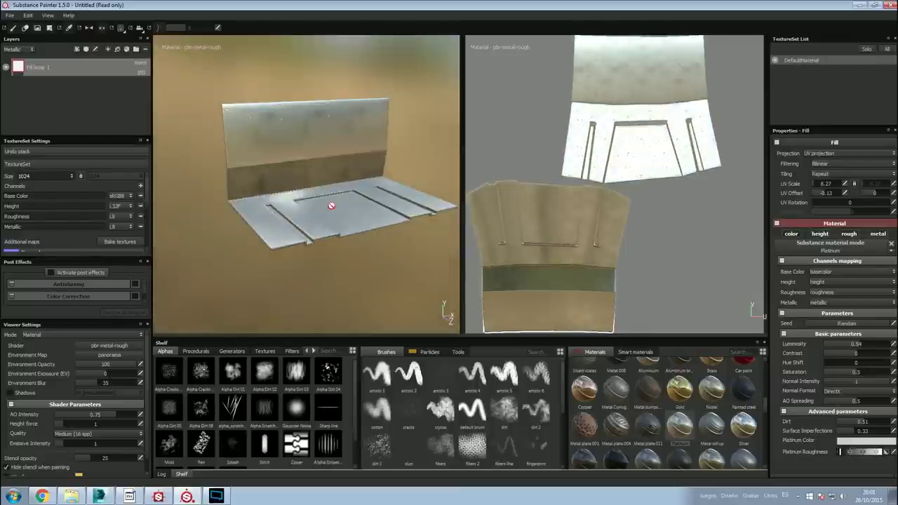
scroll(325, 194, up, 2)
mouse_move(324, 194)
alt+mouse_down()
mouse_move(327, 202)
mouse_move(349, 176)
alt+mouse_up()
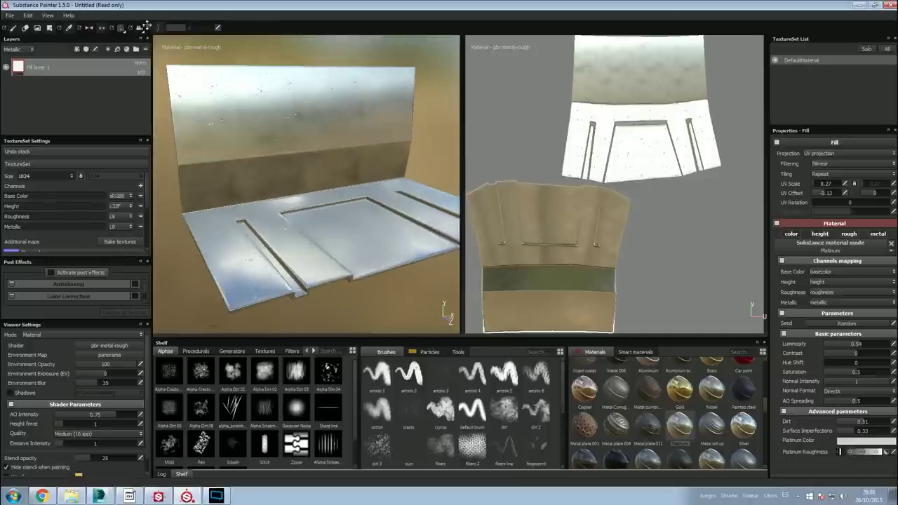
Switch to the full-width 3D-only view and add a second fill layer on top.
click(121, 28)
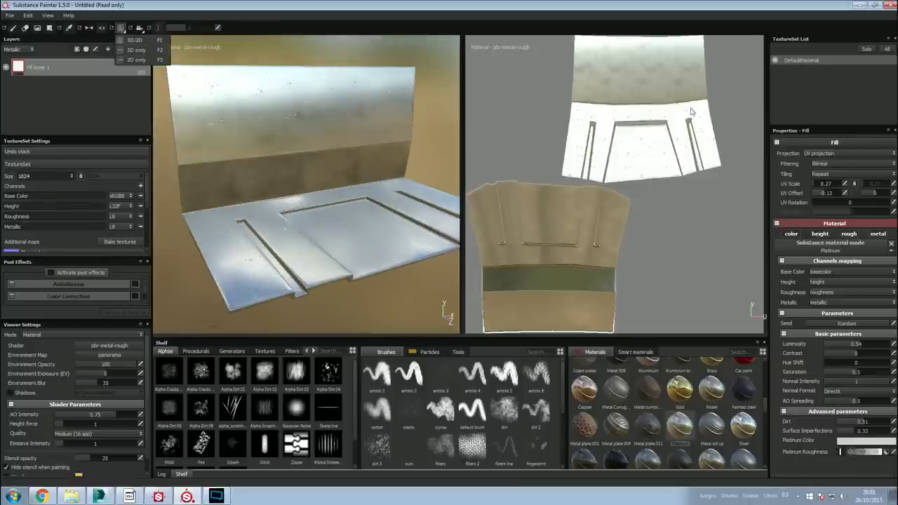
click(140, 50)
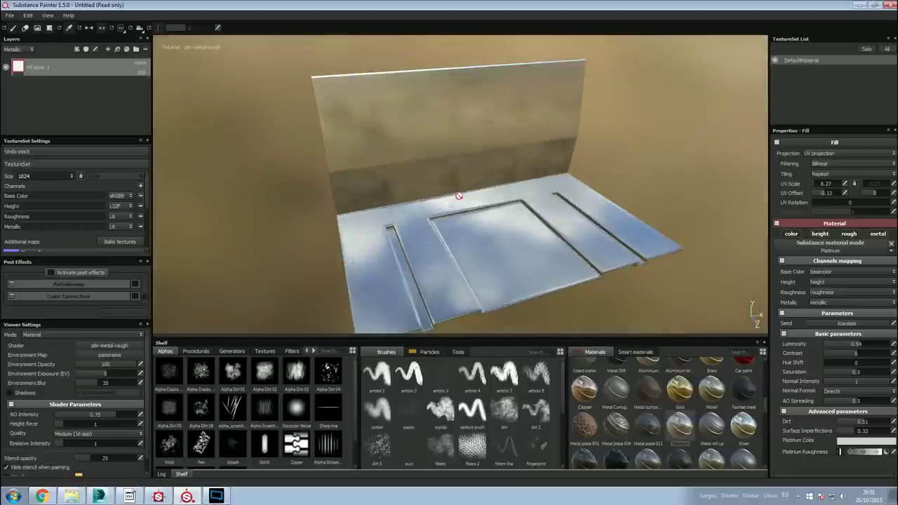
alt+drag(450, 186, 414, 182)
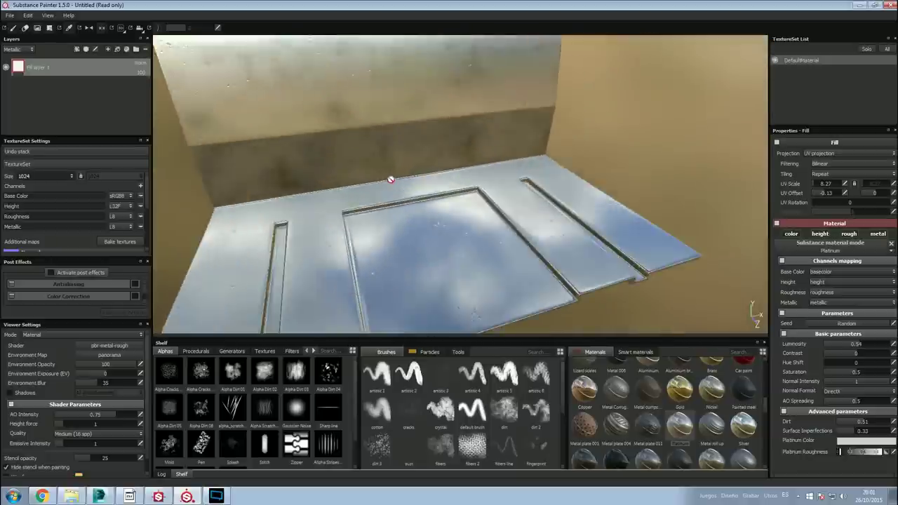
alt+right_drag(415, 182, 421, 172)
alt+drag(399, 186, 430, 180)
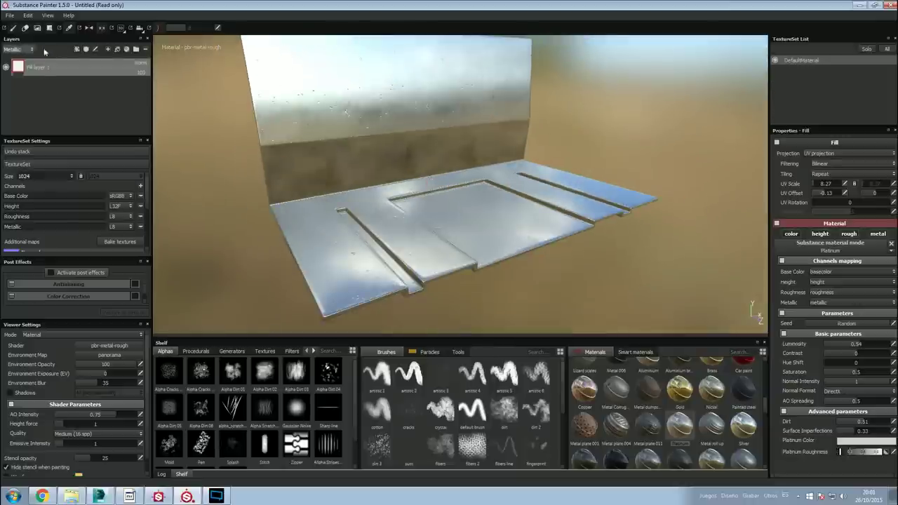
click(117, 51)
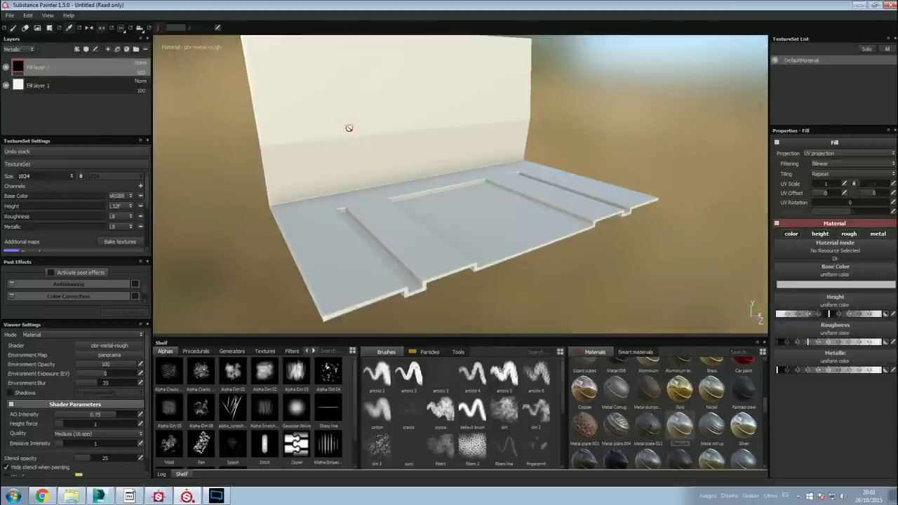
Apply the blue uniform plastic material from the Materials shelf to Fill layer 2.
mouse_move(348, 190)
alt+mouse_down()
mouse_move(473, 176)
mouse_move(392, 217)
alt+mouse_up()
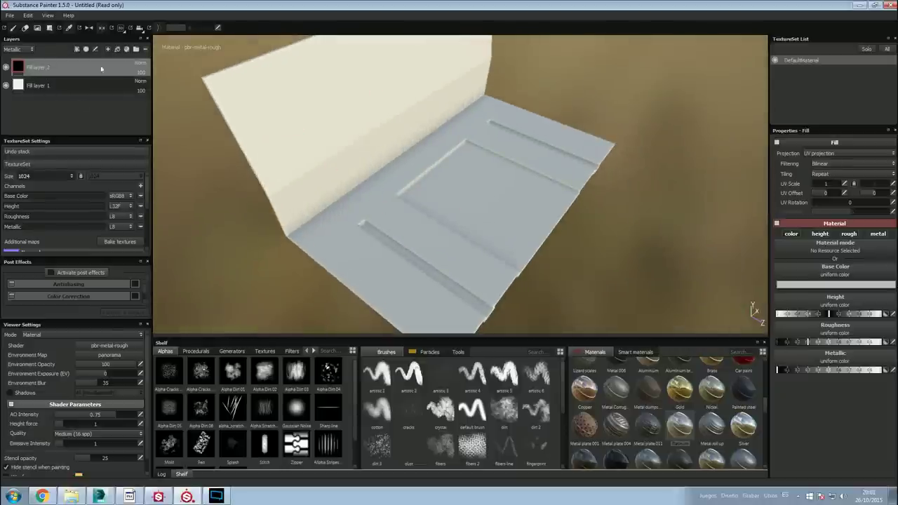
mouse_move(489, 201)
alt+mouse_down()
mouse_move(456, 159)
mouse_move(441, 169)
alt+mouse_up()
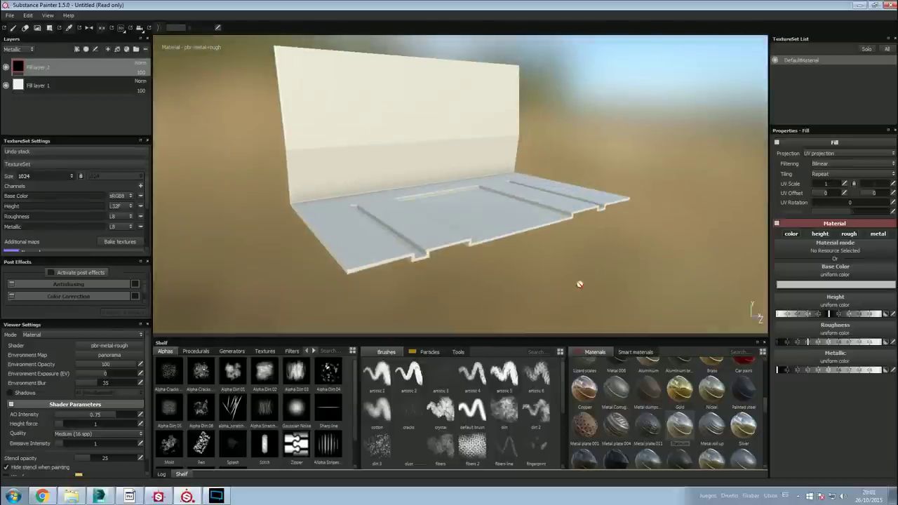
drag(763, 412, 768, 457)
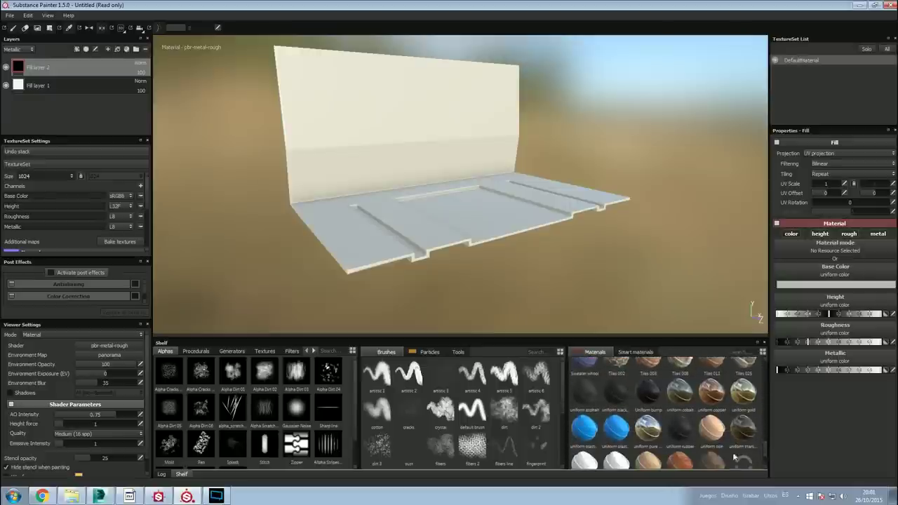
click(588, 437)
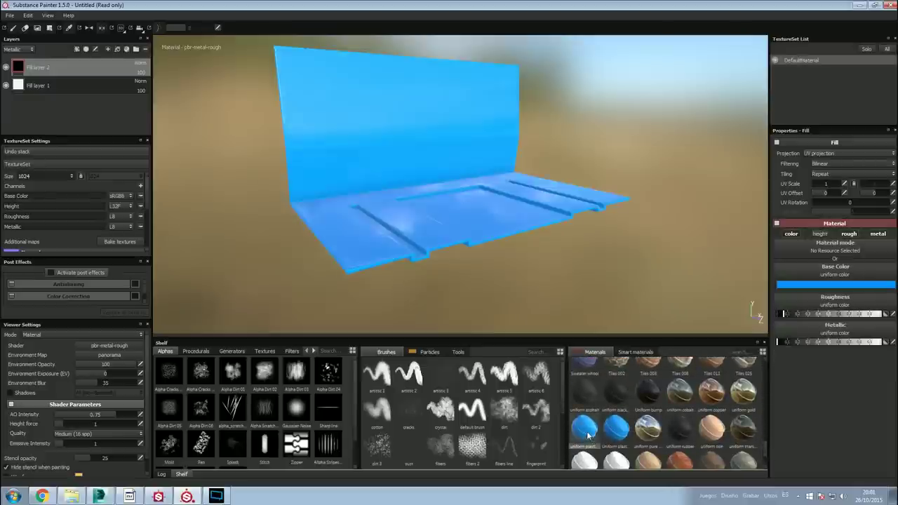
mouse_move(453, 256)
alt+mouse_down()
mouse_move(481, 267)
mouse_move(460, 267)
mouse_move(456, 281)
mouse_move(449, 261)
alt+mouse_up()
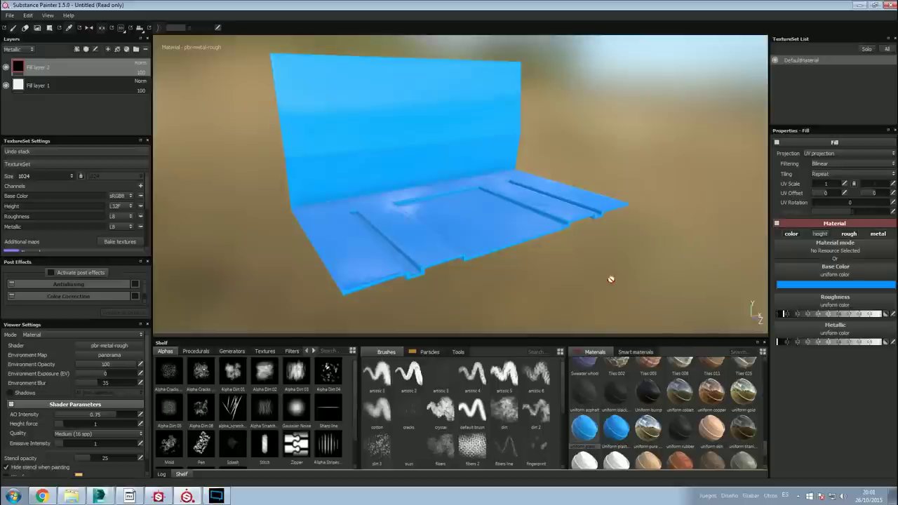
click(798, 285)
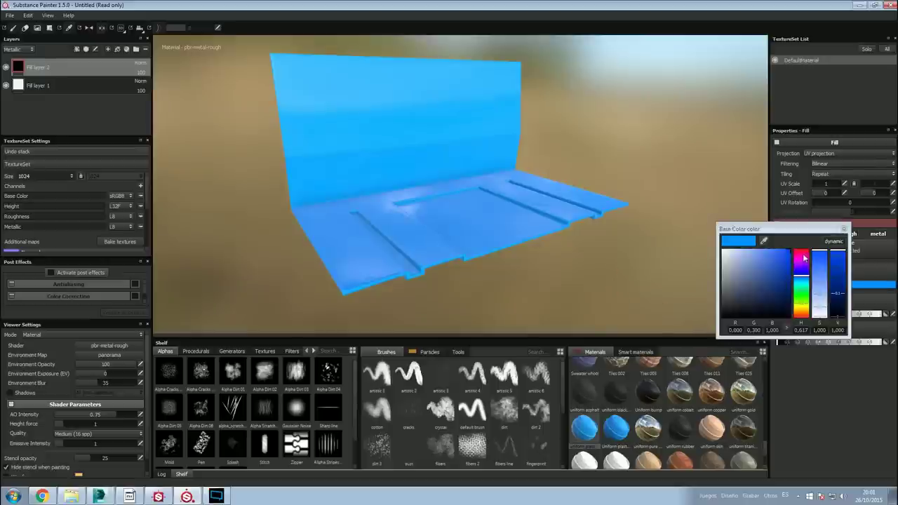
Shift Fill layer 2's base colour hue to a slightly darkened red.
drag(805, 259, 800, 250)
click(792, 278)
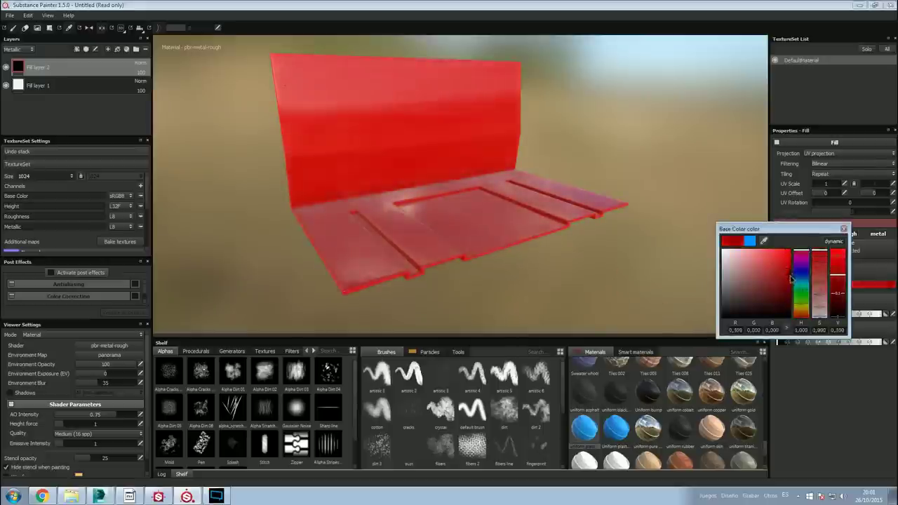
drag(791, 277, 784, 275)
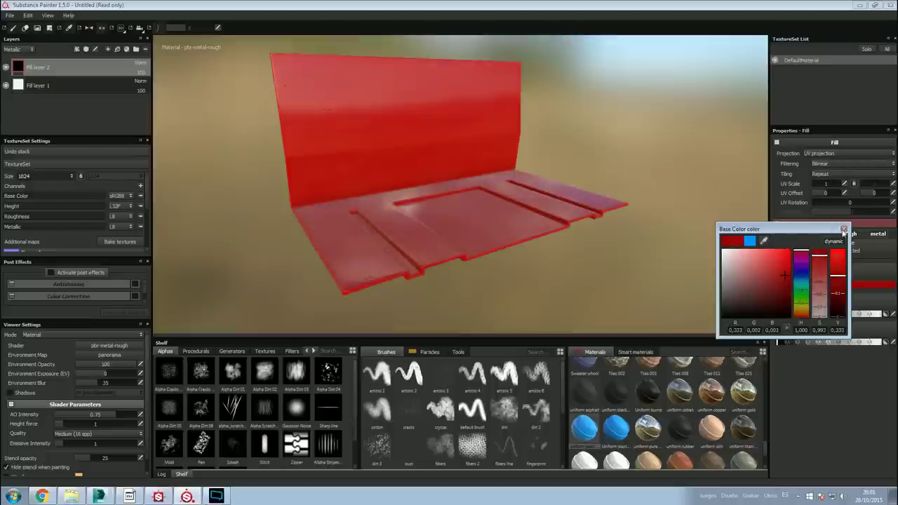
click(844, 229)
alt+drag(485, 201, 457, 196)
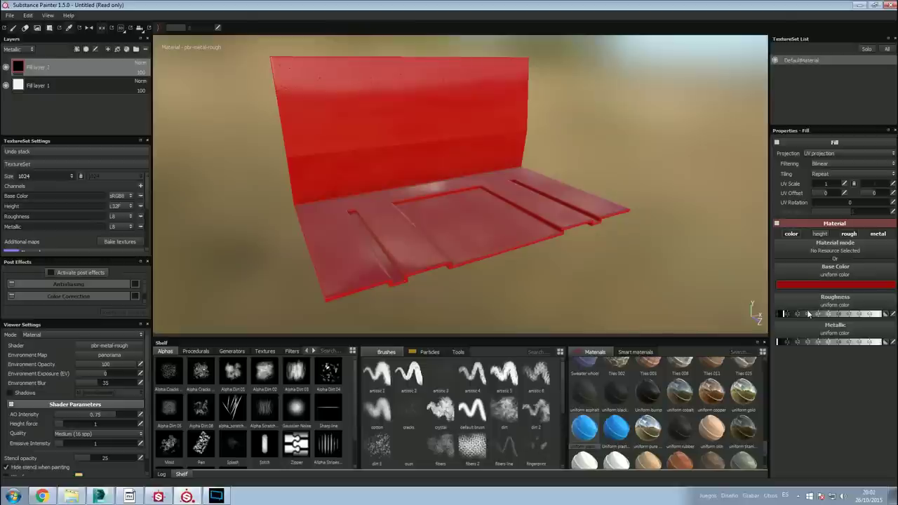
Raise the red layer's Roughness so the surface looks matte.
drag(808, 314, 818, 318)
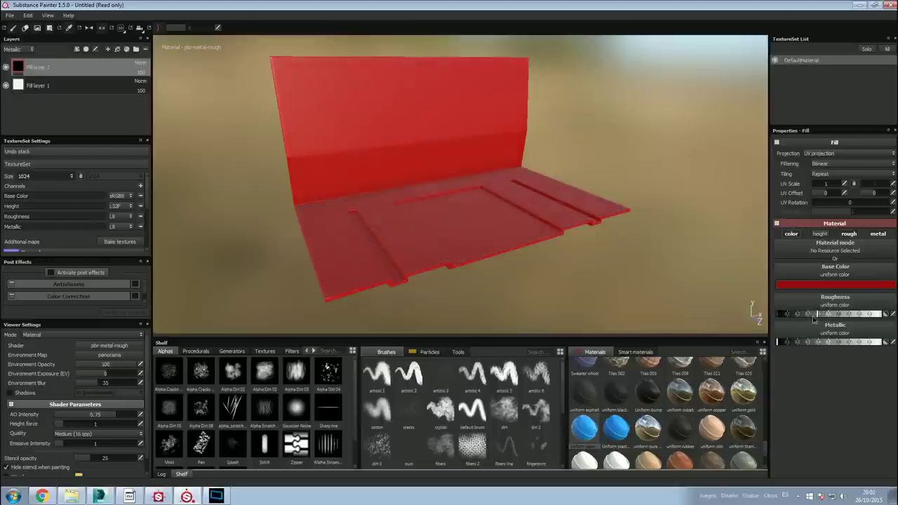
mouse_move(572, 209)
alt+mouse_down()
mouse_move(382, 236)
mouse_move(521, 215)
mouse_move(573, 216)
mouse_move(485, 206)
mouse_move(494, 197)
alt+mouse_up()
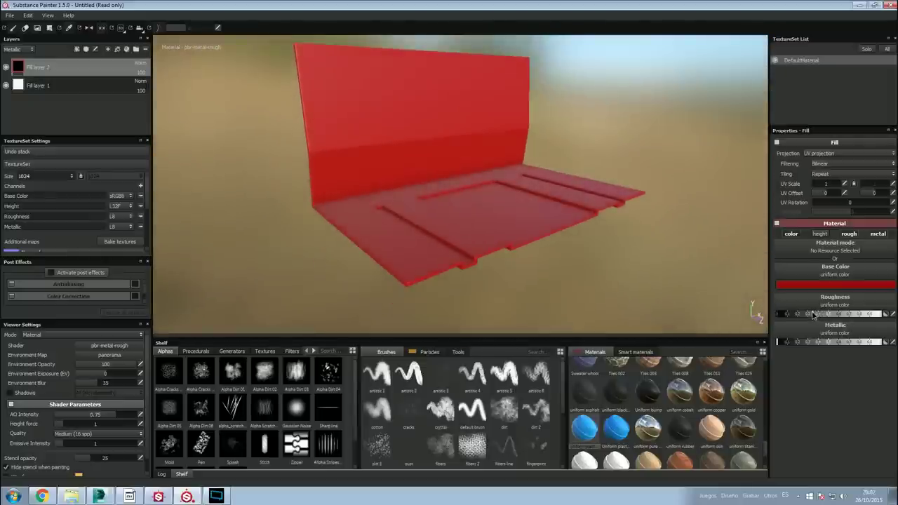
drag(810, 314, 817, 314)
mouse_move(599, 207)
alt+mouse_down()
mouse_move(524, 212)
mouse_move(485, 231)
mouse_move(580, 190)
alt+mouse_up()
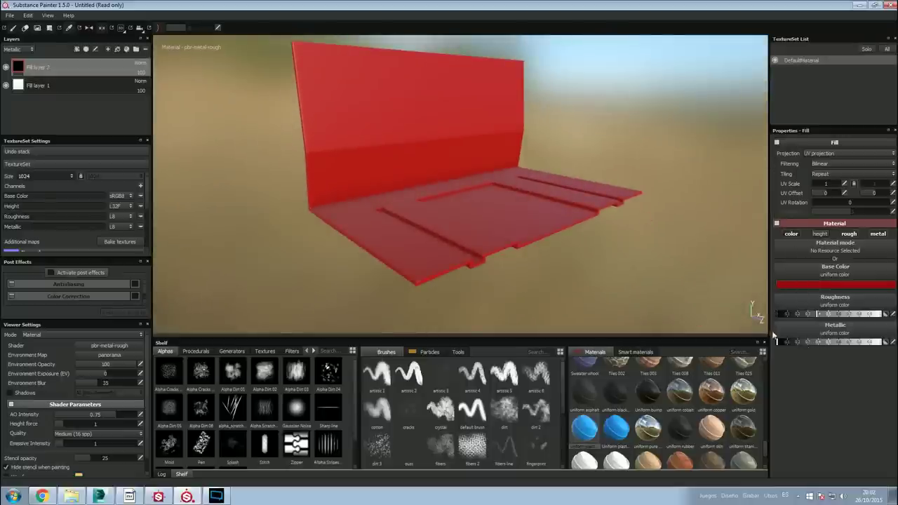
Try a higher Metallic value on the red layer, then set Metallic back to 0.
drag(796, 341, 842, 342)
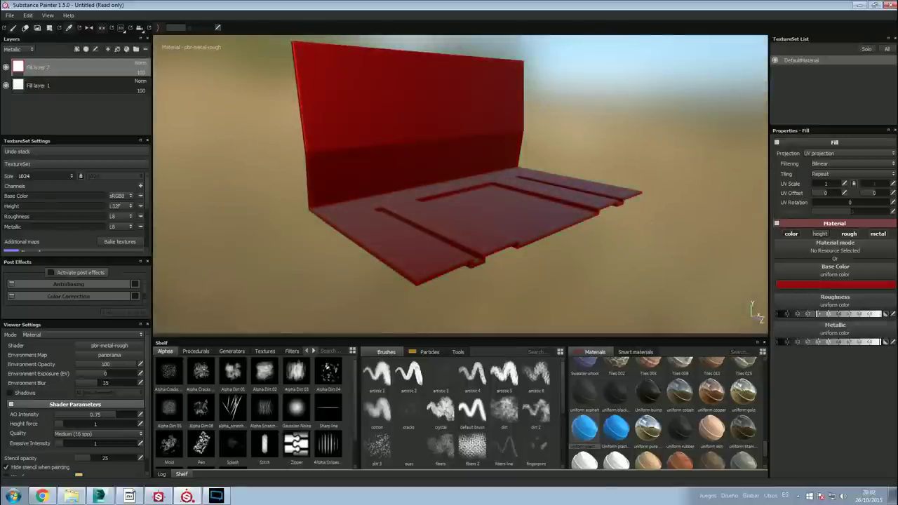
mouse_move(744, 315)
alt+mouse_down()
mouse_move(535, 227)
mouse_move(458, 242)
mouse_move(403, 202)
mouse_move(343, 209)
mouse_move(773, 327)
alt+mouse_up()
drag(829, 343, 777, 343)
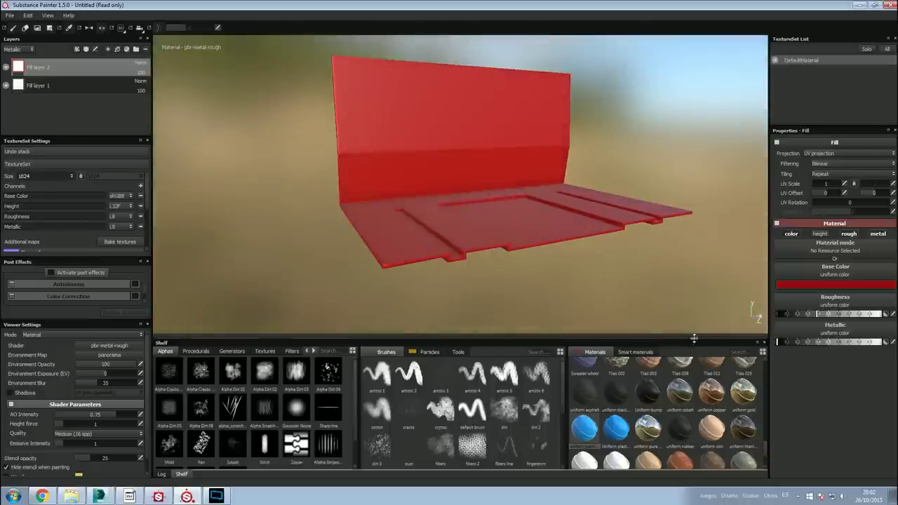
mouse_move(498, 236)
alt+mouse_down()
mouse_move(498, 245)
mouse_move(521, 208)
alt+mouse_up()
alt+right_drag(520, 209, 499, 252)
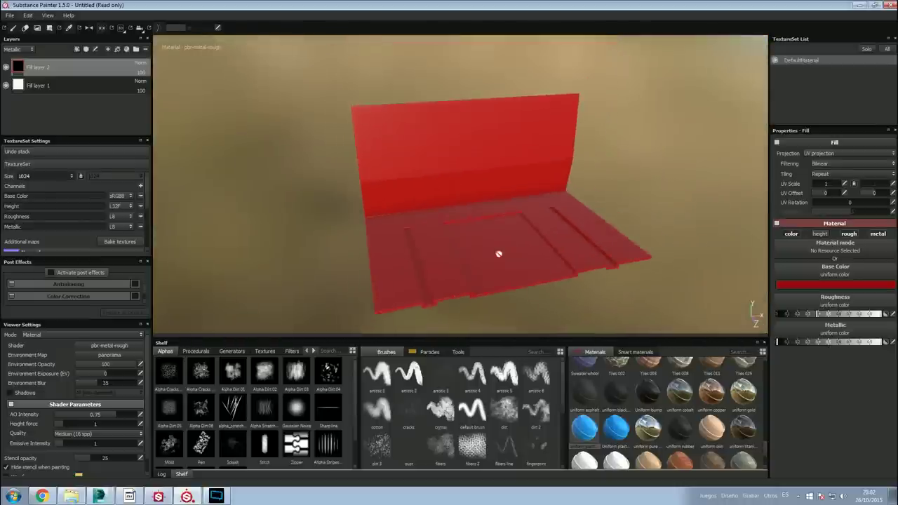
alt+drag(467, 252, 437, 229)
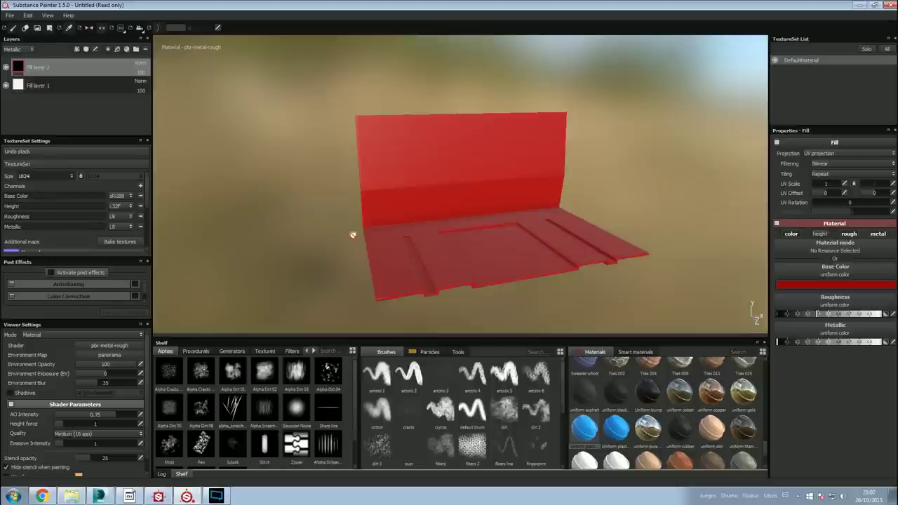
alt+drag(369, 230, 382, 222)
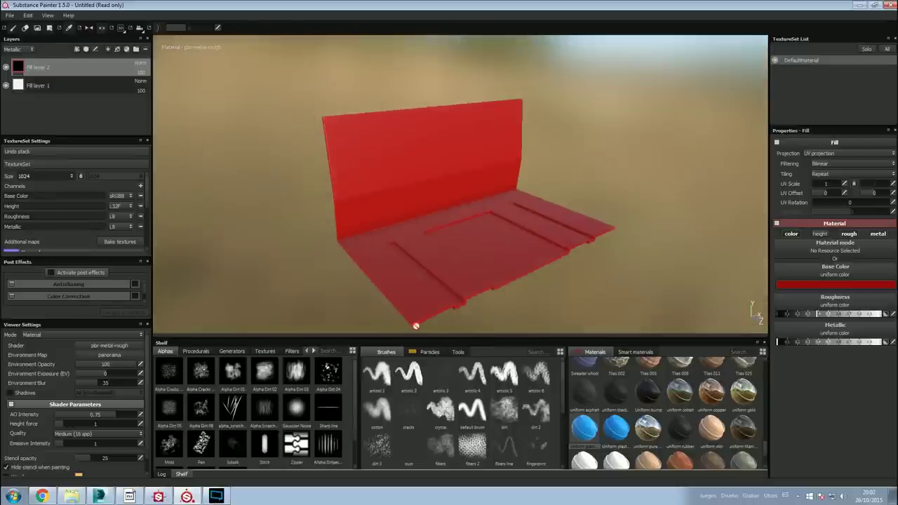
Add a black mask to Fill layer 2 and add a generator effect to it.
right_click(38, 67)
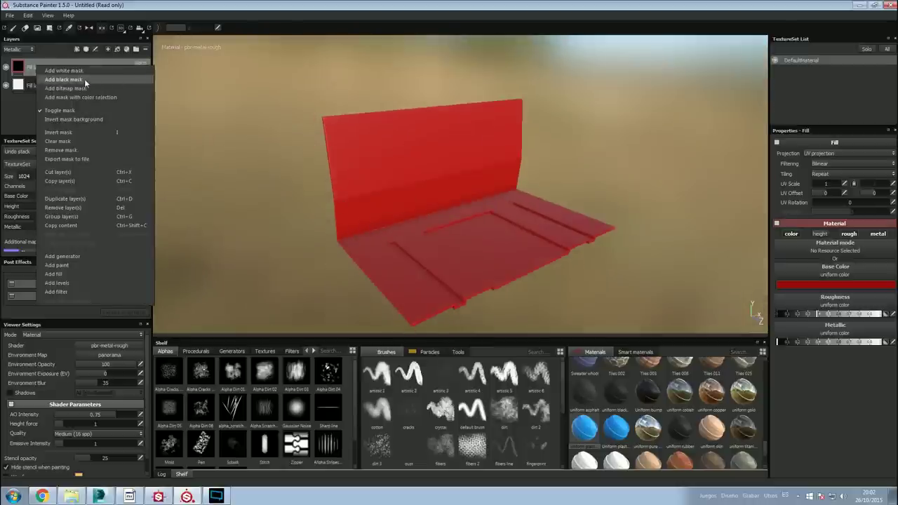
click(86, 79)
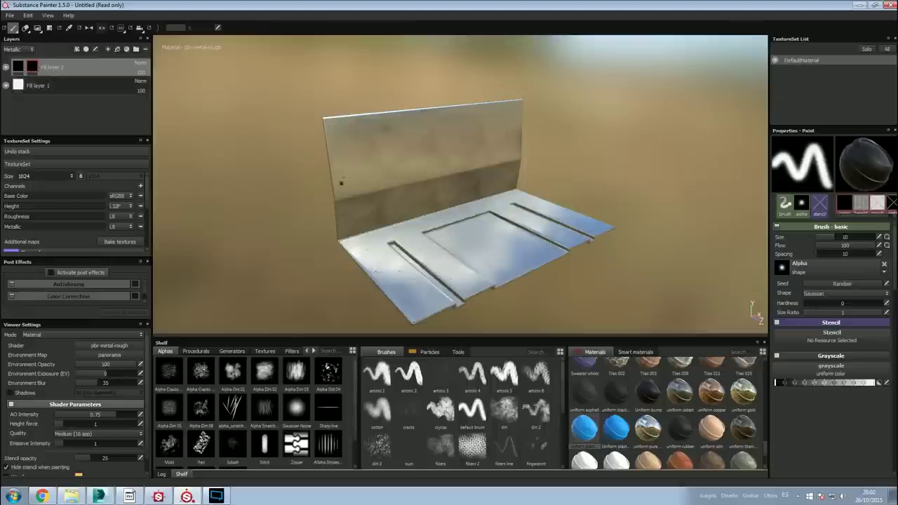
click(78, 49)
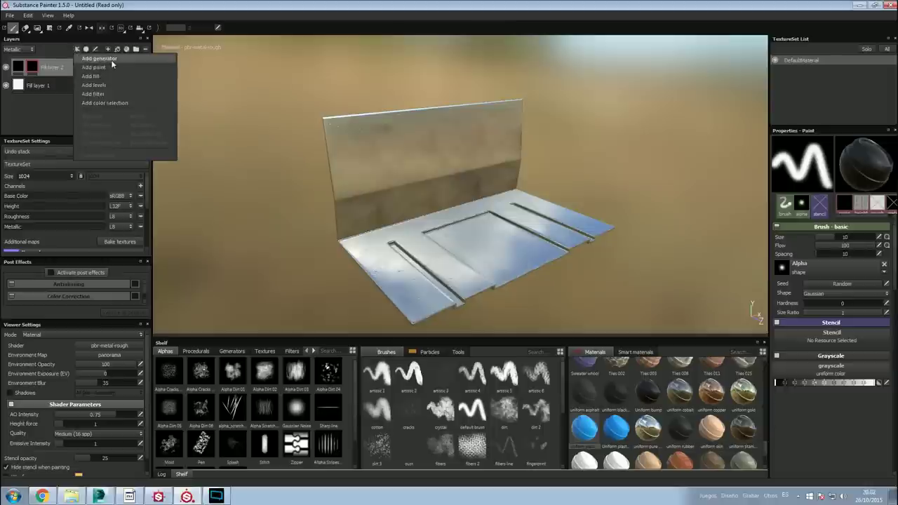
click(99, 58)
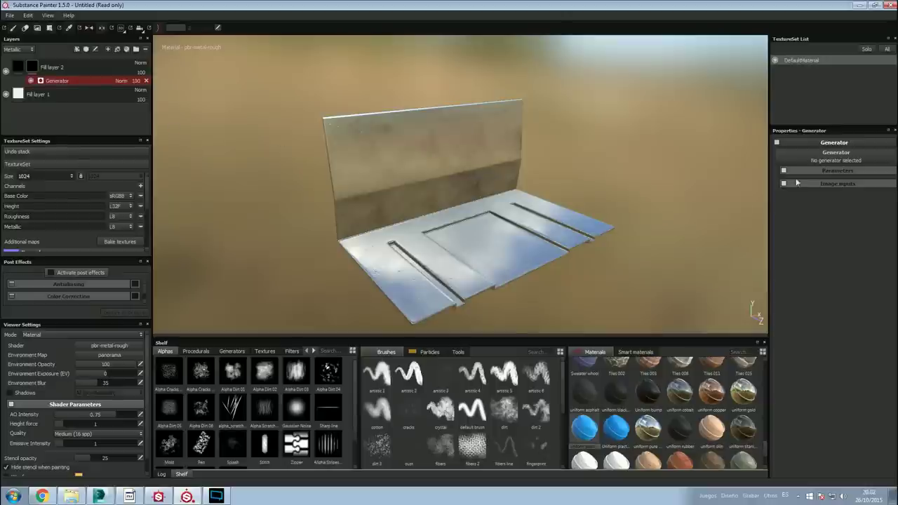
click(830, 160)
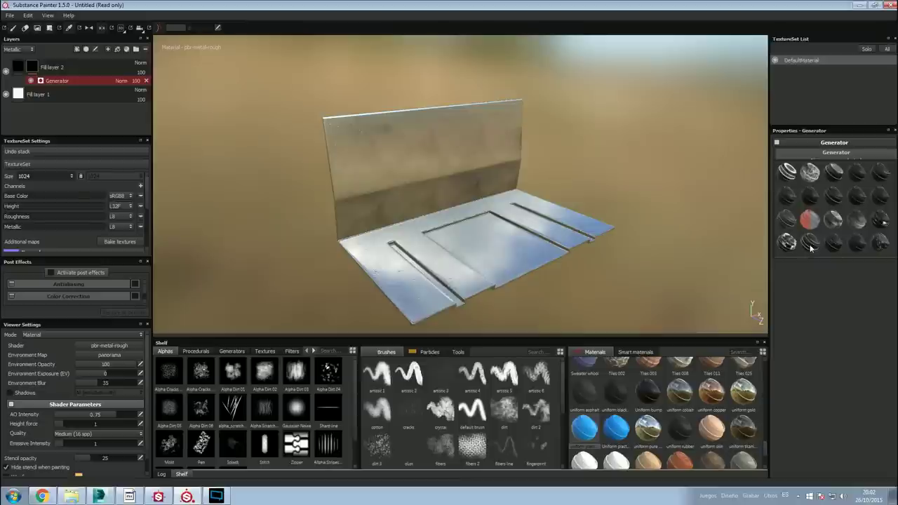
mouse_move(810, 242)
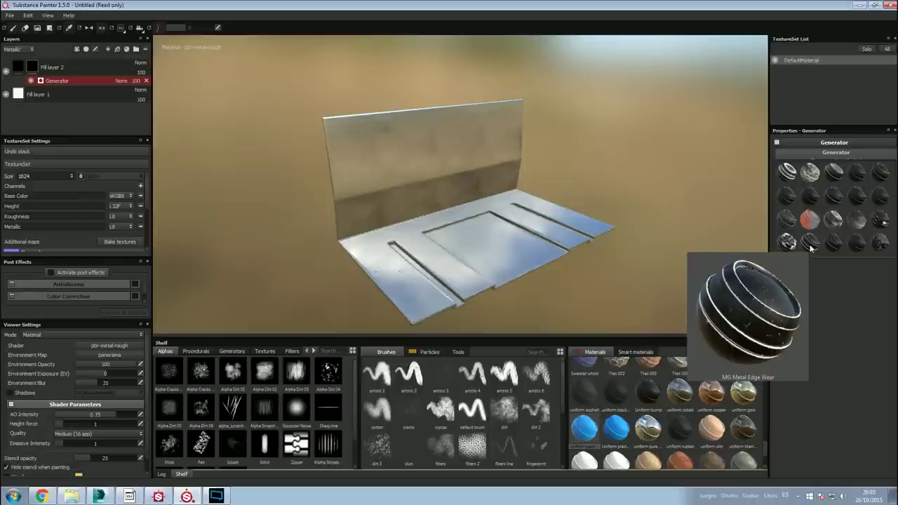
Set the mask generator to MG Metal Edge Wear and turn Invert on.
click(810, 244)
mouse_move(503, 264)
alt+mouse_down()
mouse_move(456, 245)
mouse_move(573, 259)
mouse_move(485, 210)
mouse_move(468, 179)
mouse_move(367, 259)
mouse_move(357, 241)
mouse_move(391, 203)
alt+mouse_up()
scroll(393, 205, up, 5)
scroll(412, 225, down, 8)
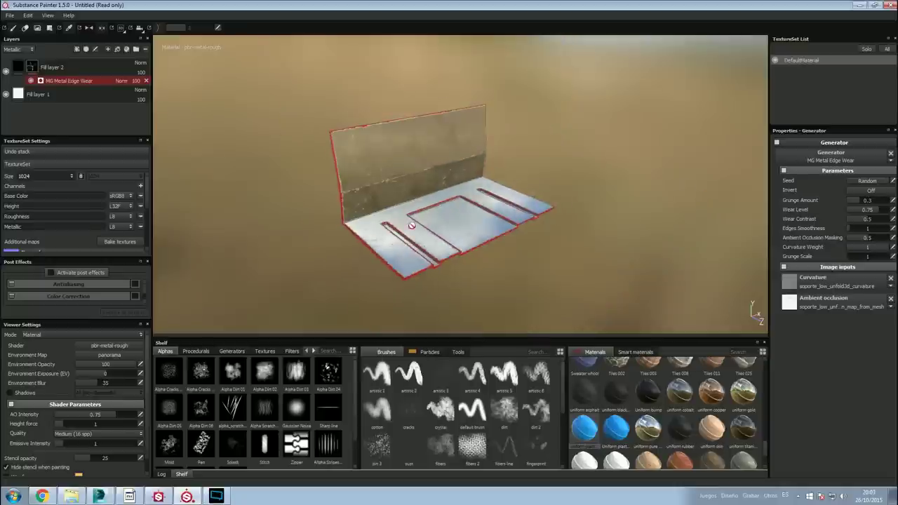
scroll(411, 226, up, 3)
scroll(400, 217, up, 3)
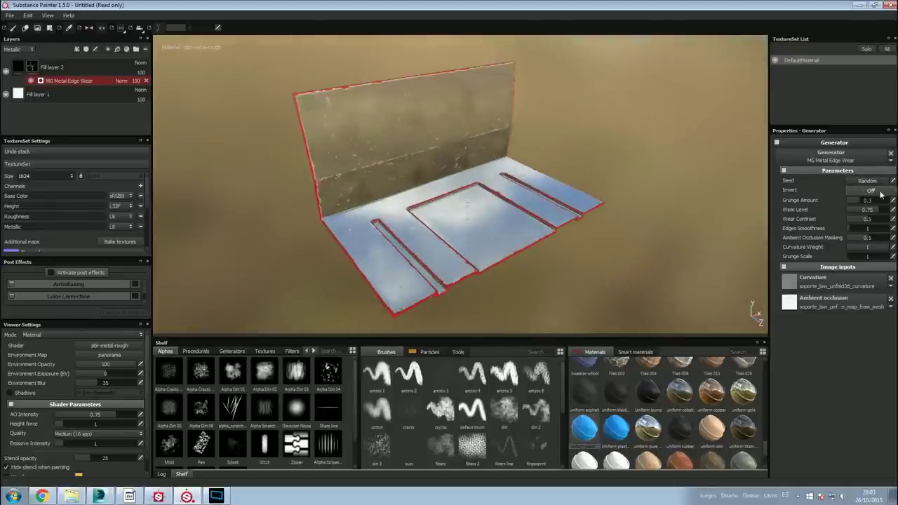
click(873, 190)
Adjust Grunge Amount and Wear Level, and set Edges Smoothness 1.96 and Grunge Scale 4.
mouse_move(419, 256)
alt+mouse_down()
mouse_move(346, 248)
mouse_move(372, 222)
mouse_move(475, 218)
alt+mouse_up()
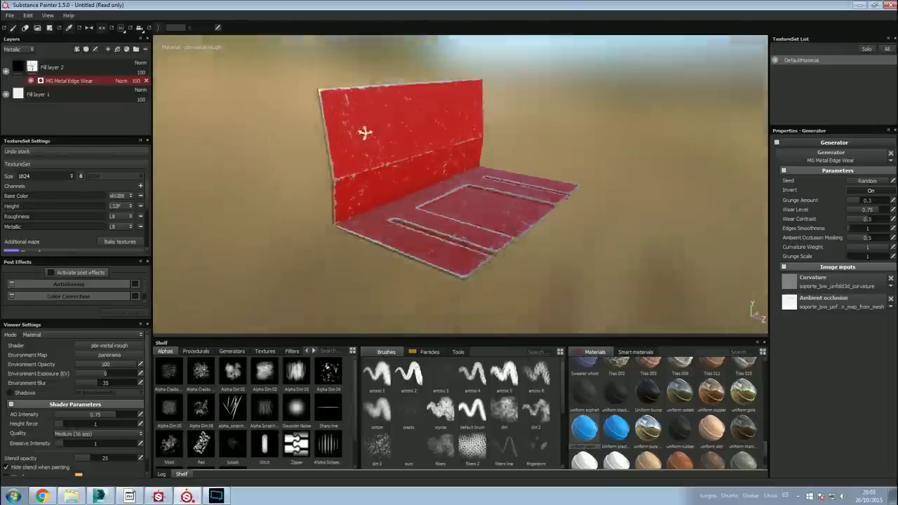
scroll(363, 133, up, 5)
alt+drag(372, 124, 411, 164)
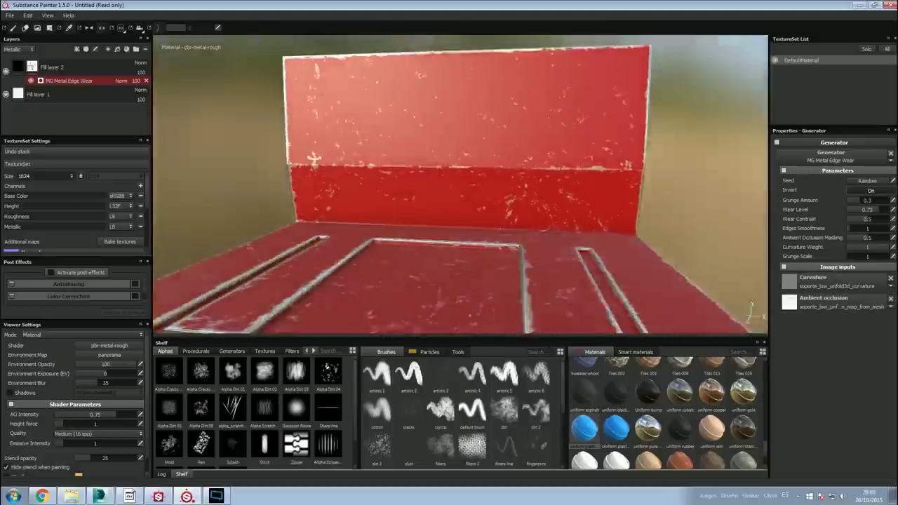
scroll(313, 159, down, 5)
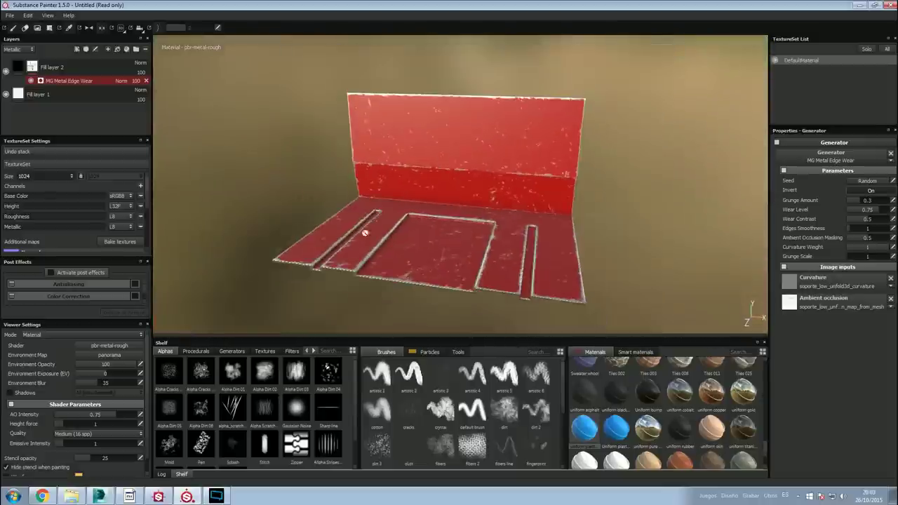
mouse_move(430, 260)
alt+mouse_down()
mouse_move(447, 174)
mouse_move(503, 169)
mouse_move(559, 94)
mouse_move(501, 185)
mouse_move(417, 210)
alt+mouse_up()
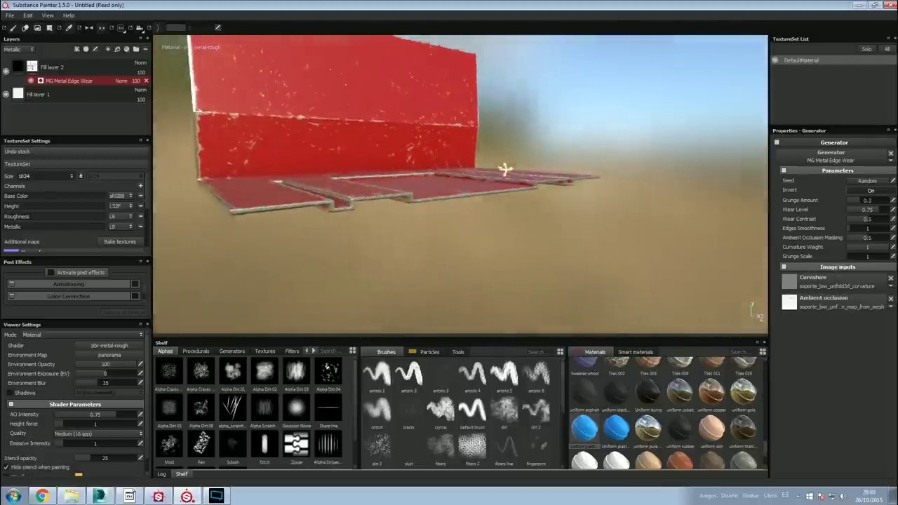
scroll(415, 203, up, 3)
scroll(402, 203, down, 3)
scroll(386, 203, up, 3)
alt+middle_drag(387, 203, 427, 227)
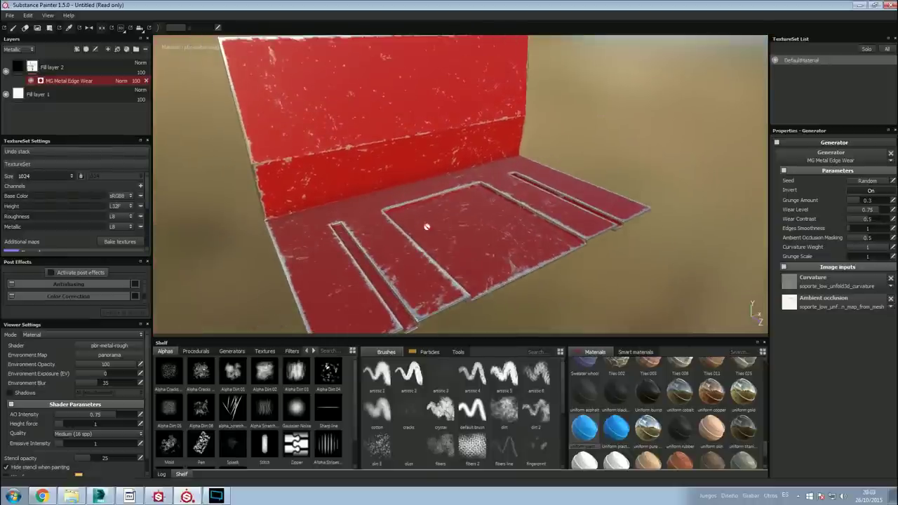
scroll(426, 226, down, 3)
mouse_move(278, 241)
alt+mouse_down()
mouse_move(345, 220)
mouse_move(289, 215)
mouse_move(425, 194)
mouse_move(369, 210)
alt+mouse_up()
scroll(288, 215, down, 2)
scroll(288, 214, up, 5)
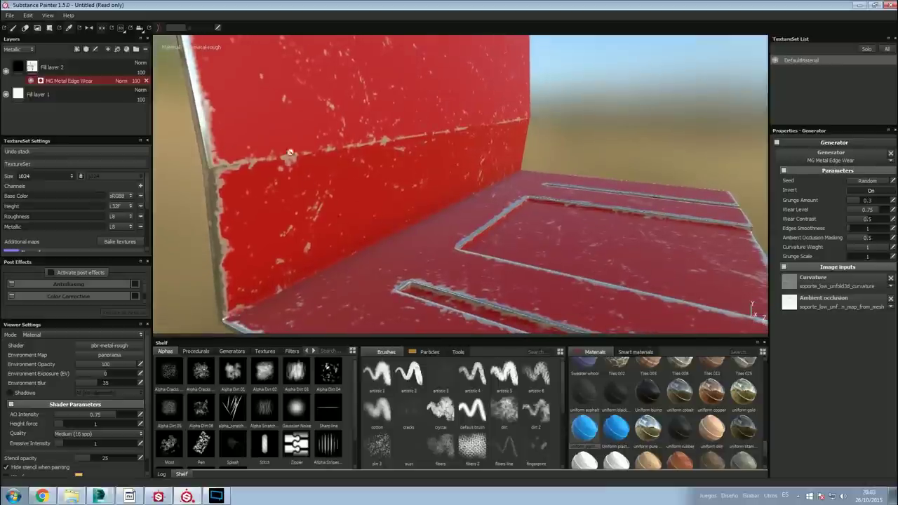
drag(867, 202, 859, 203)
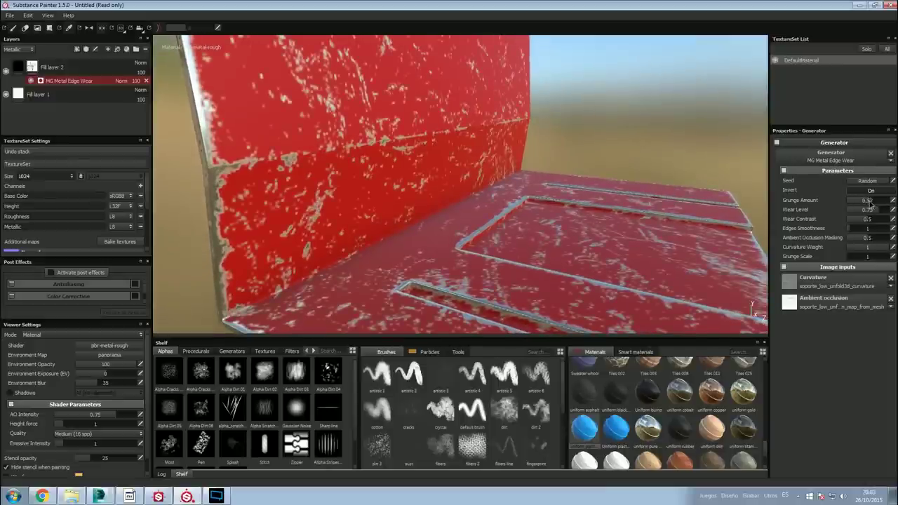
drag(863, 209, 885, 212)
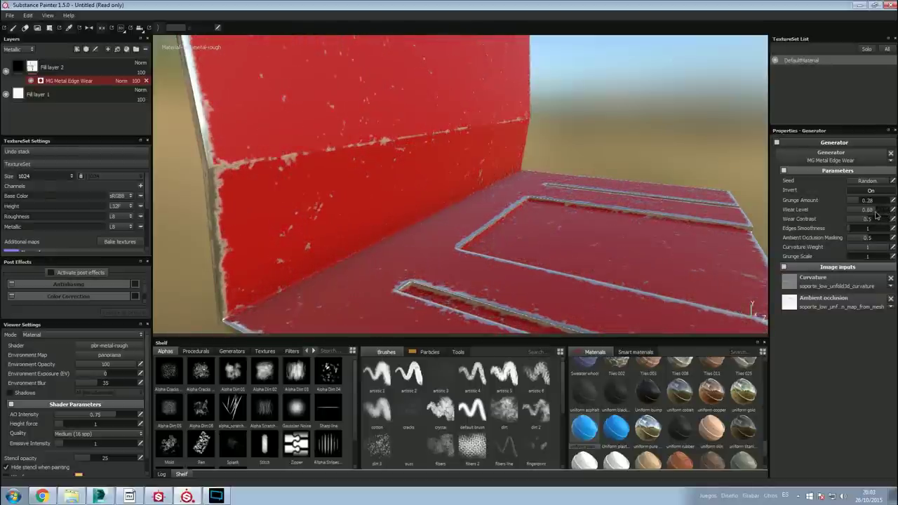
drag(850, 229, 852, 230)
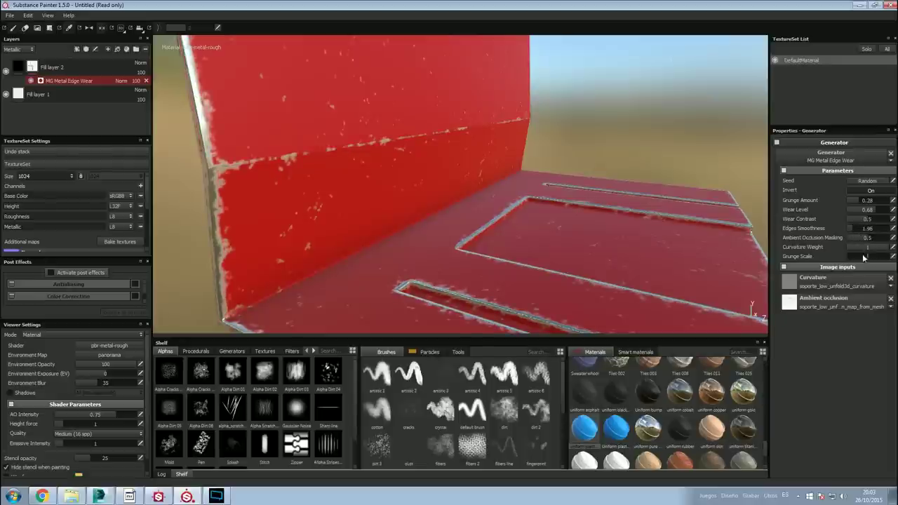
drag(851, 256, 855, 258)
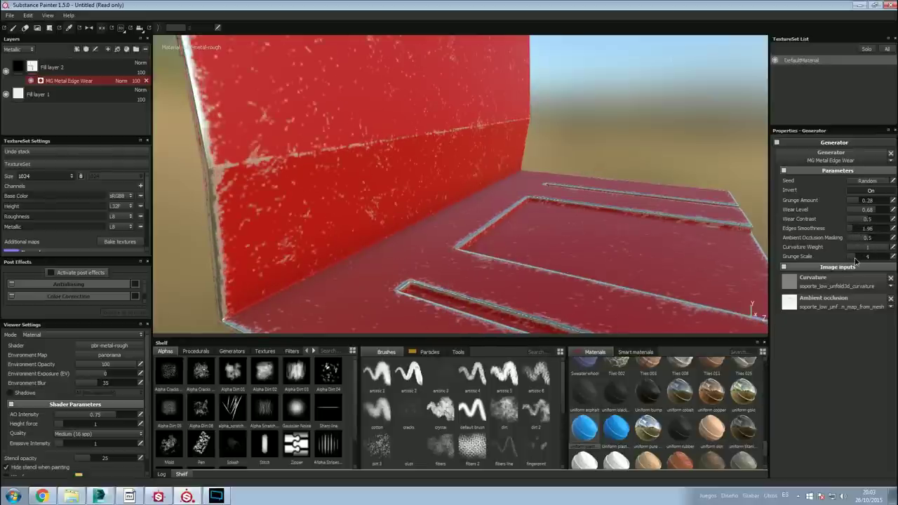
Fine-tune Grunge Amount to 0.26 and lower Wear Contrast to 0.47.
scroll(557, 260, down, 3)
scroll(587, 255, down, 5)
mouse_move(587, 255)
alt+mouse_down()
mouse_move(401, 226)
mouse_move(397, 216)
alt+mouse_up()
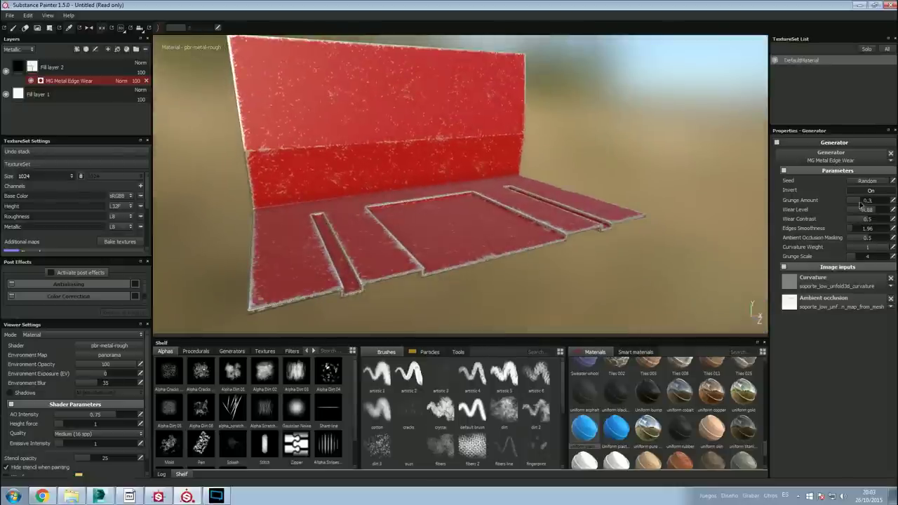
drag(865, 204, 860, 210)
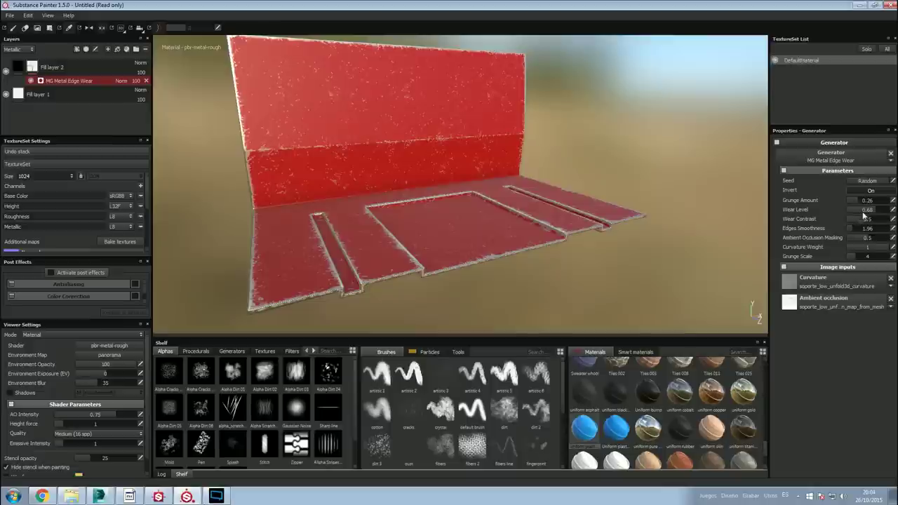
mouse_move(865, 218)
mouse_down()
mouse_move(876, 225)
mouse_move(867, 222)
mouse_up()
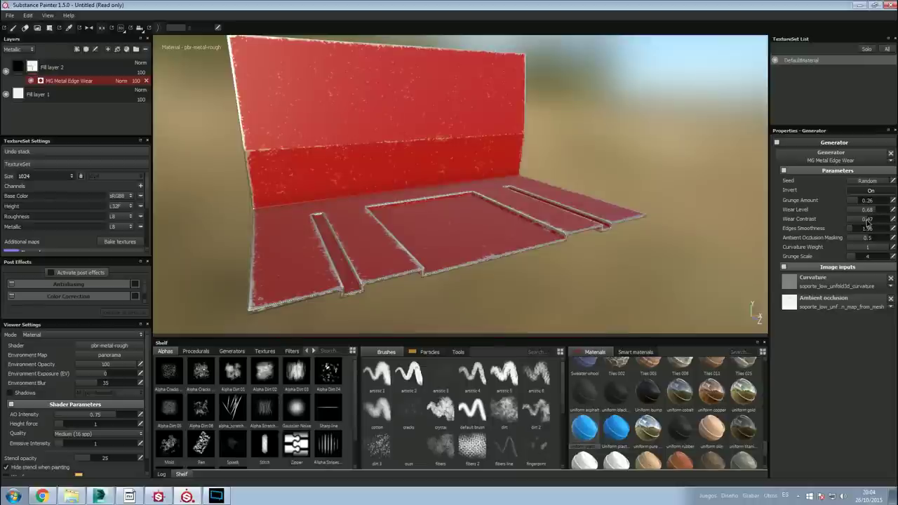
scroll(538, 231, up, 2)
scroll(510, 226, up, 2)
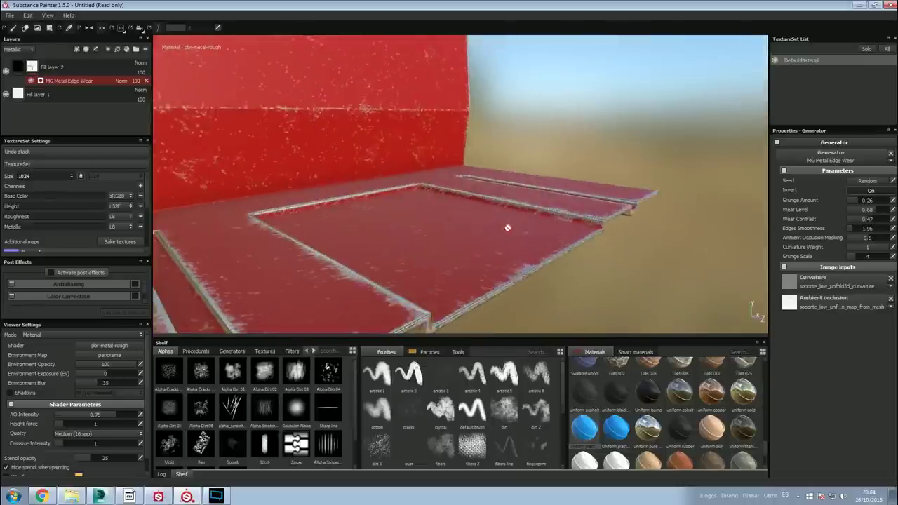
scroll(484, 223, down, 6)
scroll(457, 210, up, 3)
scroll(425, 217, up, 2)
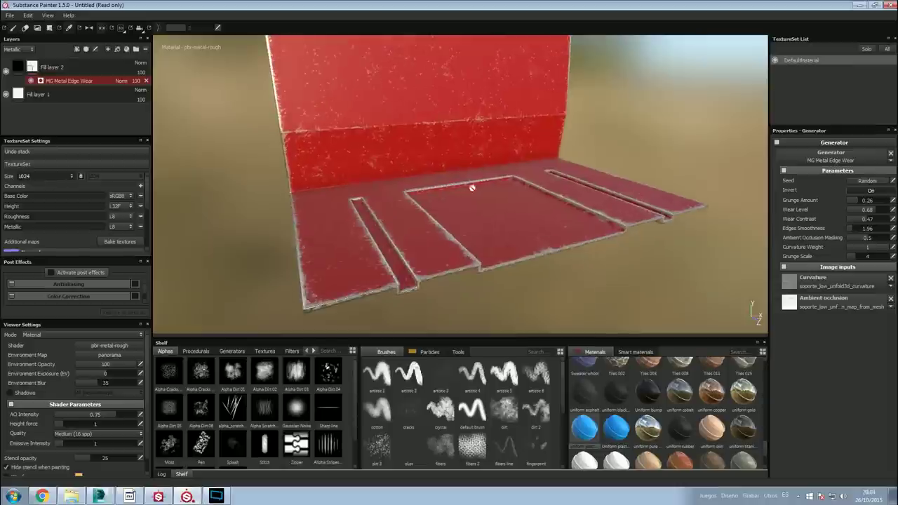
scroll(473, 186, down, 2)
Change the texture set Size from 1024 to 2048 and view the sharper edge wear.
click(56, 176)
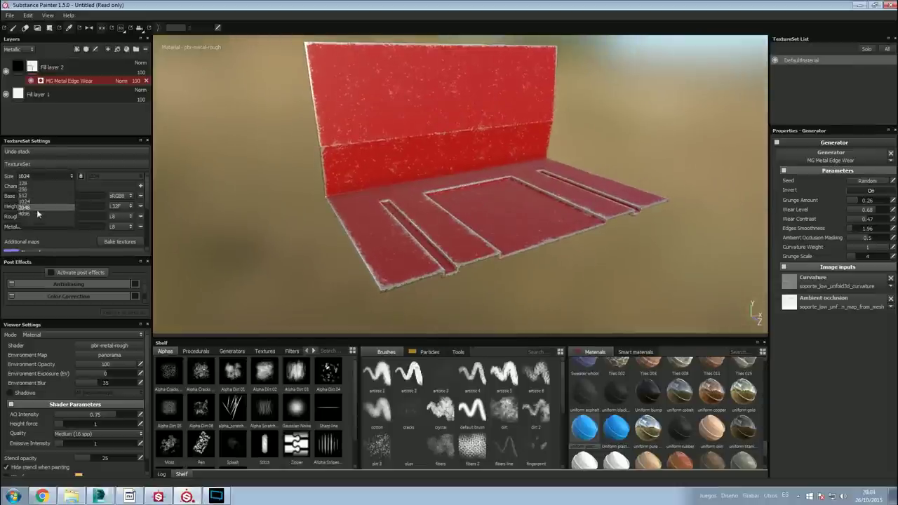
click(39, 208)
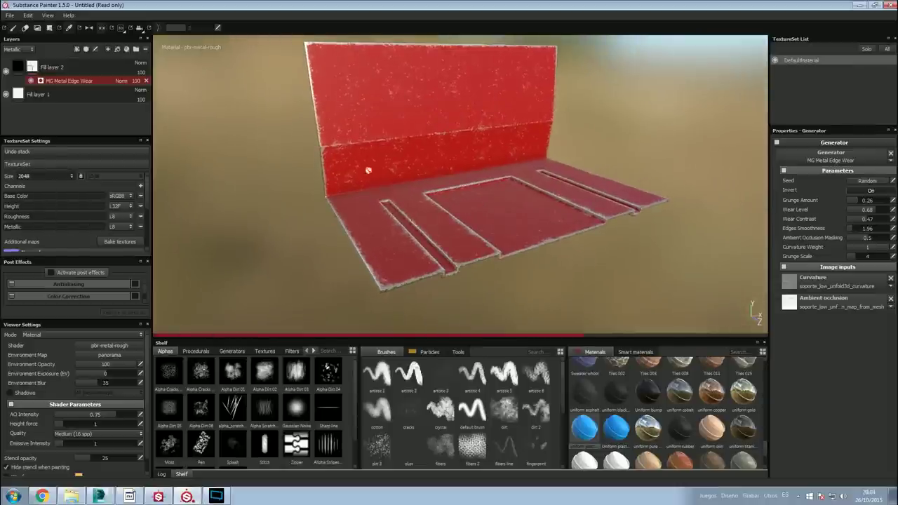
alt+drag(362, 200, 335, 140)
scroll(348, 128, up, 5)
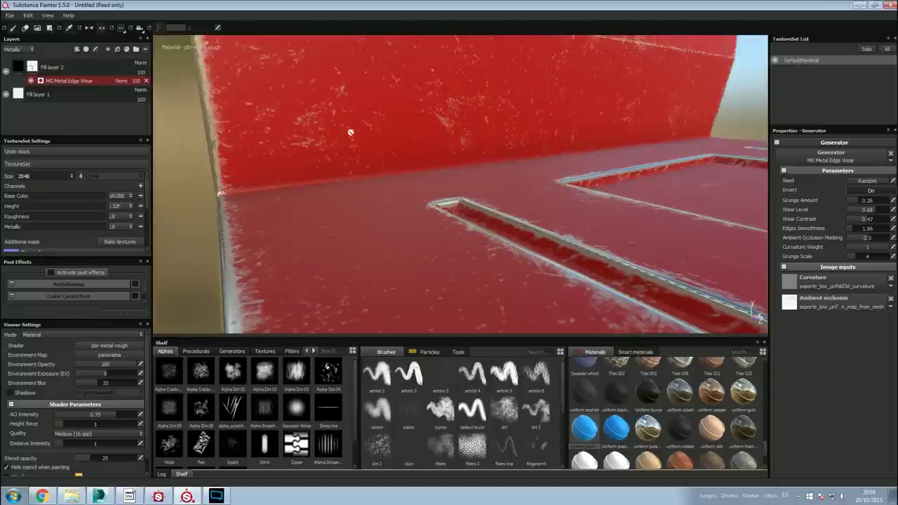
mouse_move(305, 202)
alt+mouse_down()
mouse_move(393, 217)
mouse_move(343, 195)
mouse_move(302, 215)
mouse_move(339, 234)
mouse_move(537, 243)
mouse_move(409, 220)
mouse_move(482, 248)
alt+mouse_up()
scroll(478, 242, down, 3)
scroll(477, 285, down, 2)
scroll(456, 256, down, 2)
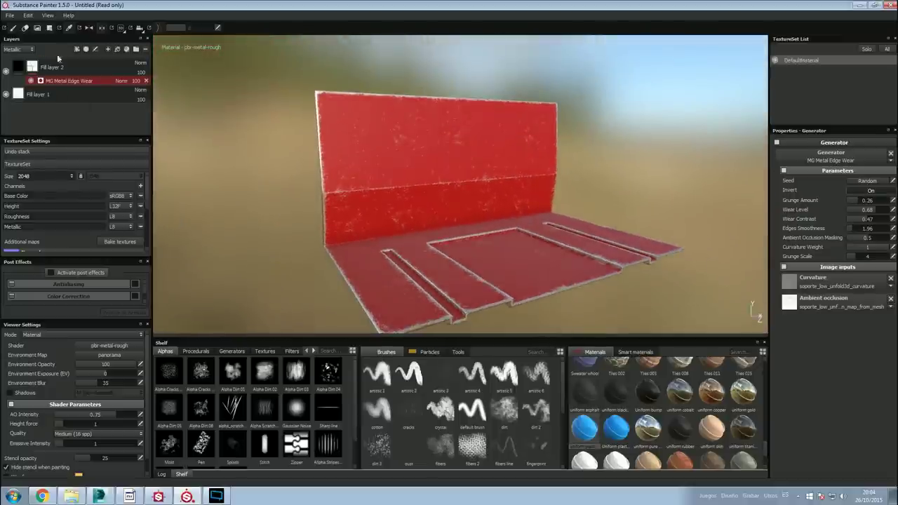
scroll(421, 203, down, 1)
scroll(416, 150, up, 2)
scroll(420, 161, down, 1)
mouse_move(421, 160)
alt+mouse_down()
mouse_move(475, 167)
mouse_move(417, 194)
alt+mouse_up()
scroll(421, 193, down, 1)
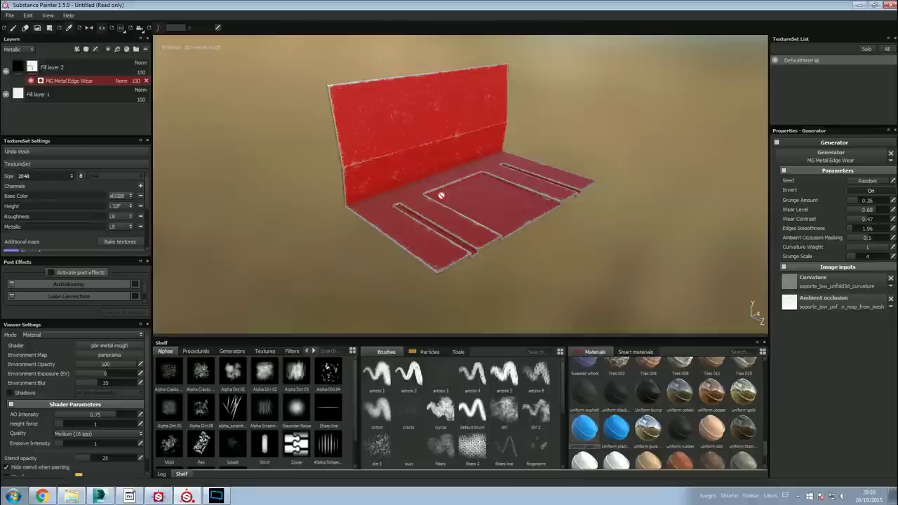
scroll(441, 196, down, 2)
scroll(437, 206, down, 2)
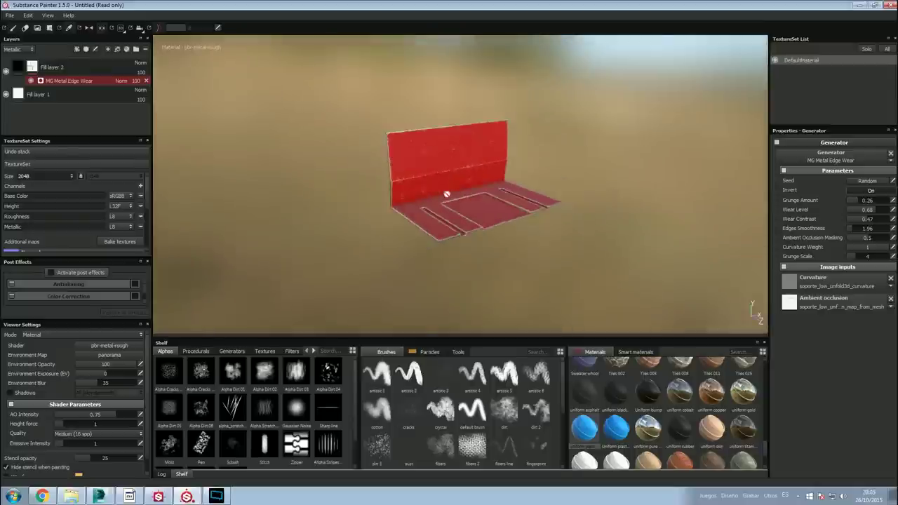
scroll(445, 194, up, 5)
scroll(451, 187, up, 2)
alt+drag(450, 206, 405, 200)
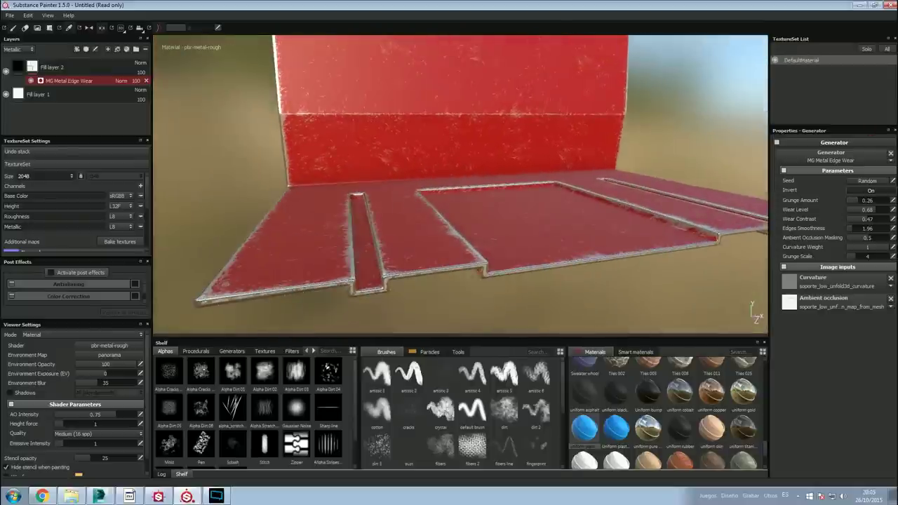